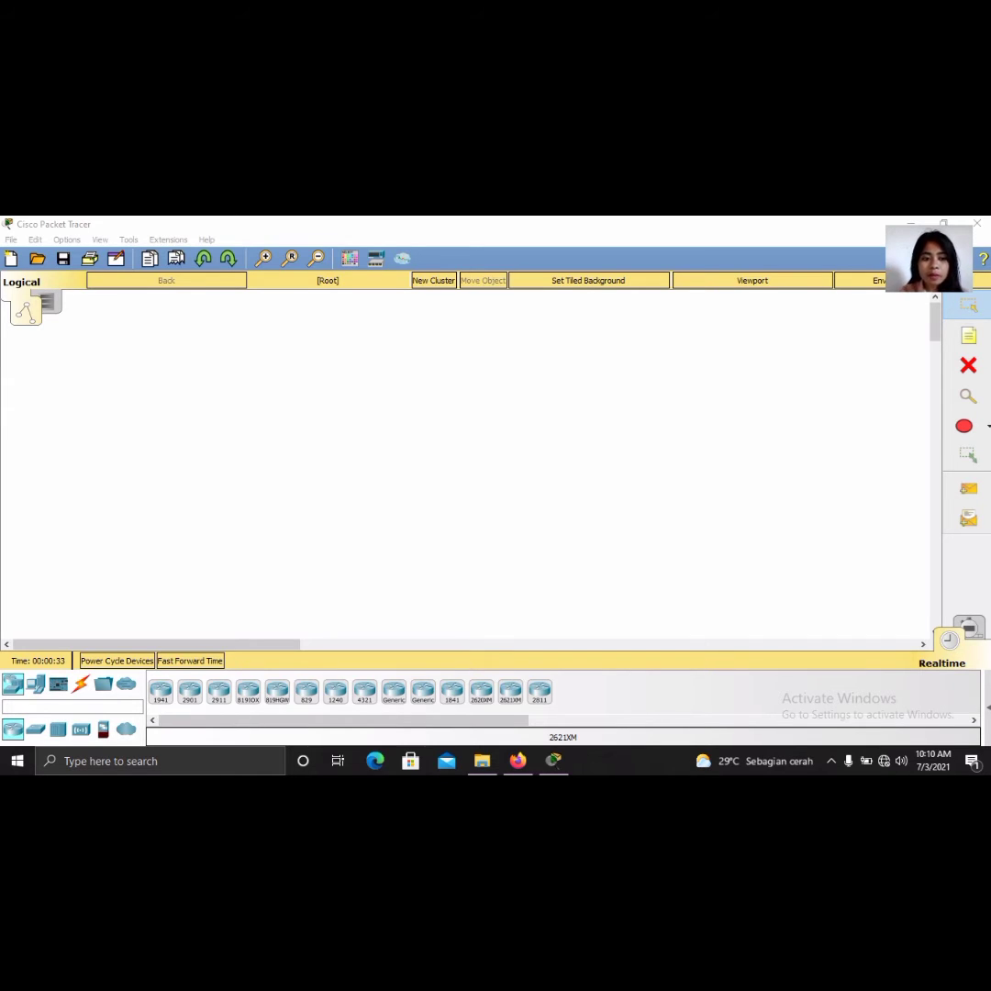
Place a generic Server-PT end device on the empty workspace and close its settings window.
left_click(35, 684)
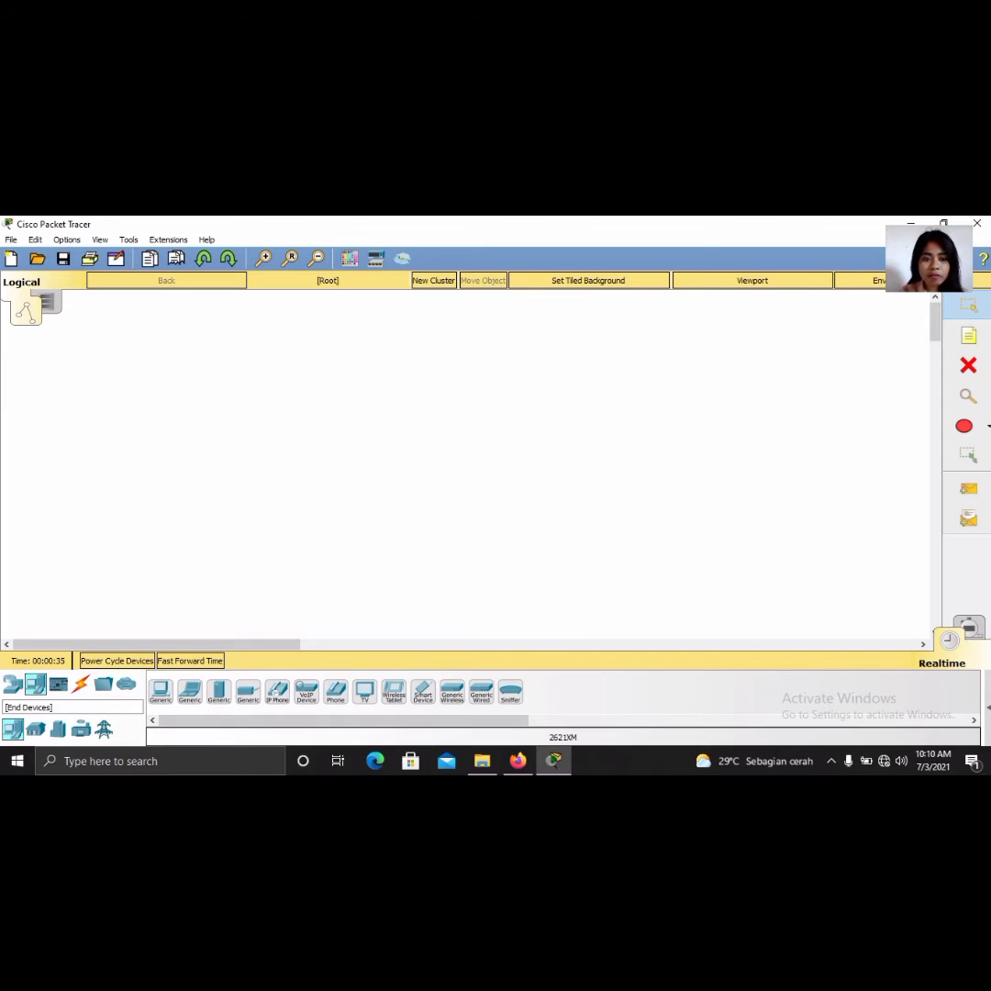
left_click(218, 692)
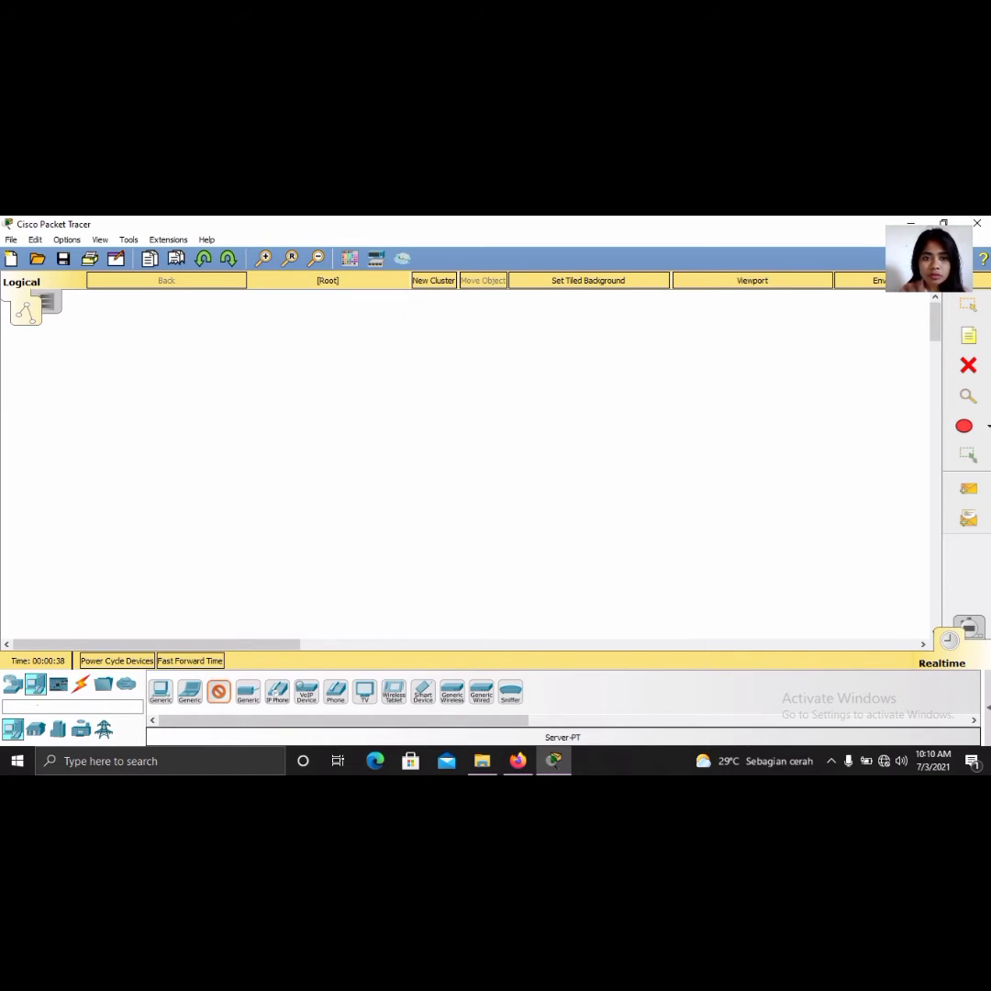
left_click(418, 314)
left_click(419, 317)
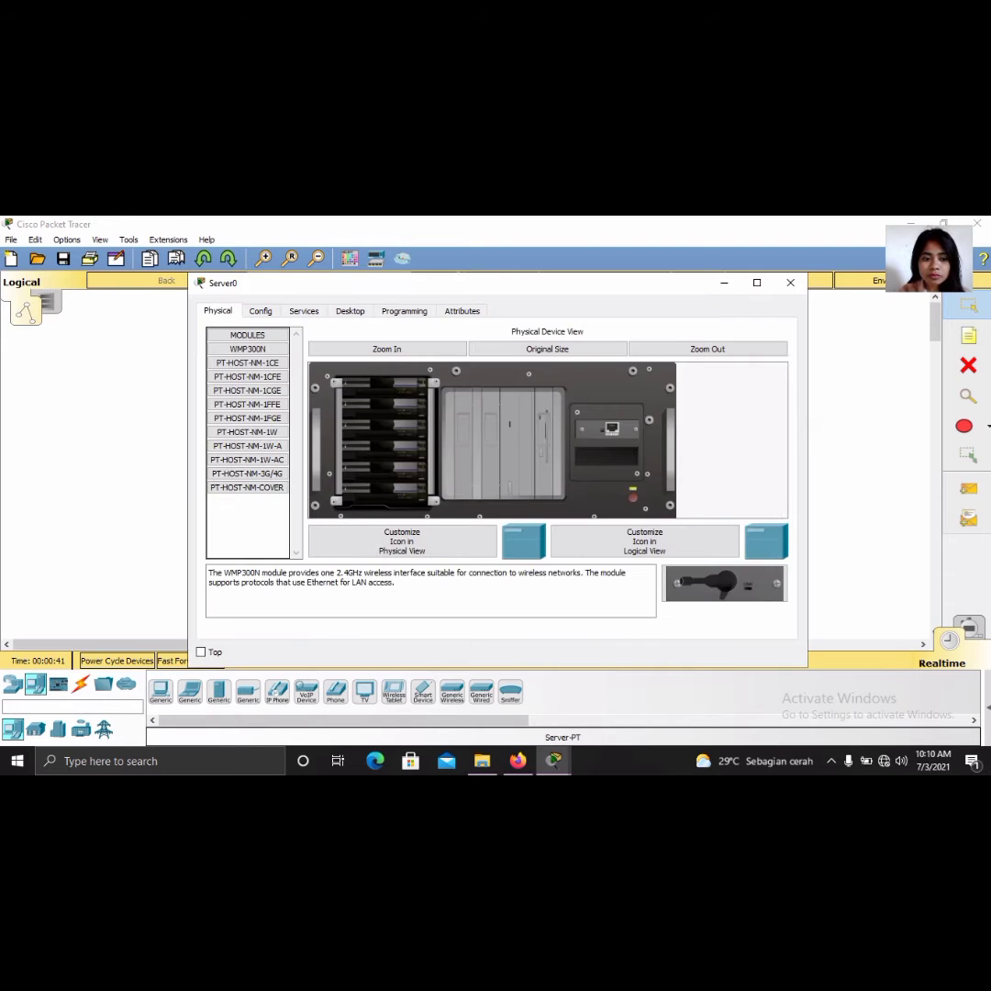
left_click(790, 282)
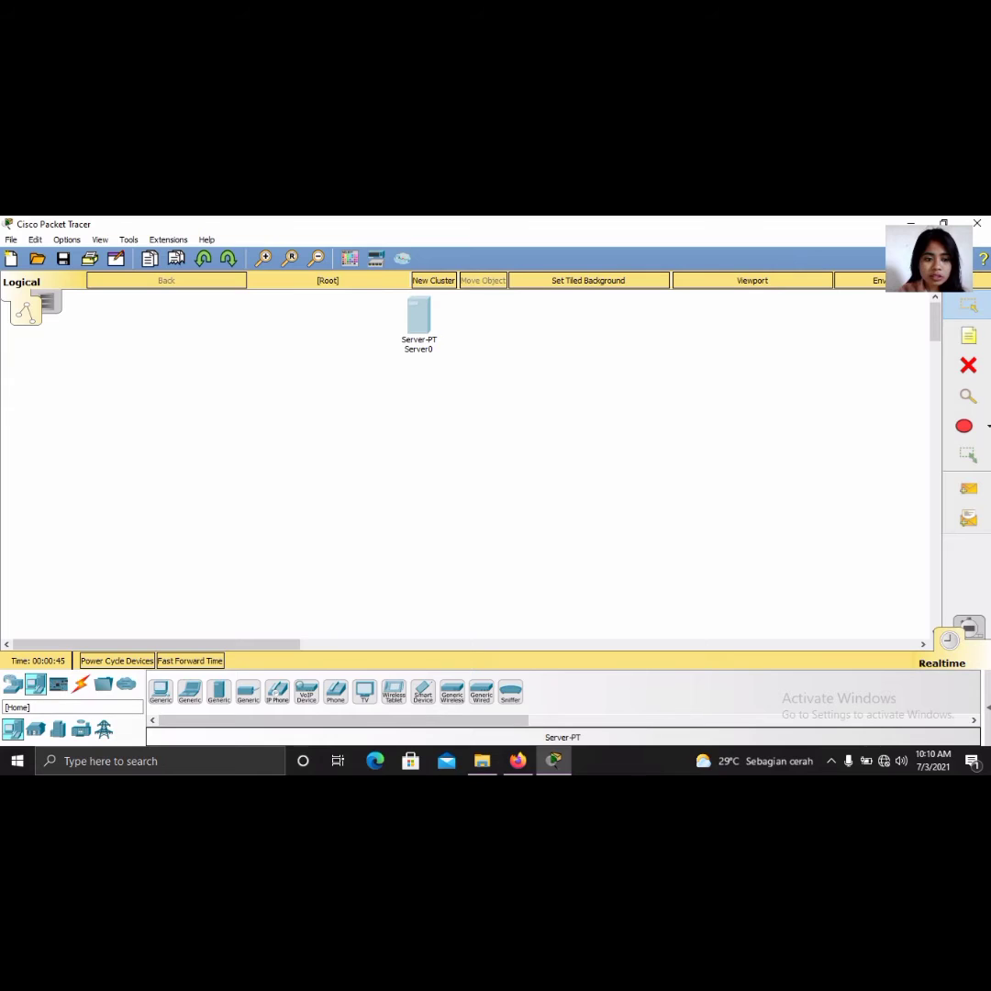
Add a 2960-24TT switch and arrange Server0 and Switch0 side by side, with the server to the left of the switch.
left_click(12, 684)
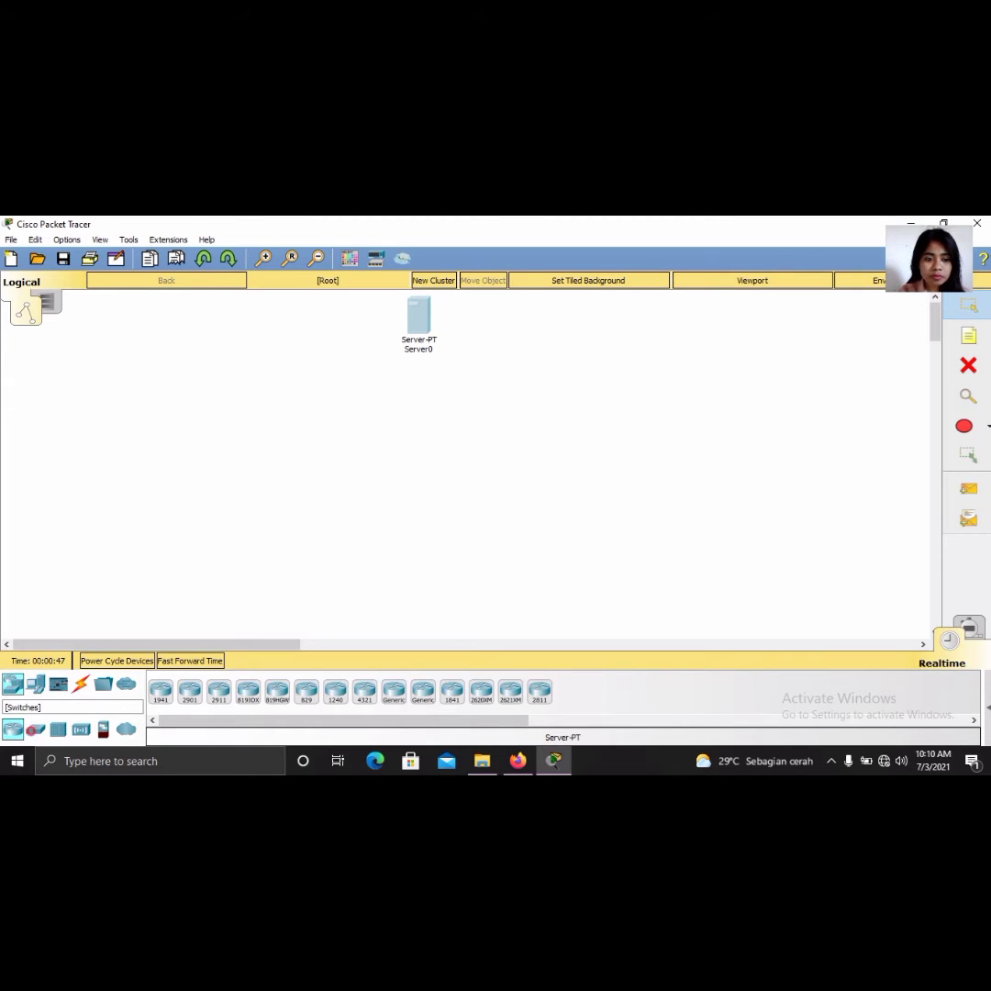
left_click(35, 729)
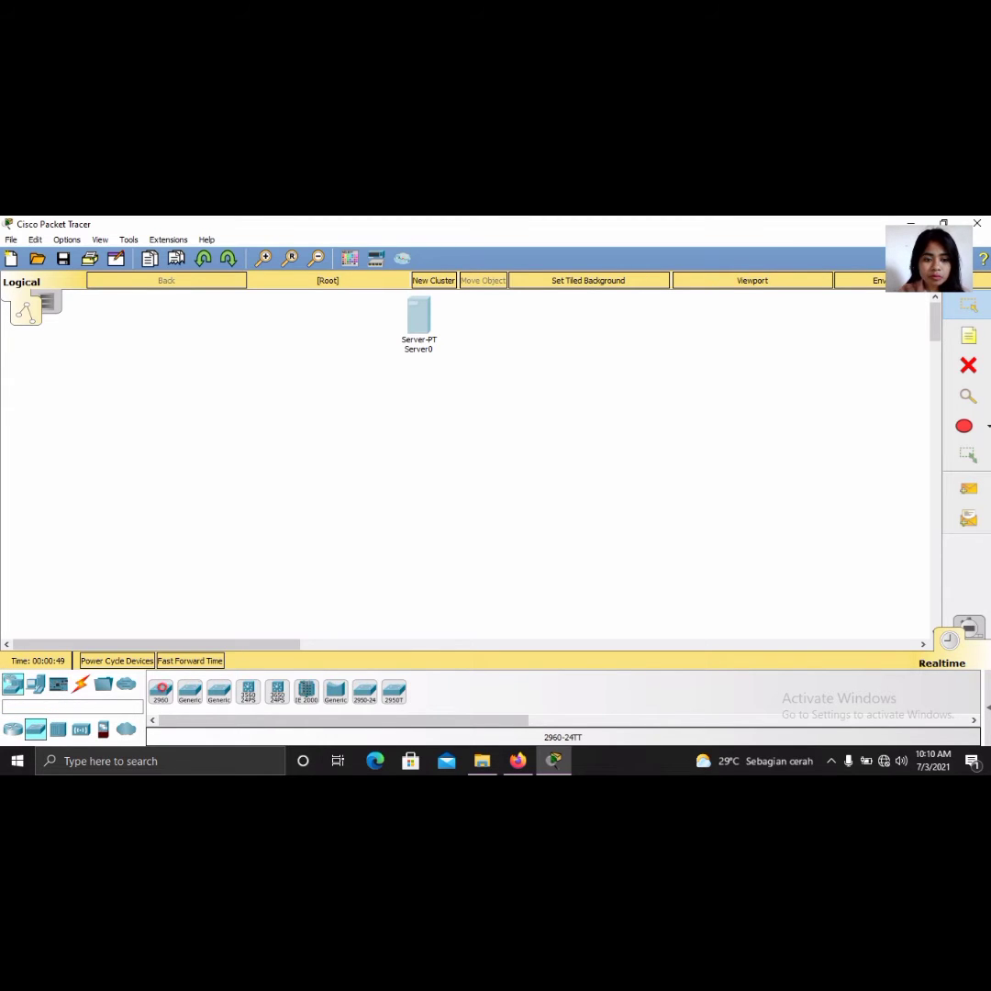
left_click(160, 691)
left_click(280, 461)
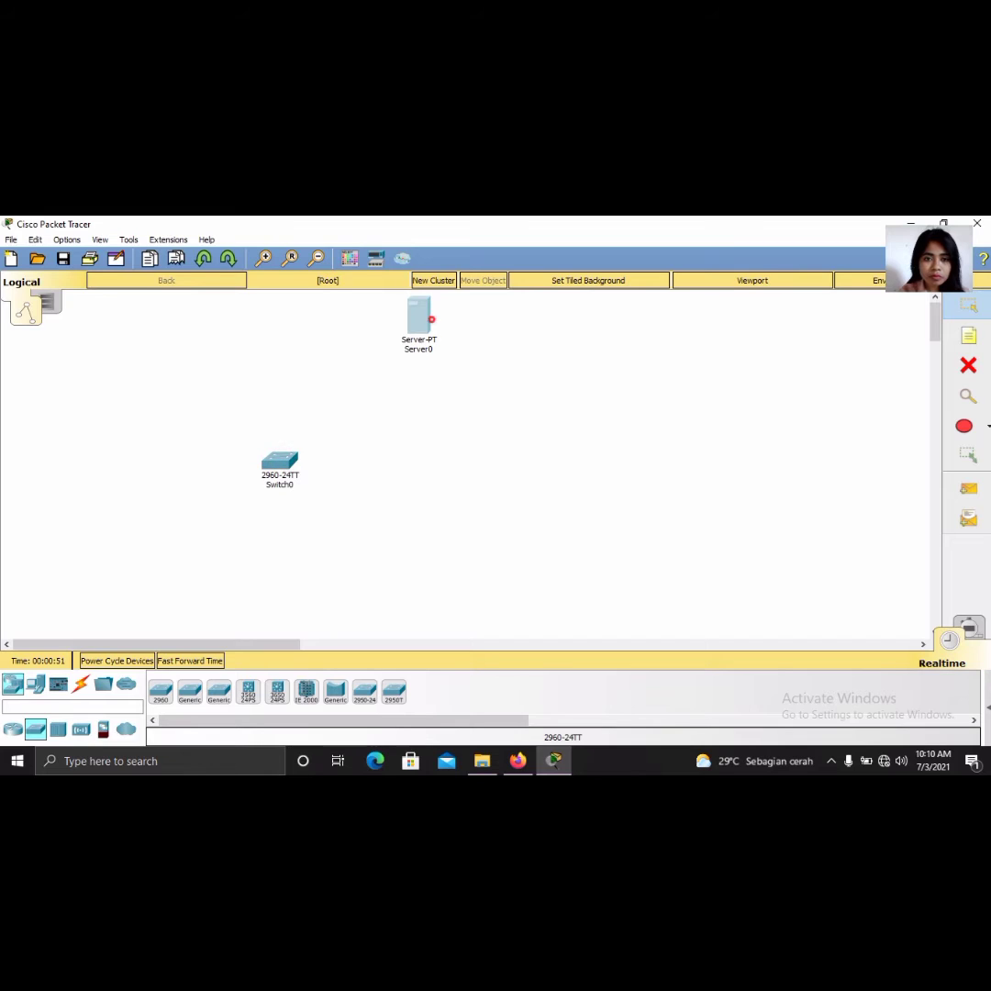
left_click_drag(419, 318, 102, 445)
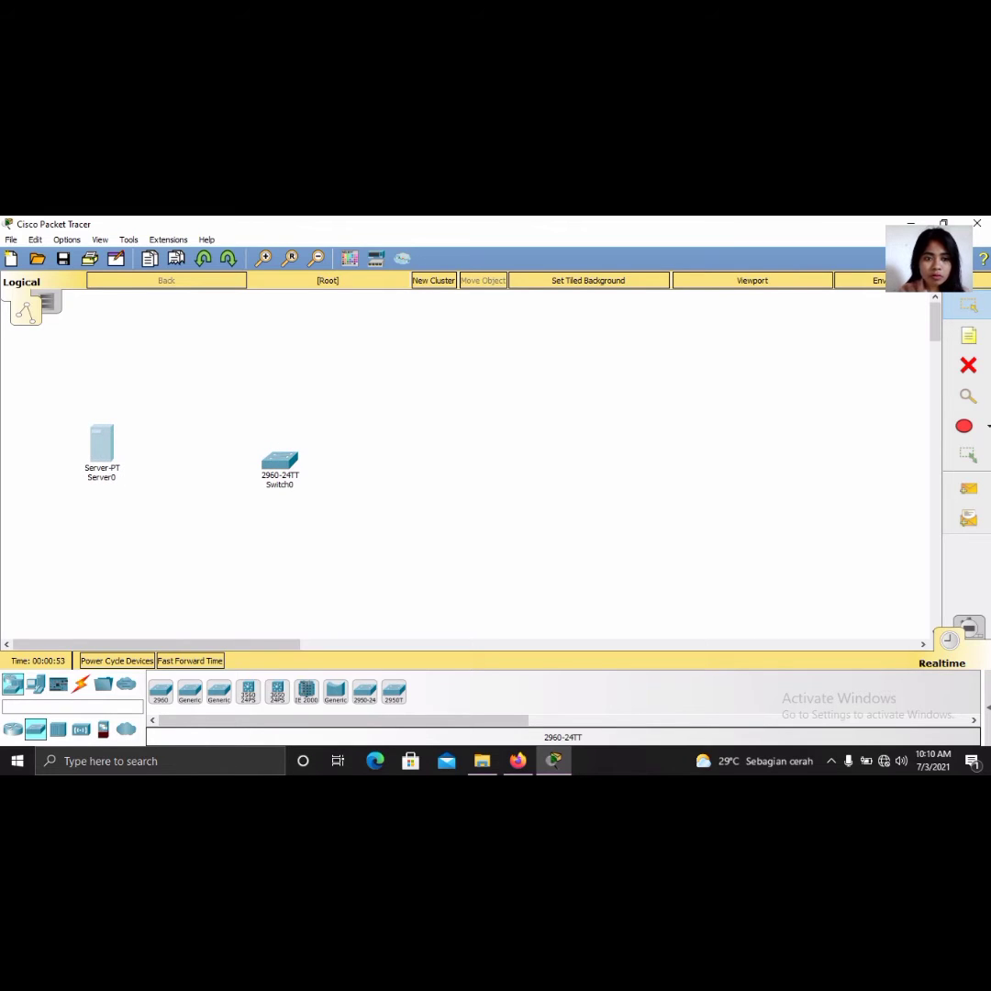
left_click_drag(280, 458, 208, 447)
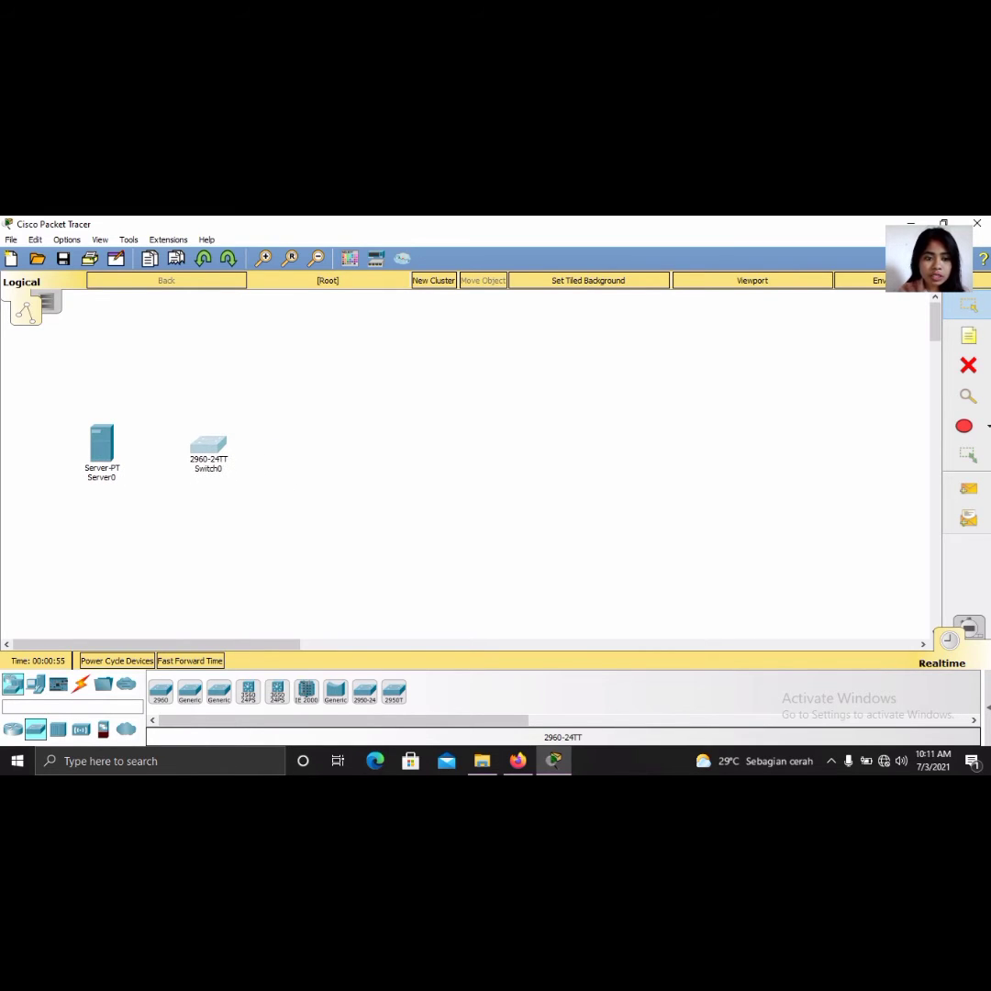
Add five generic PC-PT computers, PC0 to PC4, in an arc to the right of Switch0.
left_click(35, 685)
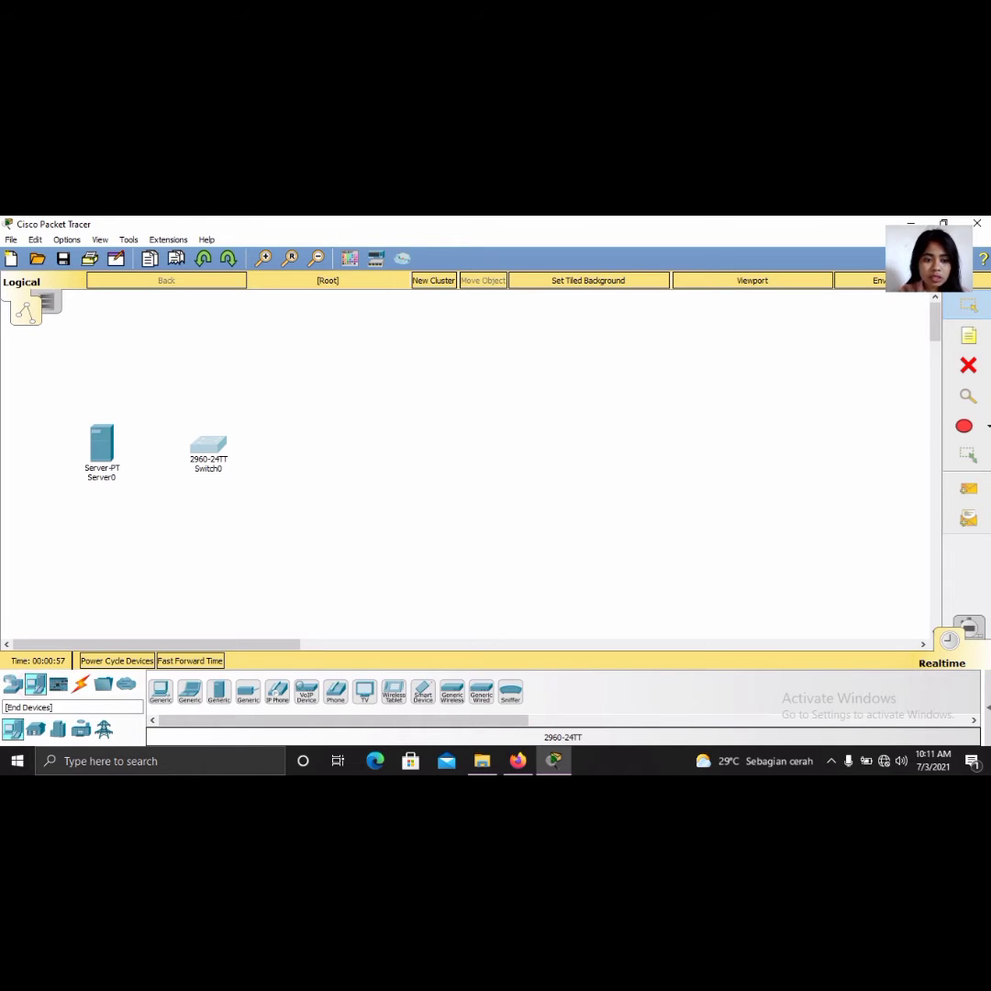
left_click(159, 692)
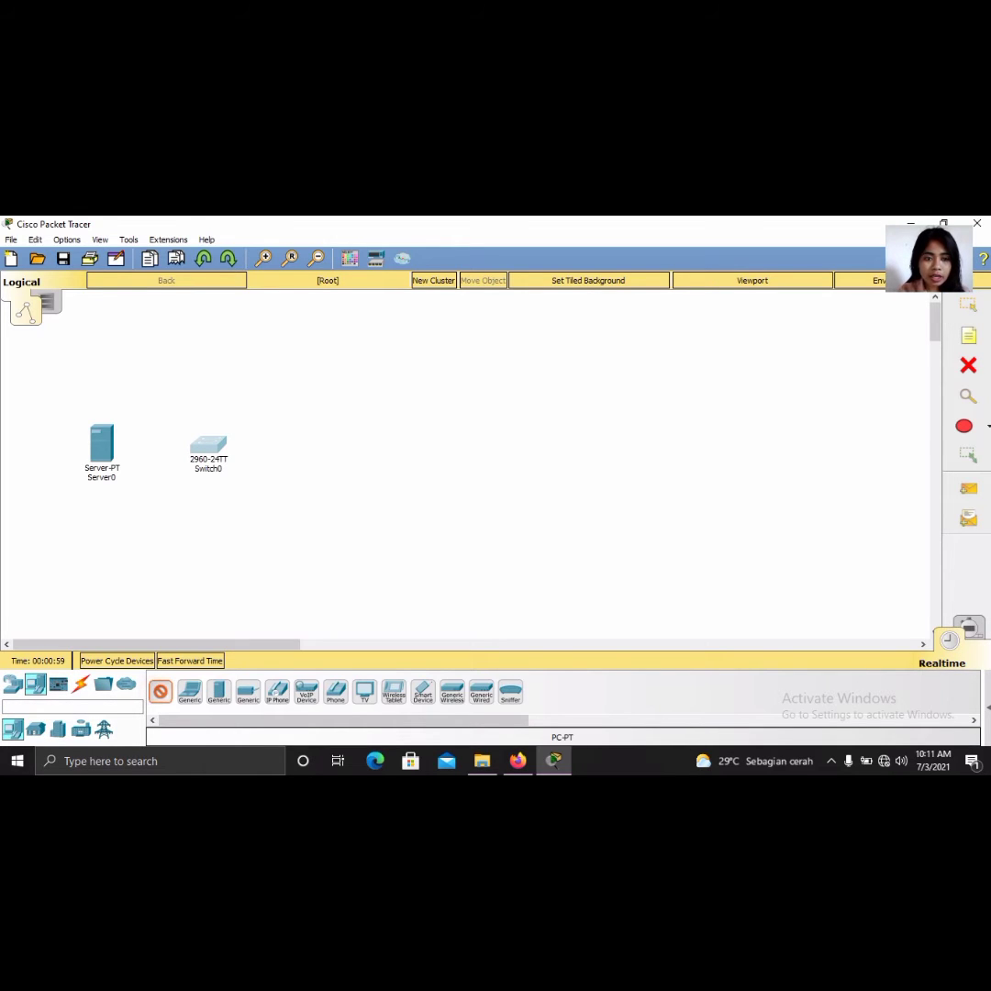
left_click(275, 537)
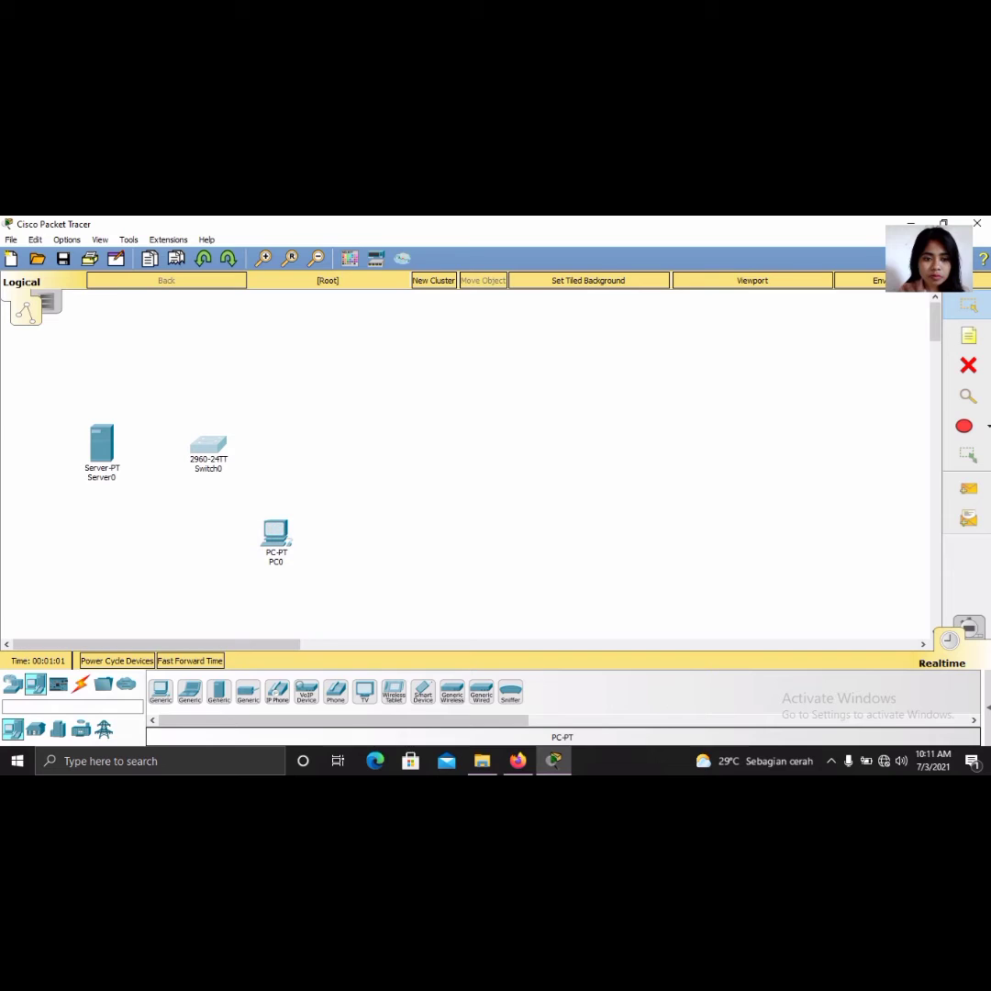
left_click(160, 692)
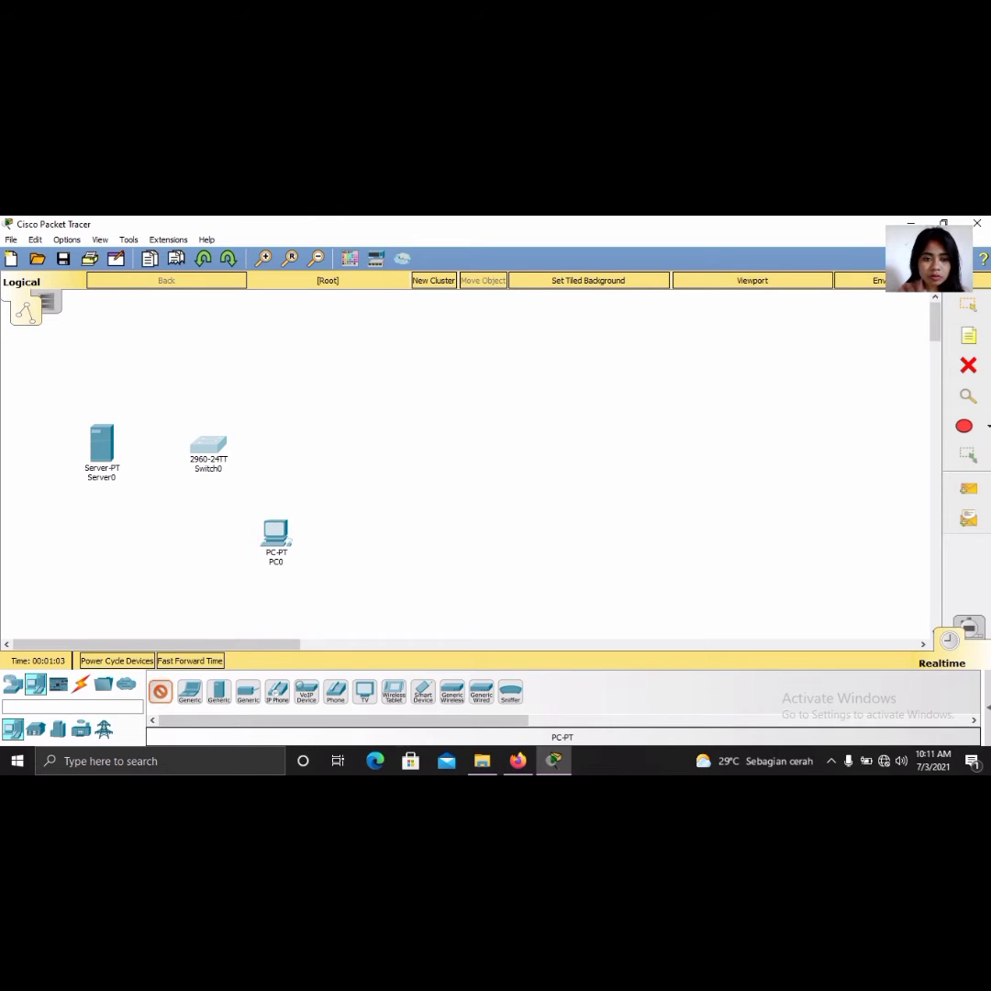
left_click(393, 527)
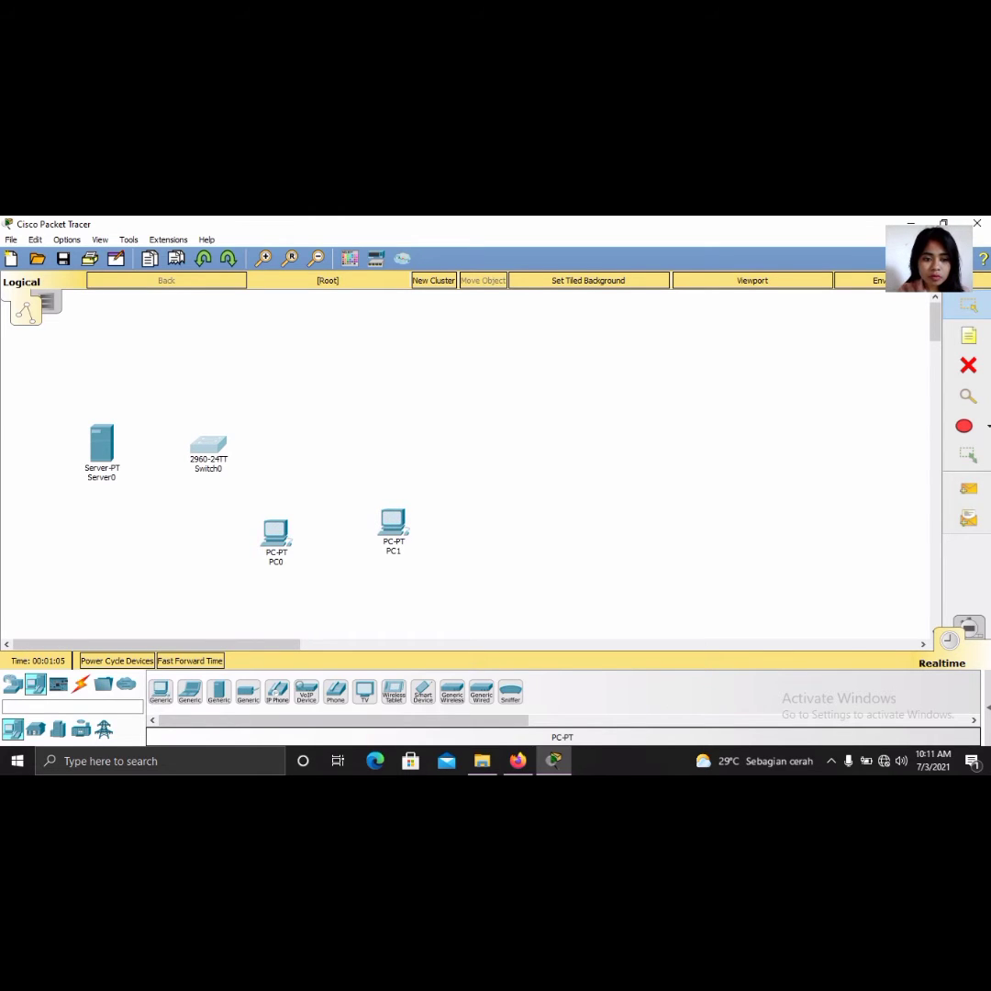
left_click(160, 692)
left_click(446, 446)
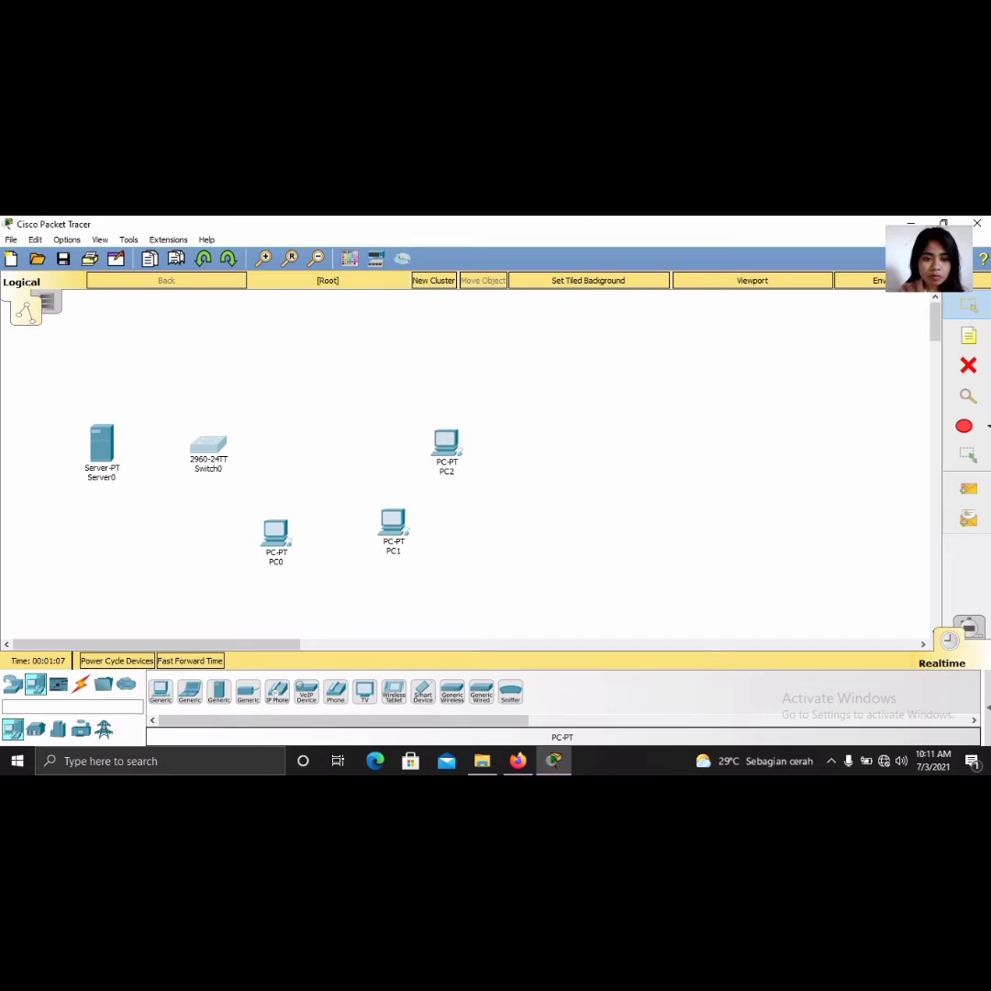
left_click(160, 692)
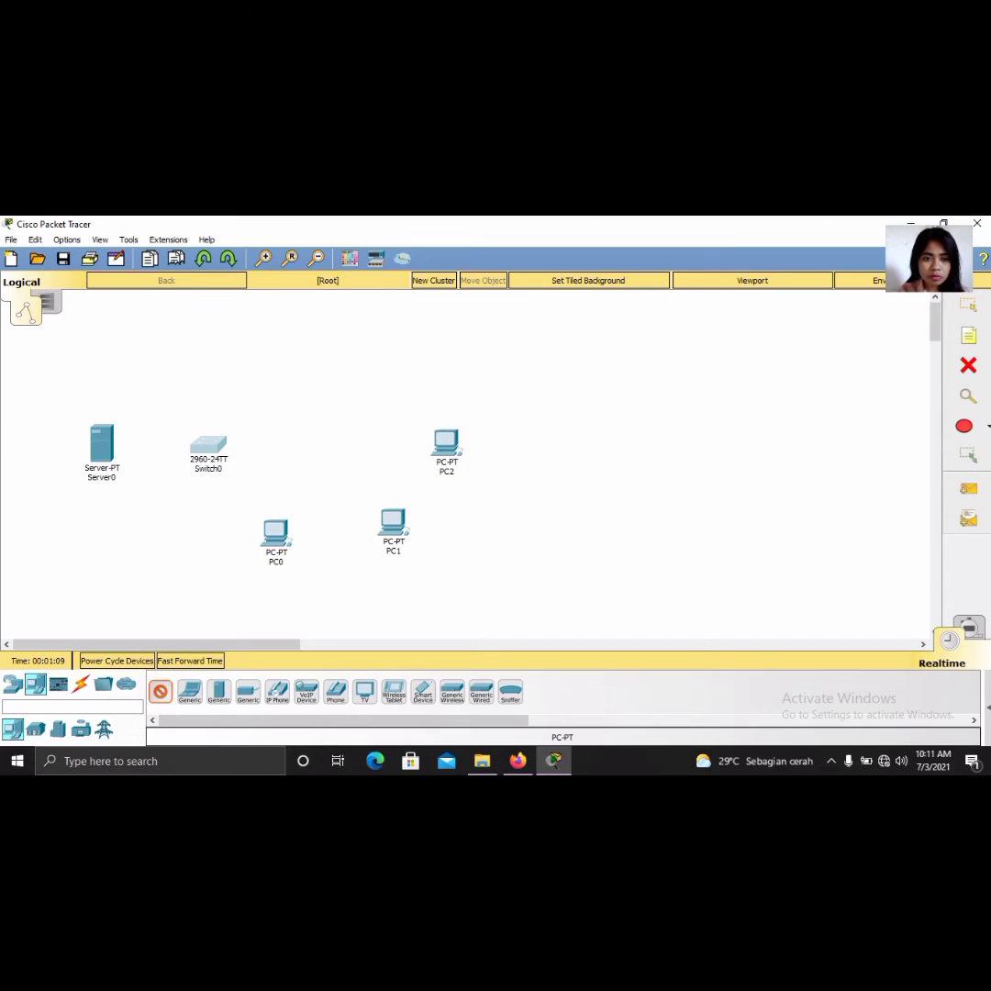
left_click(376, 367)
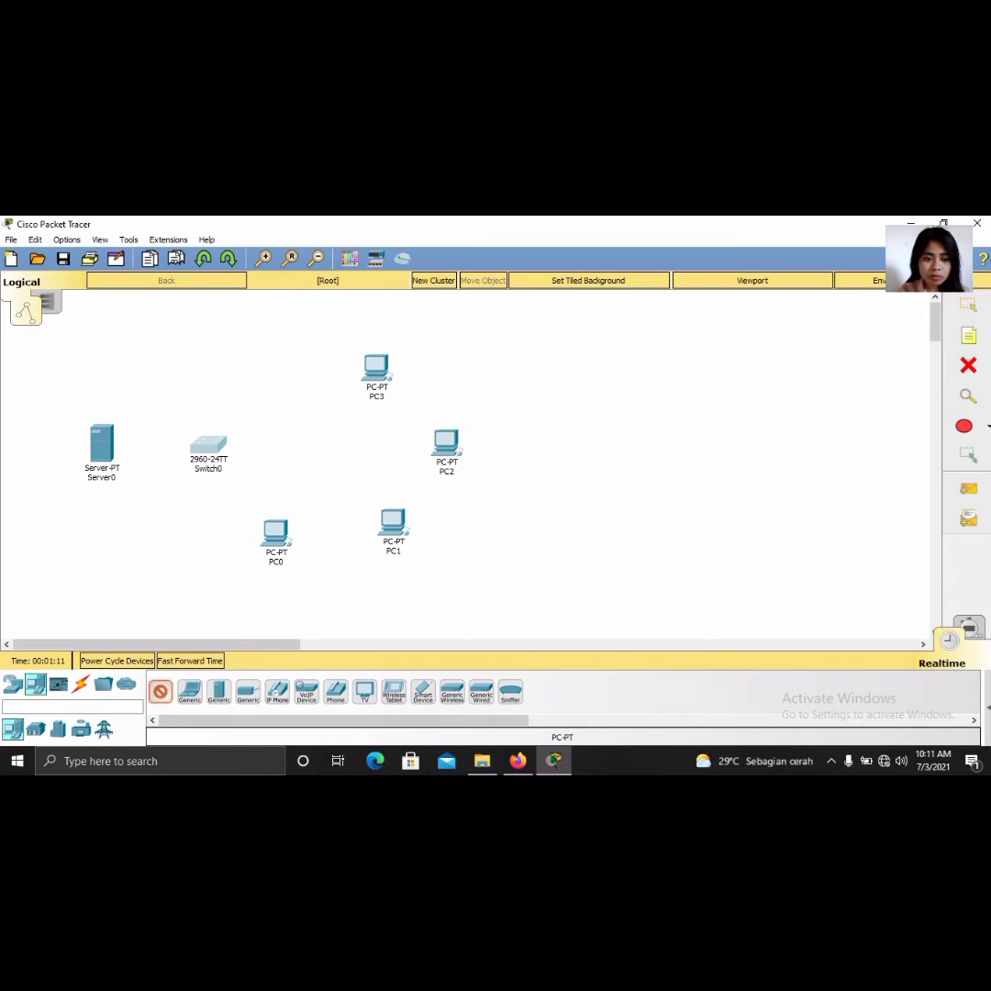
left_click(284, 363)
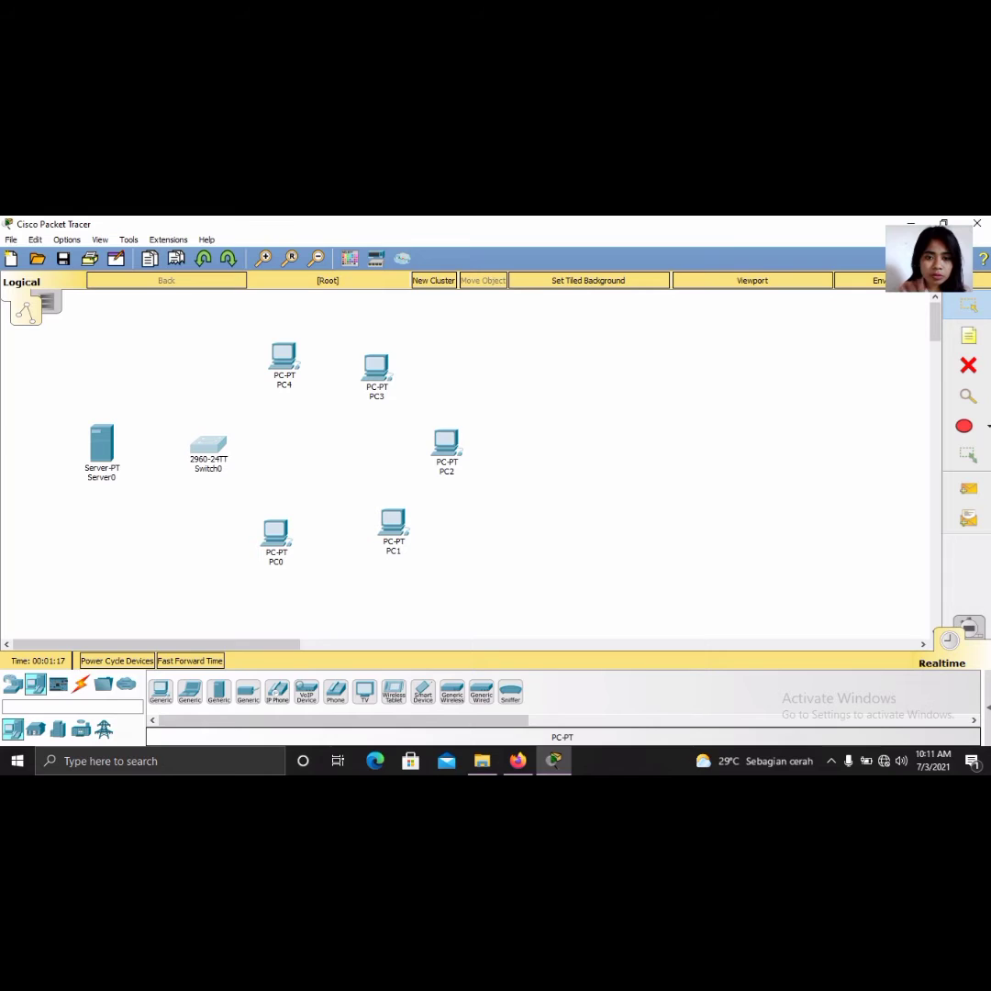
Spread the five PCs into a wider, more even arc, leaving more room between them and Switch0.
left_click_drag(446, 447, 551, 447)
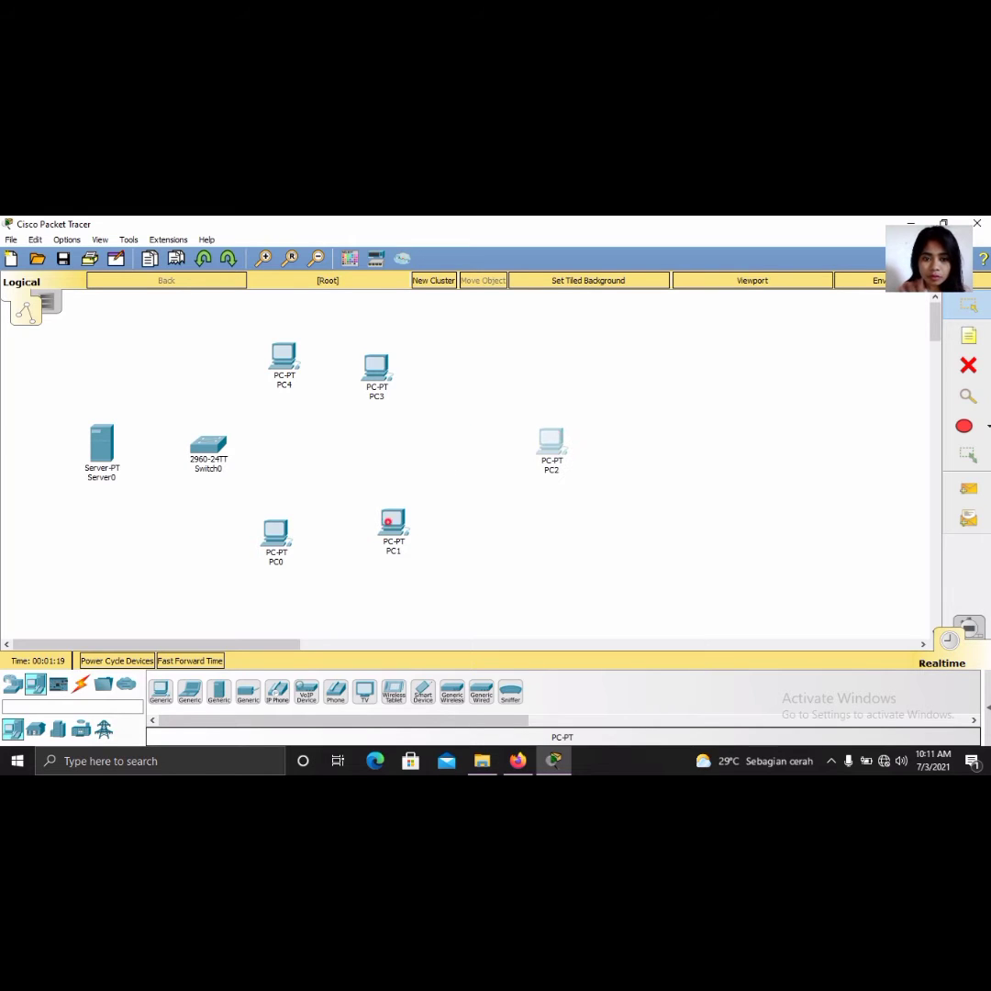
left_click_drag(393, 525, 492, 534)
left_click_drag(275, 537, 313, 541)
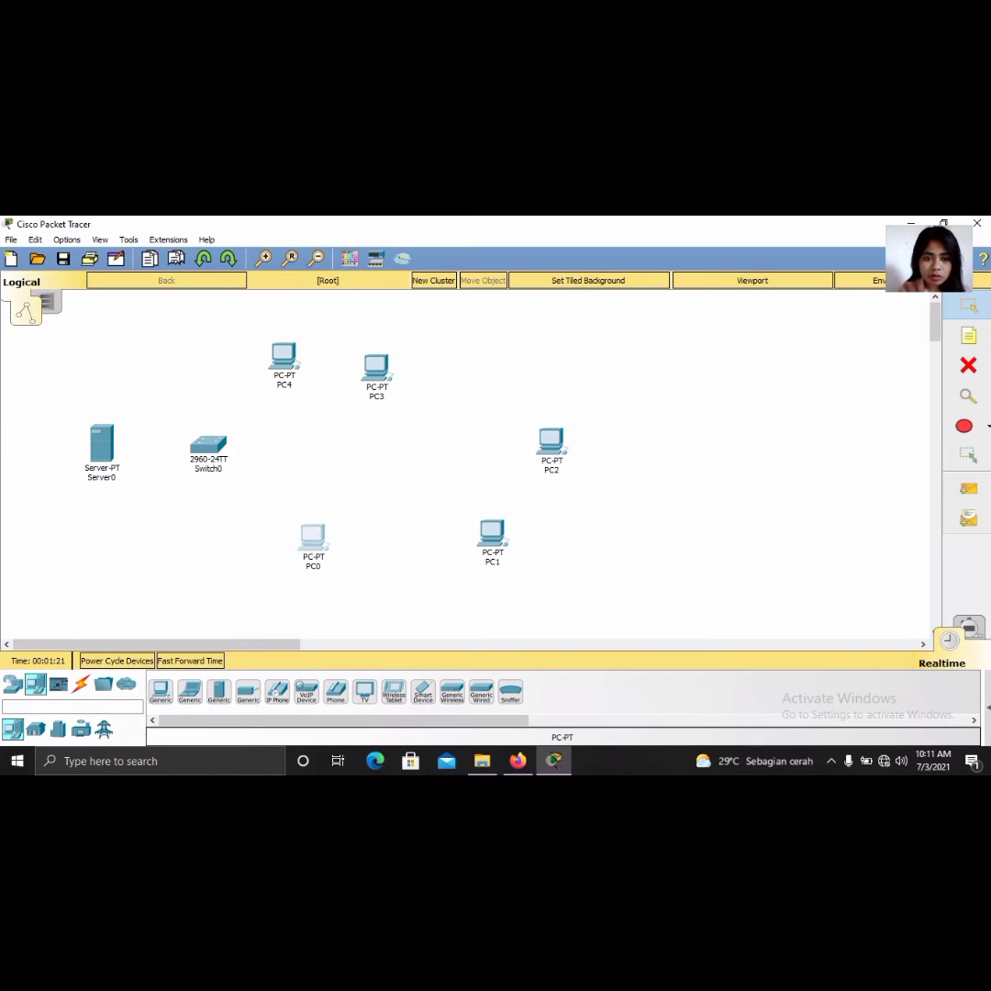
left_click_drag(377, 367, 470, 365)
left_click_drag(284, 355, 328, 354)
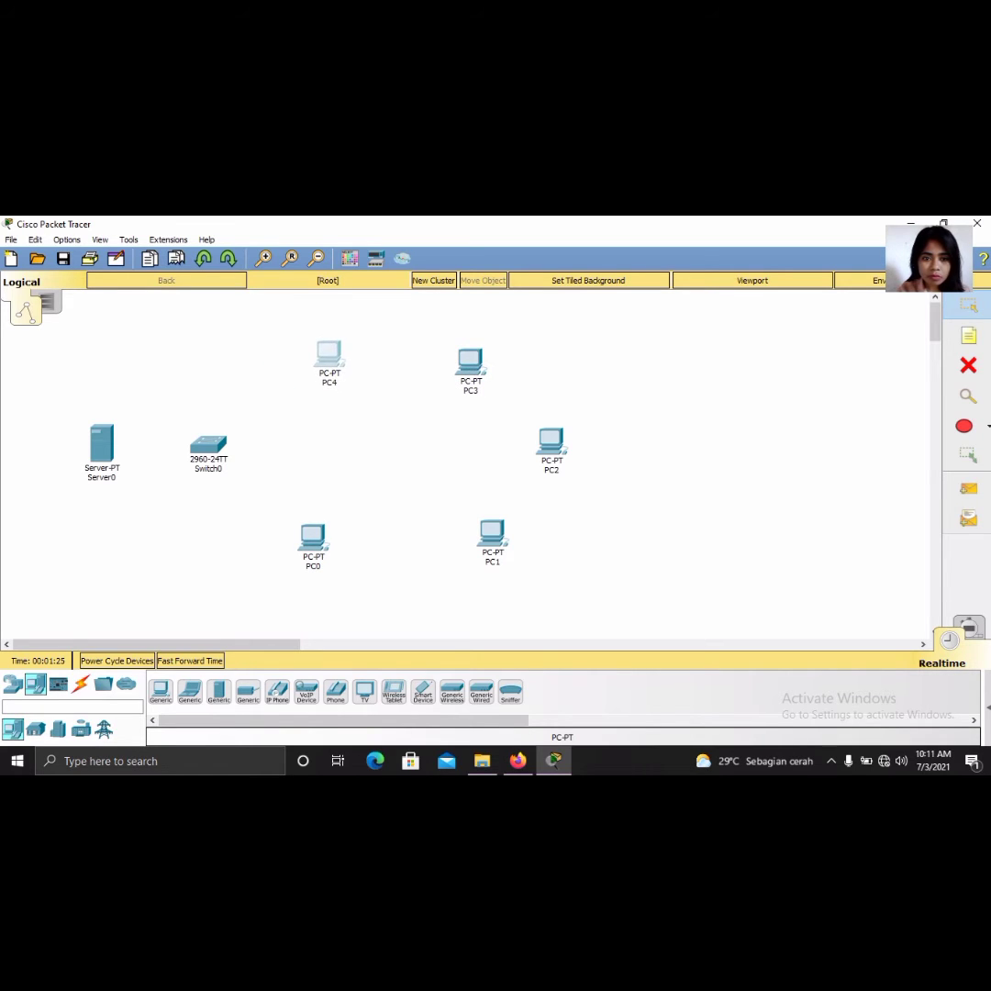
left_click_drag(470, 366, 466, 336)
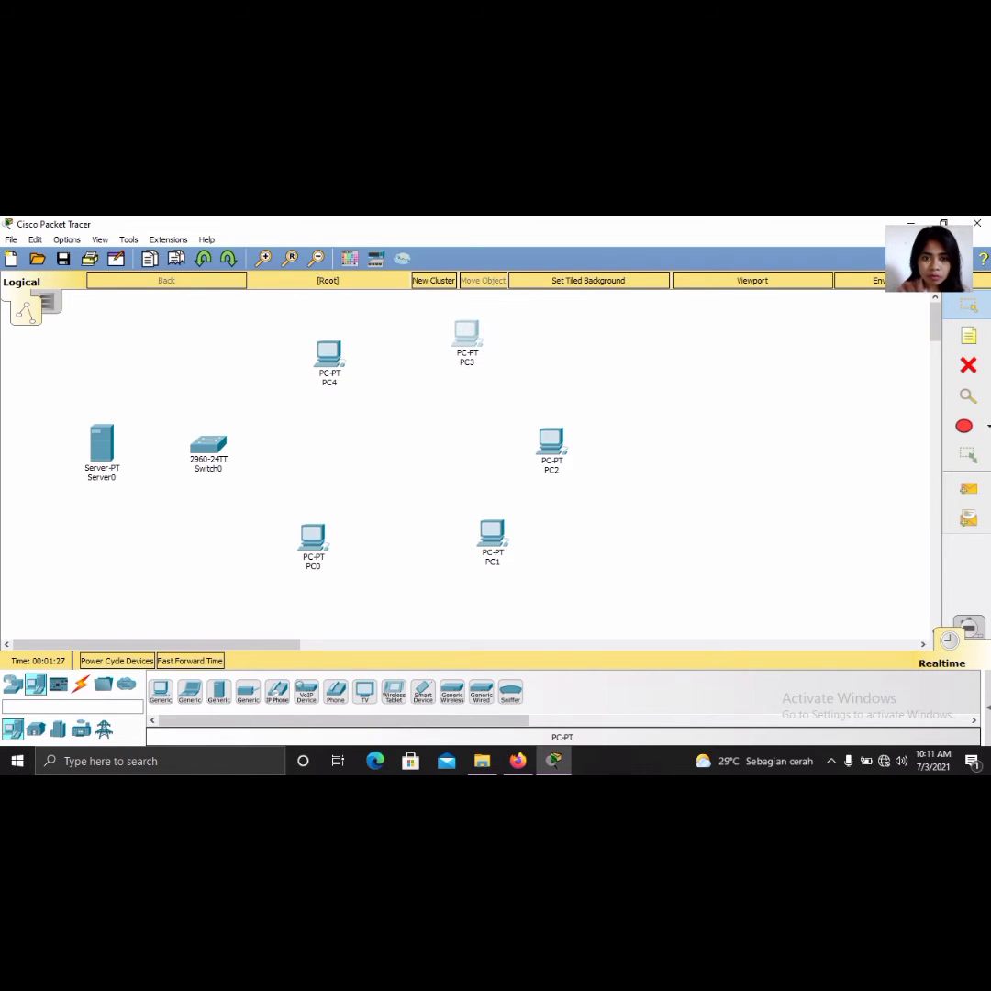
left_click_drag(551, 438, 540, 430)
mouse_move(492, 532)
left_mouse_down()
mouse_move(503, 542)
mouse_move(479, 541)
left_mouse_up()
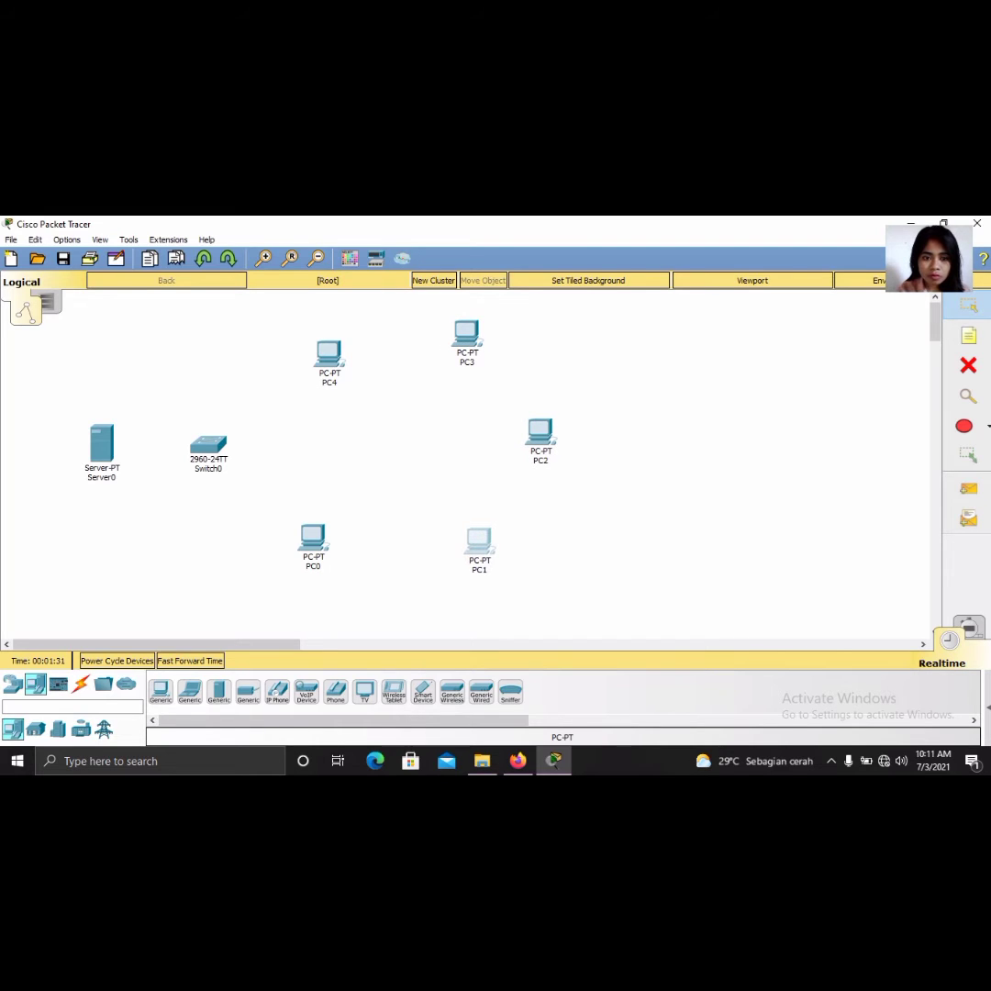
left_click_drag(313, 537, 332, 540)
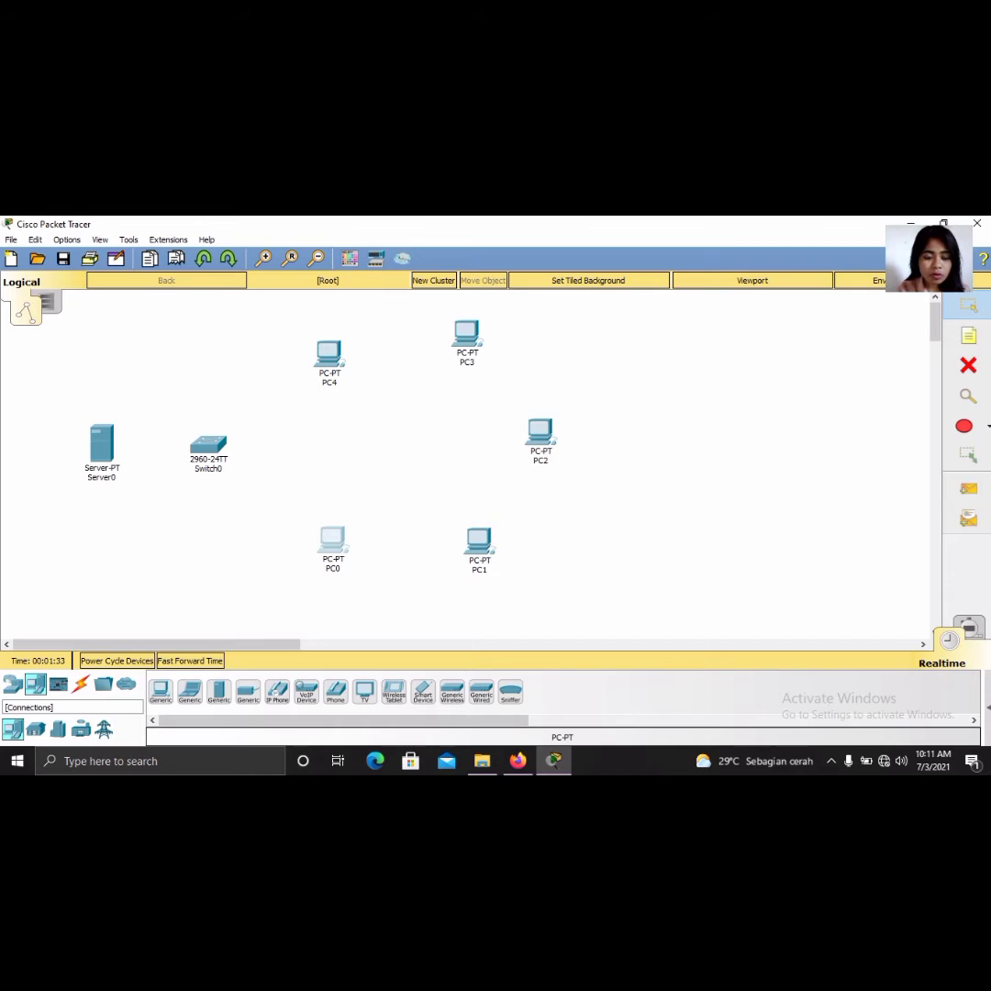
Connect Switch0 to Server0 with an automatically chosen cable type.
left_click(81, 683)
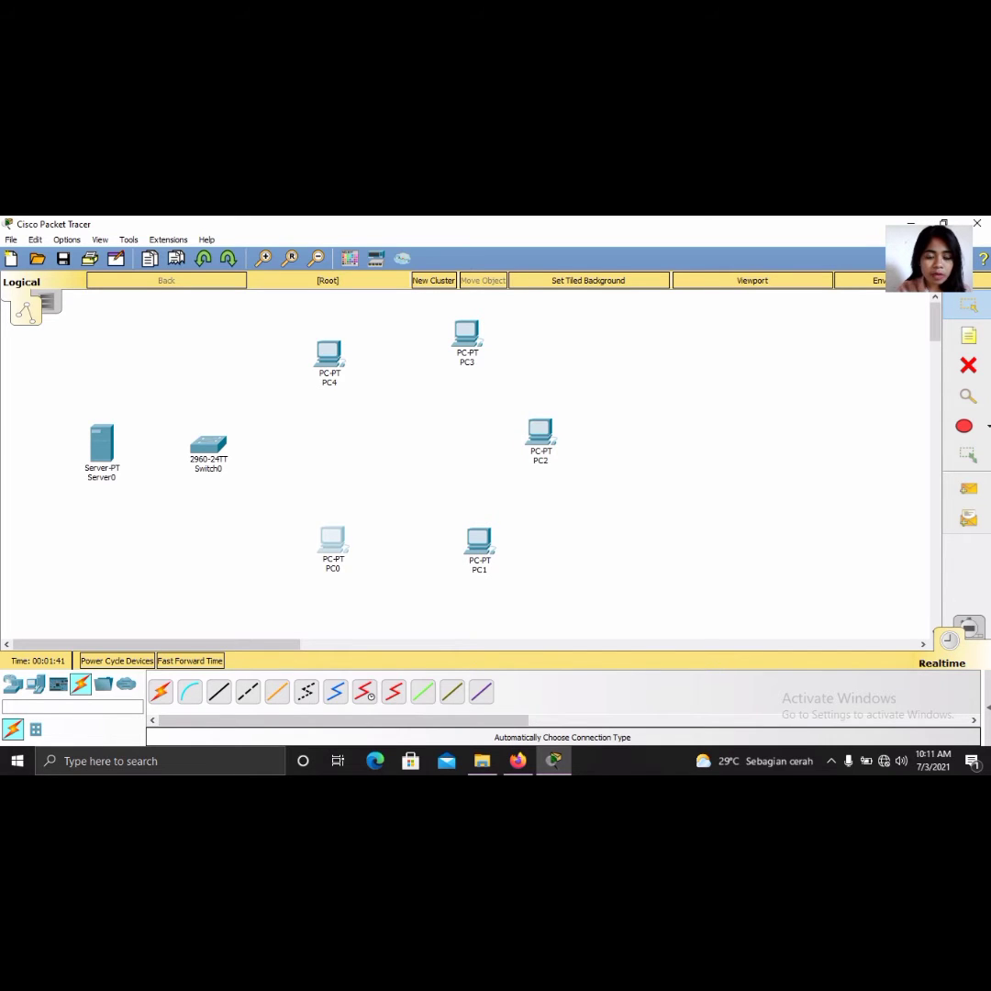
left_click(161, 693)
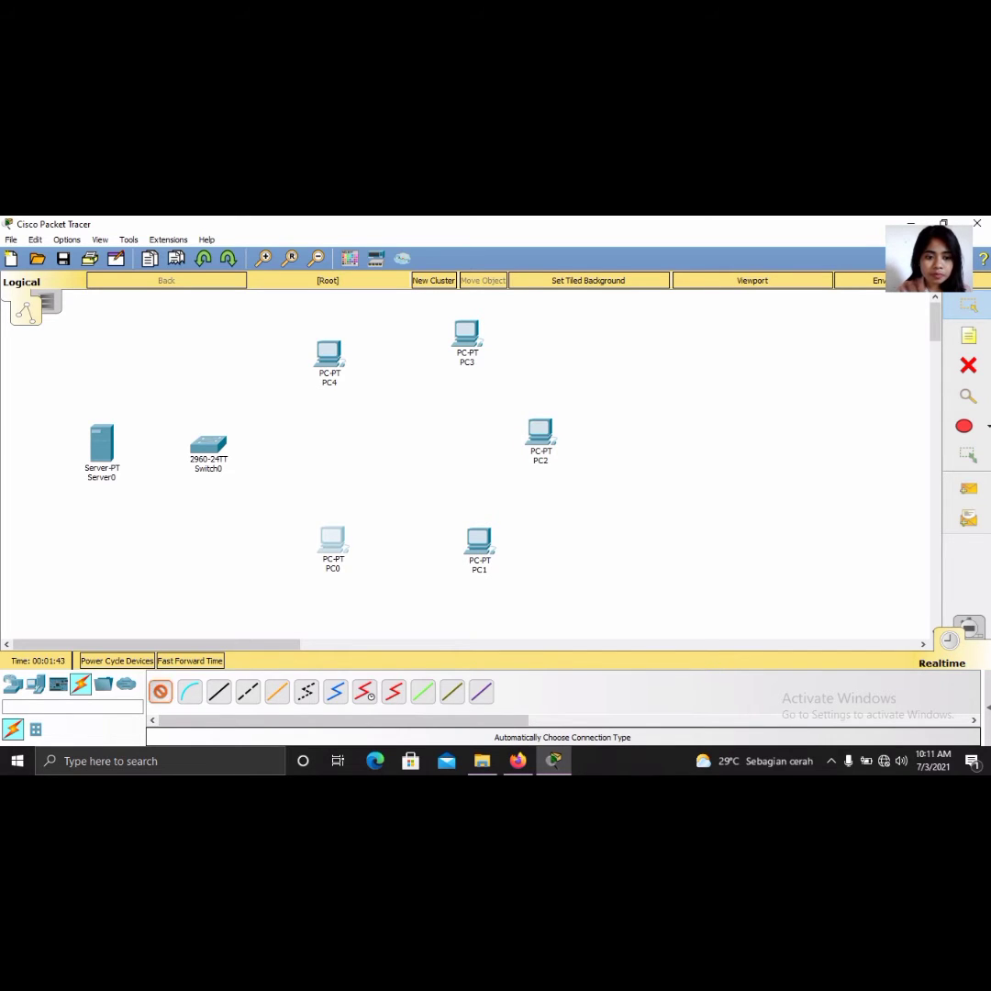
left_click(208, 444)
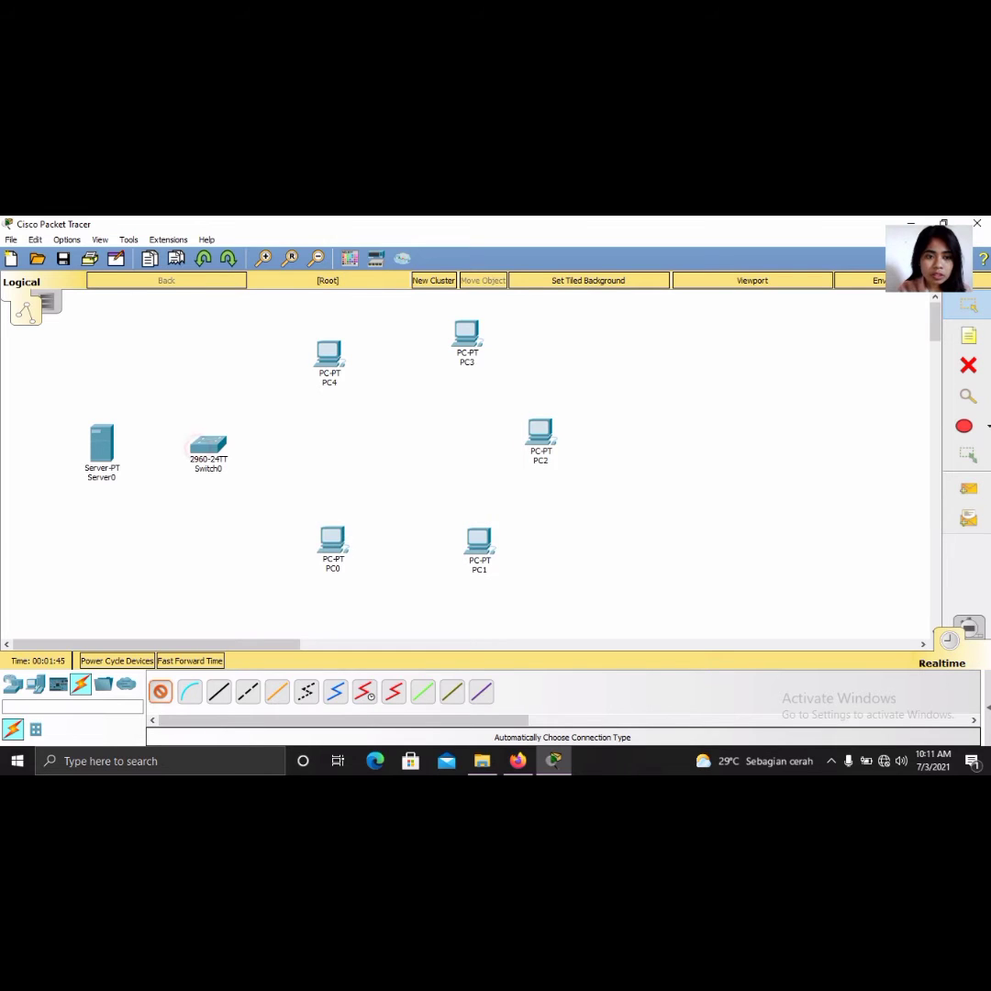
left_click(102, 443)
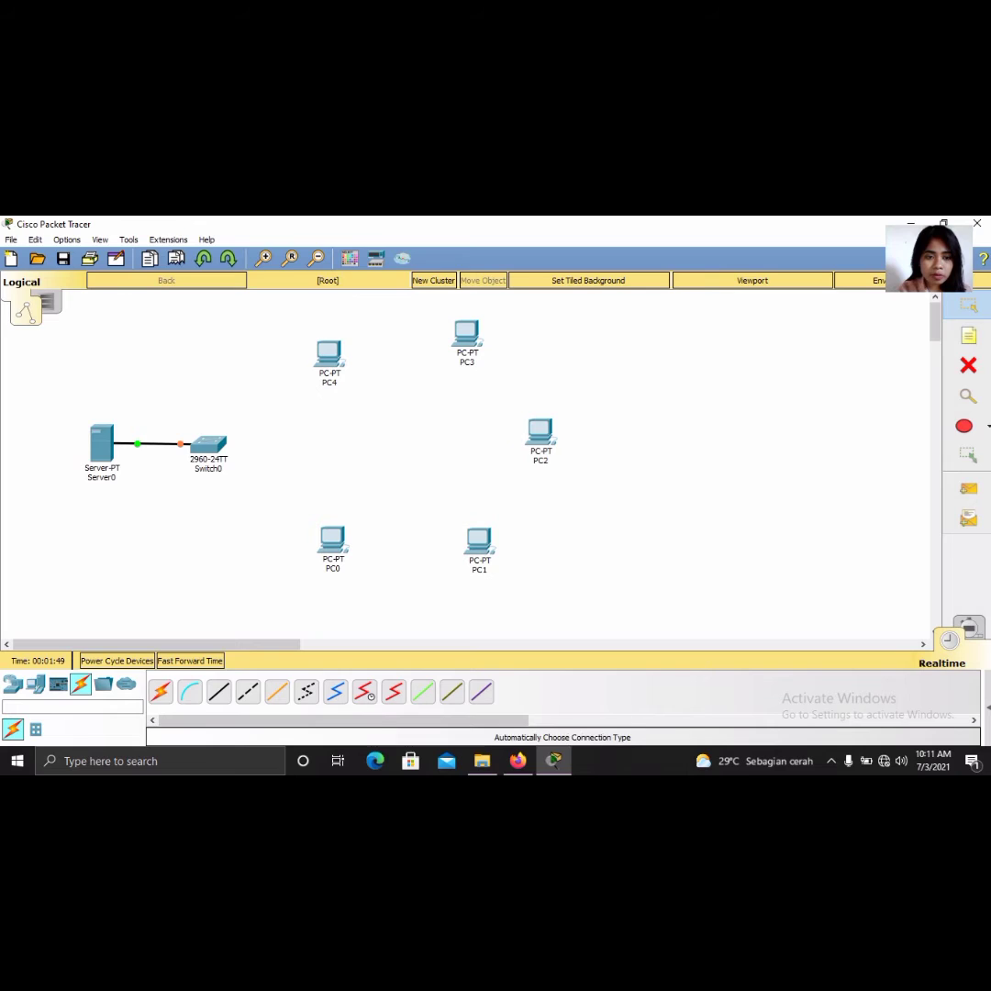
Connect Switch0 to PC0, PC1 and PC2, each with its own automatically chosen cable.
left_click(160, 692)
left_click(208, 445)
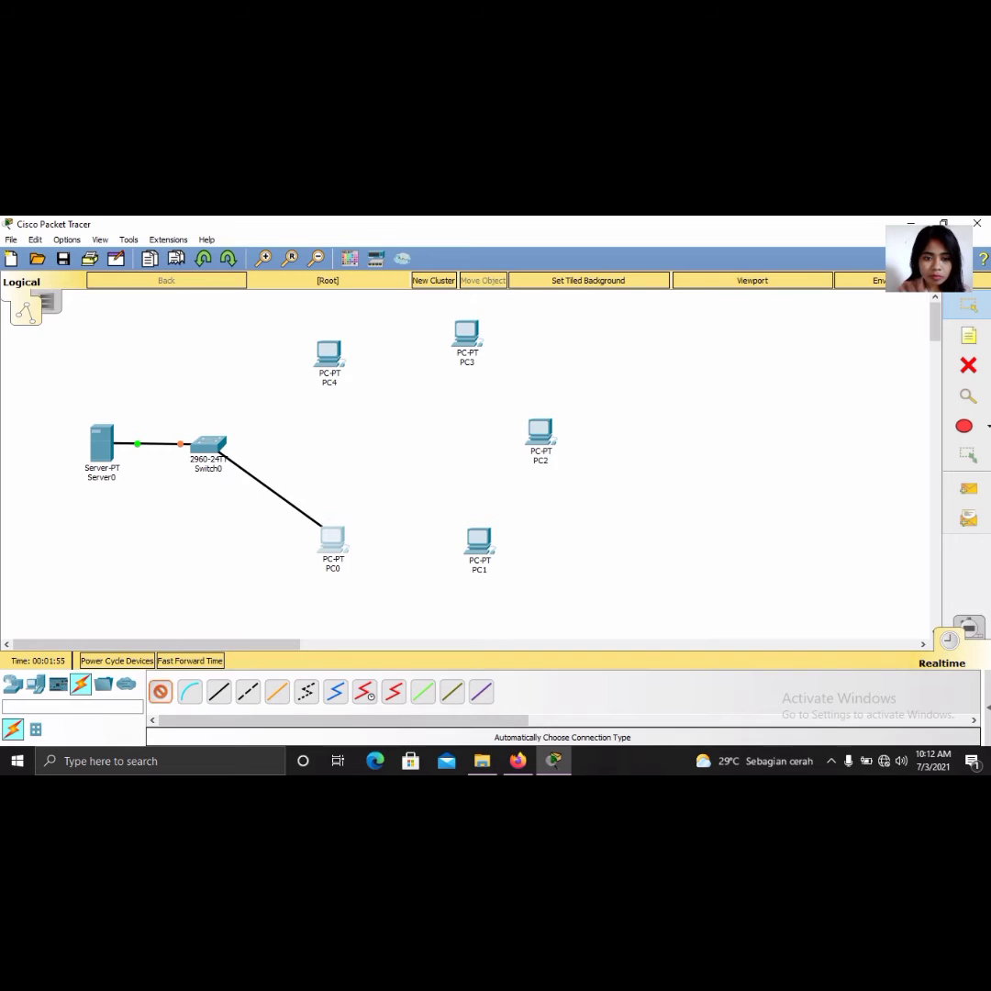
left_click(327, 534)
left_click(161, 692)
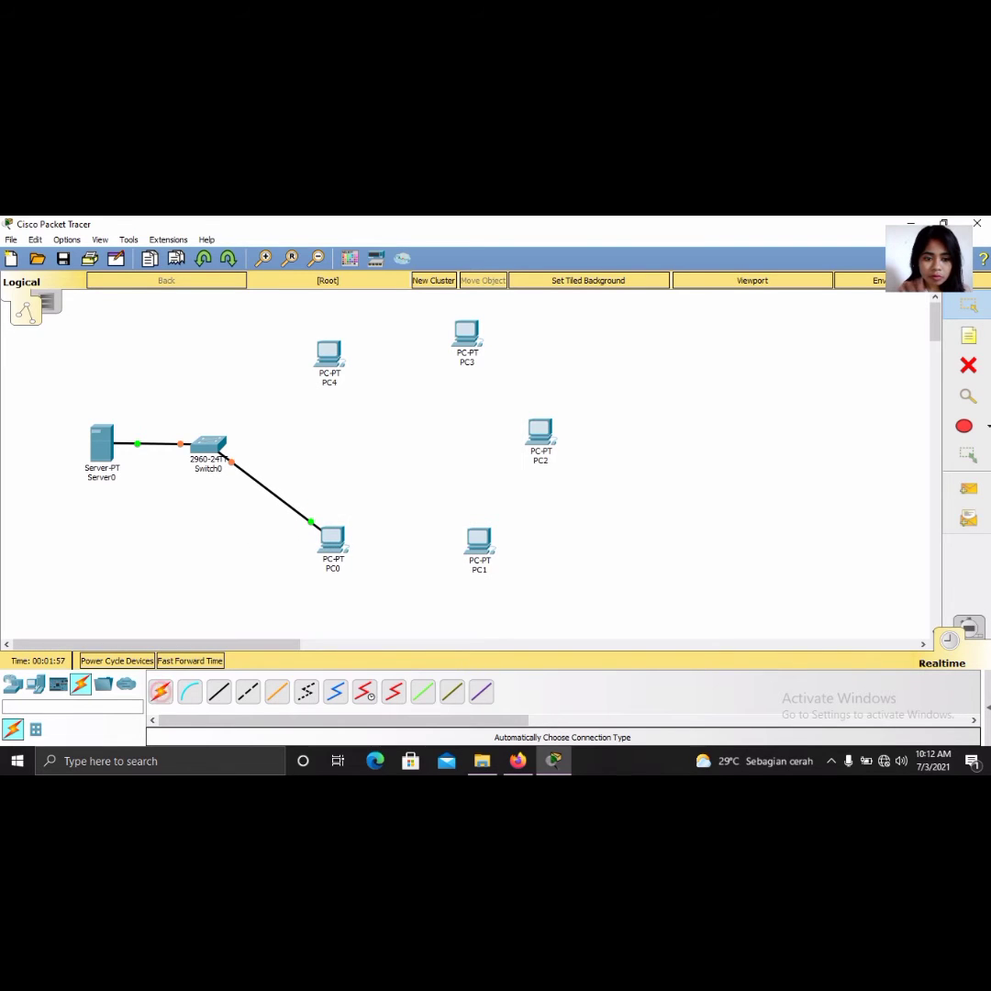
left_click(209, 447)
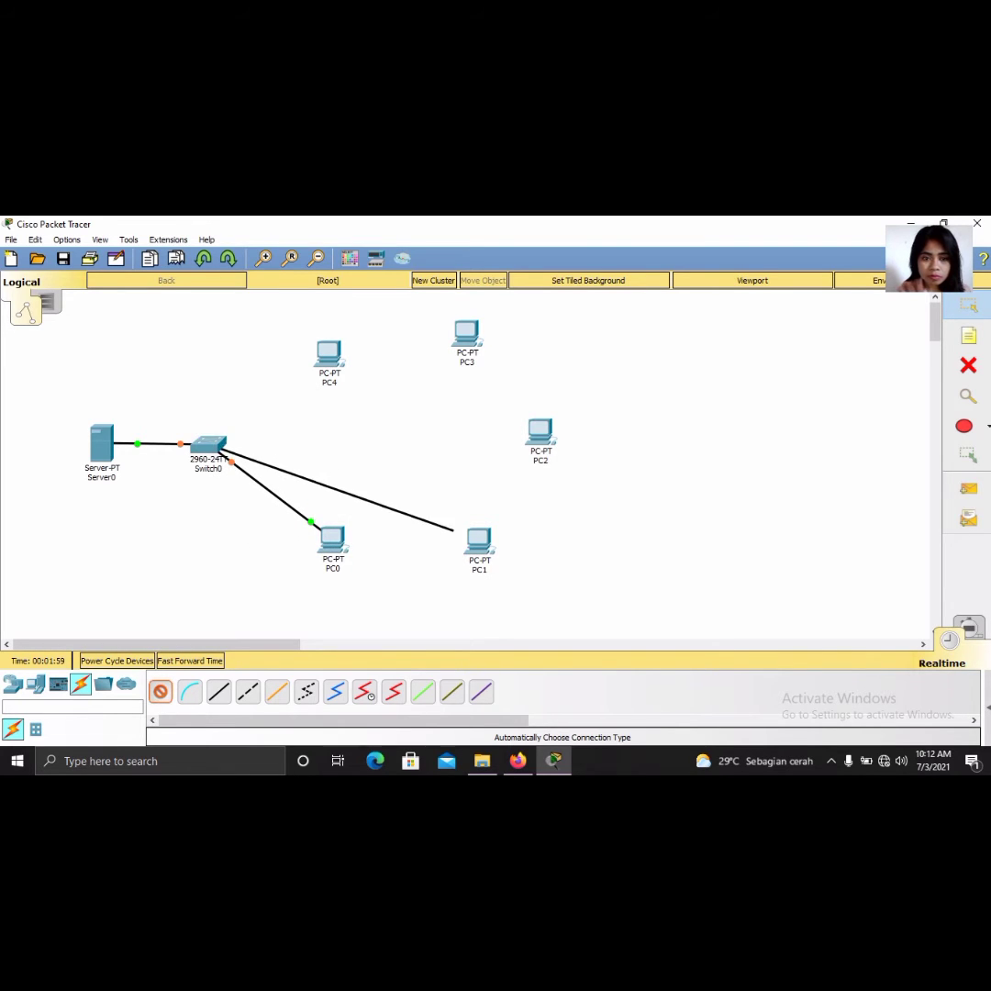
left_click(477, 543)
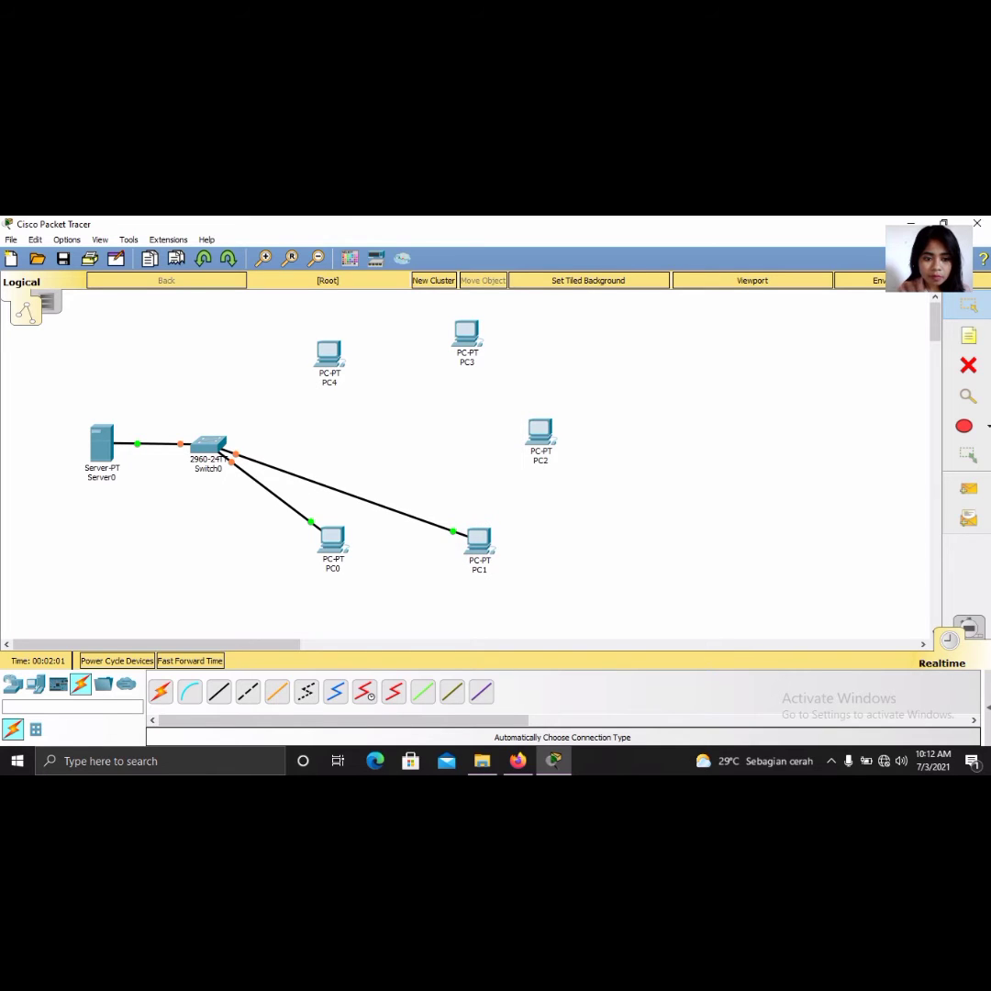
left_click(160, 693)
left_click(208, 447)
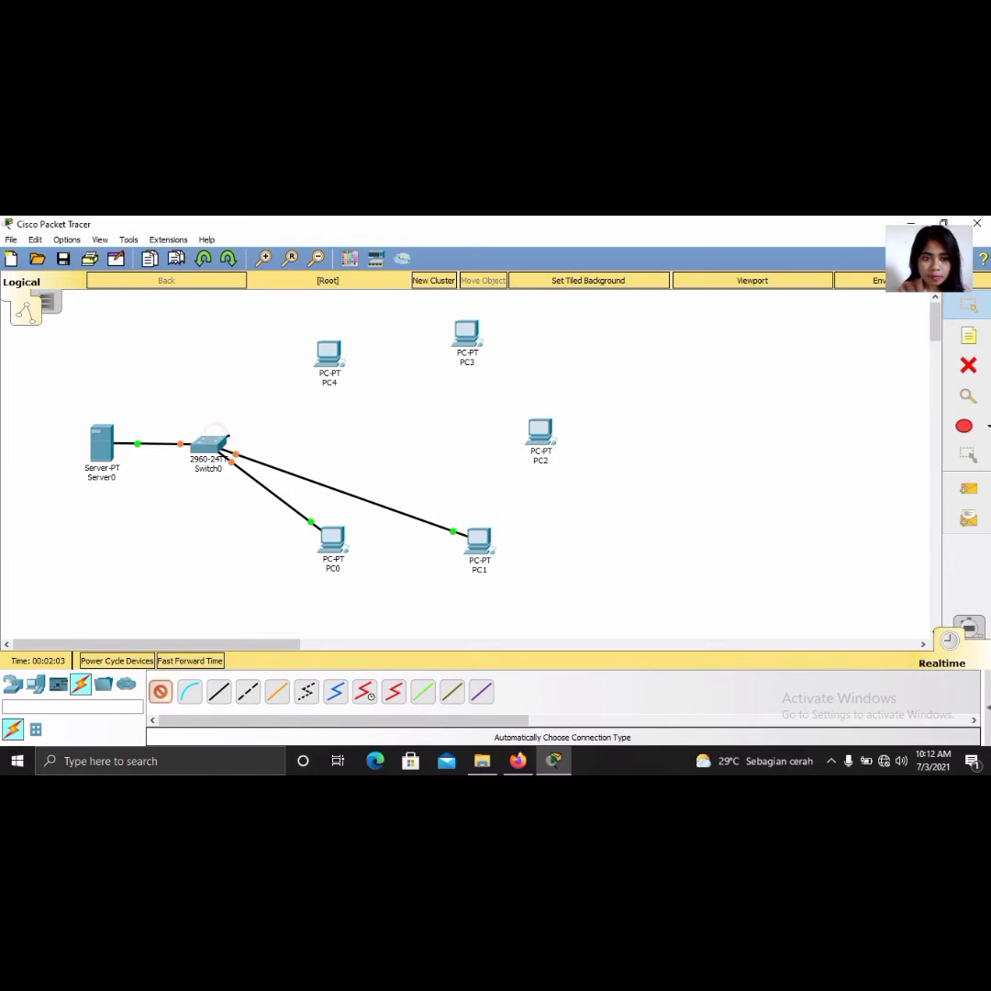
left_click(540, 433)
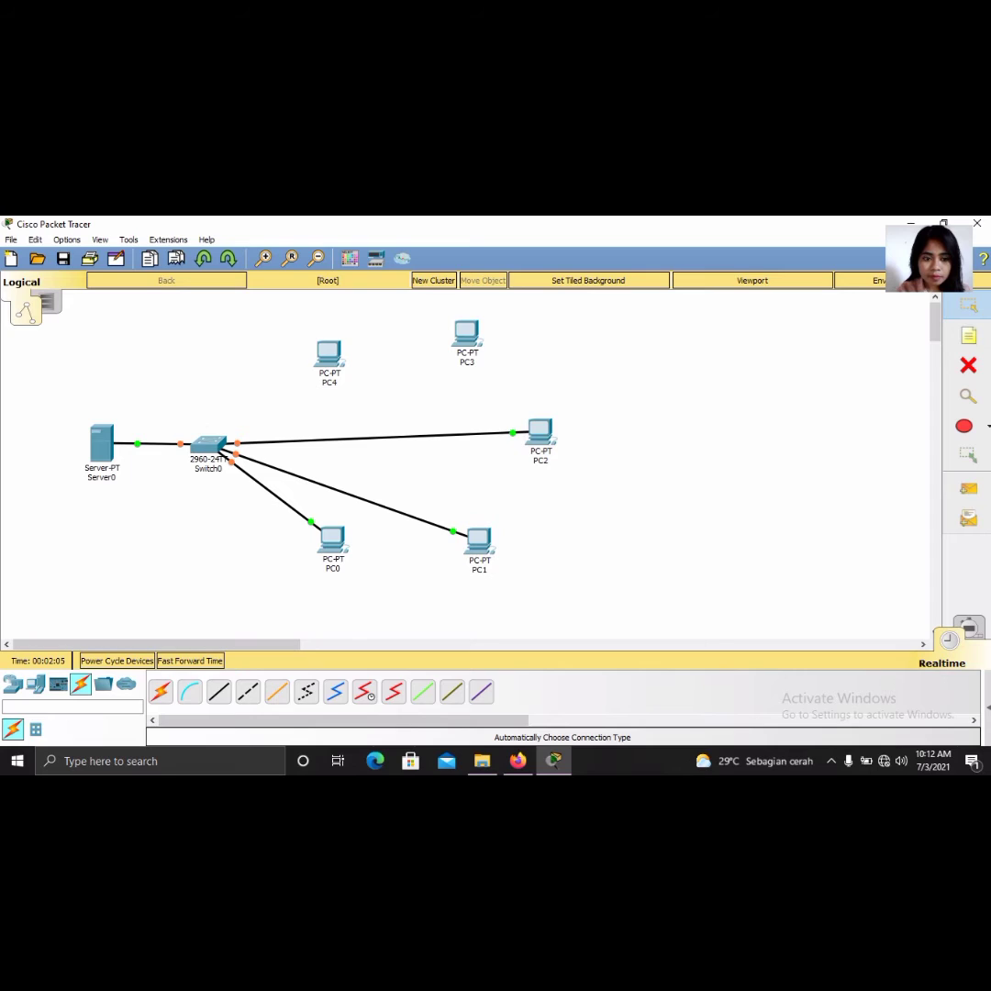
Connect Switch0 to PC3 and PC4, each with its own automatically chosen cable.
left_click(161, 692)
left_click(218, 446)
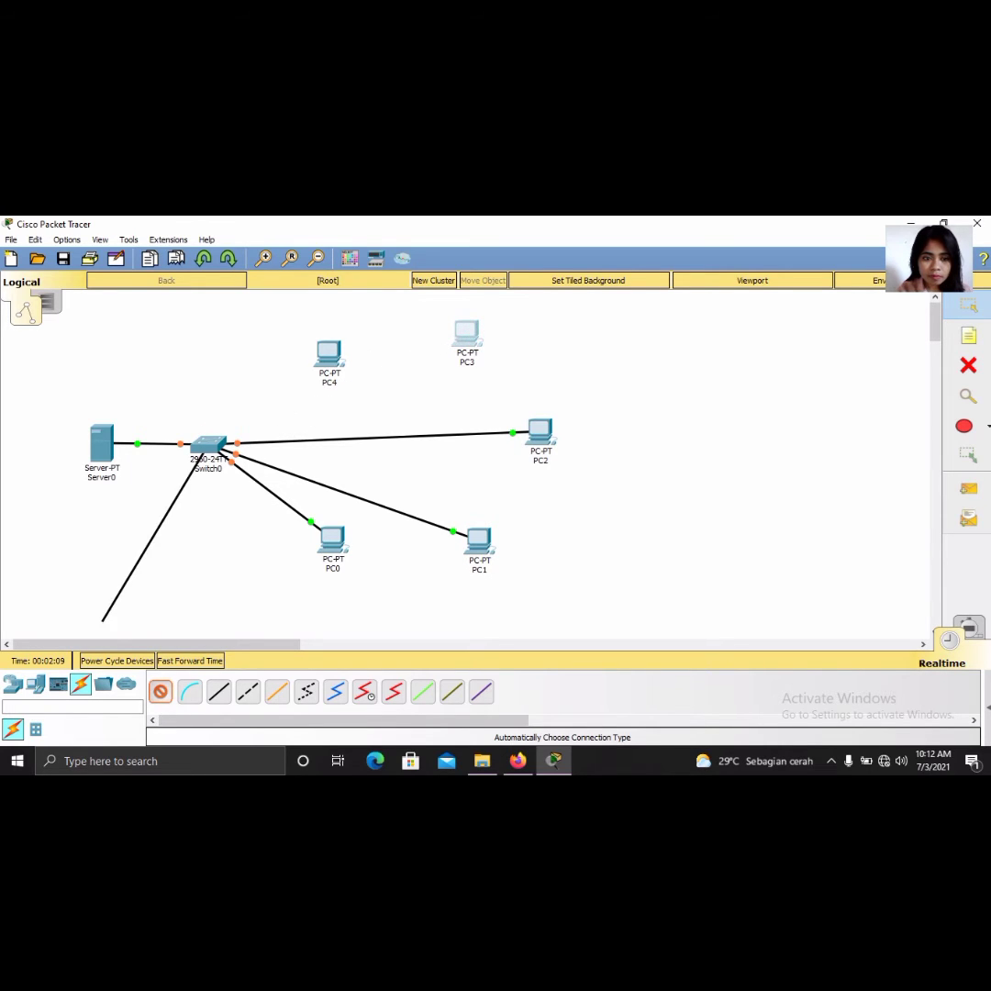
left_click(466, 336)
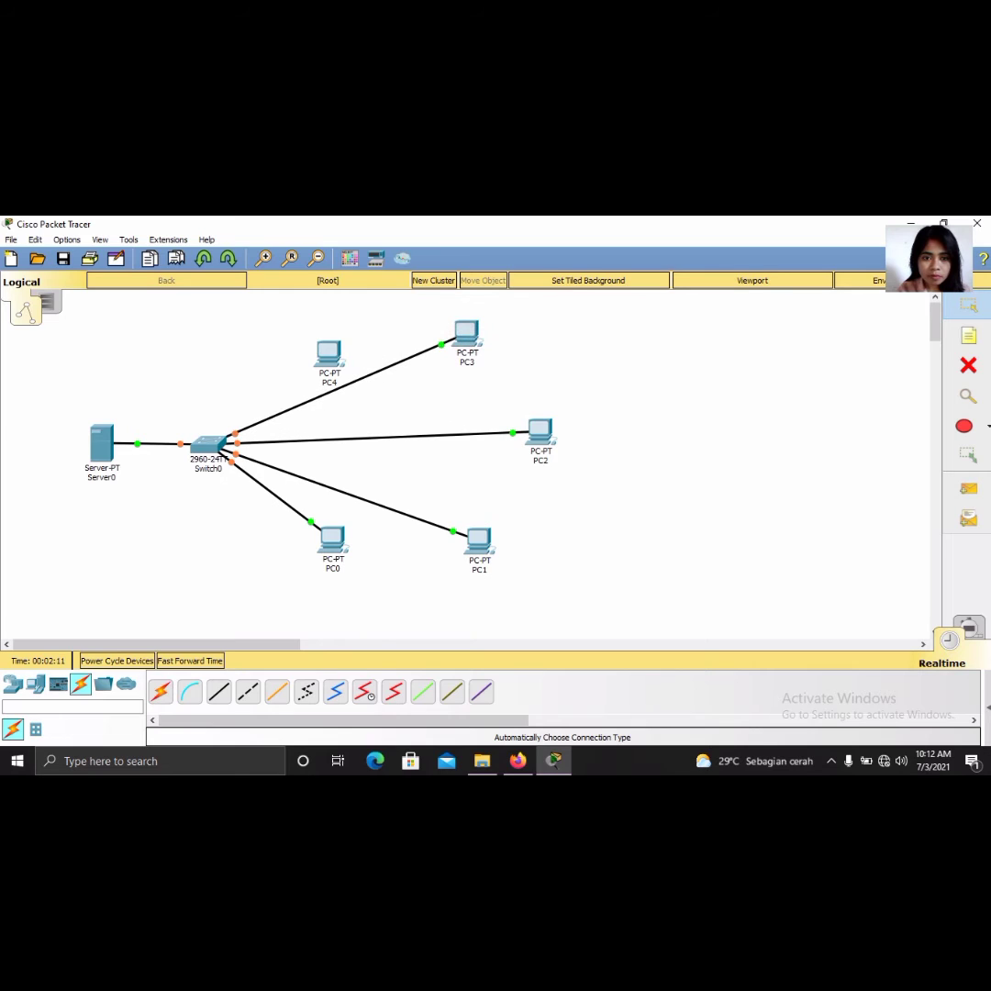
left_click(161, 692)
left_click(209, 444)
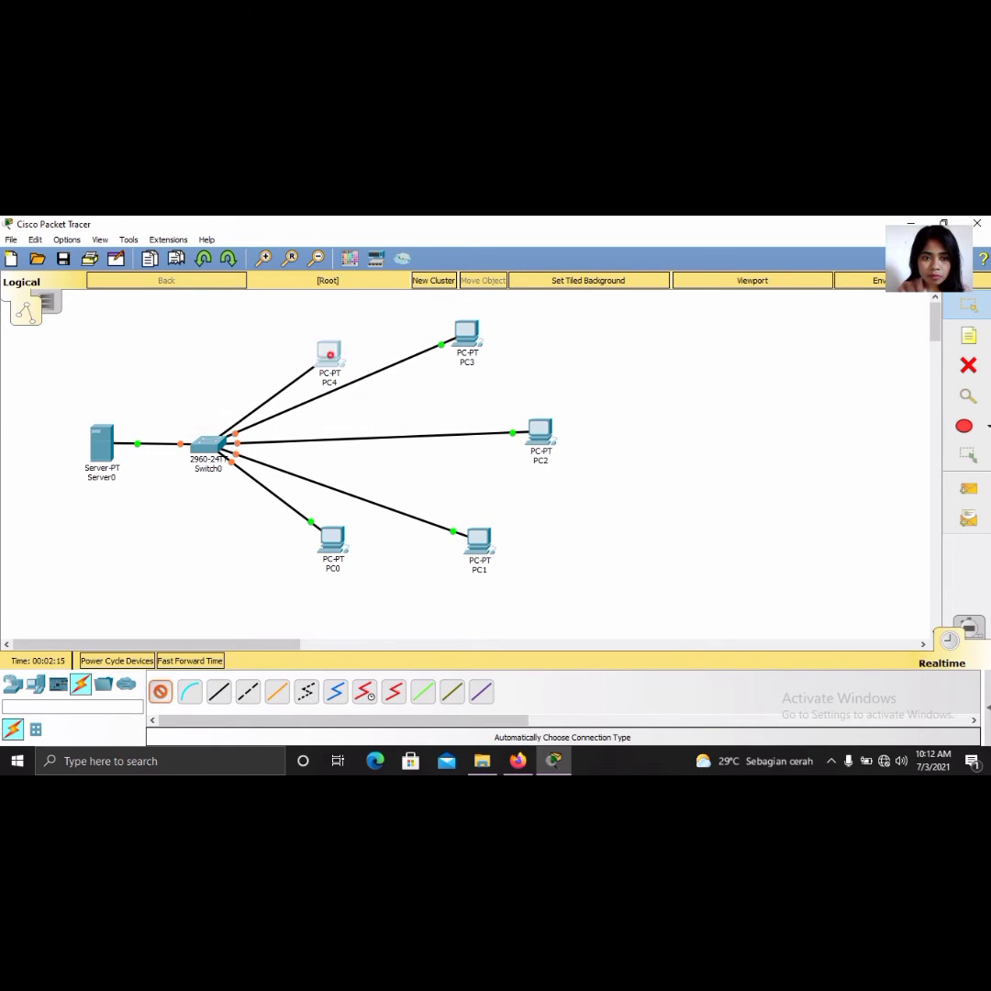
left_click(328, 354)
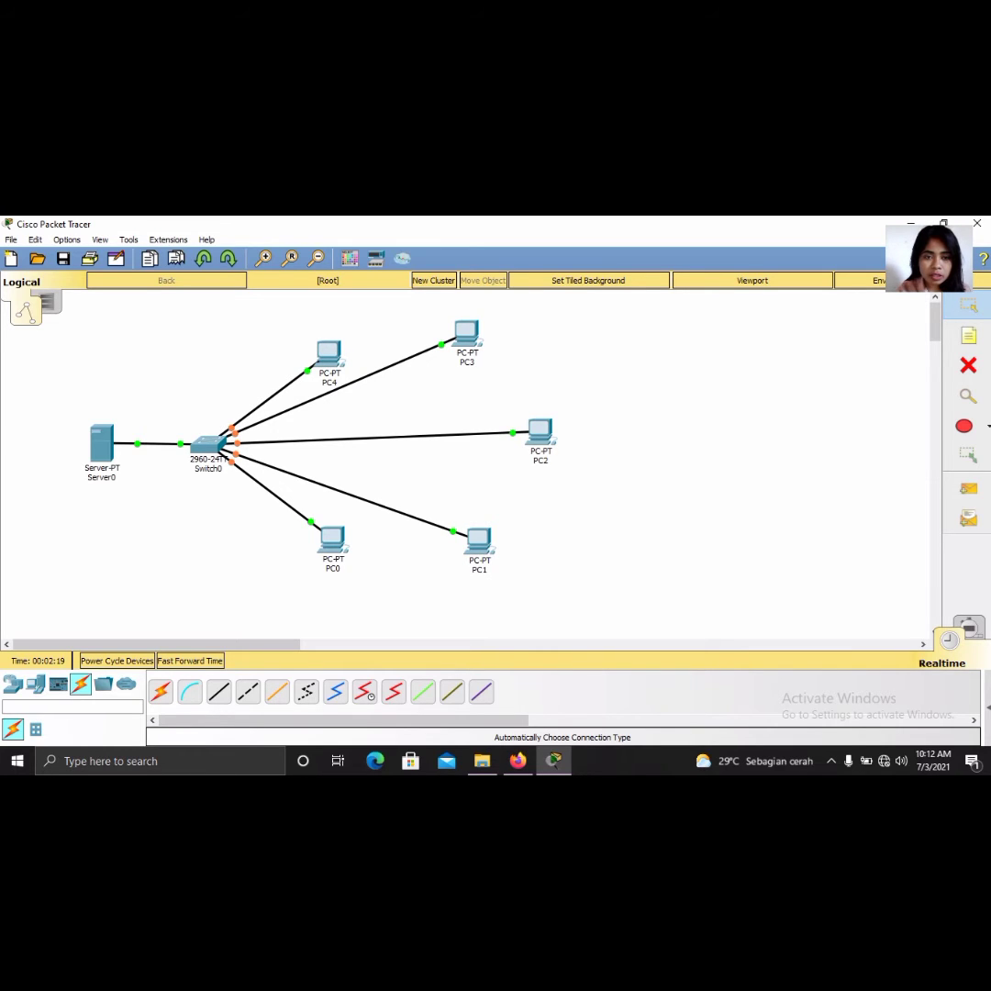
Rearrange Server0, Switch0 and the five PCs so the PCs fan out in a more even arc around the switch.
left_click_drag(329, 354, 329, 331)
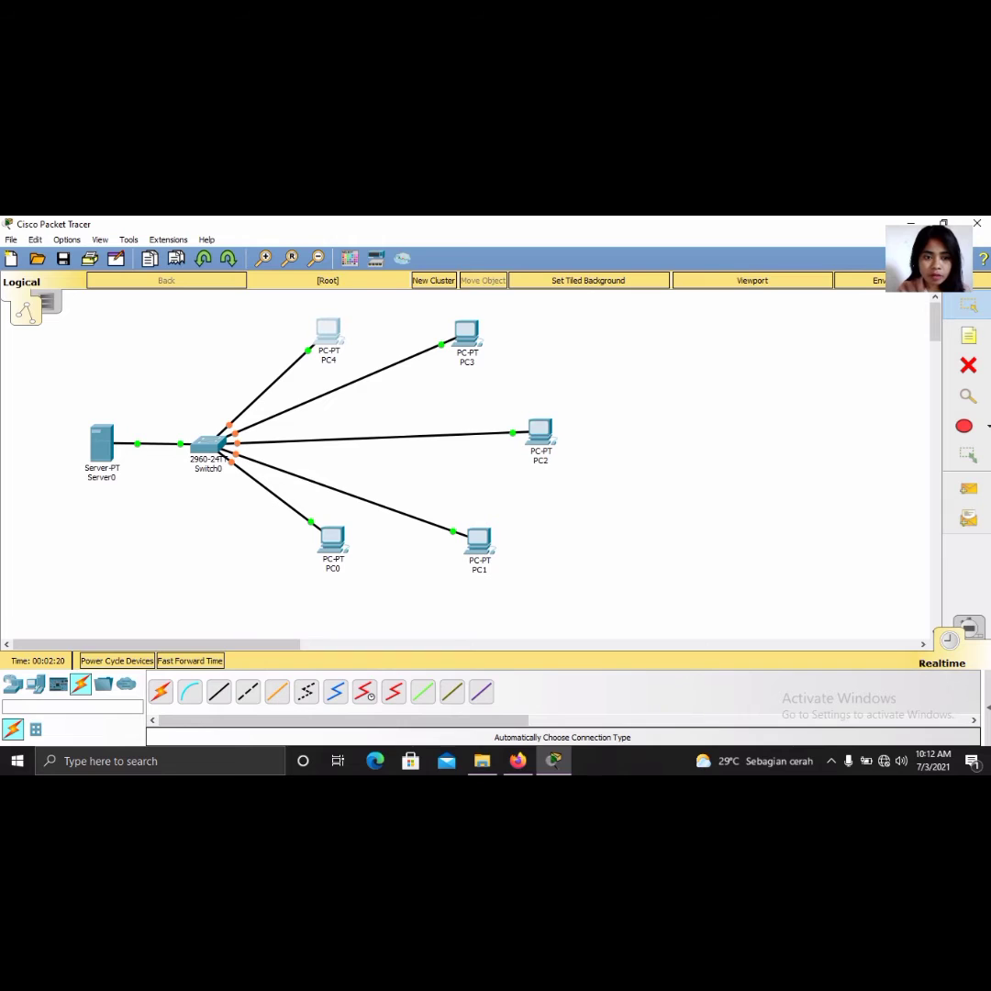
left_click_drag(209, 444, 223, 447)
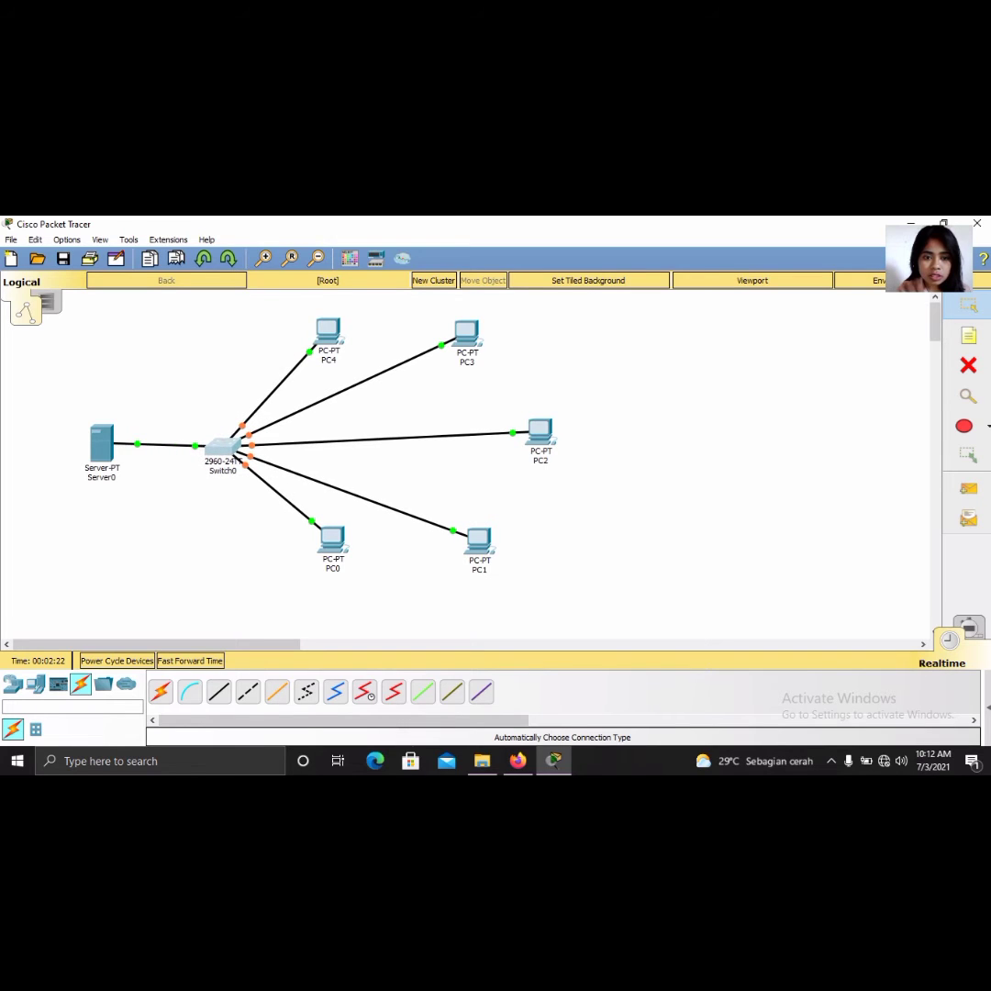
left_click_drag(333, 540, 307, 562)
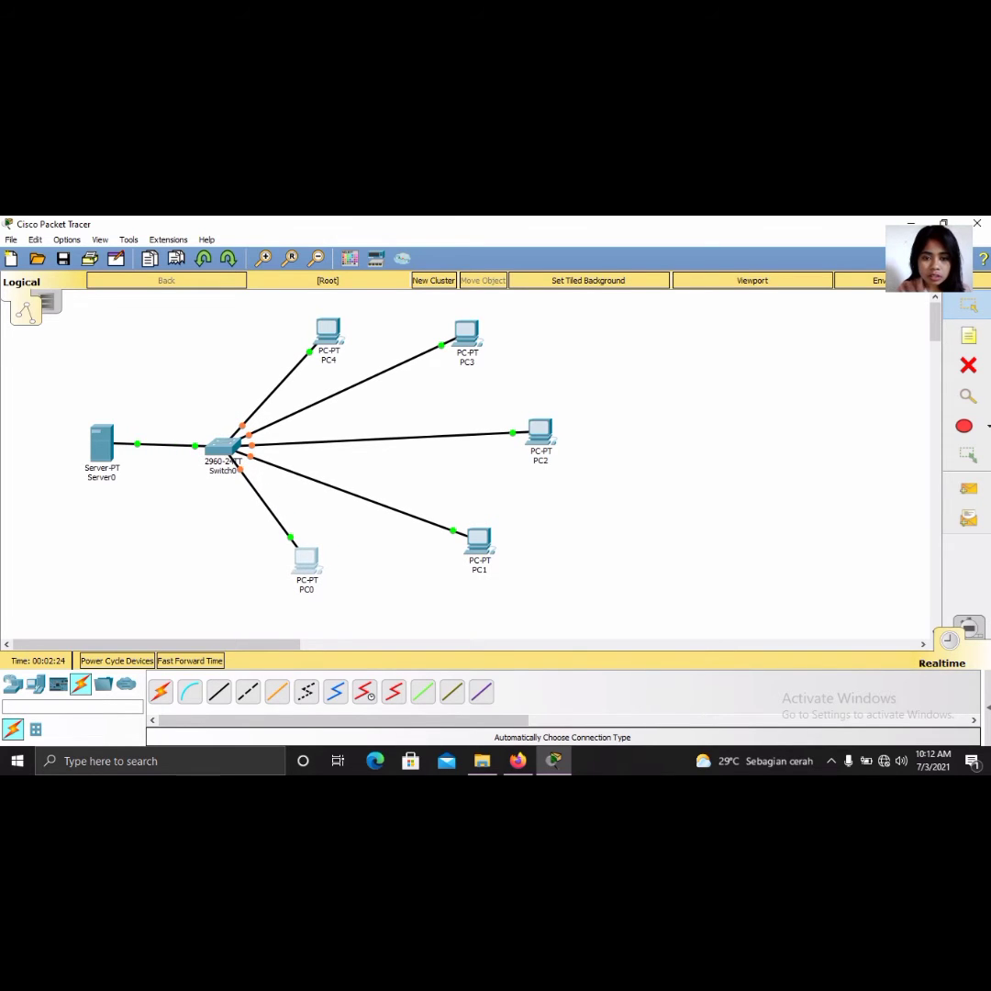
left_click_drag(479, 541, 470, 519)
left_click(549, 431)
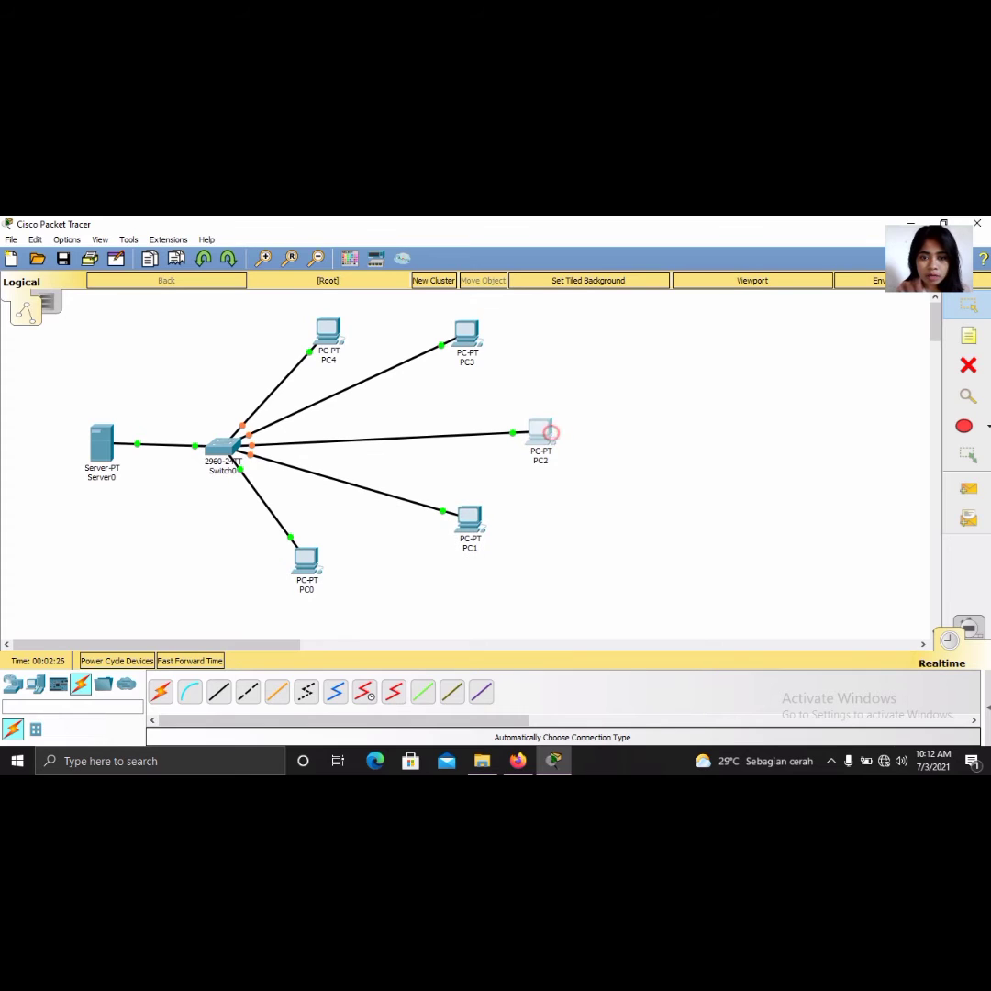
left_click_drag(549, 432, 569, 440)
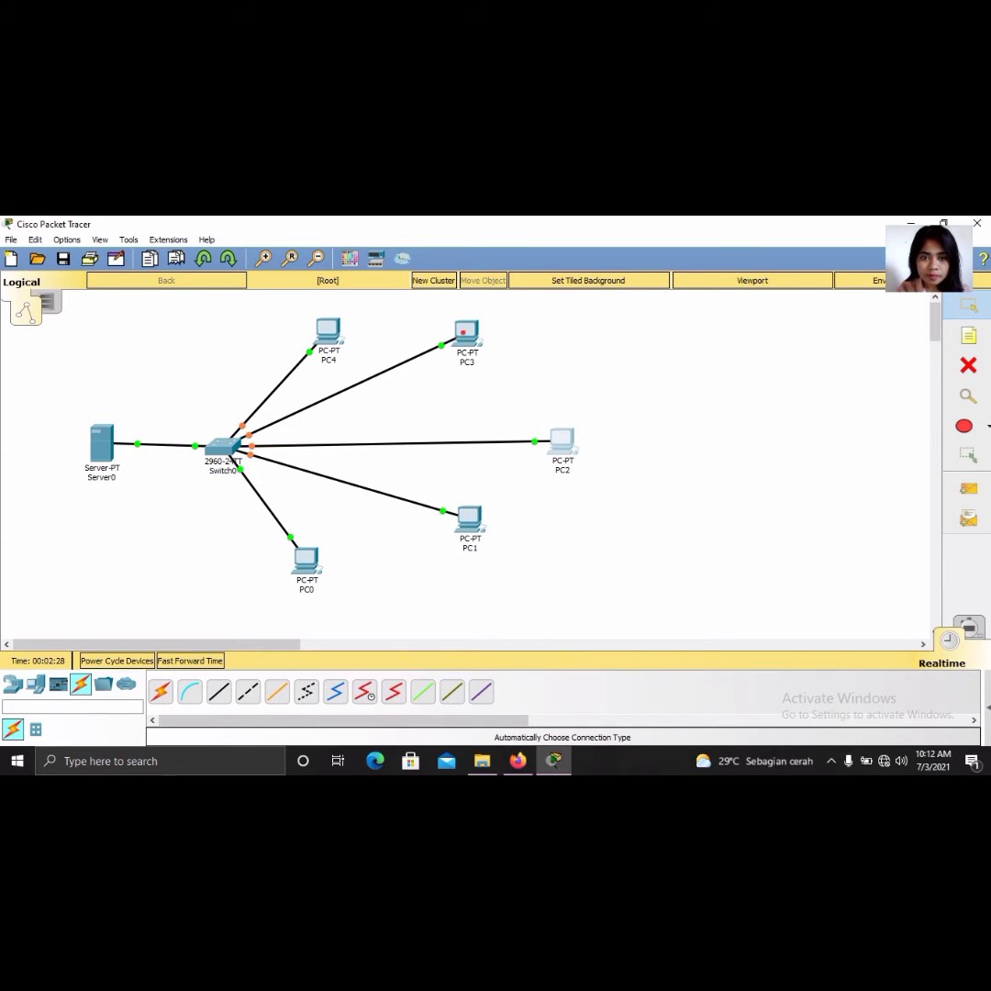
left_click_drag(464, 332, 477, 353)
mouse_move(327, 329)
left_mouse_down()
mouse_move(336, 320)
mouse_move(324, 315)
left_mouse_up()
left_click_drag(307, 556, 335, 556)
left_click_drag(325, 318, 330, 330)
mouse_move(469, 519)
left_mouse_down()
mouse_move(474, 533)
mouse_move(476, 522)
left_mouse_up()
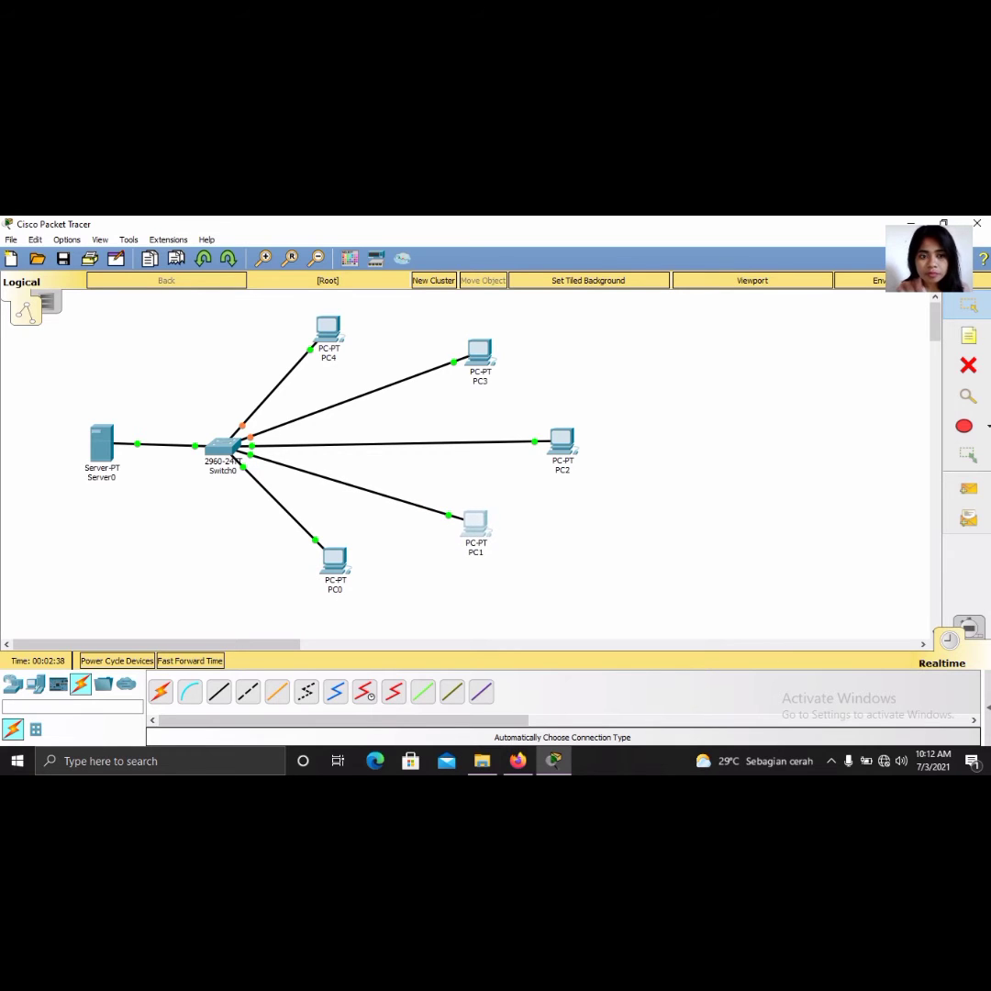
left_click_drag(101, 443, 105, 453)
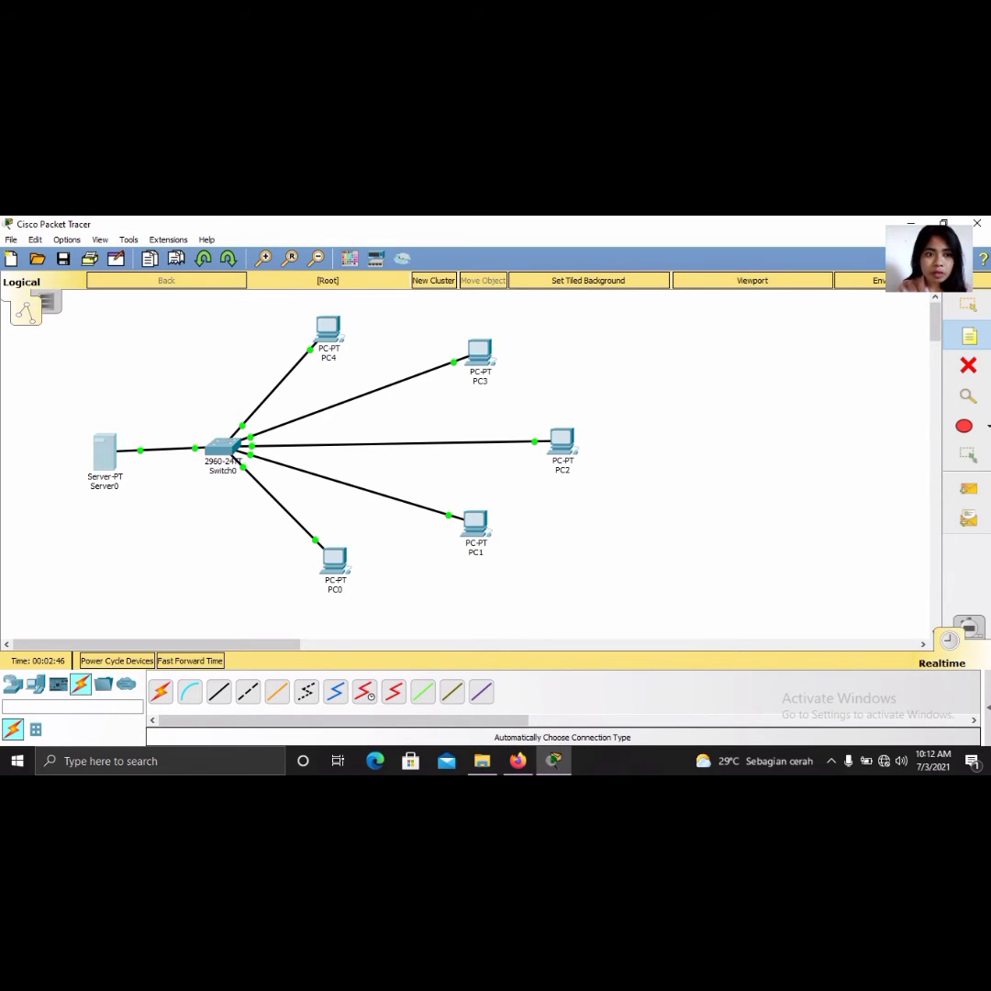
Place a network note reading 192.168.10.0/24 above the server area and an address note reading 192.168.10.1 below Server0.
left_click(129, 327)
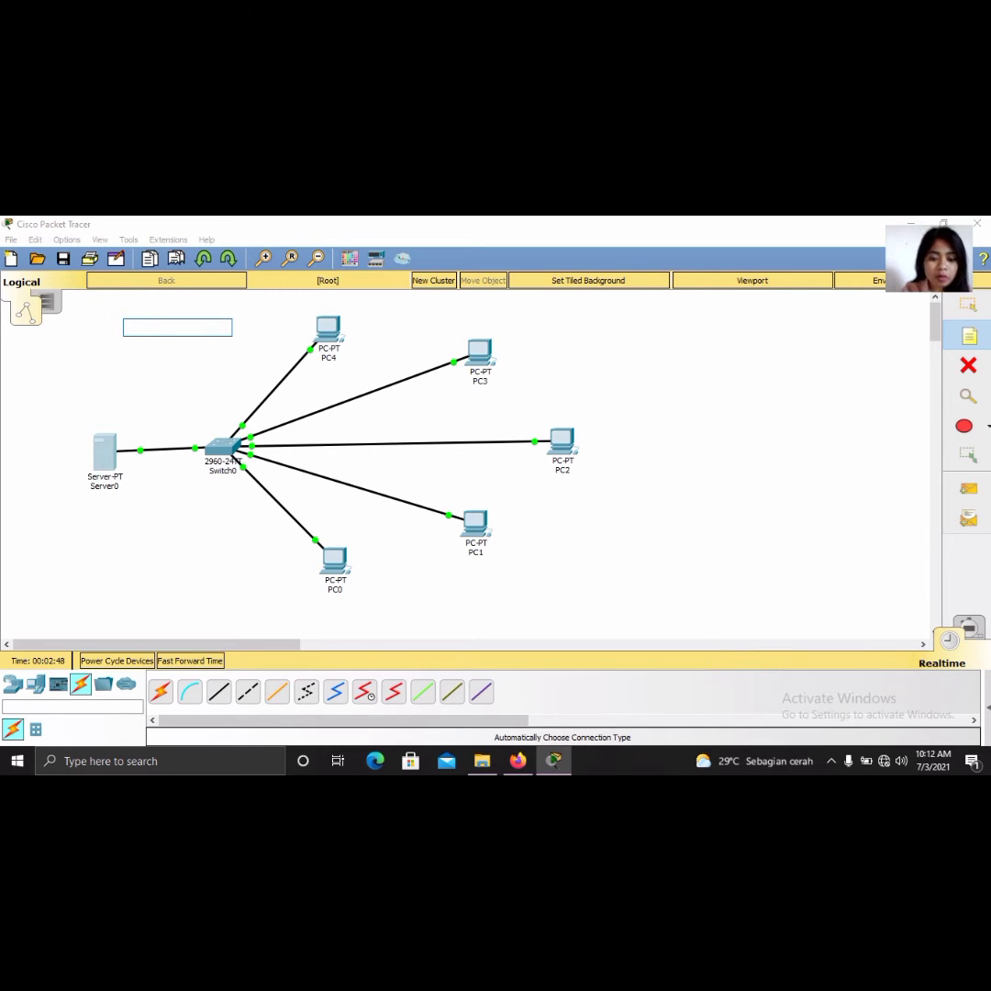
type("192.16")
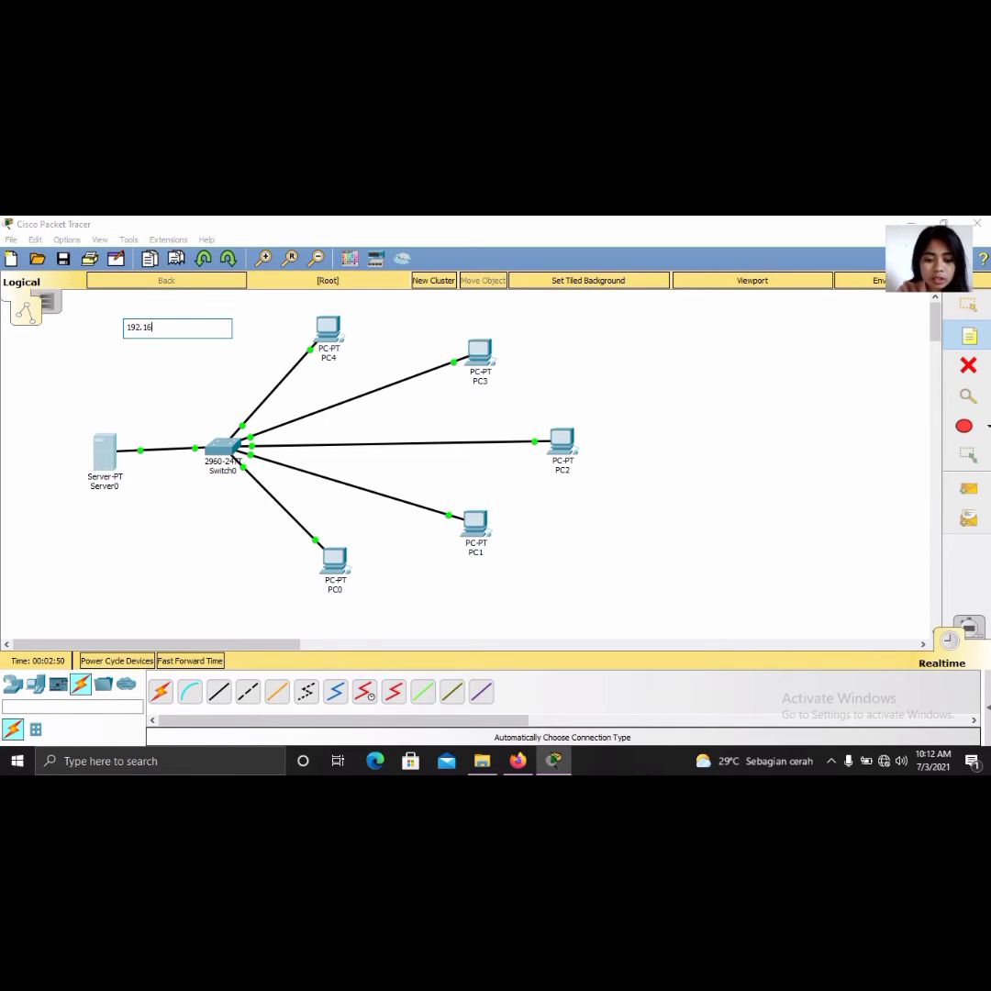
type("8.10.0/24")
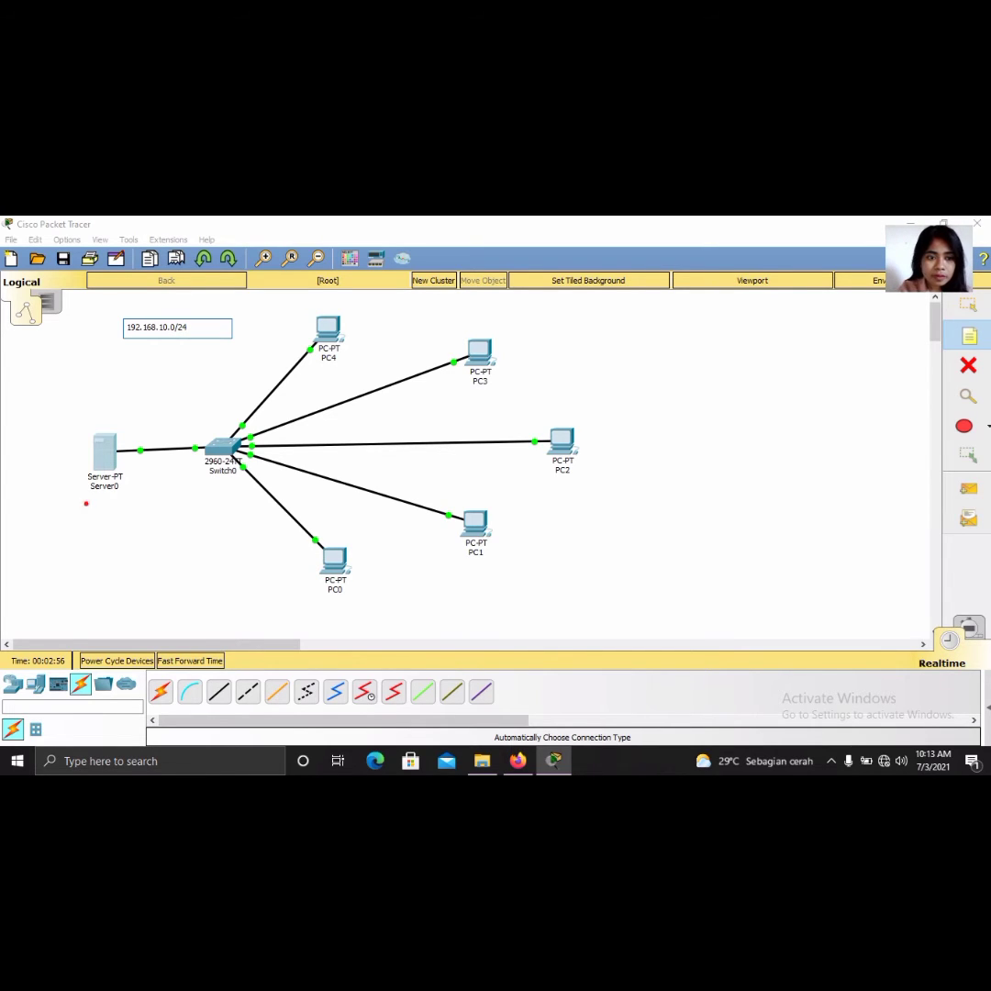
left_click(84, 505)
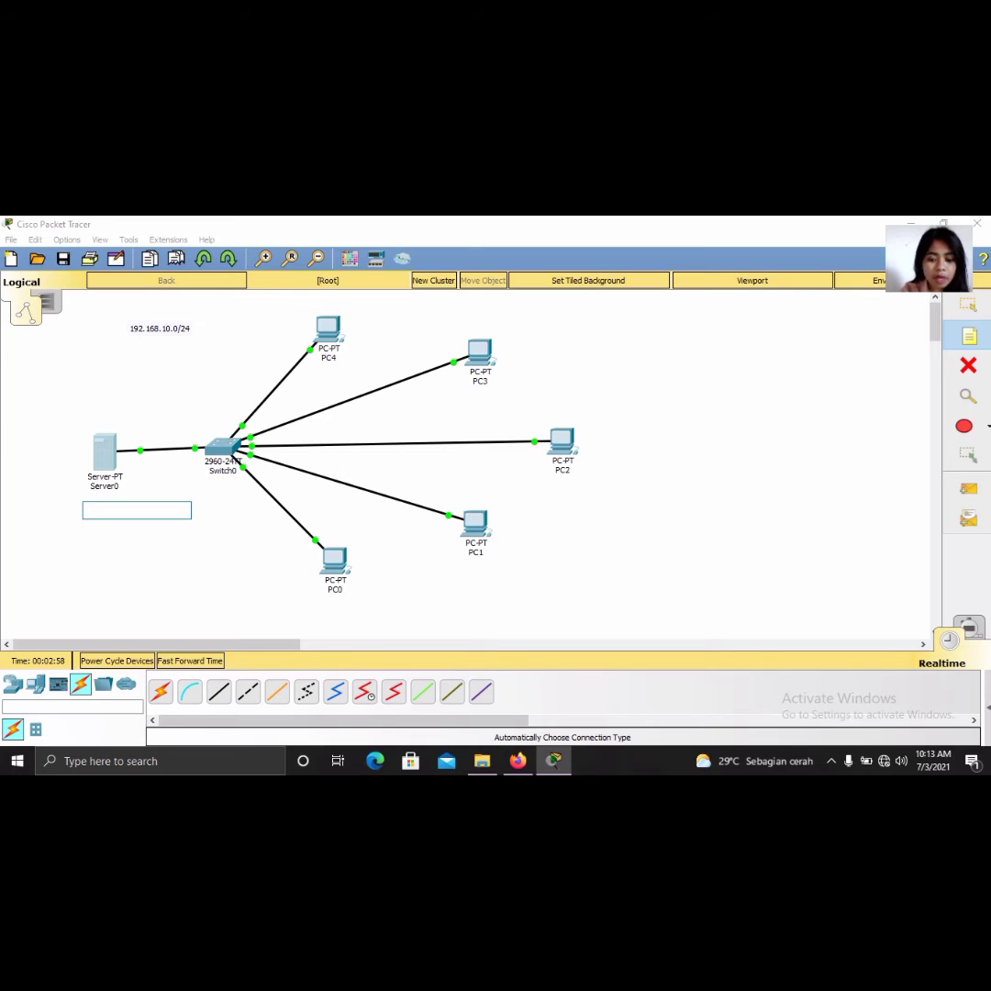
type("192.168")
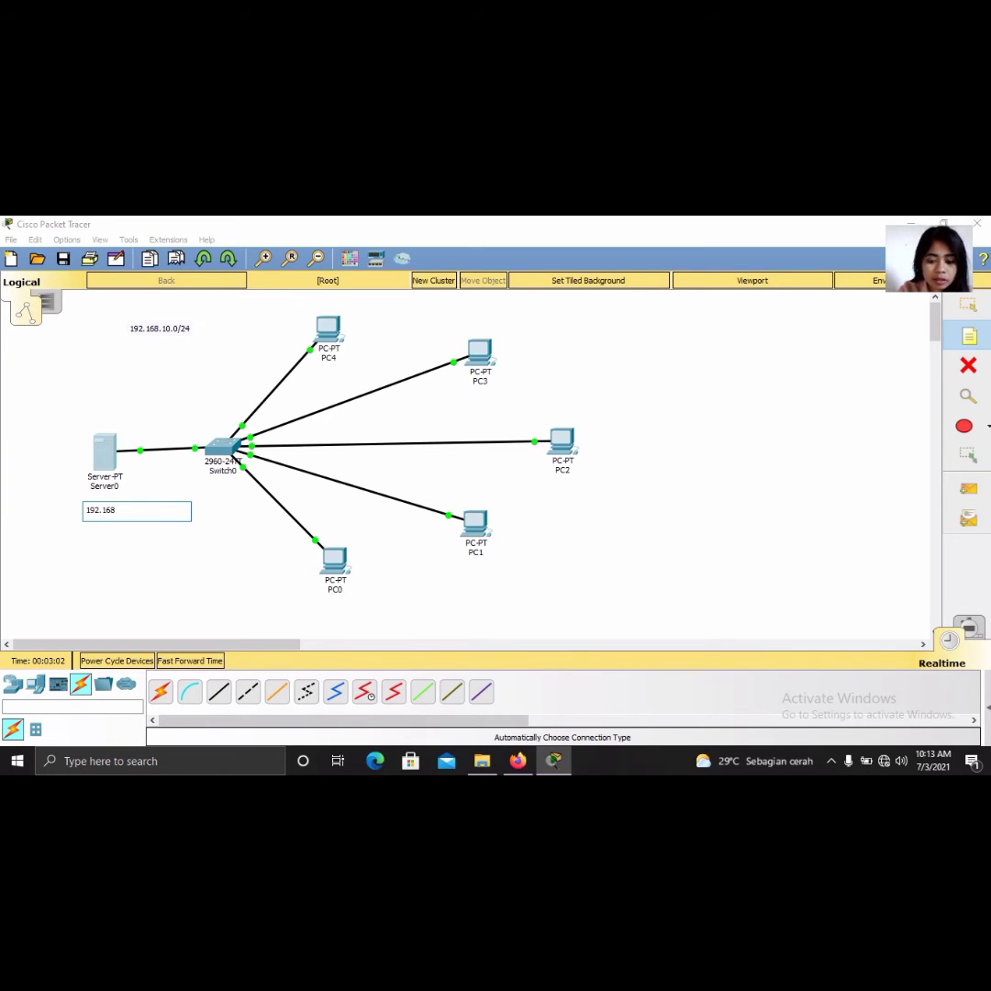
type(".10.1")
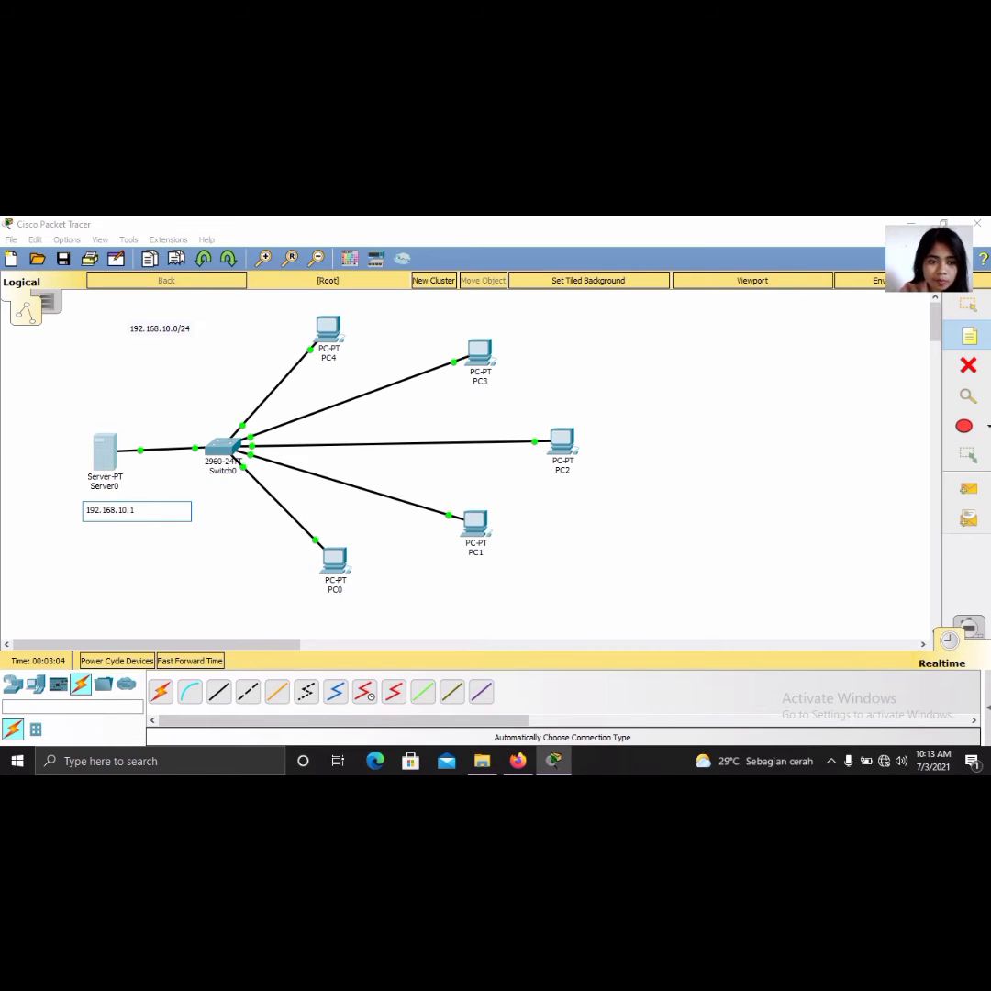
Copy the text of Server0's address note and reuse it for a note reading 192.168.10.2 below PC0.
double_click(159, 507)
key("ctrl+c")
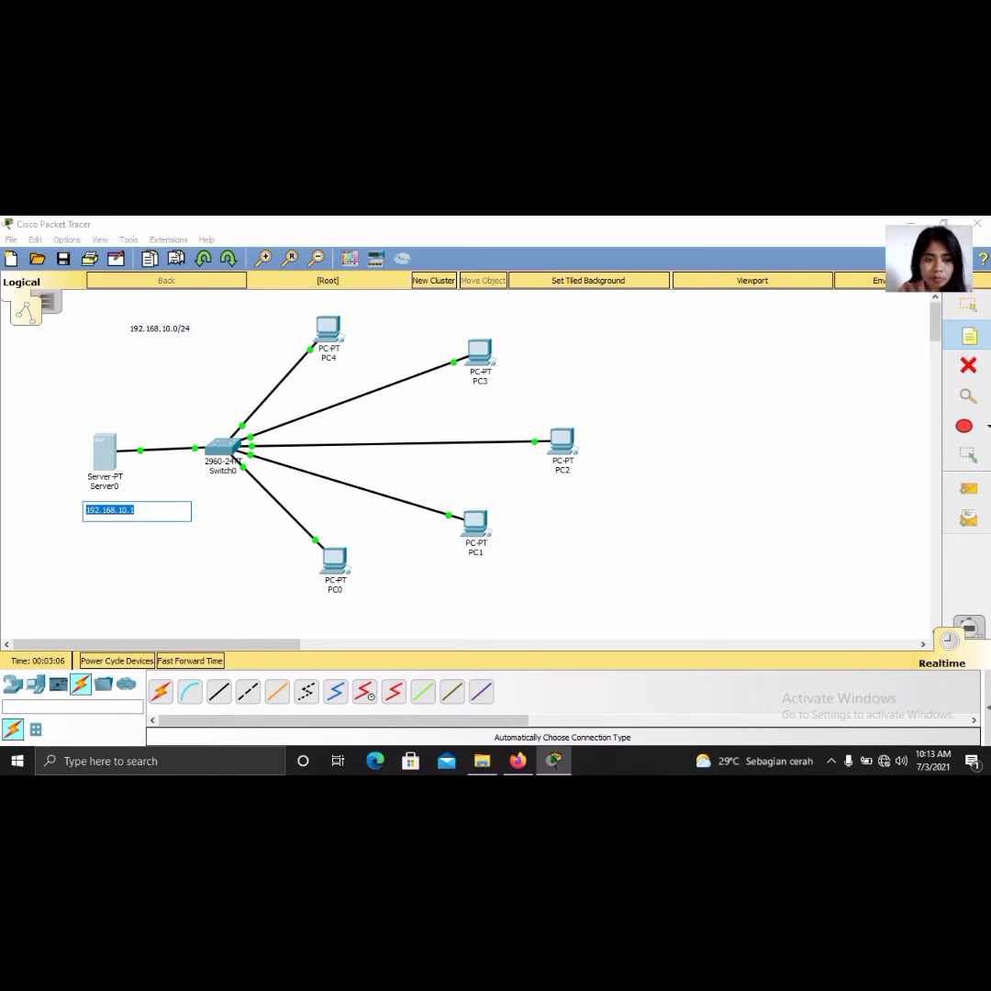
left_click(327, 610)
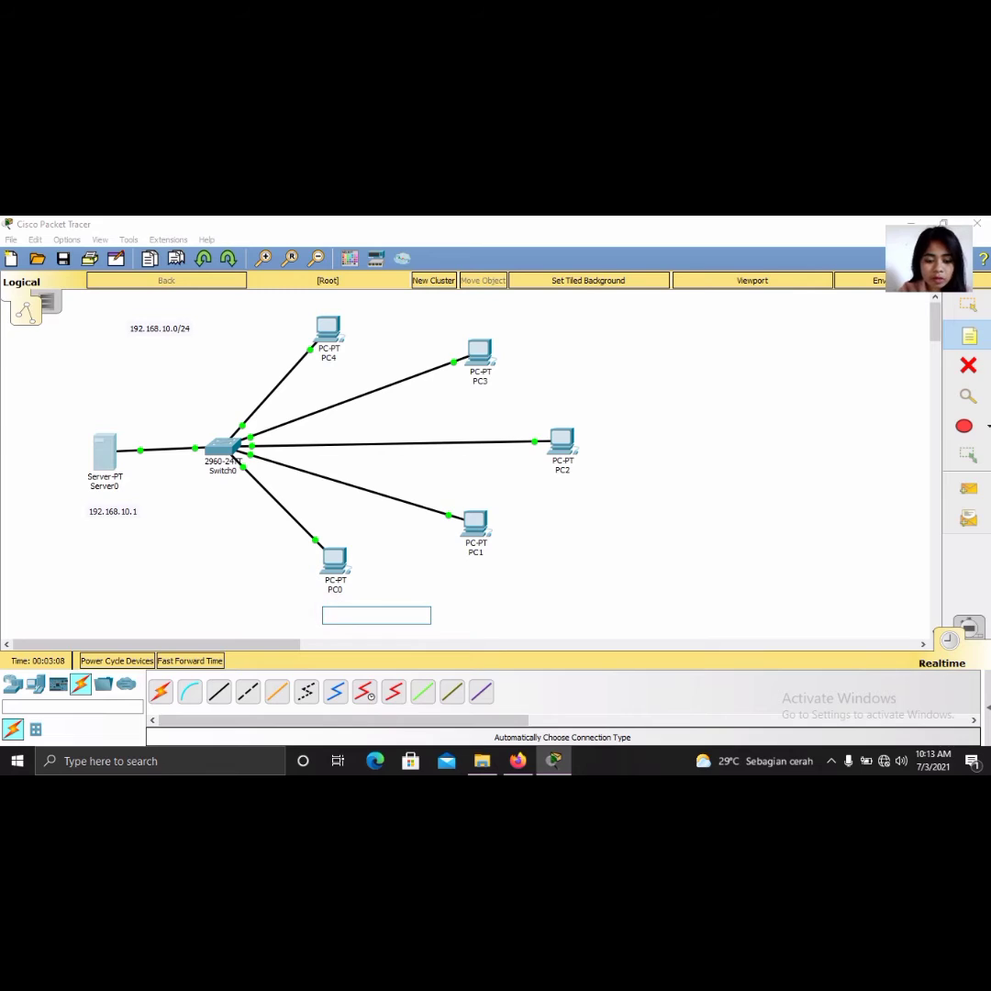
key("ctrl+v")
key("BackSpace")
type("2")
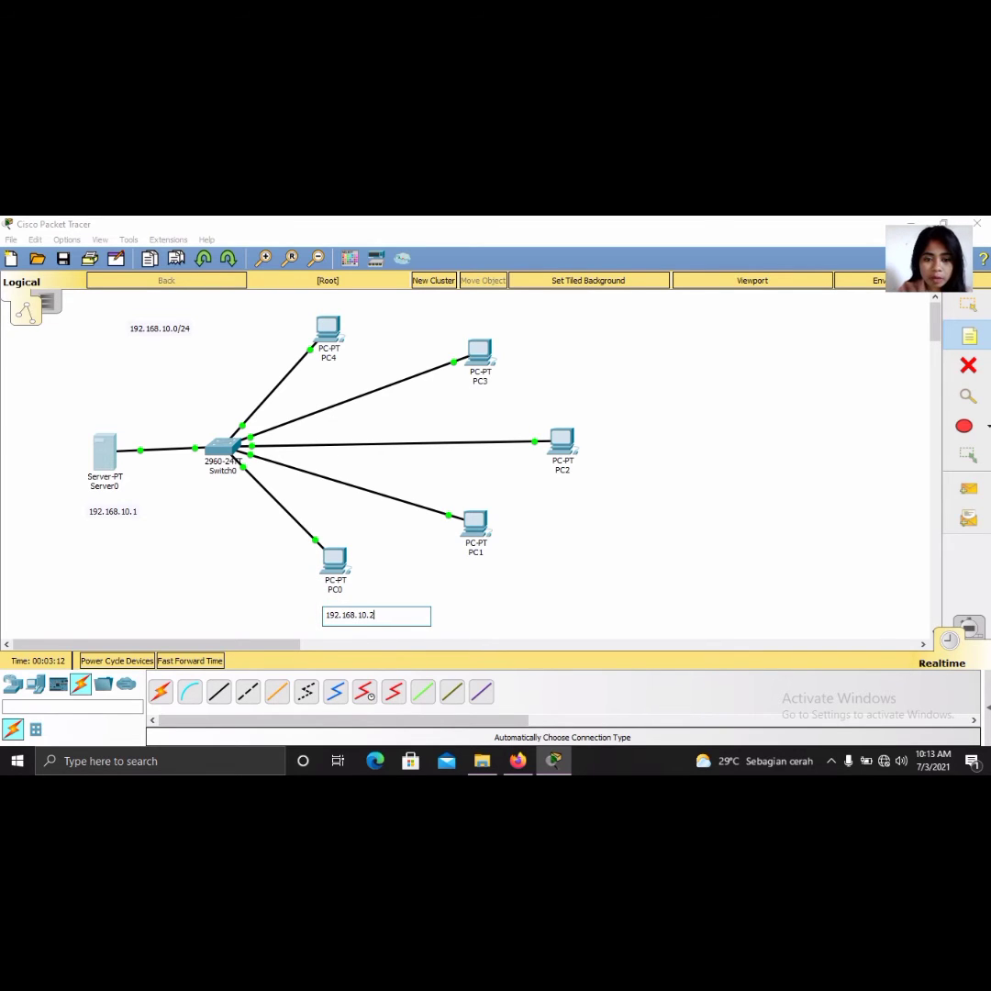
Add address notes reading 192.168.10.3 below PC1 and 192.168.10.4 below PC2.
left_click(478, 572)
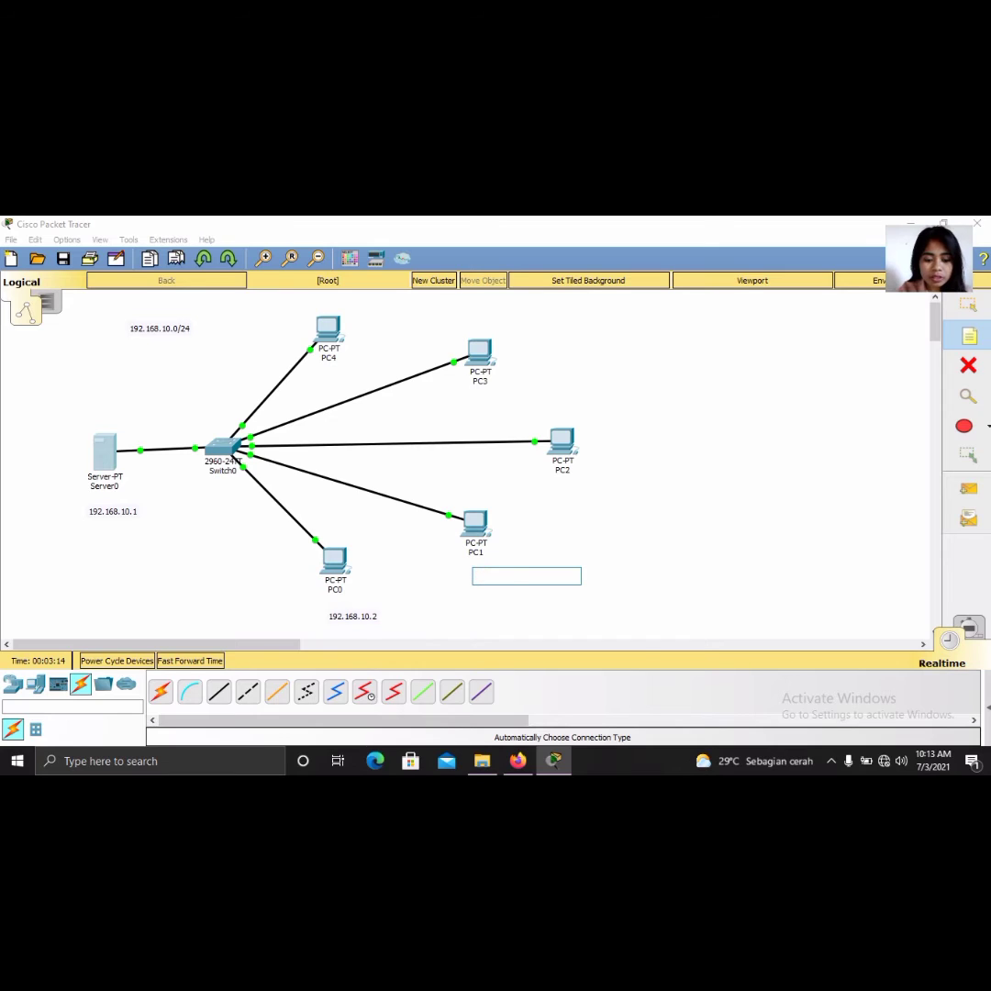
key("ctrl+v")
key("BackSpace")
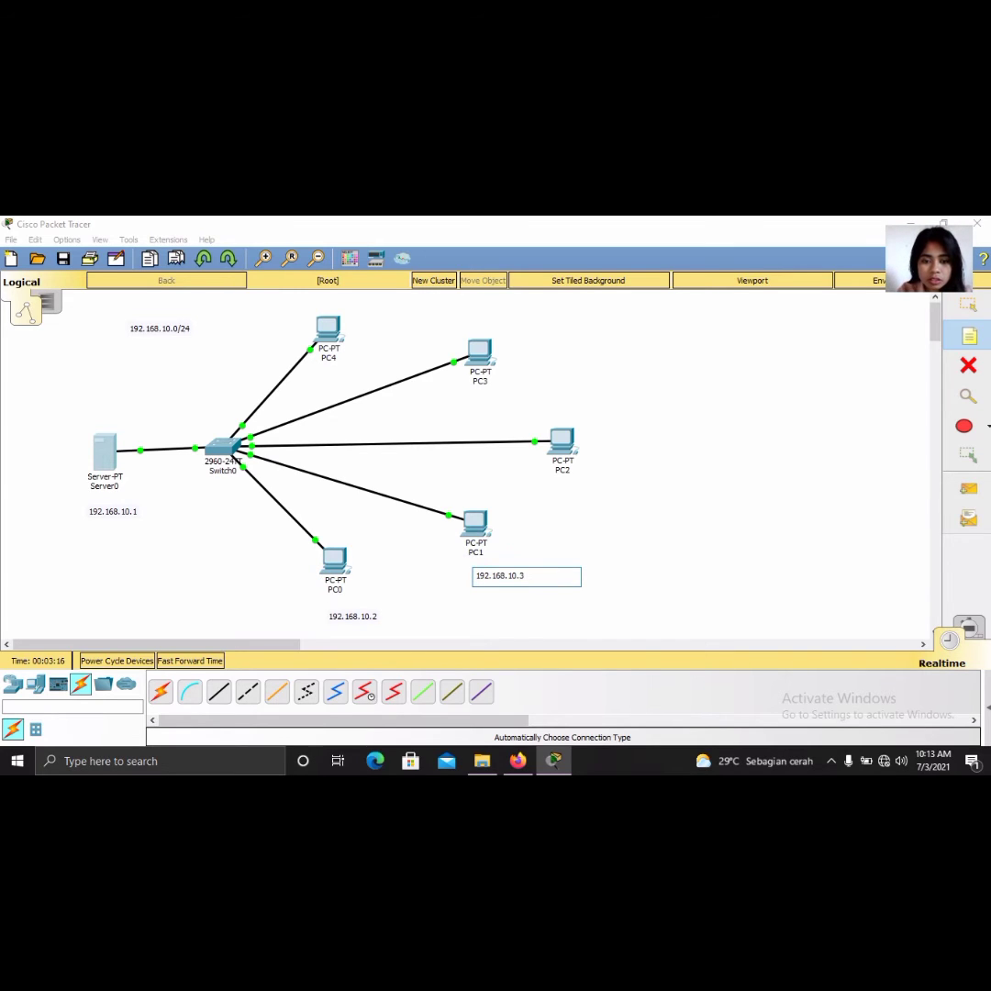
type("3")
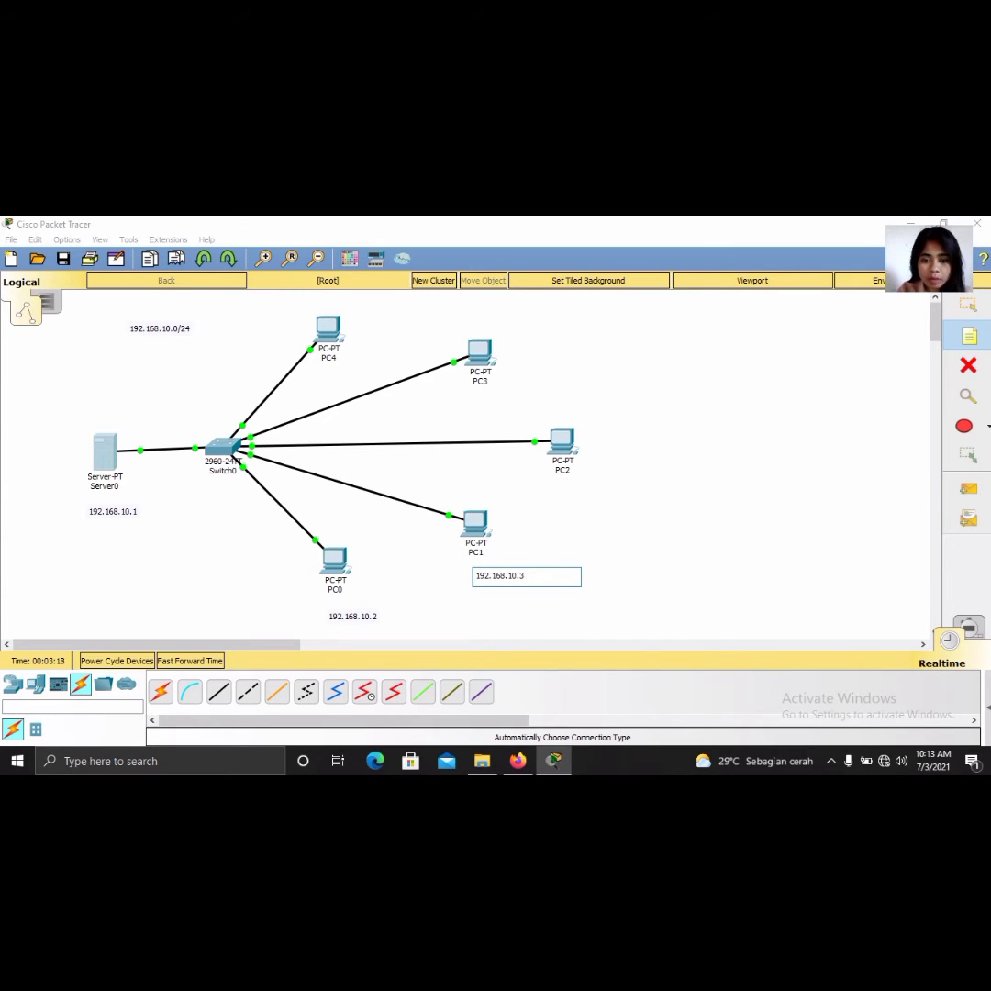
left_click(572, 489)
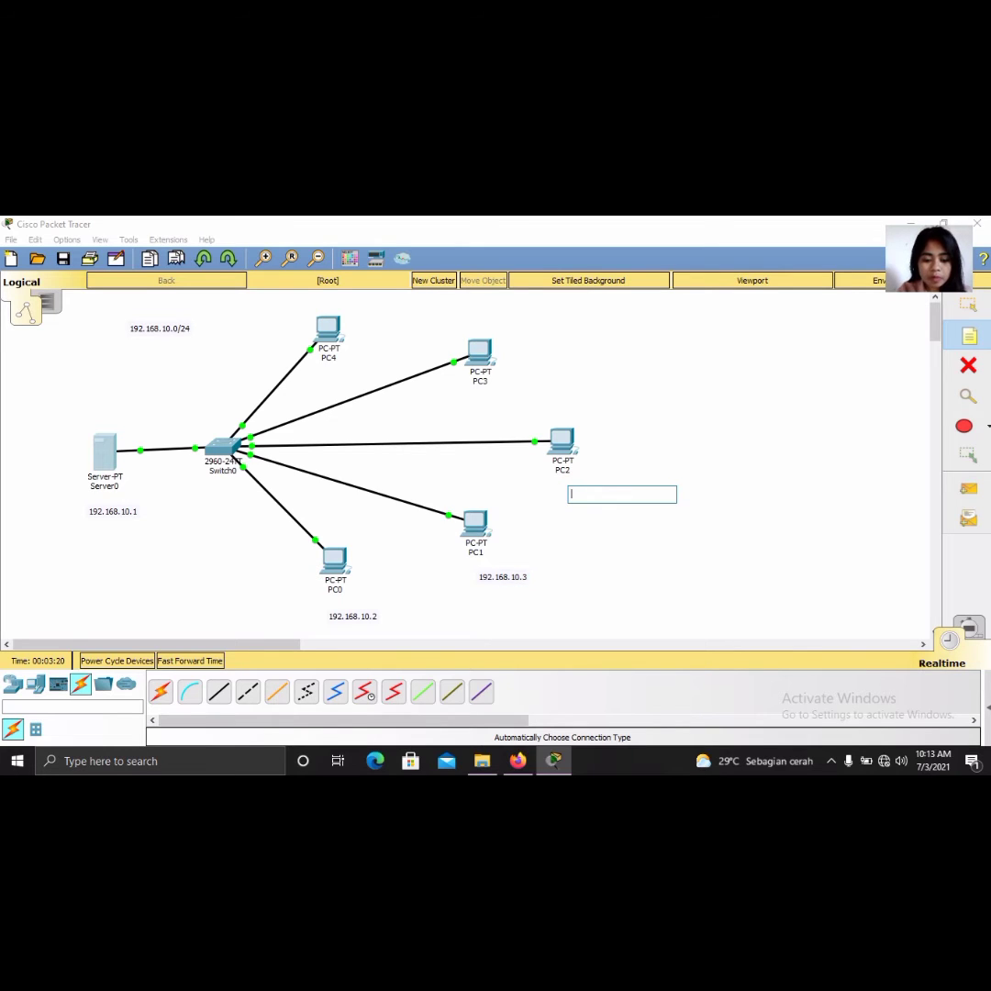
key("ctrl+v")
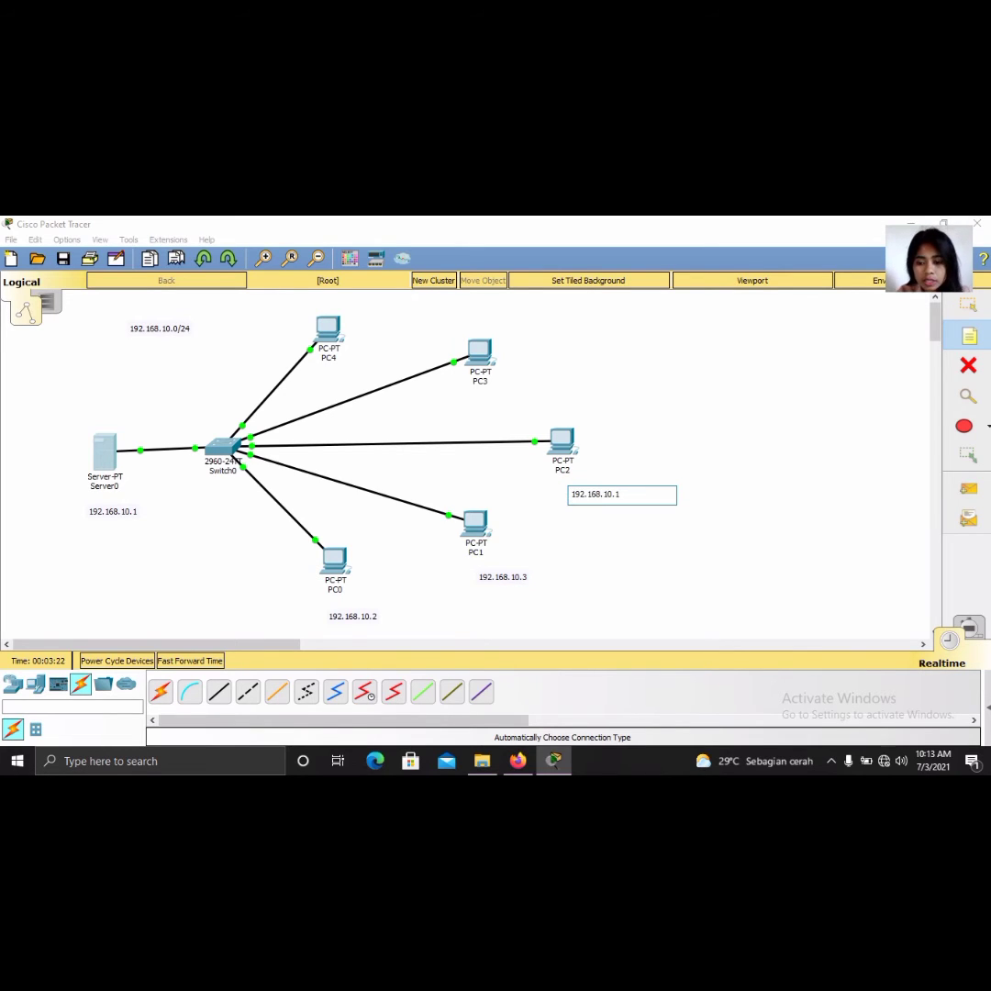
key("BackSpace")
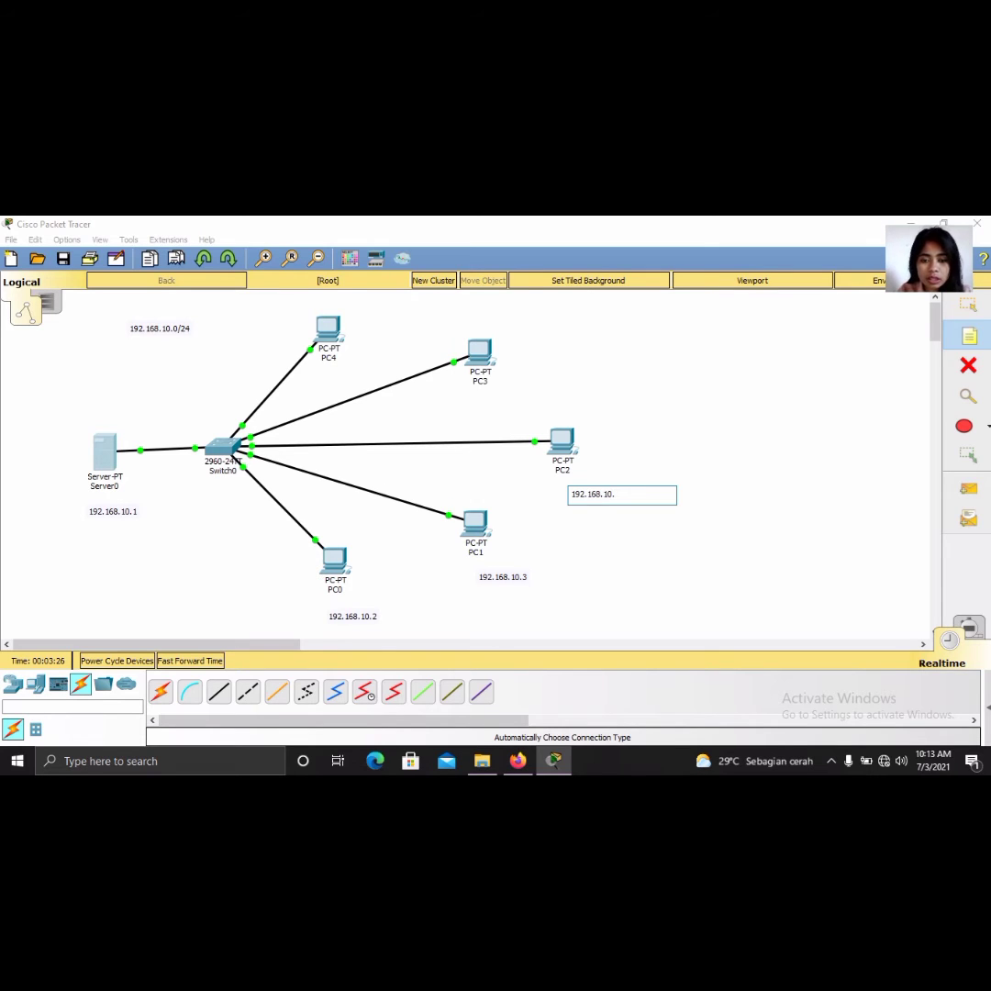
type("4")
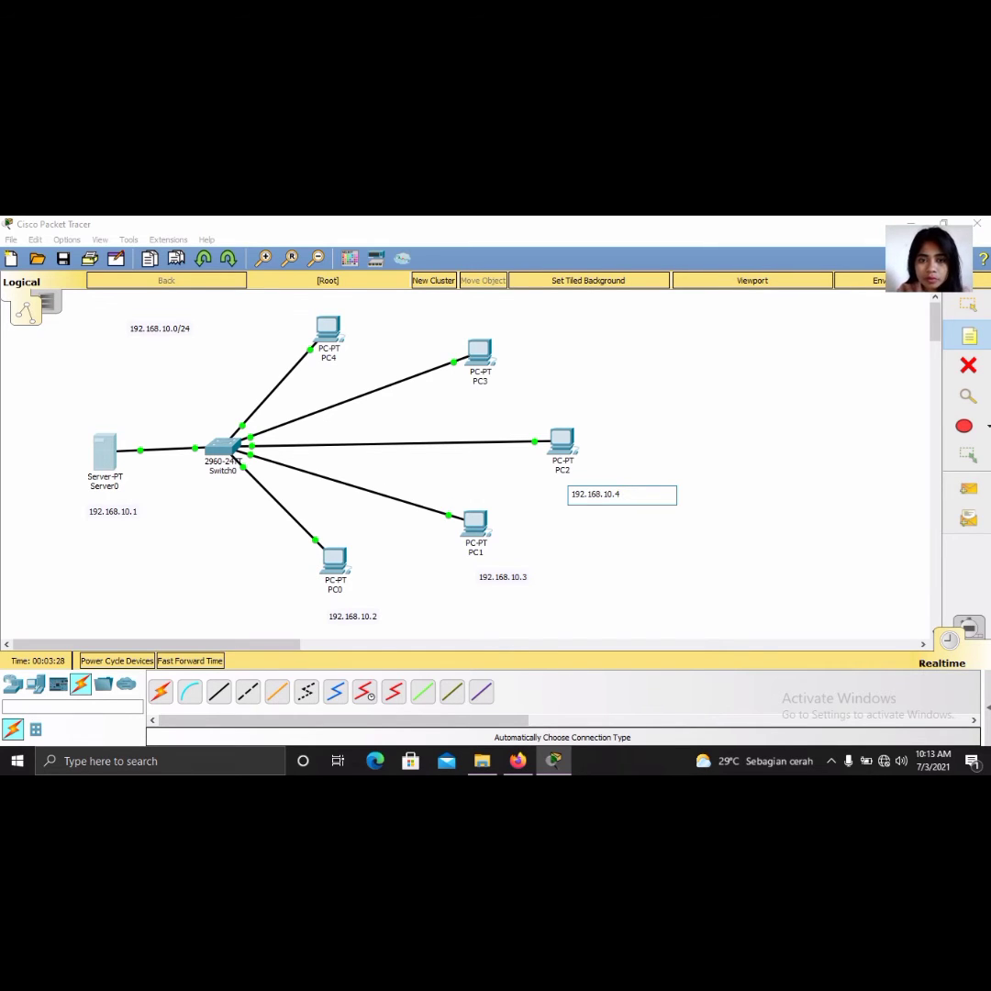
Add address notes reading 192.168.10.5 beside PC3 and 192.168.10.6 beside PC4.
left_click(512, 381)
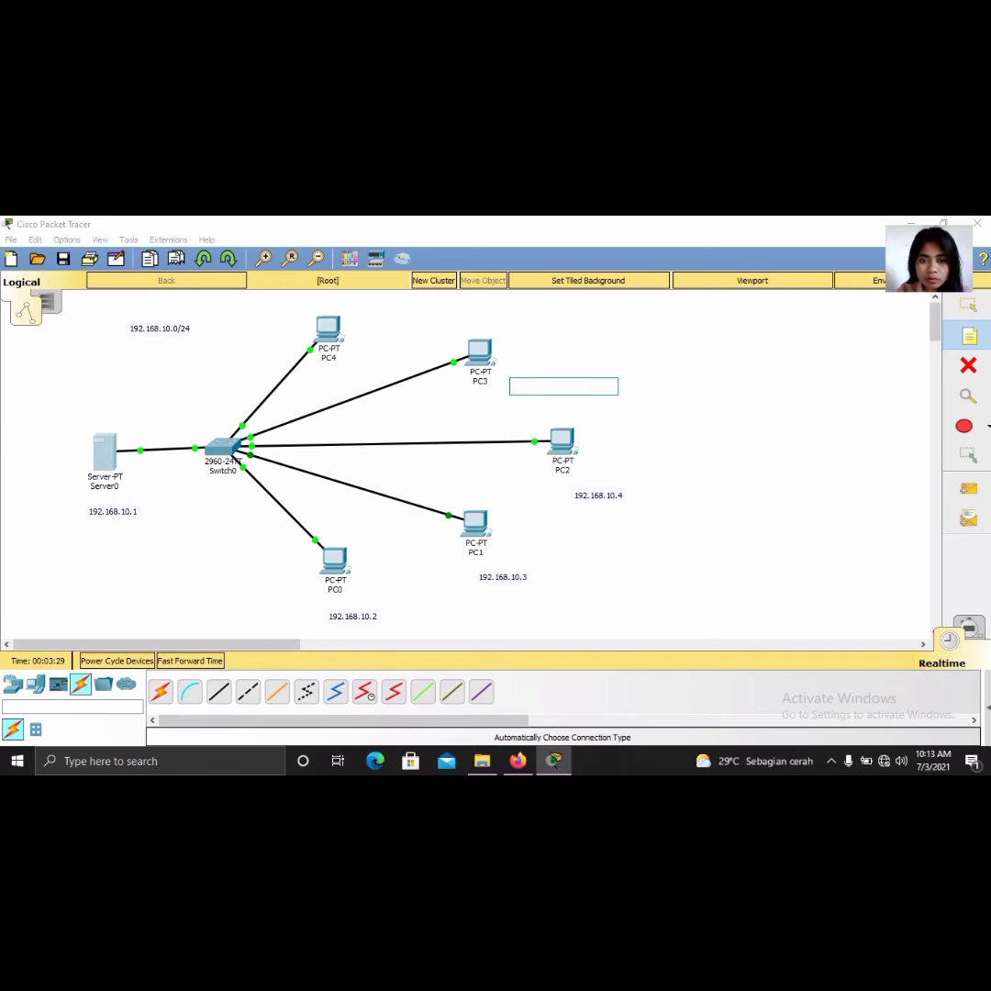
type("192.168.10.1")
key("BackSpace")
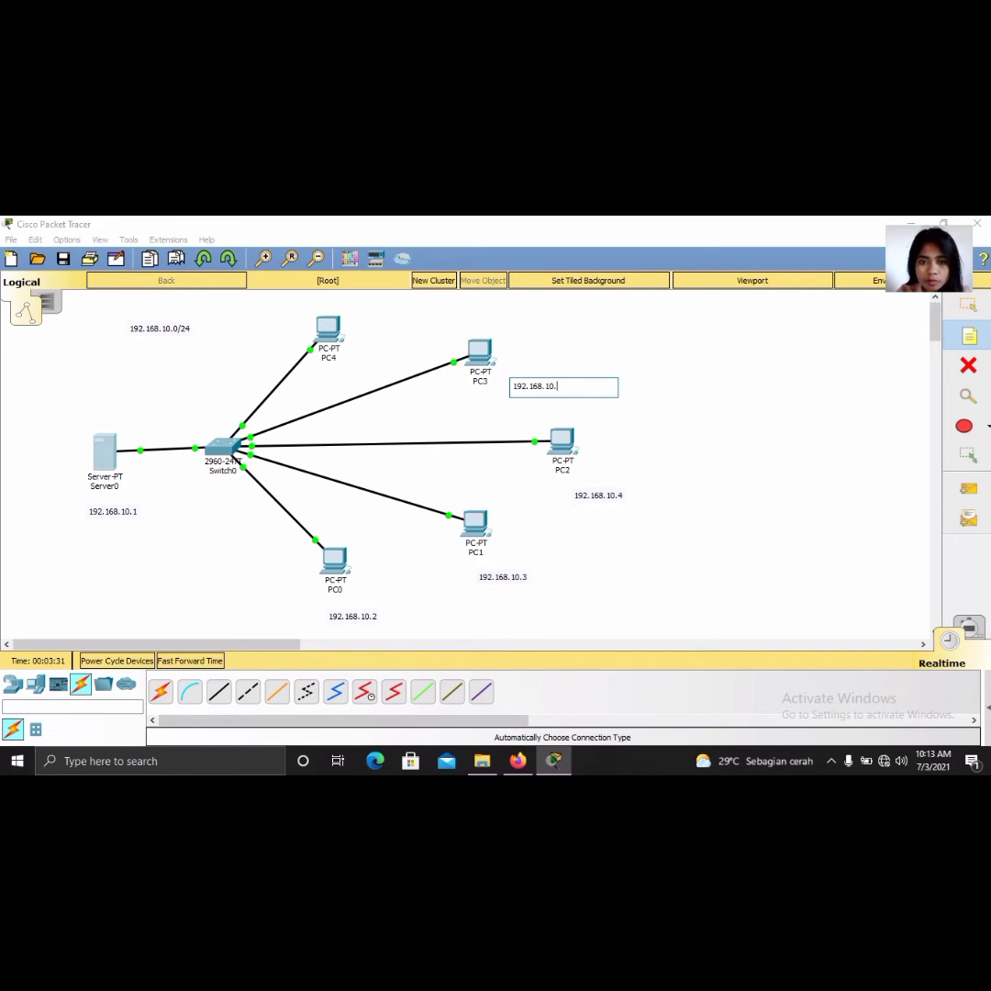
type("5")
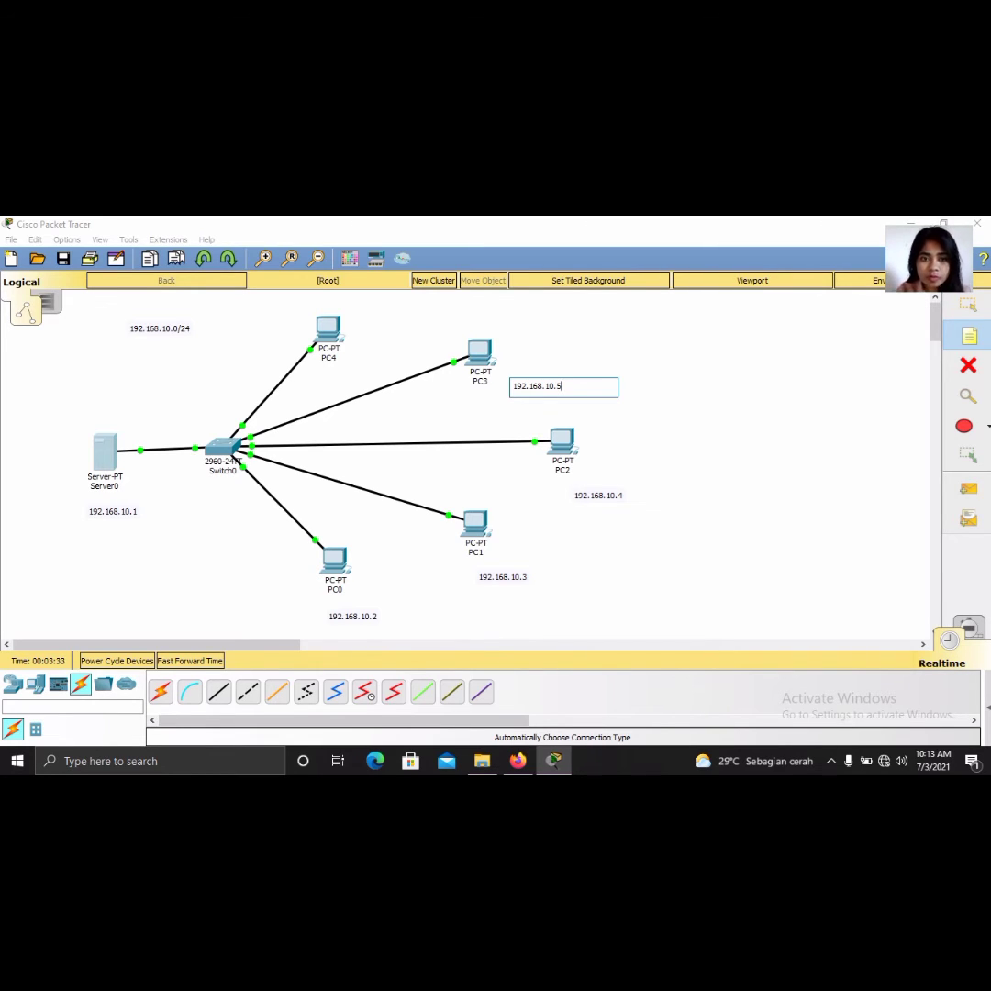
left_click(351, 358)
type("192.168.10.1")
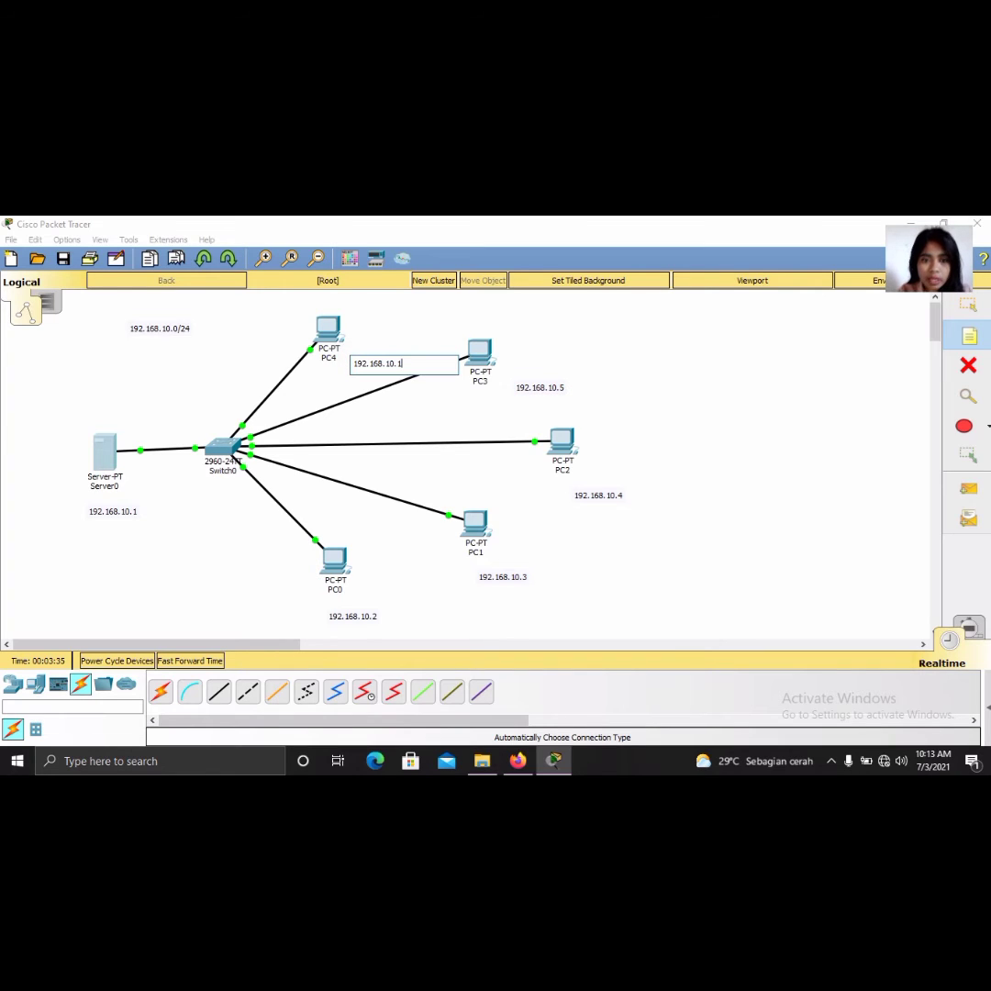
key("BackSpace")
type("6")
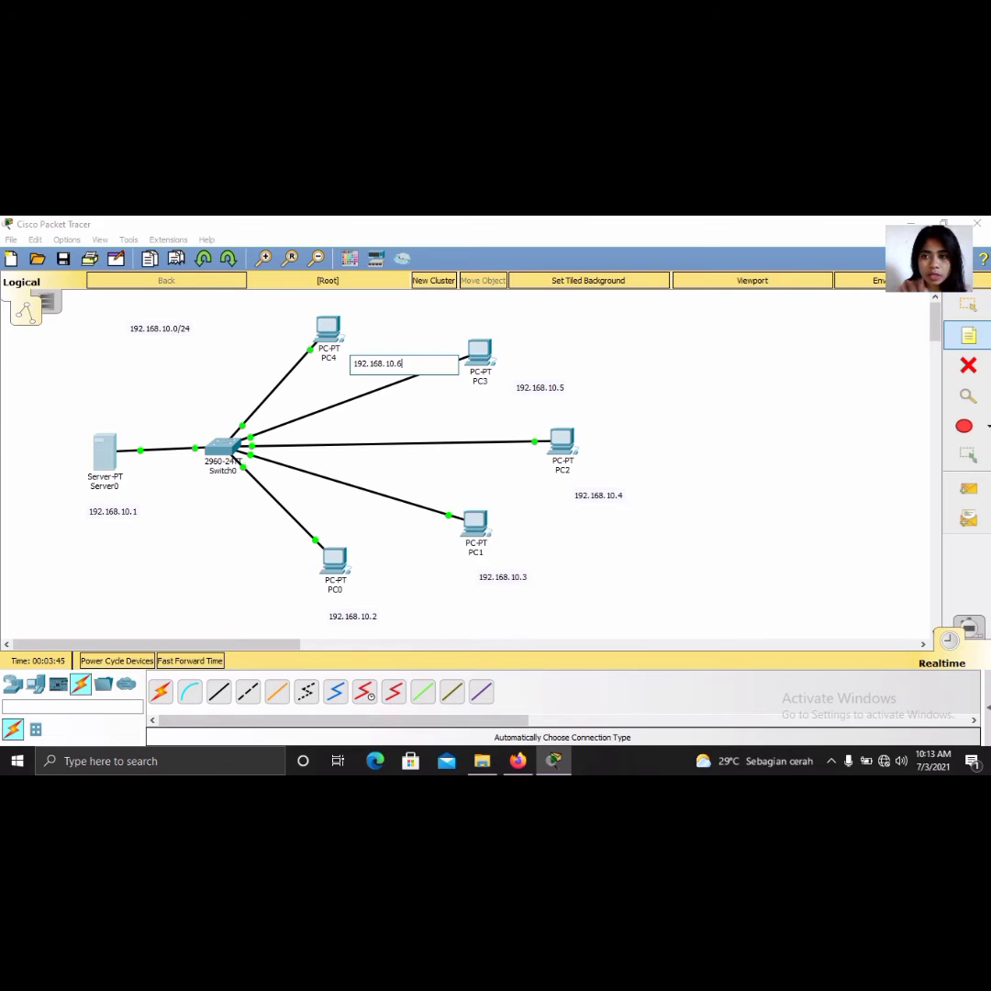
Move the address notes of PC4 and PC3 right beside their PCs and PC2's note directly under its label.
left_click(954, 307)
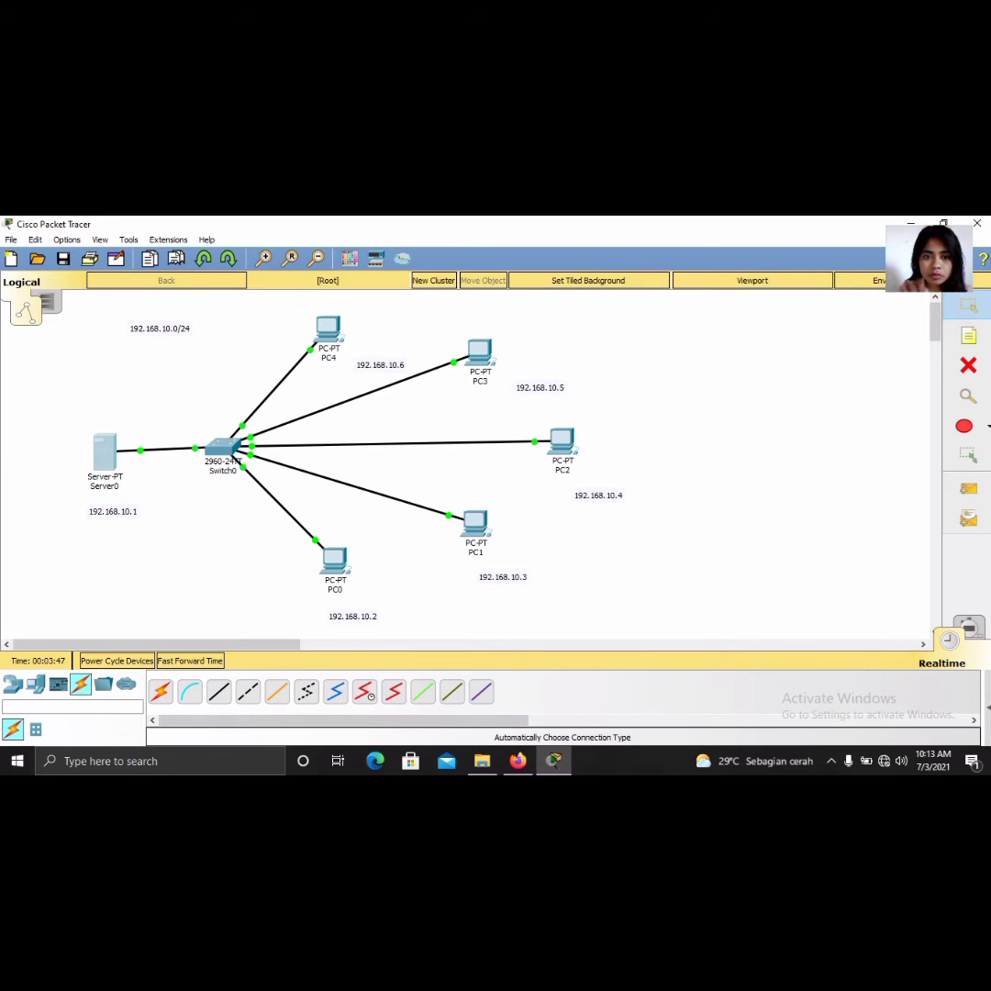
left_click_drag(380, 364, 374, 337)
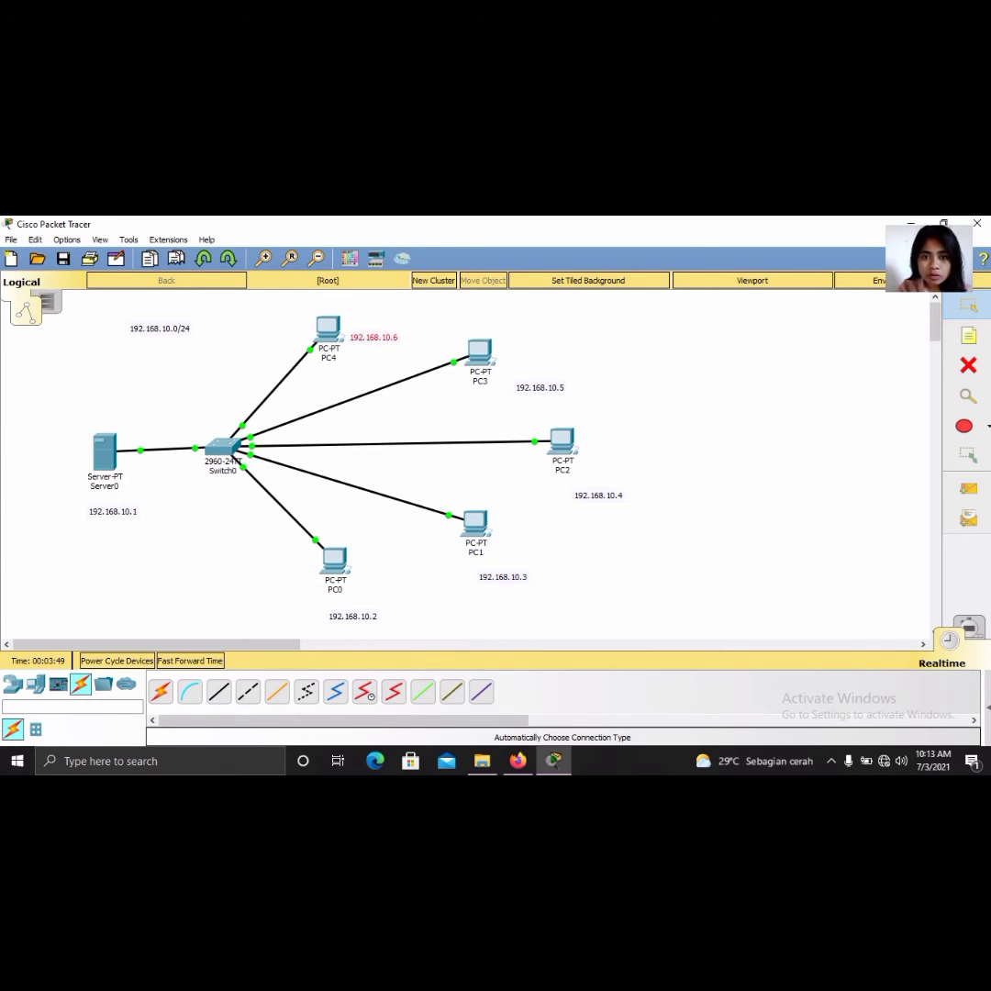
left_click_drag(540, 387, 528, 361)
left_click_drag(593, 495, 556, 482)
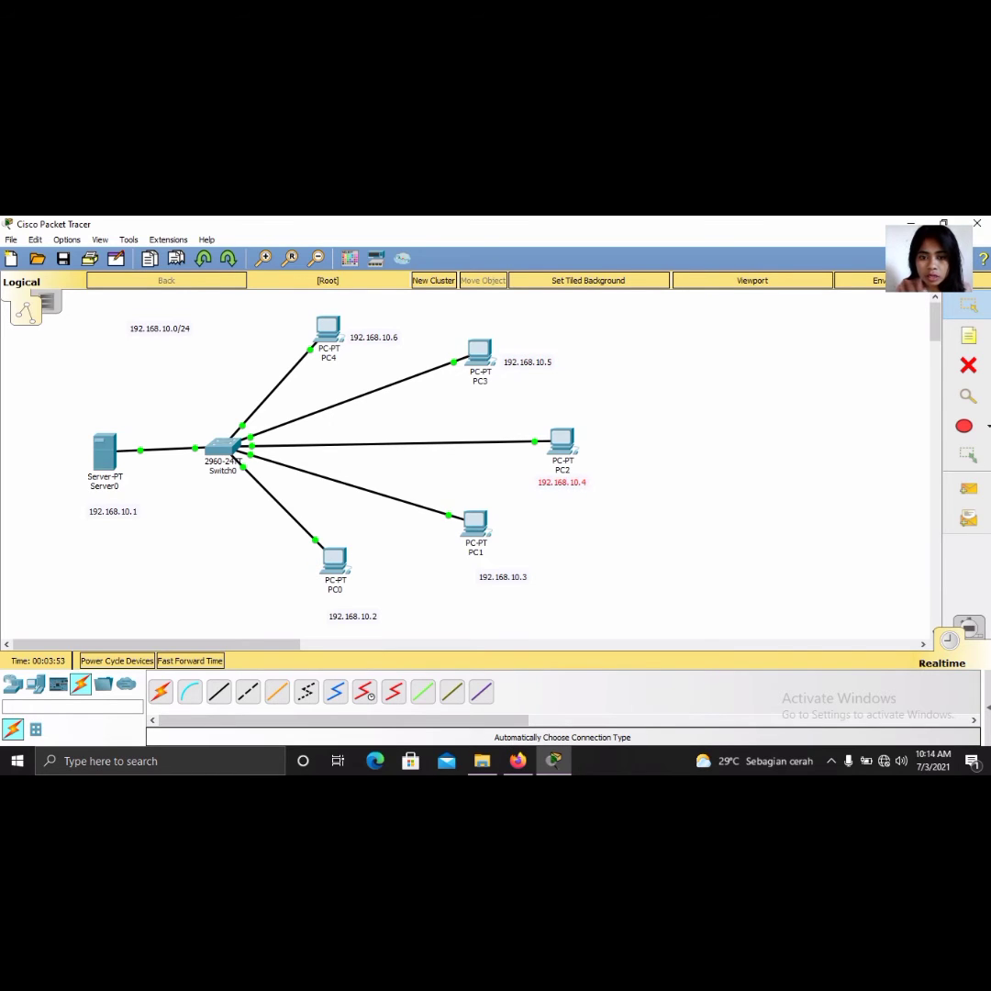
Move the address notes of PC1, PC0 and Server0 directly under their device labels.
mouse_move(515, 581)
left_mouse_down()
mouse_move(493, 567)
mouse_move(501, 573)
left_mouse_up()
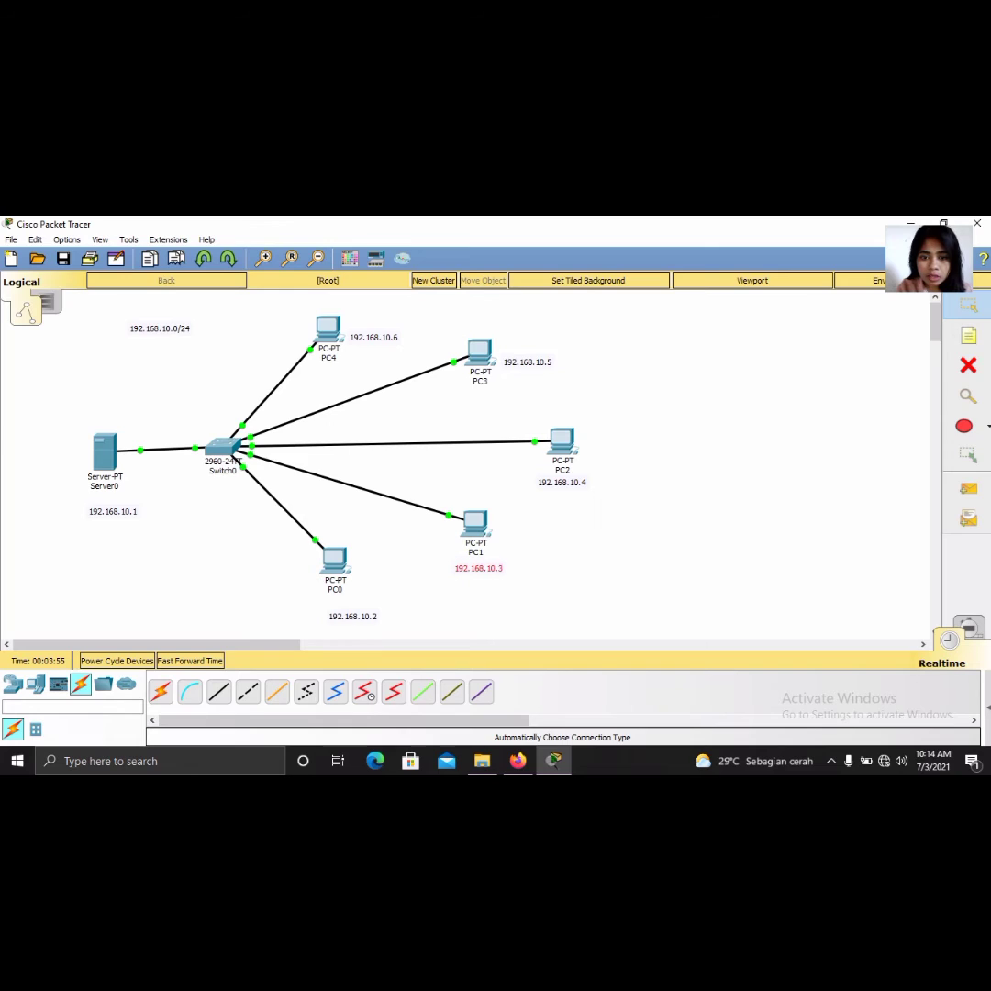
left_click_drag(356, 617, 339, 603)
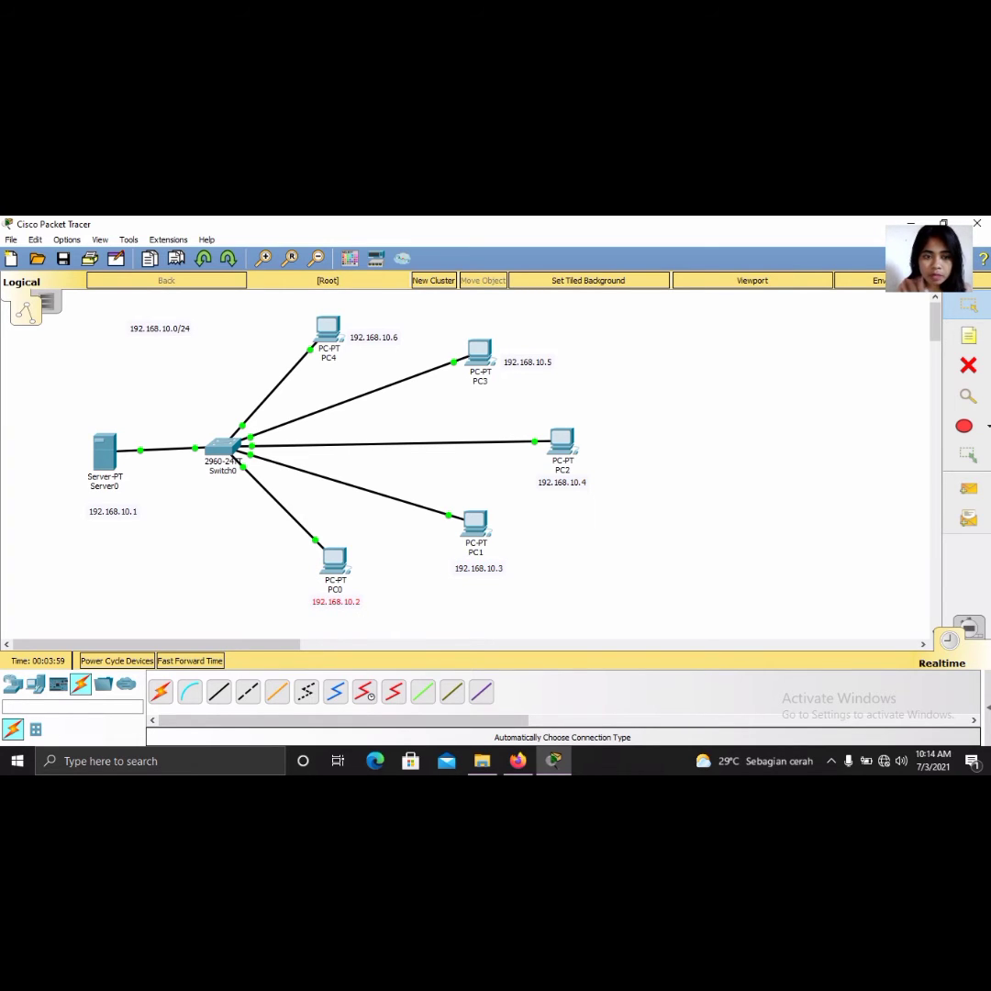
left_click_drag(113, 511, 103, 502)
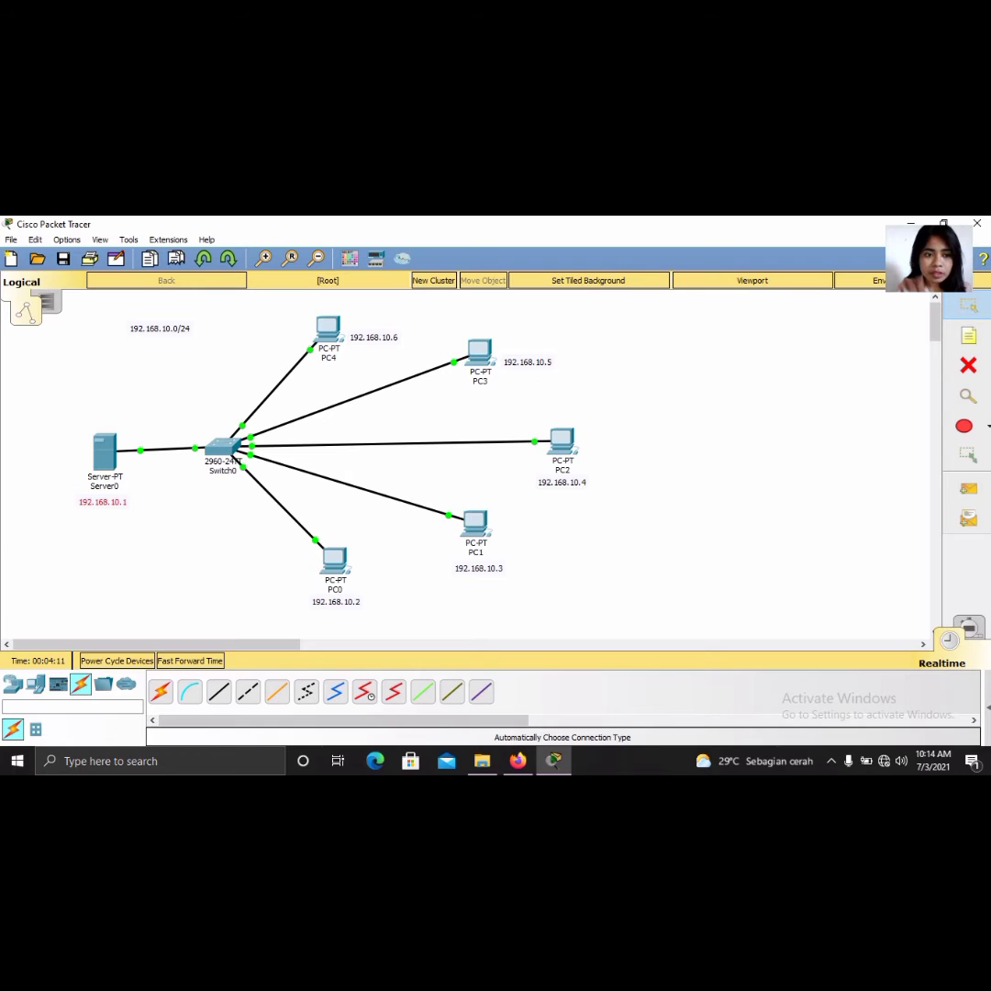
Give Server0's FastEthernet0 interface the static IP address 192.168.10.1 with subnet mask 255.255.255.0 and close its window.
mouse_move(235, 459)
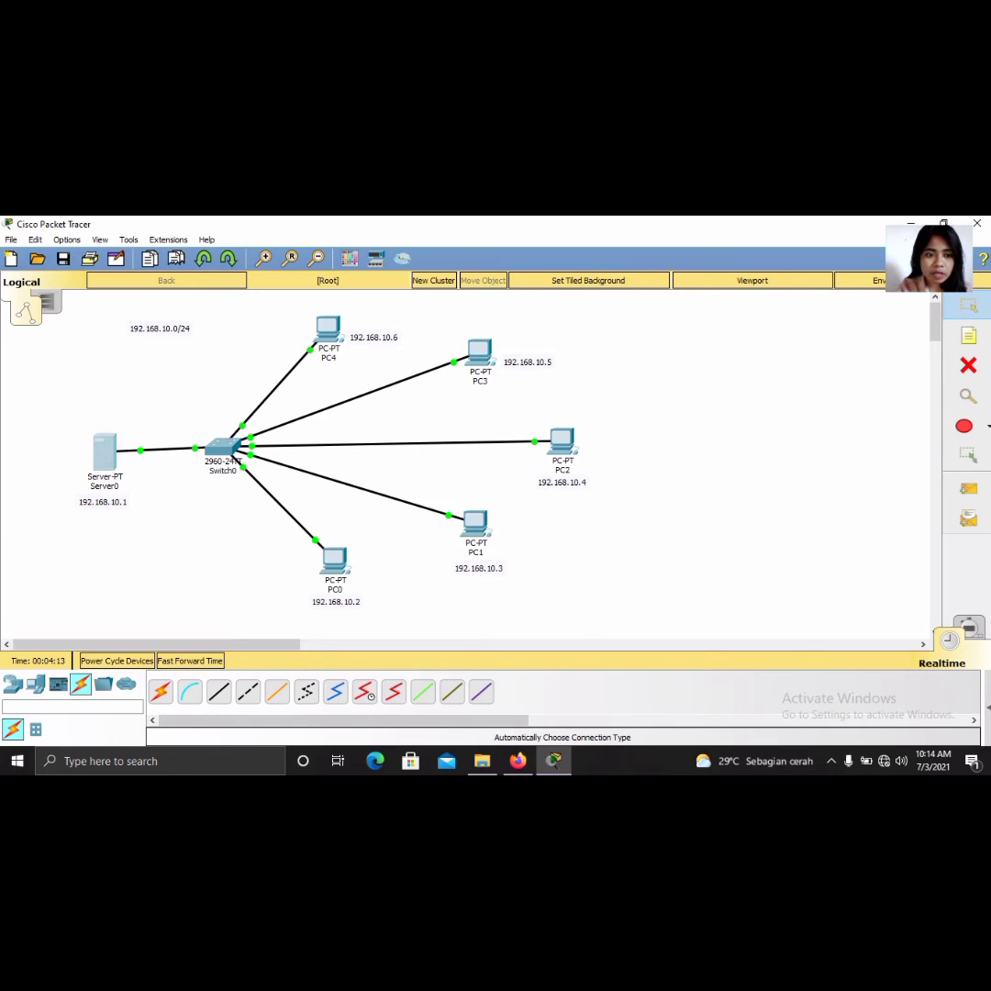
left_click(104, 450)
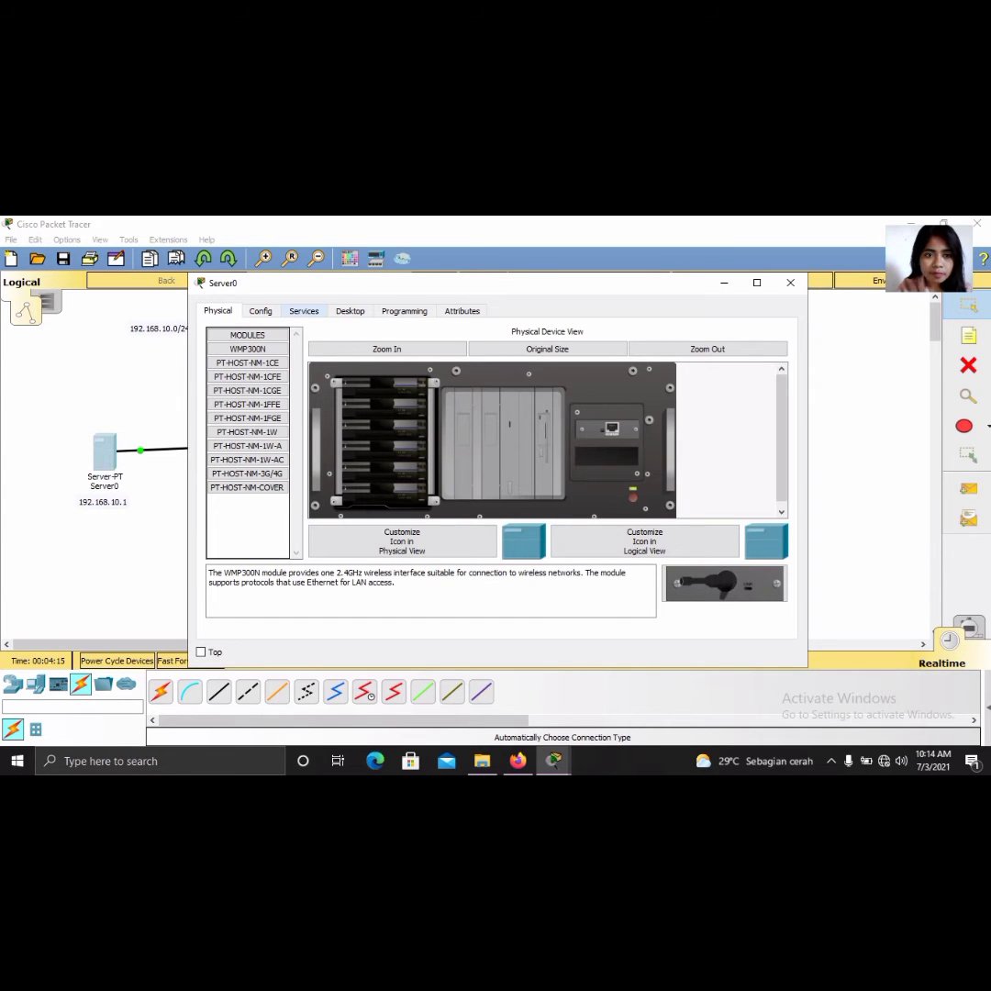
left_click(261, 310)
left_click(251, 390)
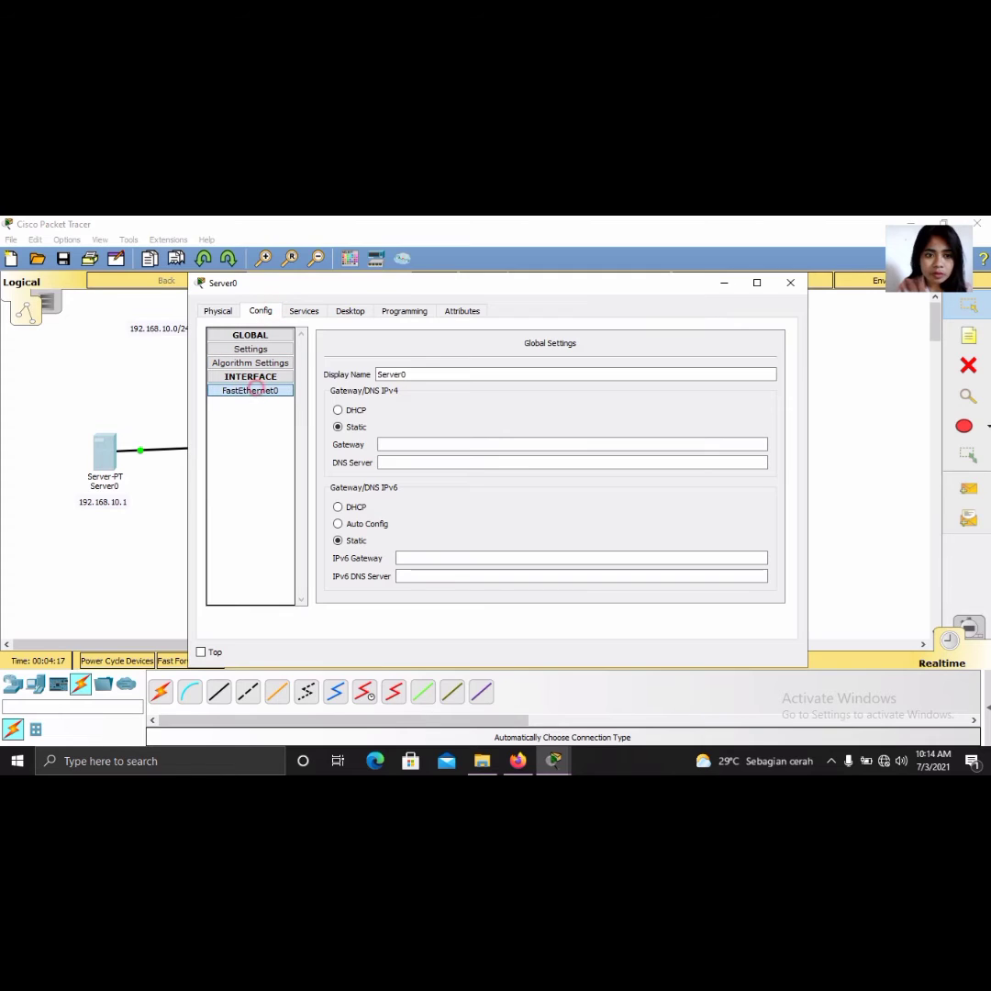
left_click(580, 447)
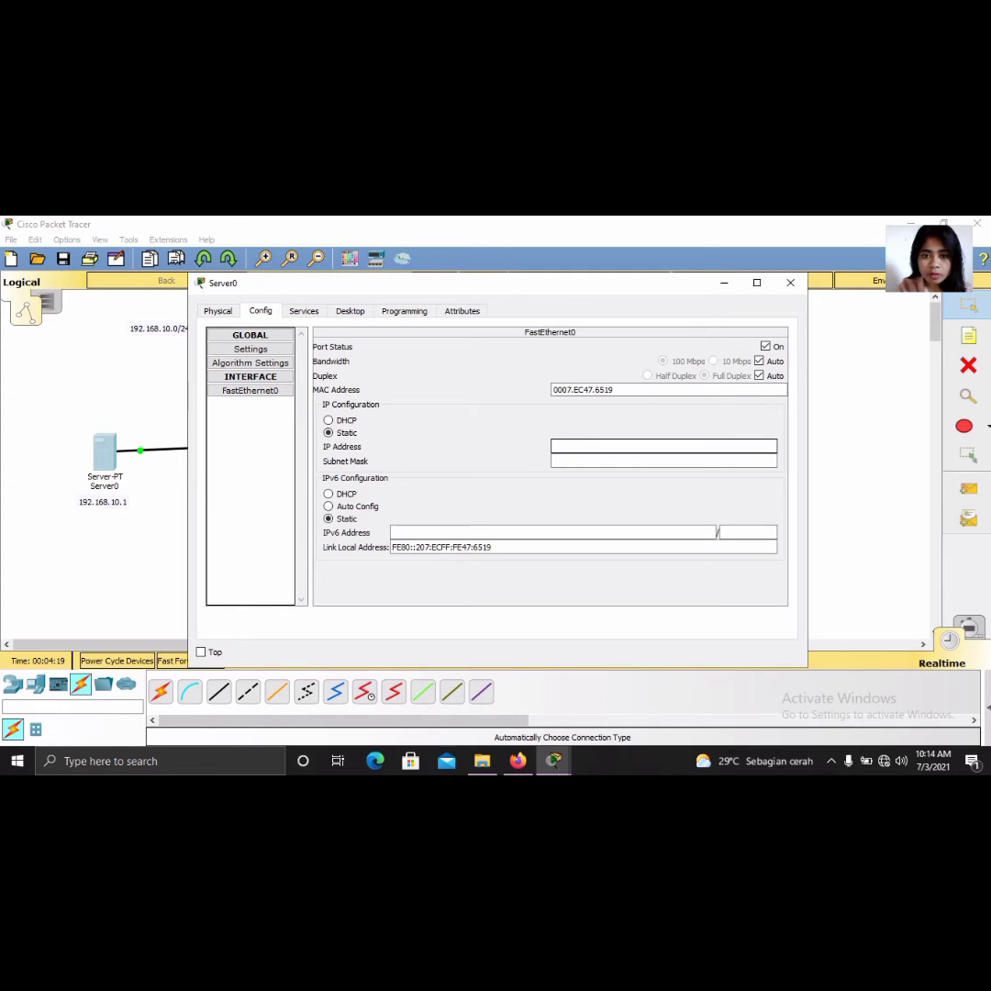
type("192.168.10.1")
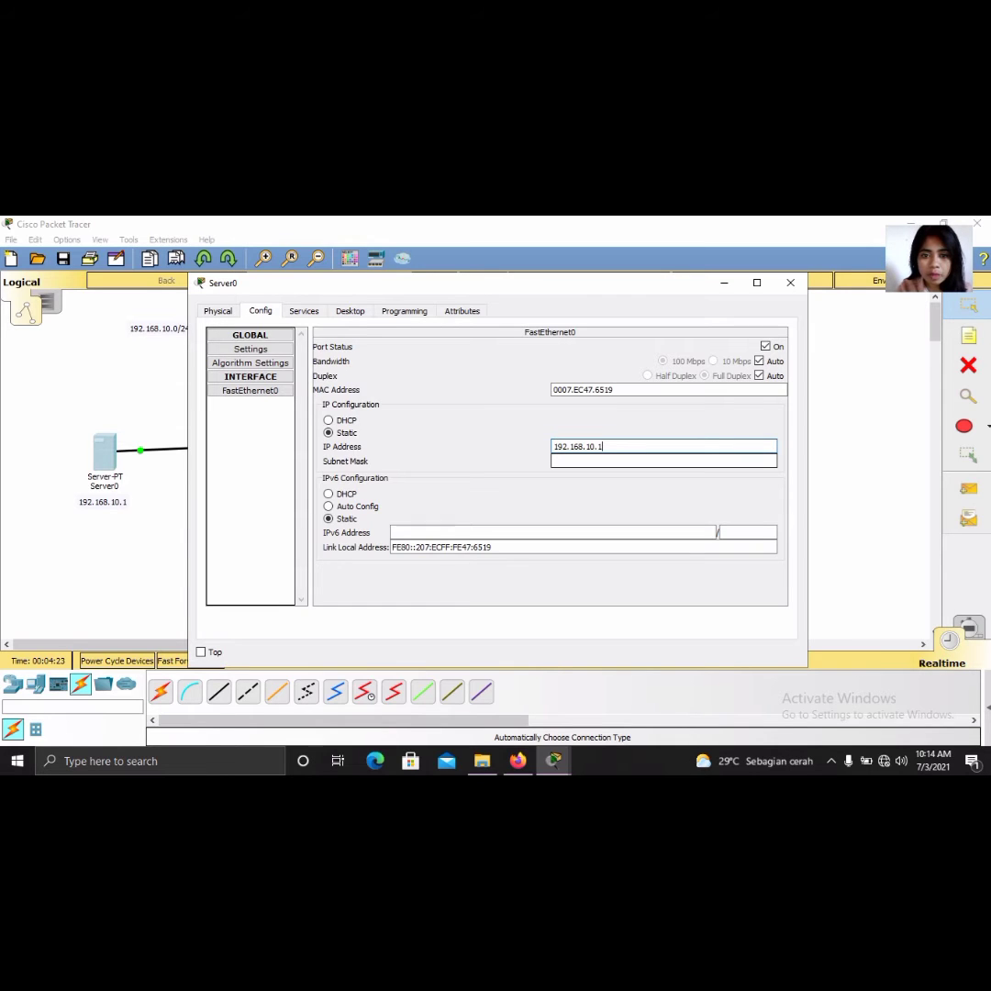
key("Tab")
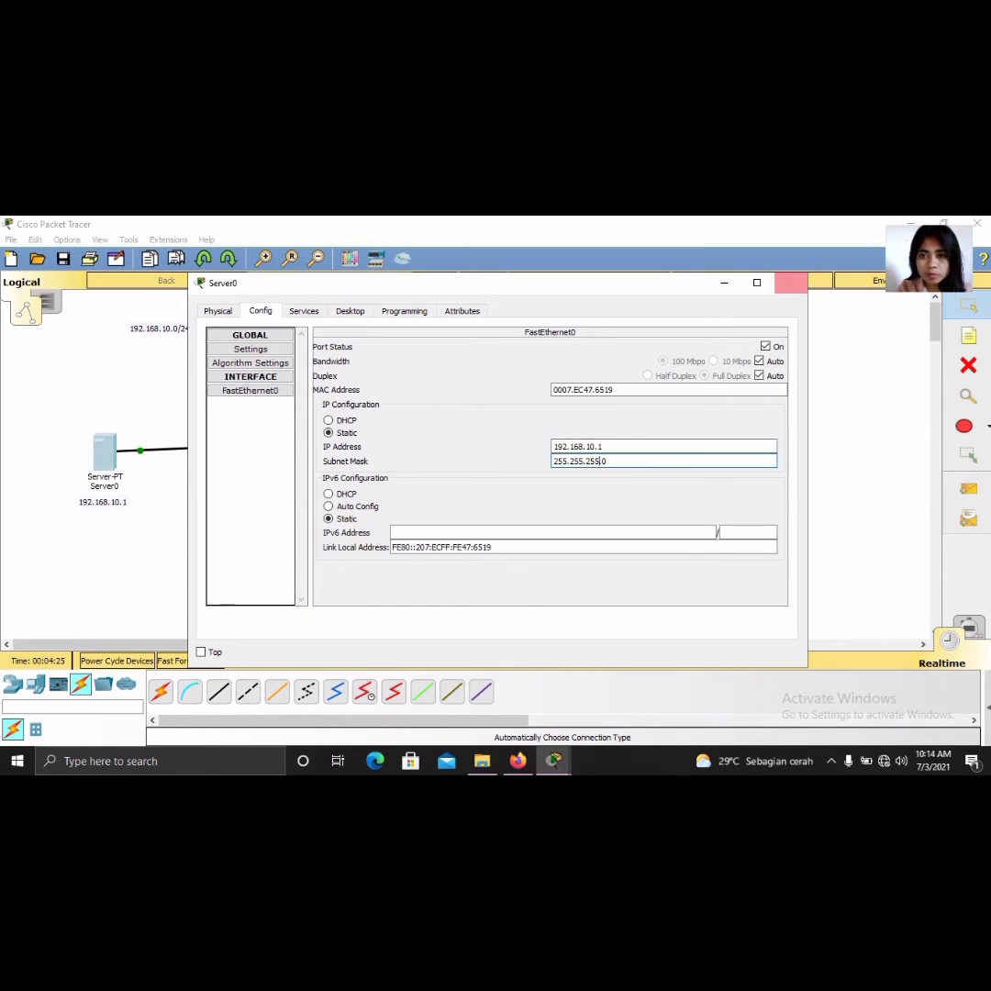
left_click(791, 283)
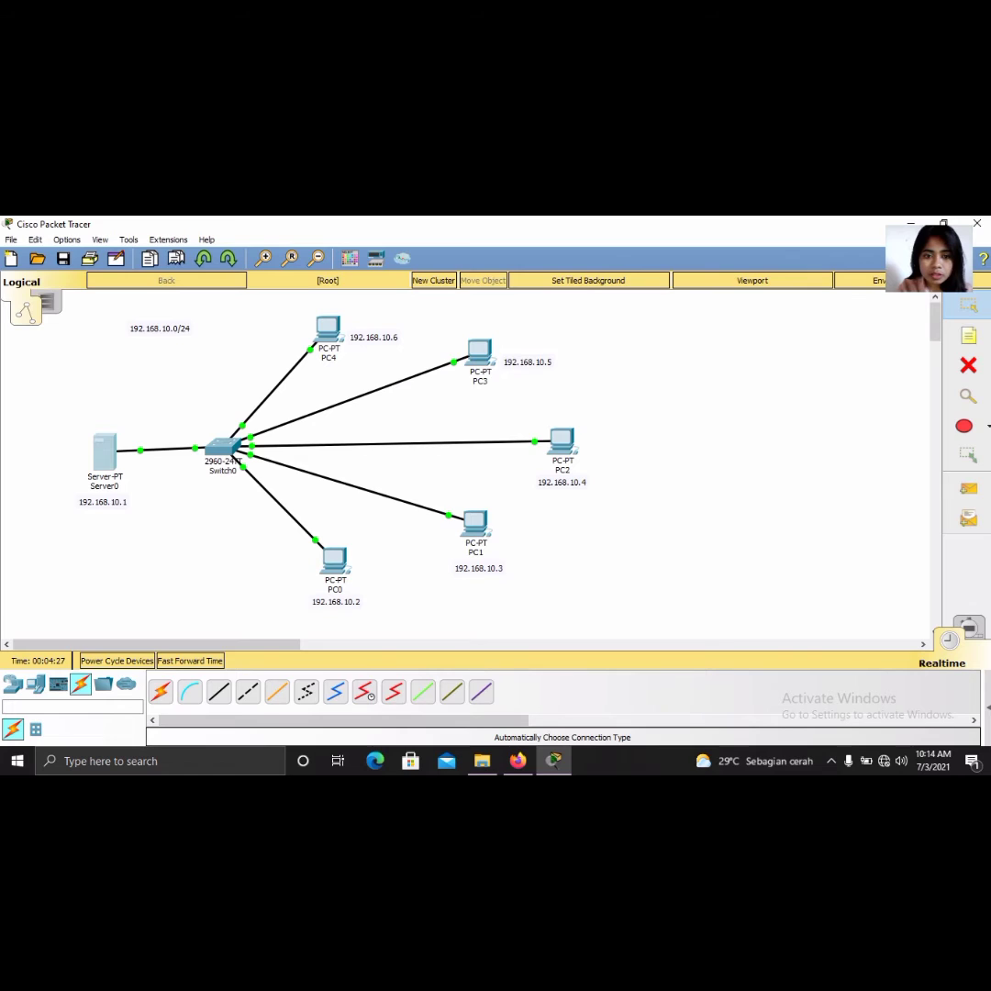
Set PC0's static IP address to 192.168.10.2 with subnet mask 255.255.255.0.
left_click(334, 559)
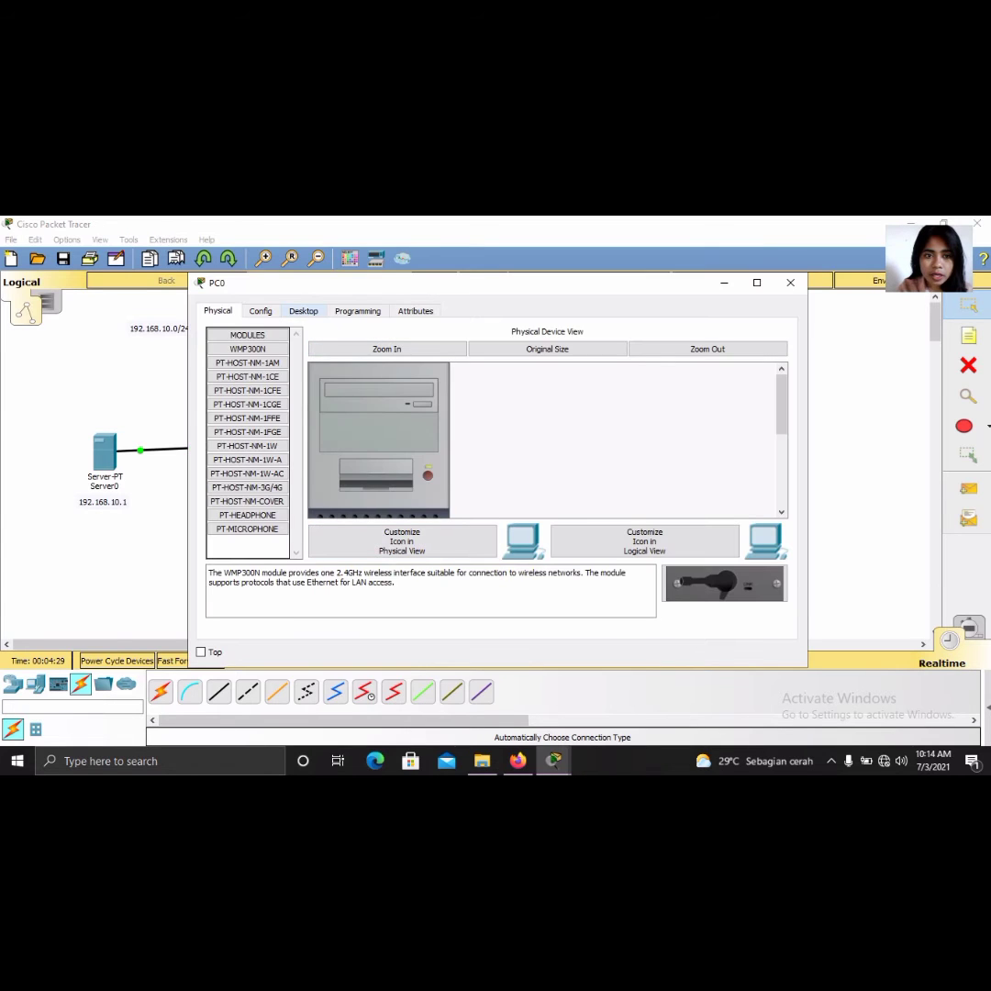
left_click(302, 310)
left_click(257, 363)
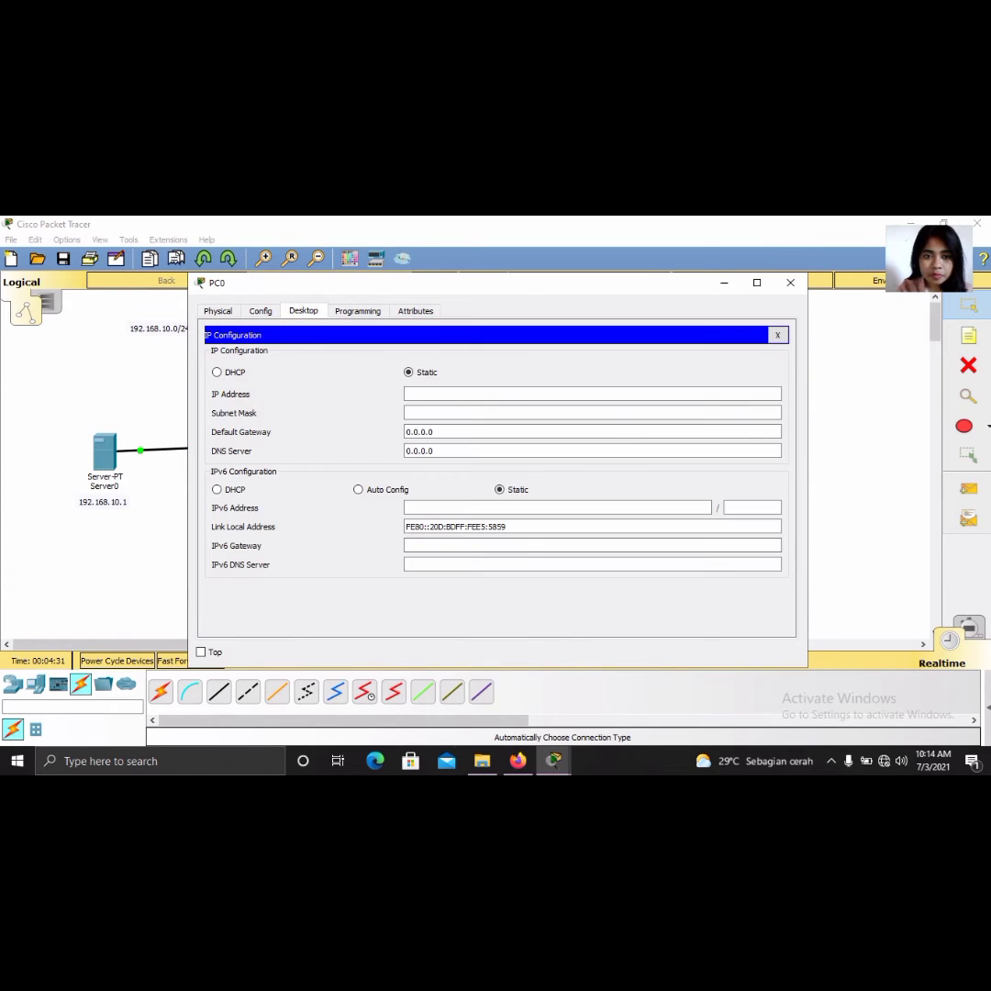
left_click(431, 393)
type("192.168.10.1")
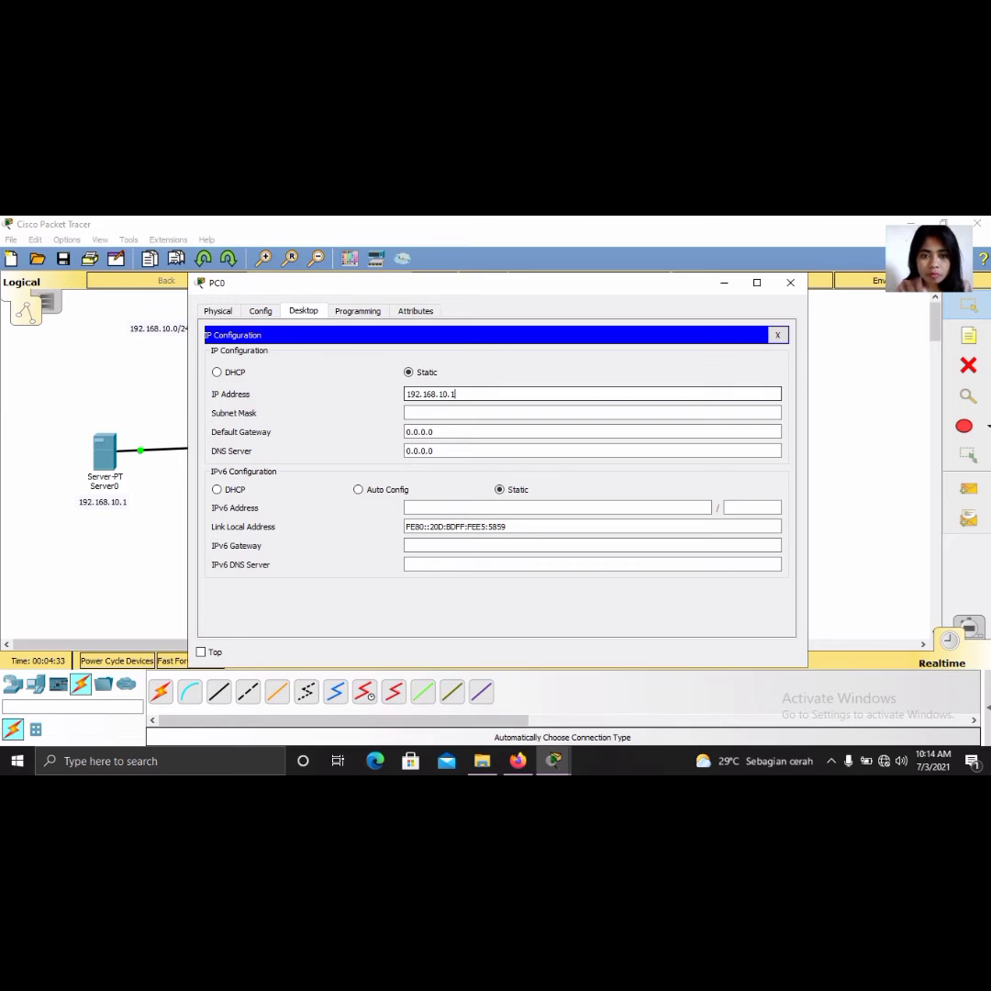
key("BackSpace")
type("2")
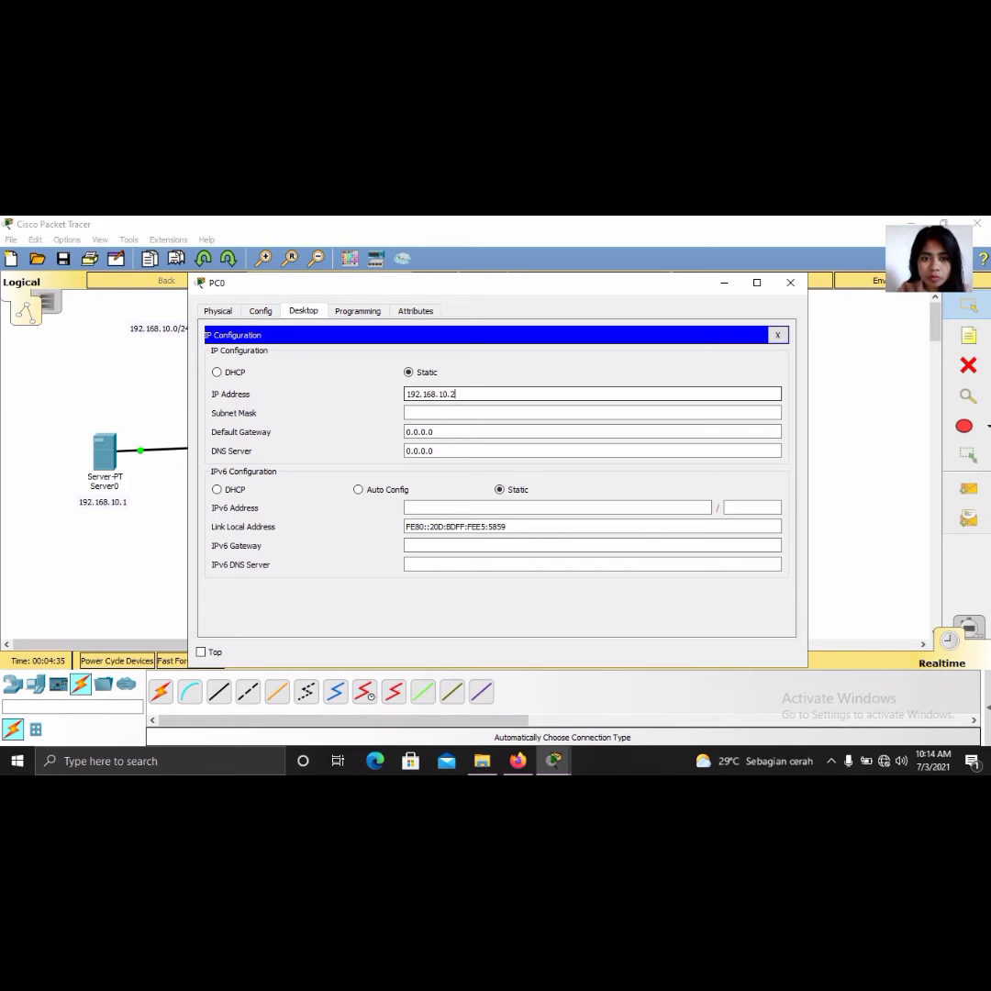
left_click(442, 413)
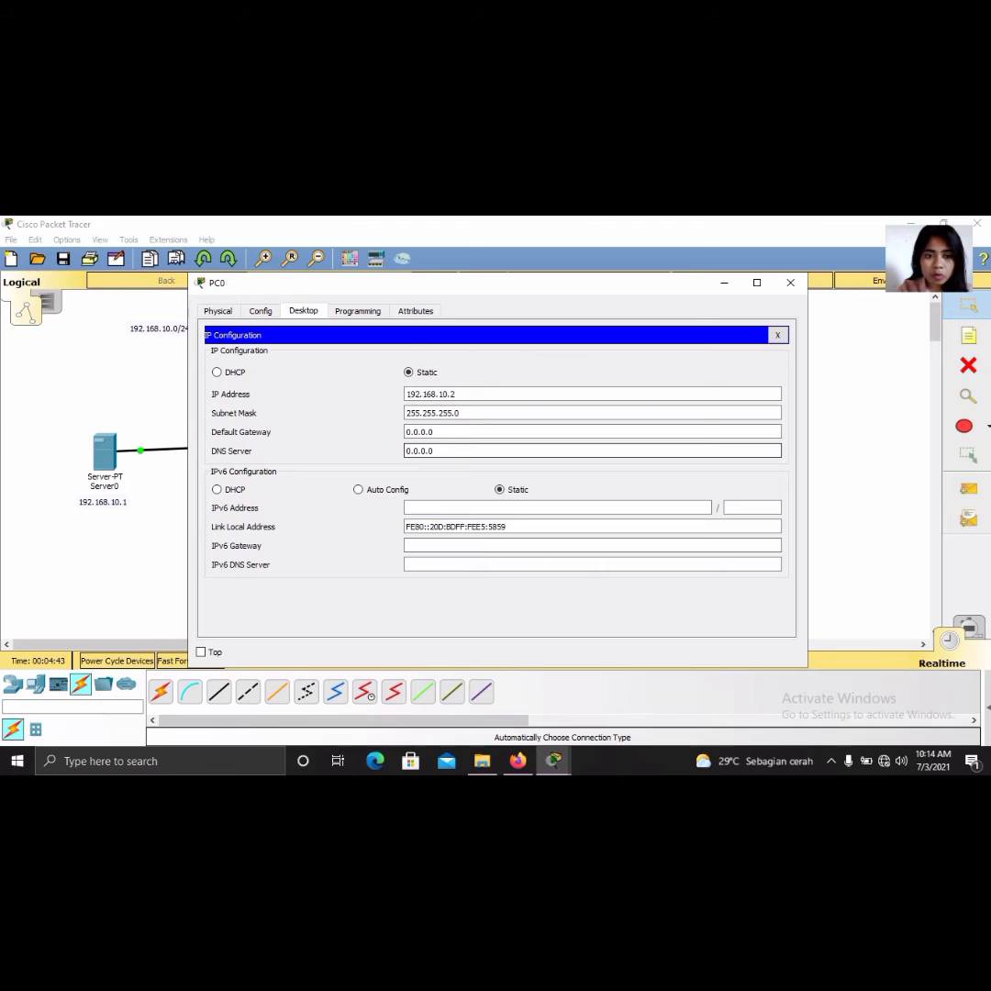
Set PC0's DNS server to 192.168.10.1 and close its configuration window.
triple_click(458, 450)
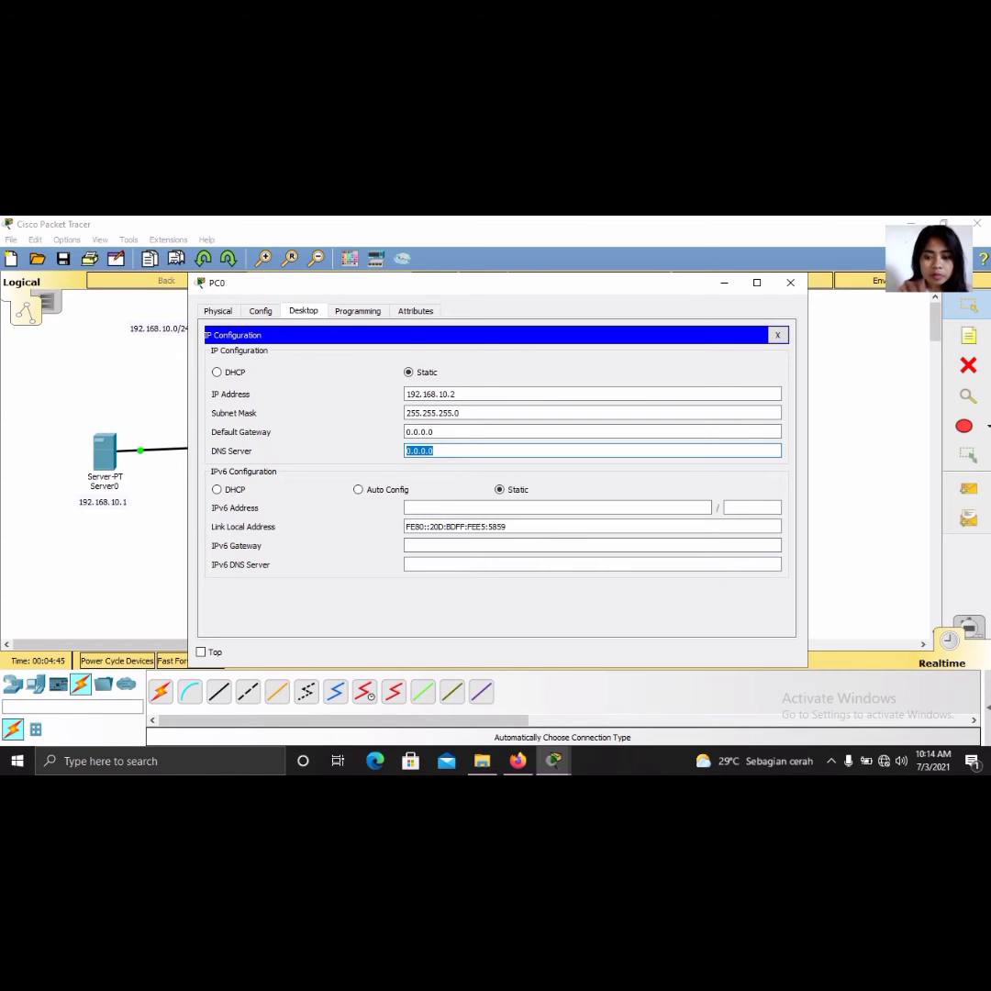
key("BackSpace")
type("192.168.10.1")
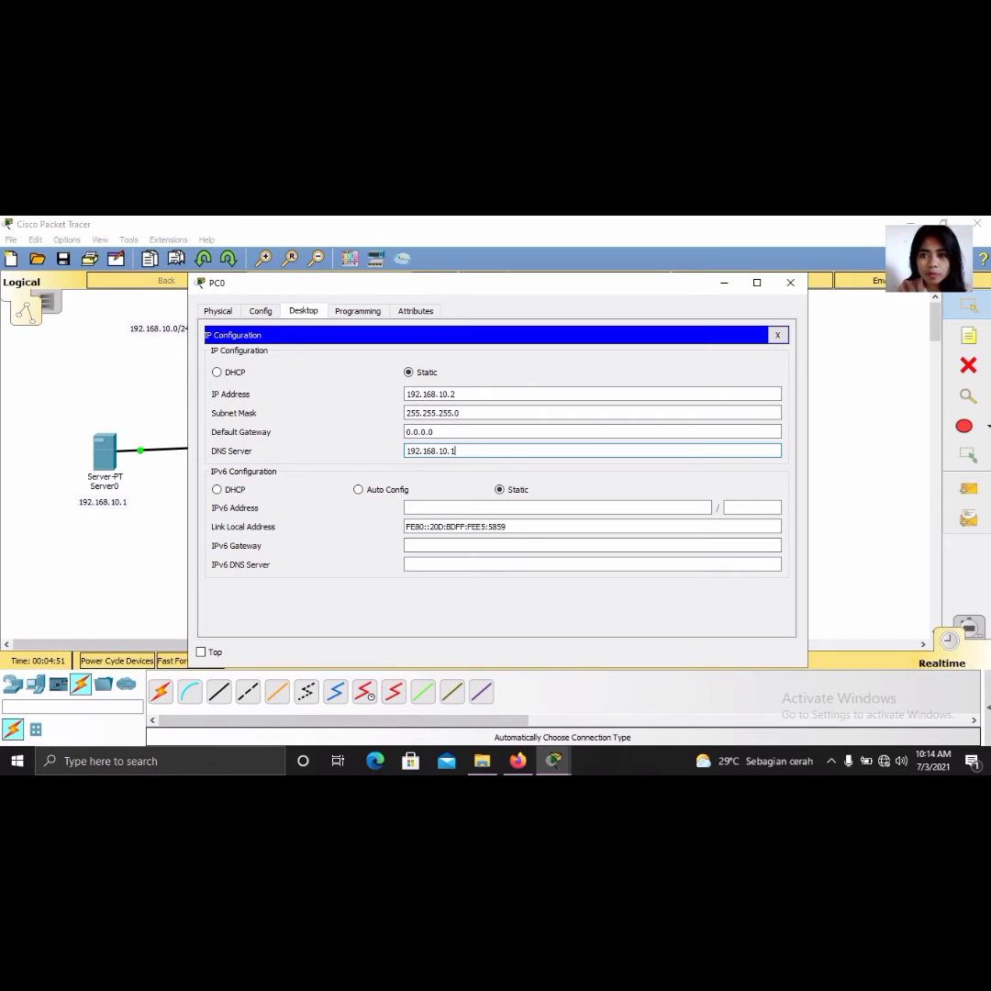
left_click(790, 282)
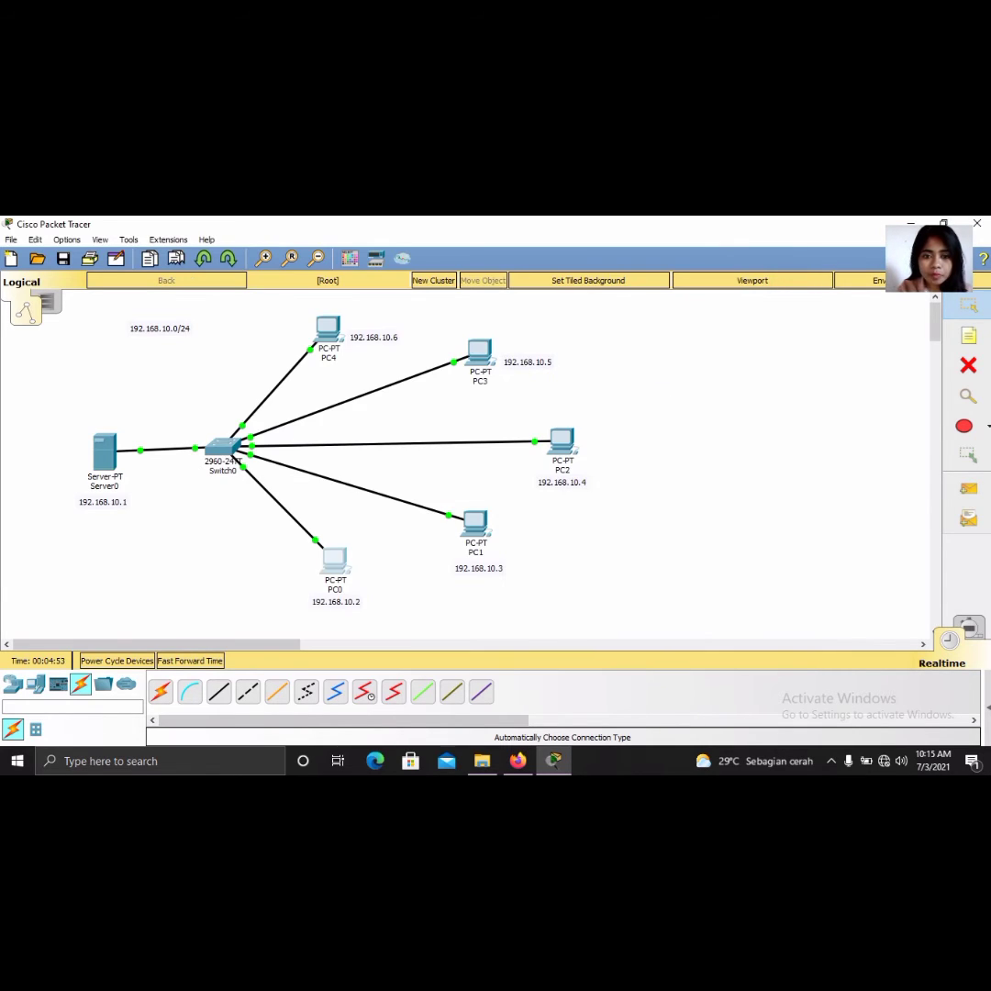
Set PC1's static IP address to 192.168.10.3 with subnet mask 255.255.255.0.
left_click(475, 524)
left_click(303, 310)
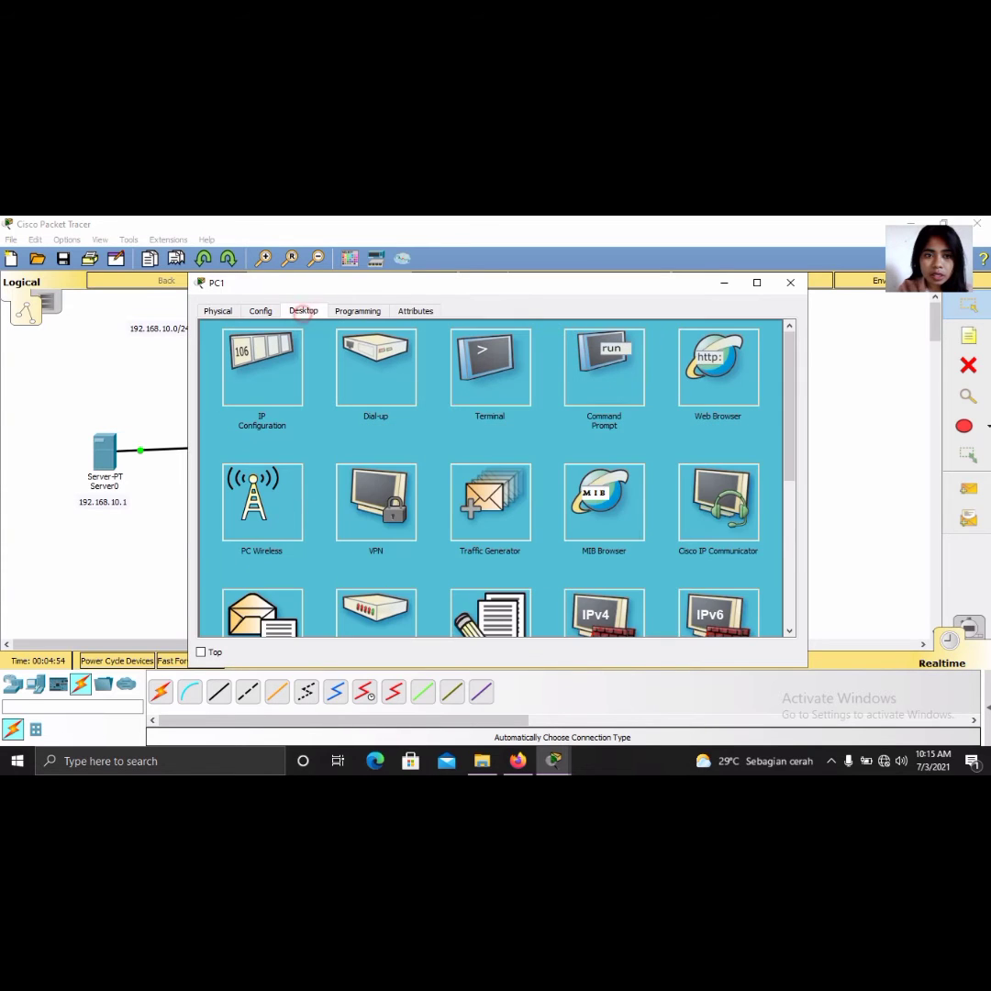
left_click(259, 350)
left_click(453, 394)
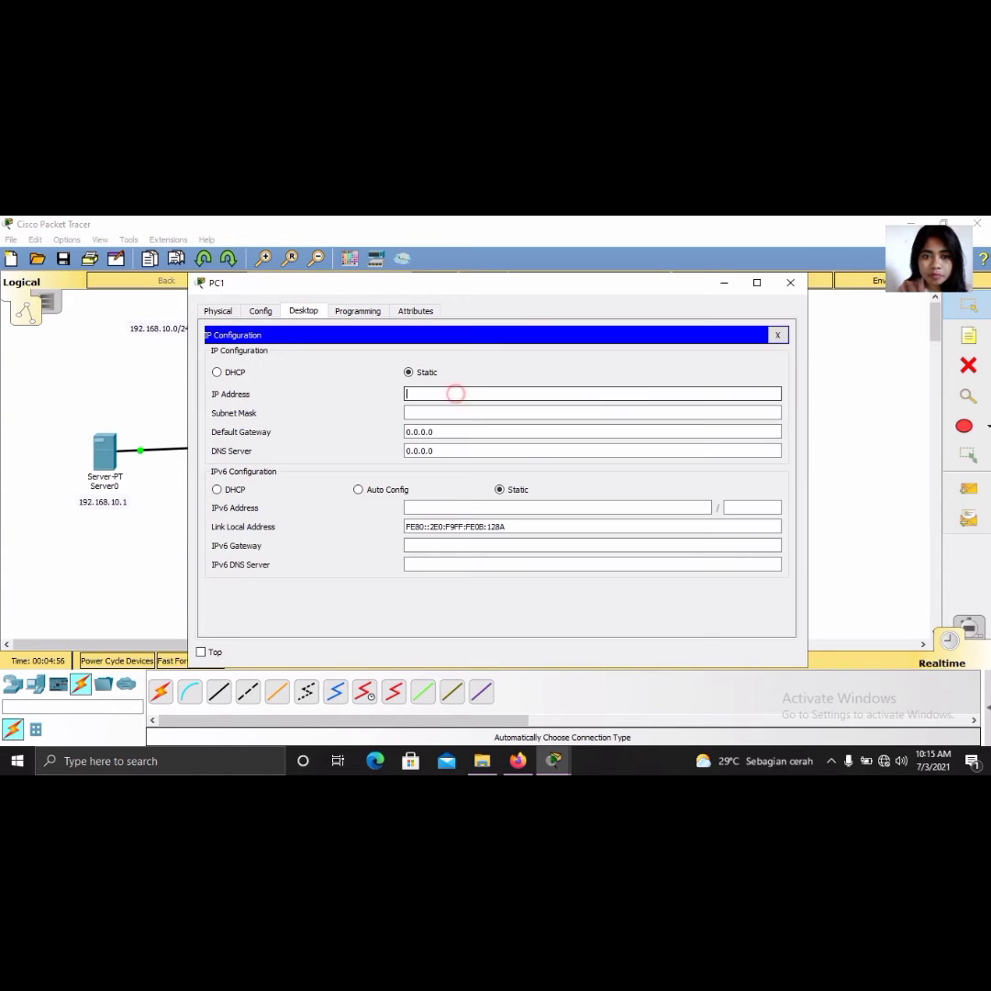
type("192.168.10.3")
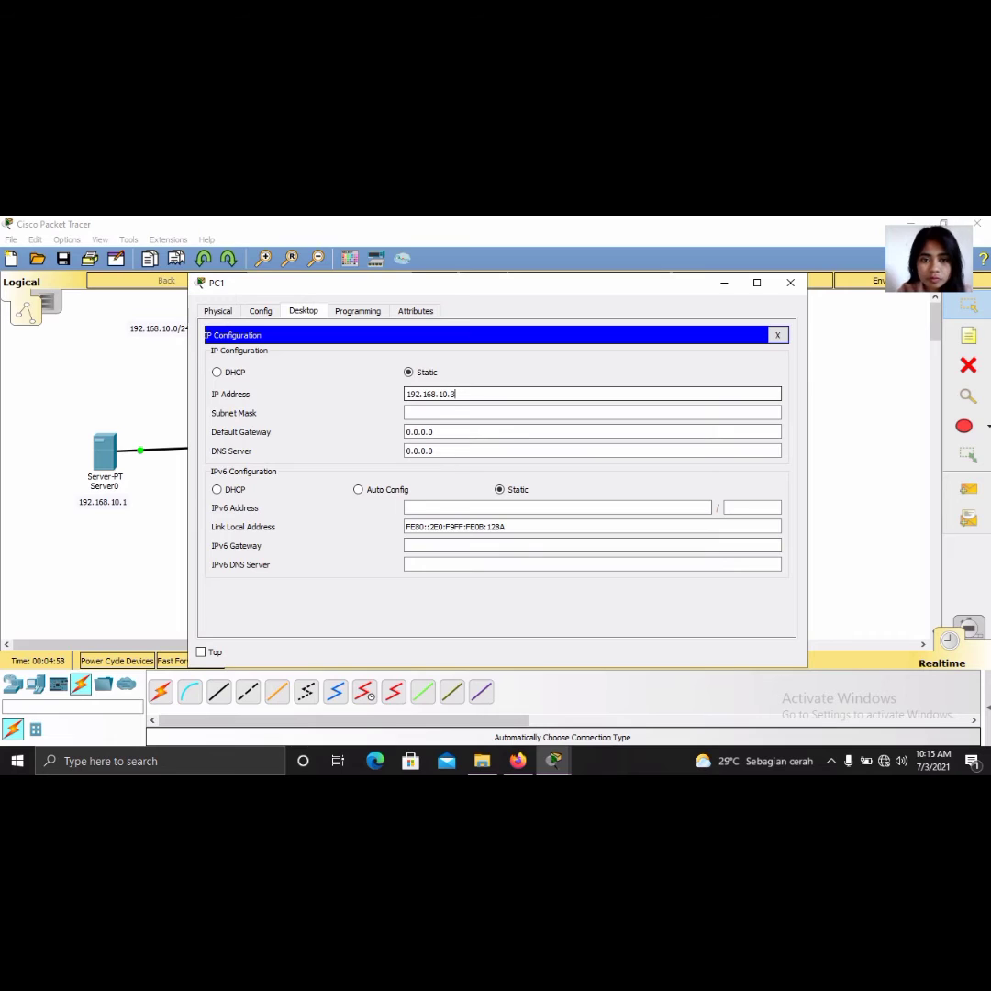
left_click(464, 412)
Set PC1's DNS server to 192.168.10.1 and close its configuration window.
left_click(431, 450)
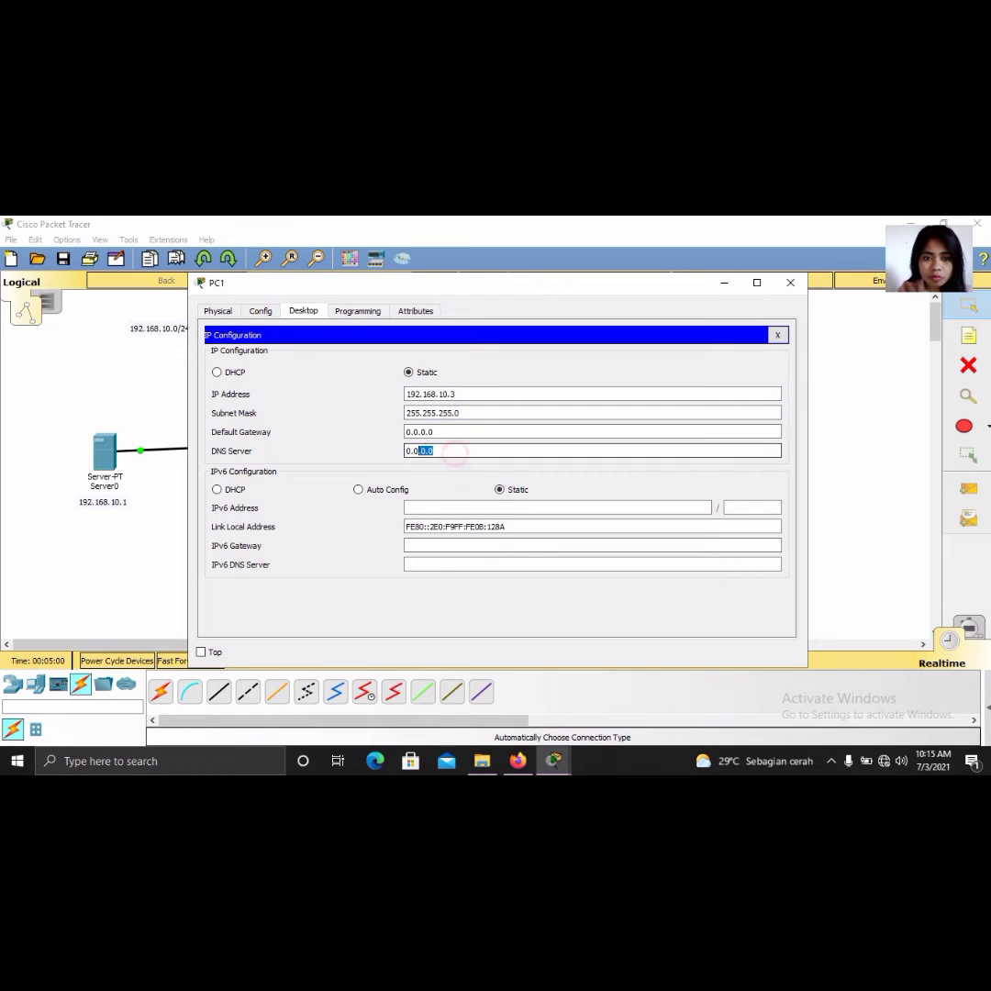
key("ctrl+a")
key("BackSpace")
type("192.168.10.1")
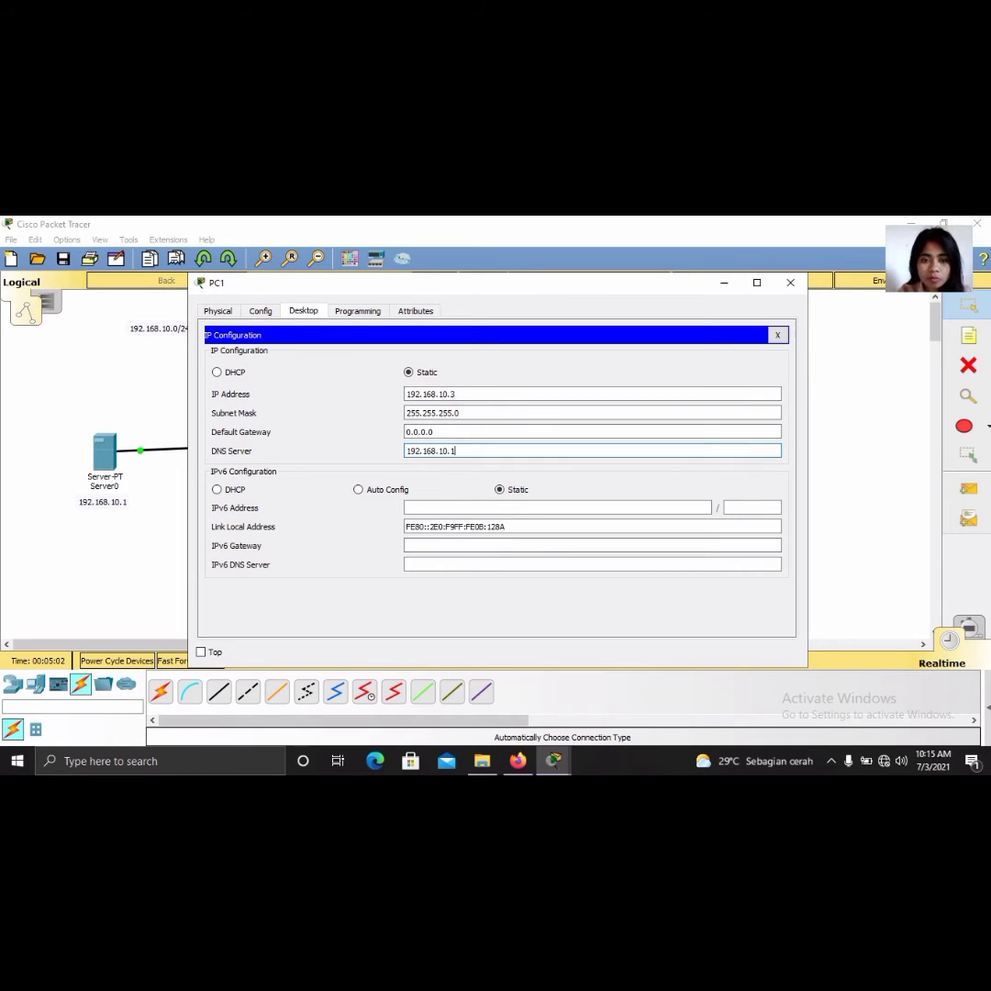
left_click(790, 282)
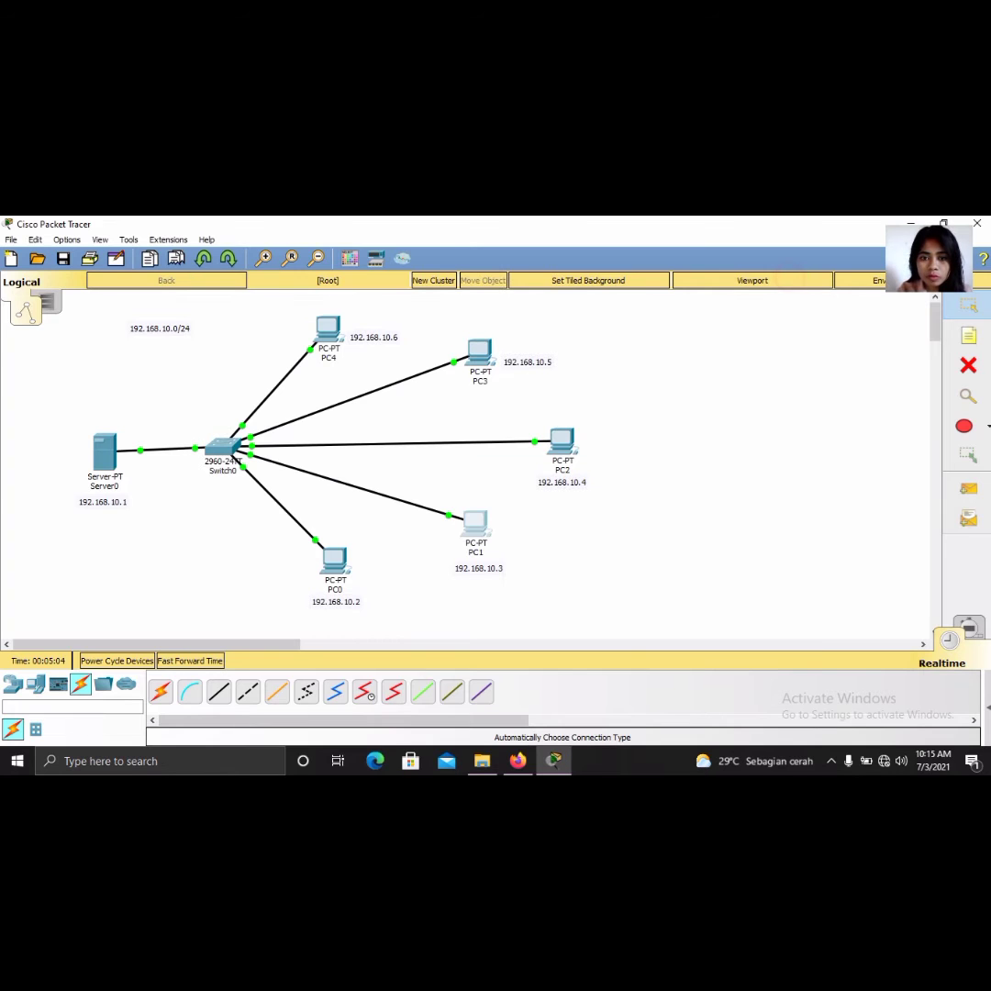
Set PC2's static IP address to 192.168.10.4 with subnet mask 255.255.255.0.
left_click(561, 442)
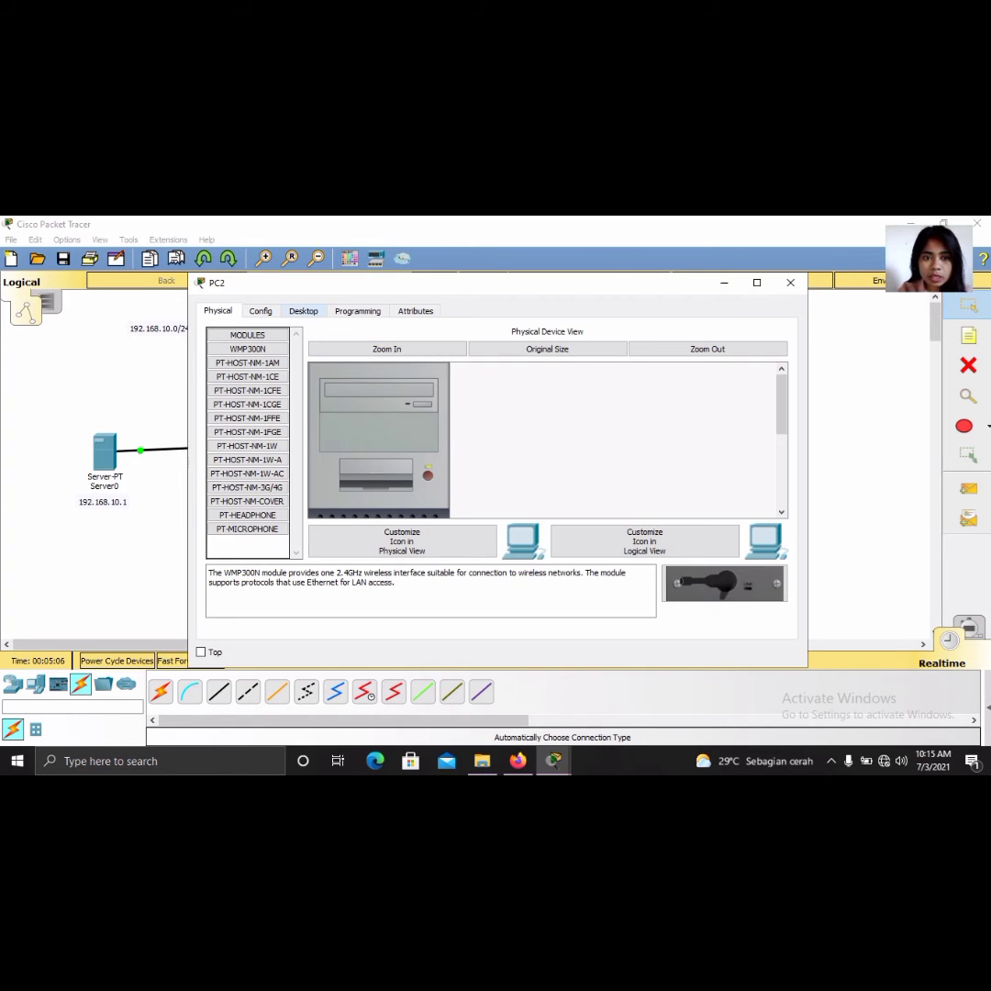
left_click(302, 310)
left_click(261, 352)
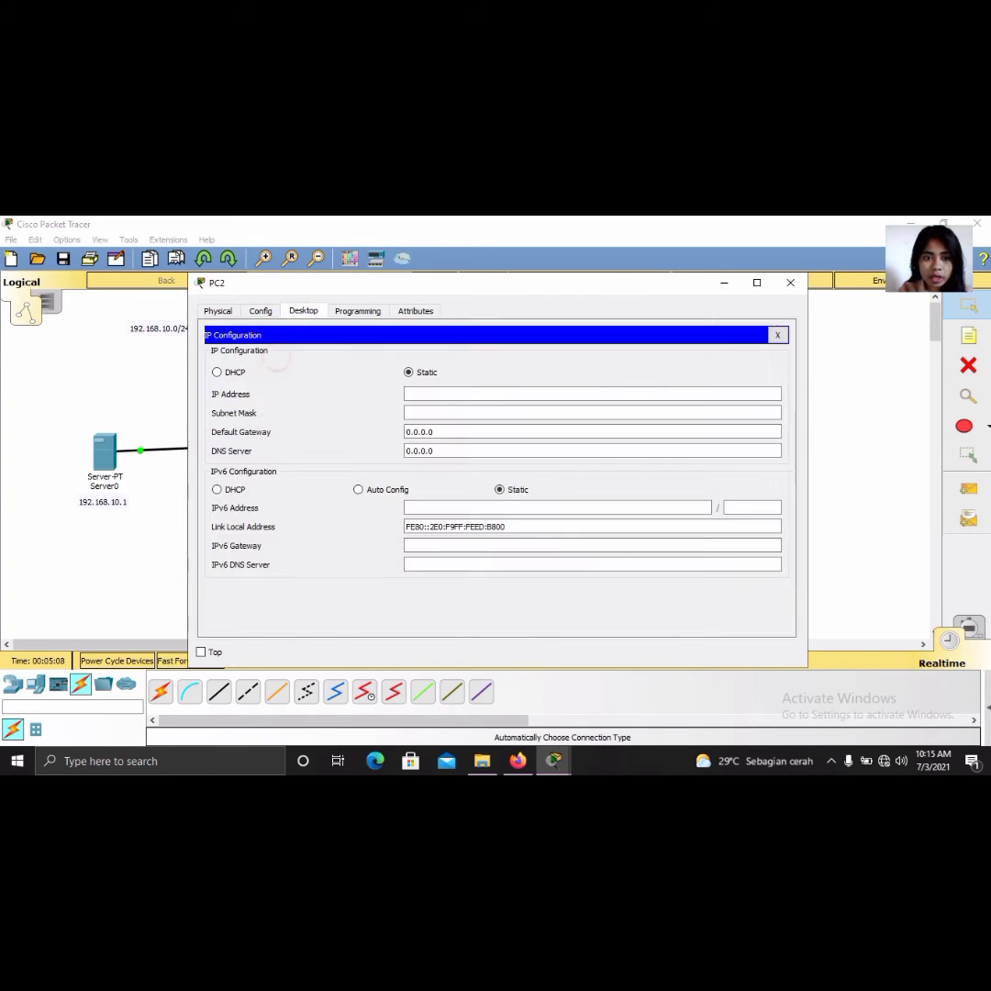
left_click(418, 394)
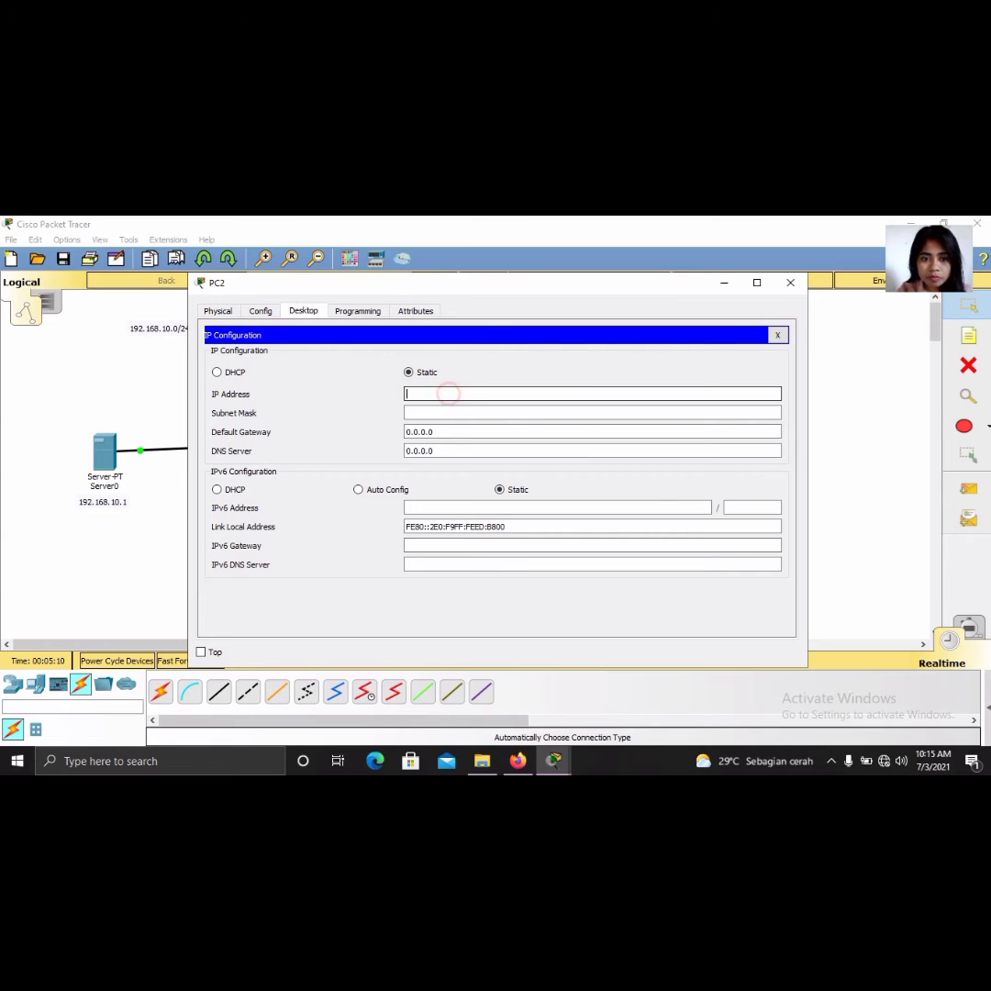
type("192.168.10.1")
key("BackSpace")
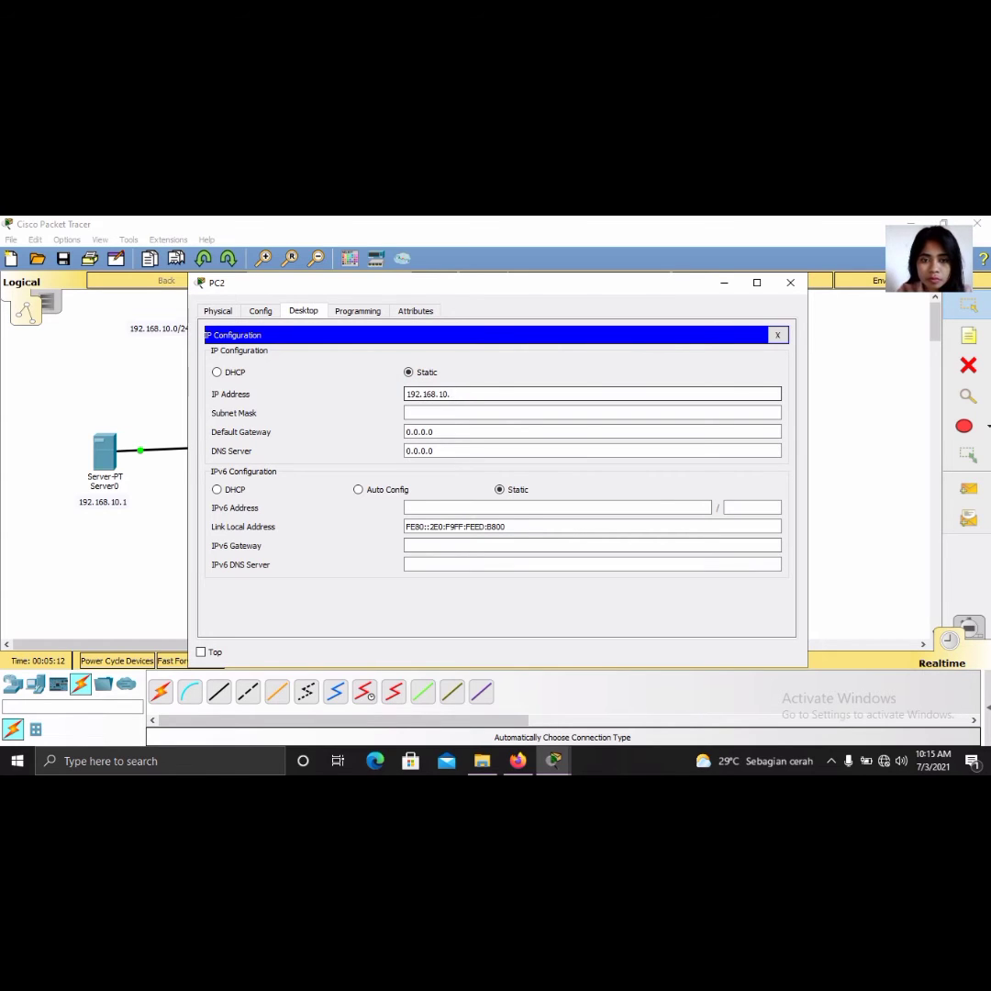
type("4")
left_click(463, 413)
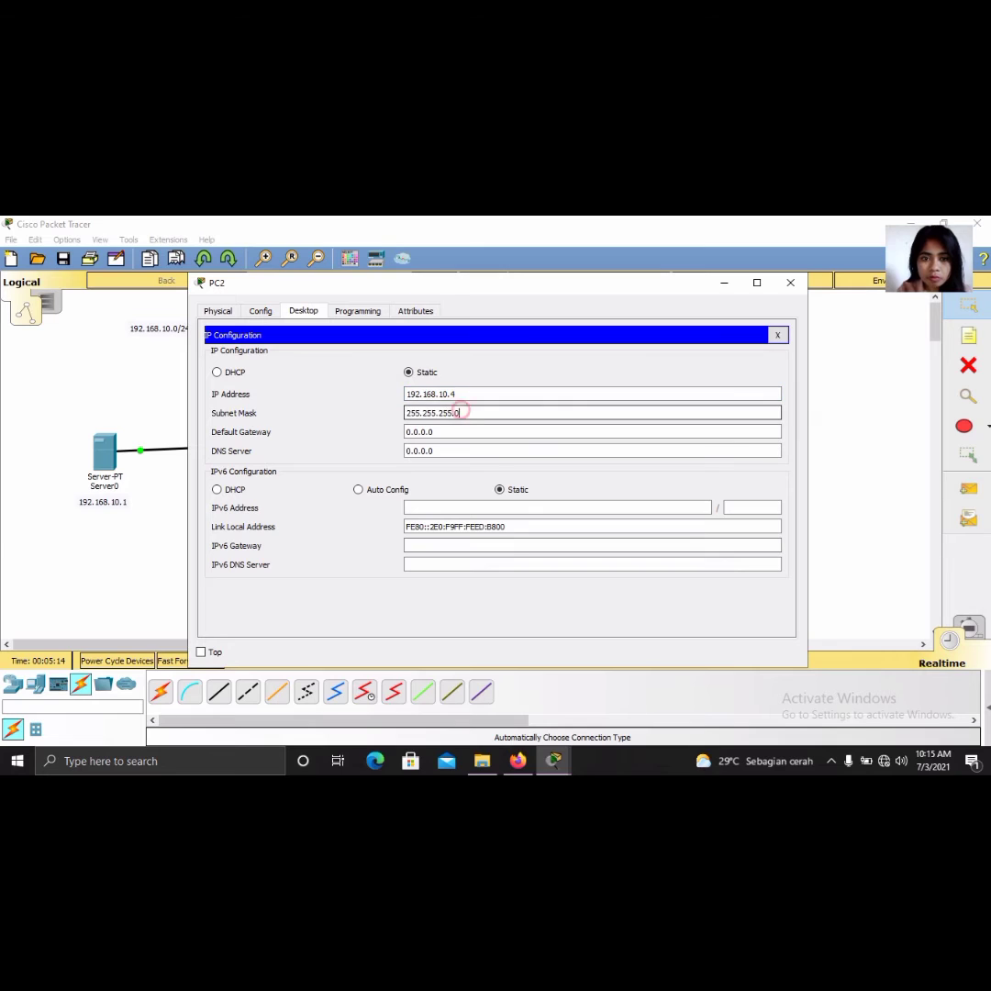
Set PC2's DNS server to 192.168.10.1 and close its configuration window.
left_click(470, 447)
double_click(470, 446)
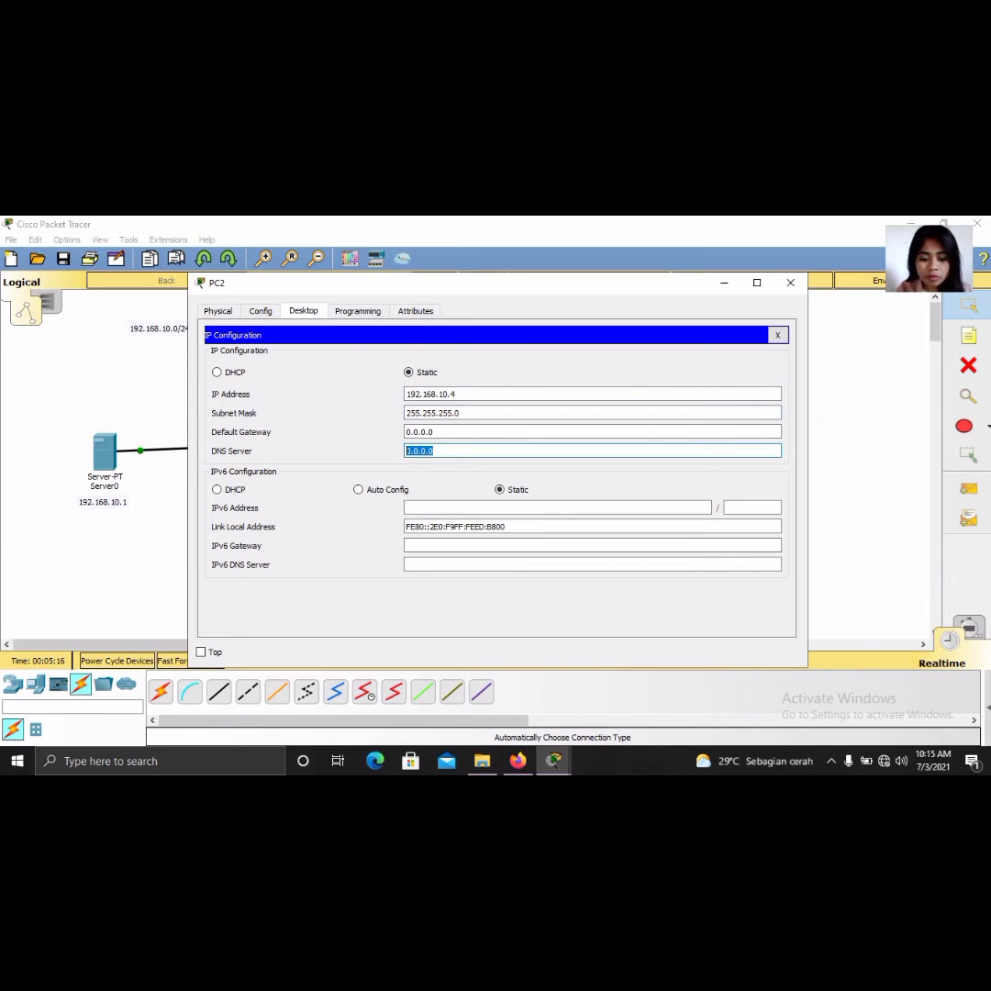
type("192.168.10.1")
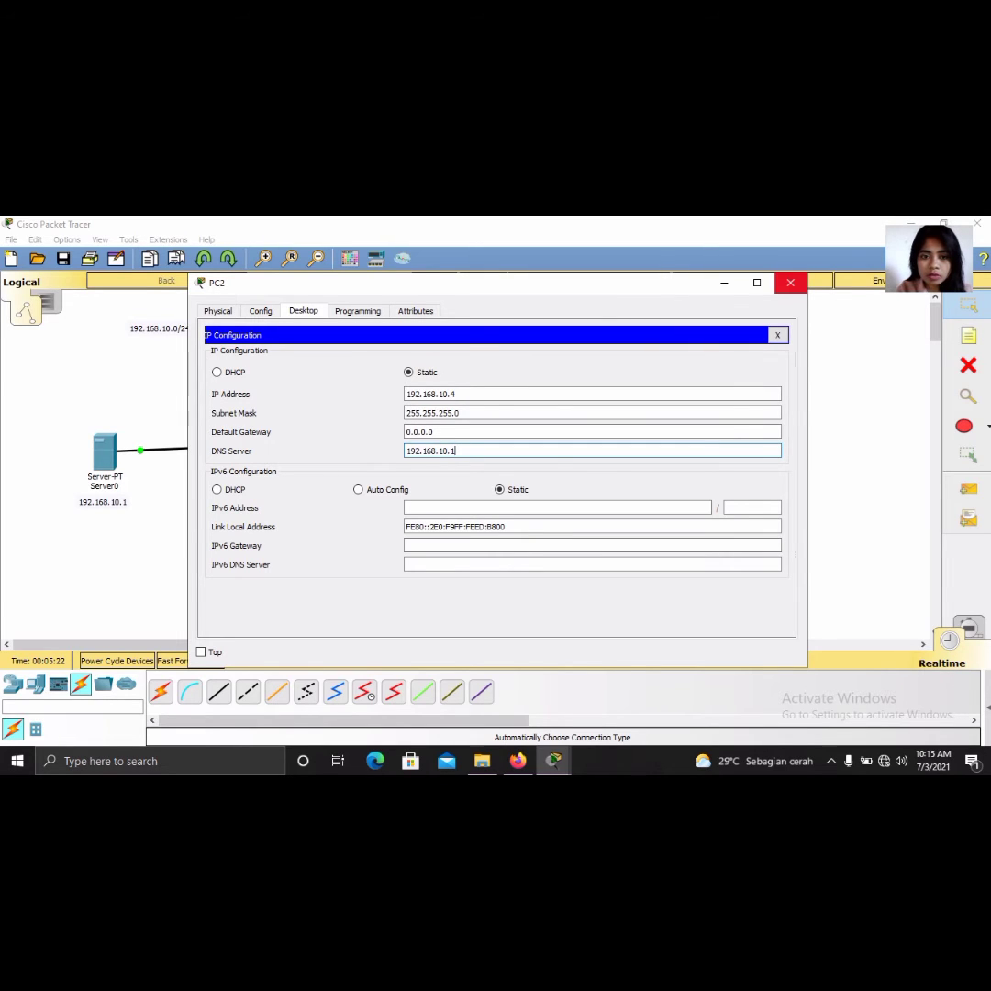
left_click(790, 282)
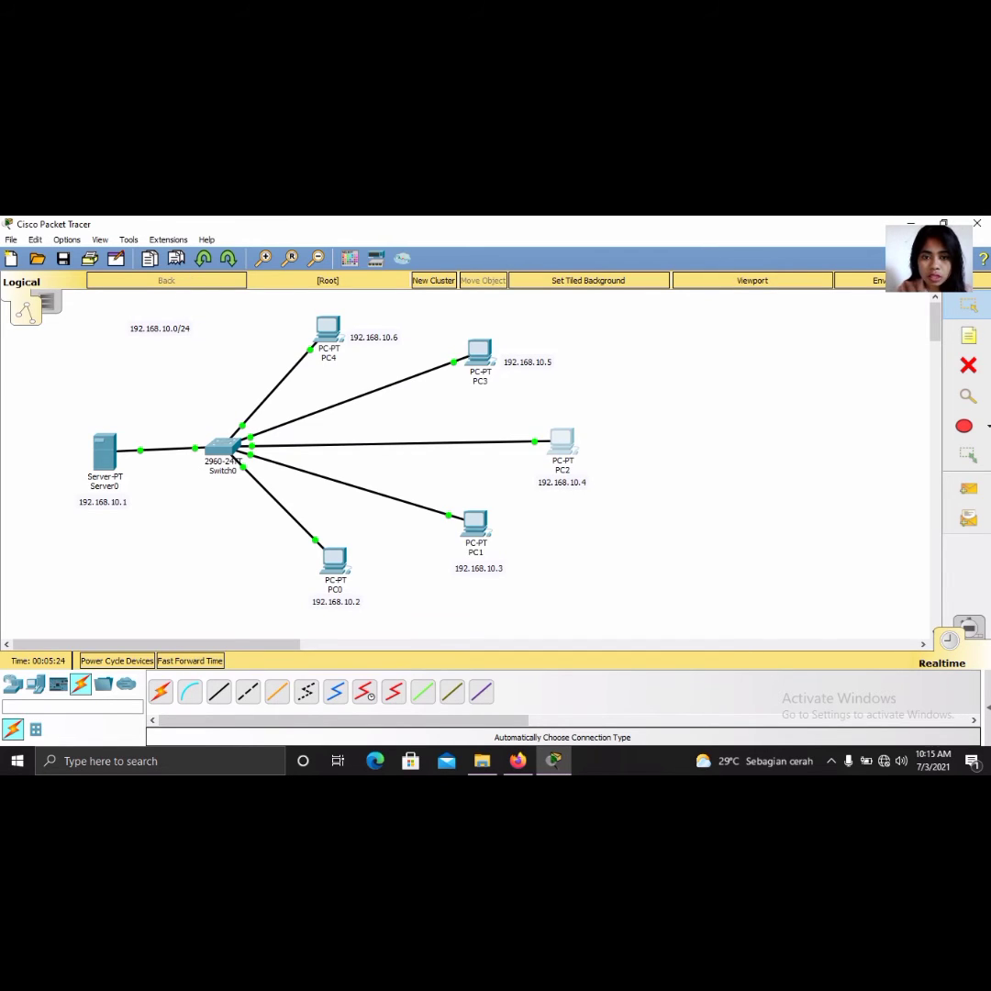
Set PC3's static IP address to 192.168.10.5 with subnet mask 255.255.255.0.
left_click(479, 353)
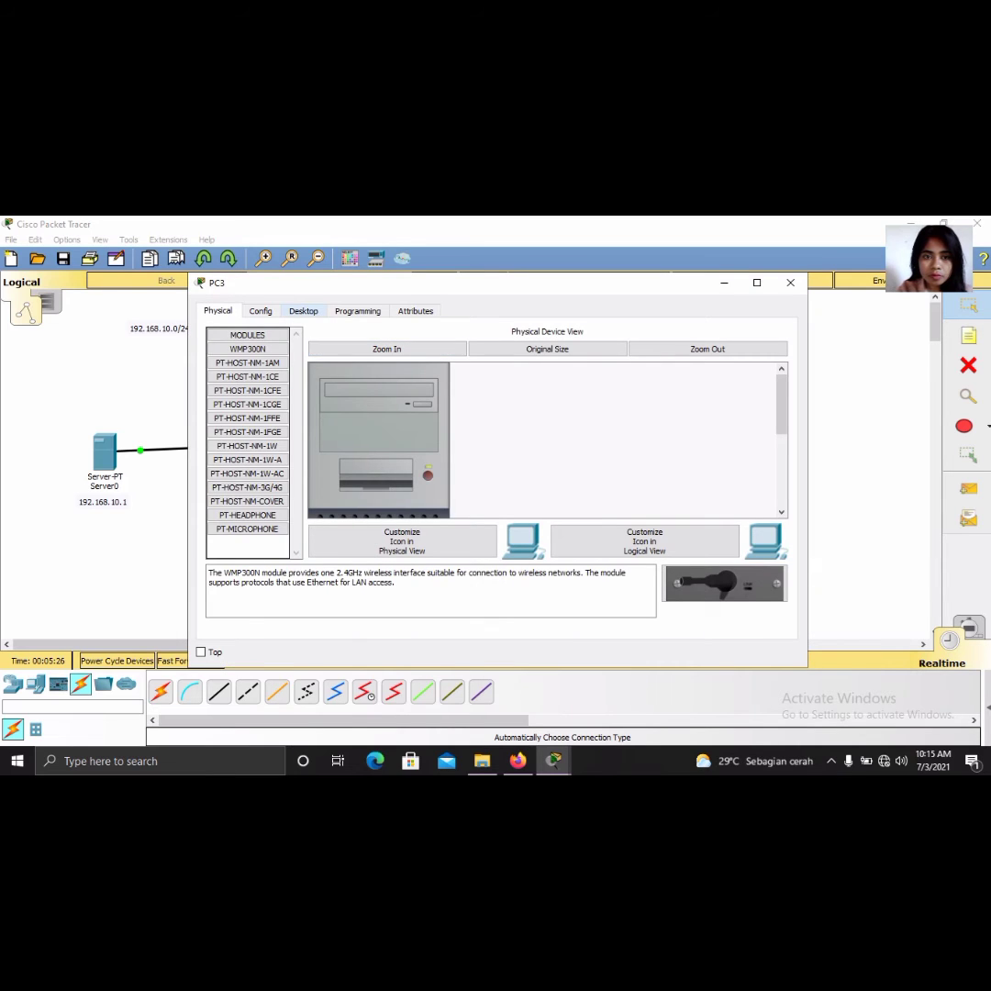
left_click(303, 310)
left_click(259, 348)
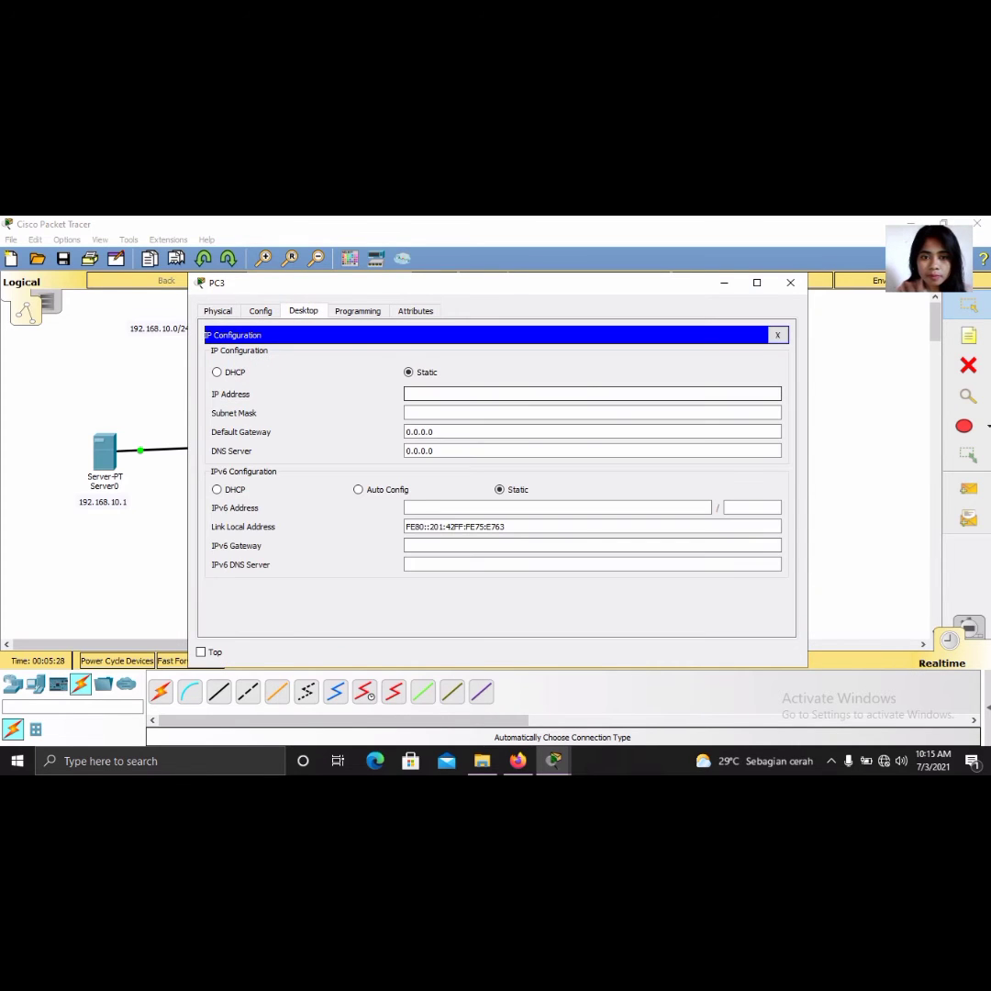
left_click(421, 394)
type("192.168.10.5")
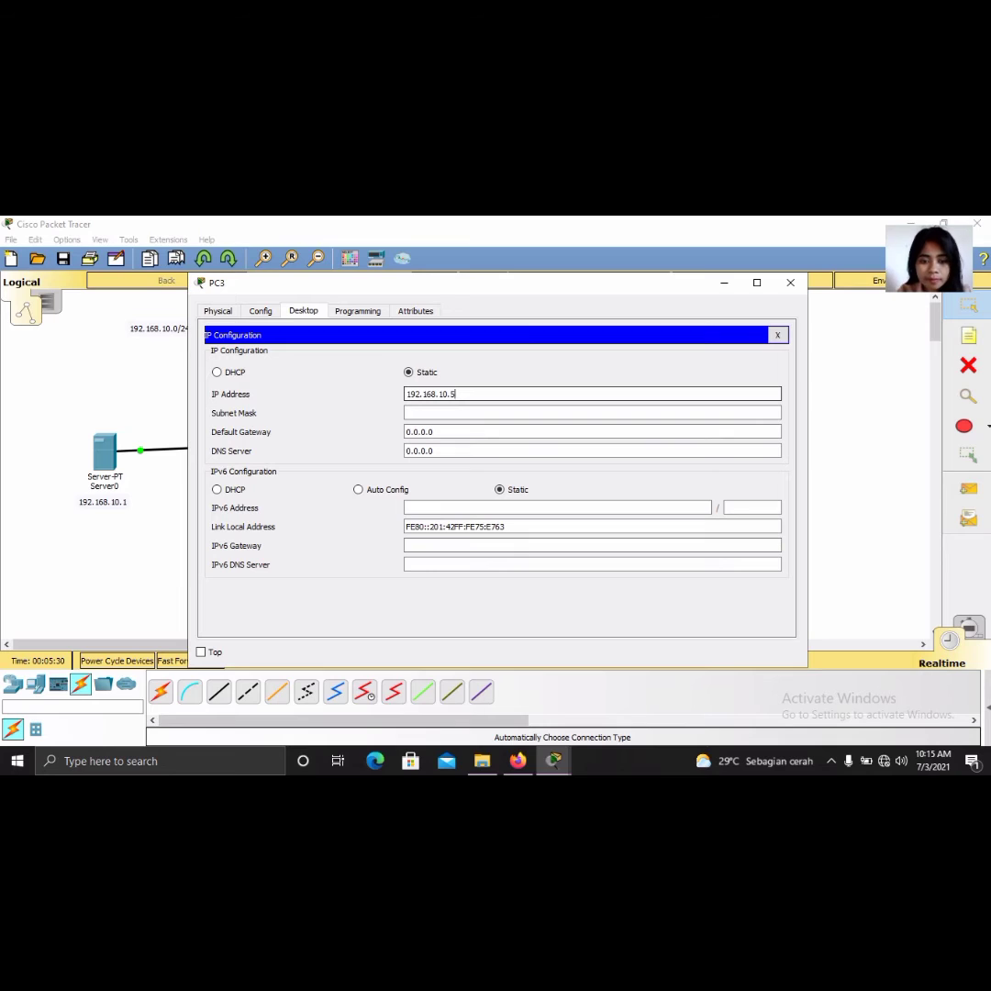
key("Tab")
Set PC3's DNS server to 192.168.10.1 and close its configuration window.
key("Tab")
key("Tab")
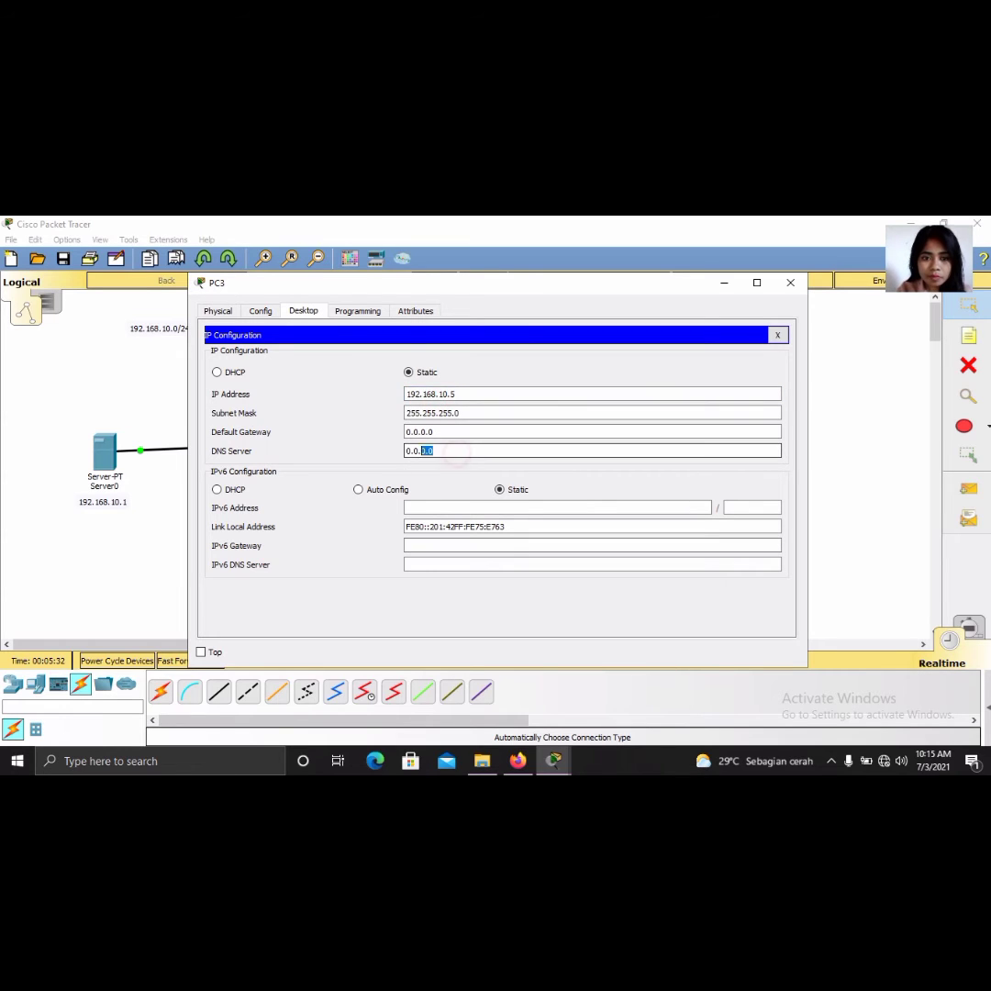
key("BackSpace")
type("192.168.10.1")
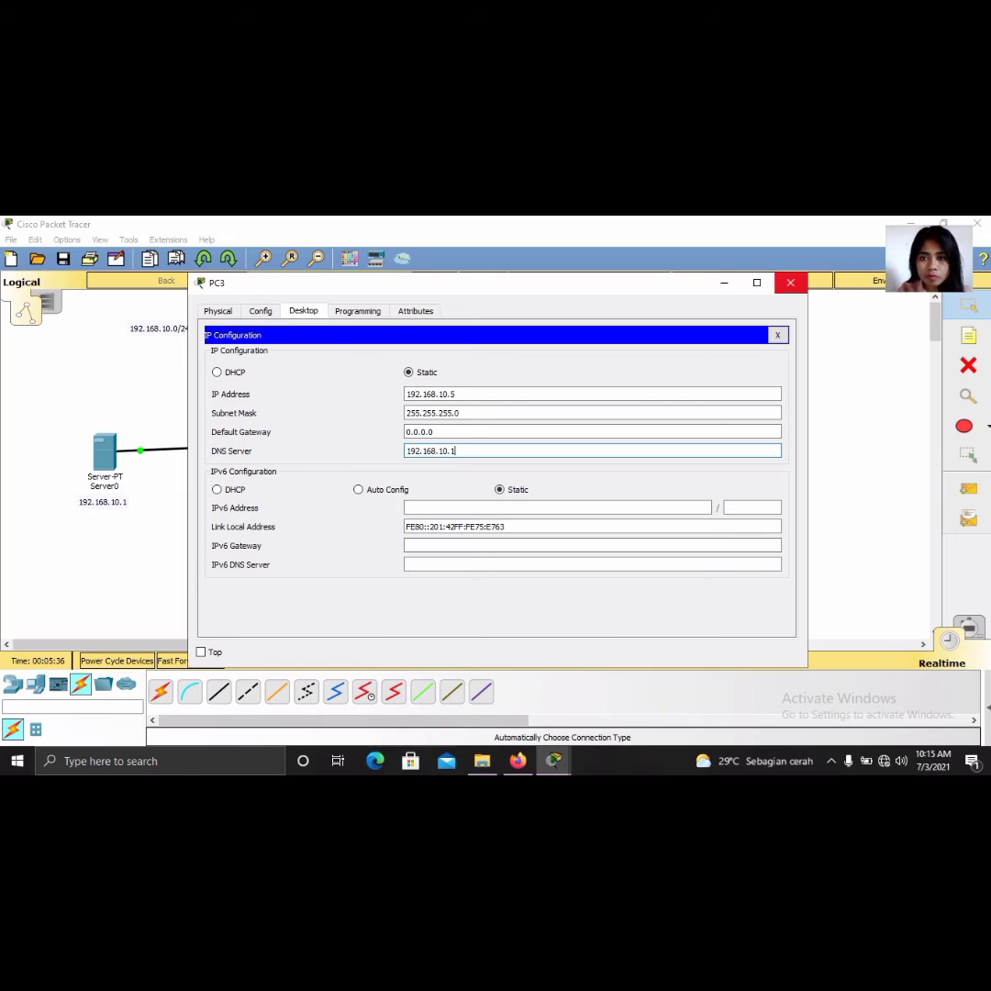
left_click(790, 282)
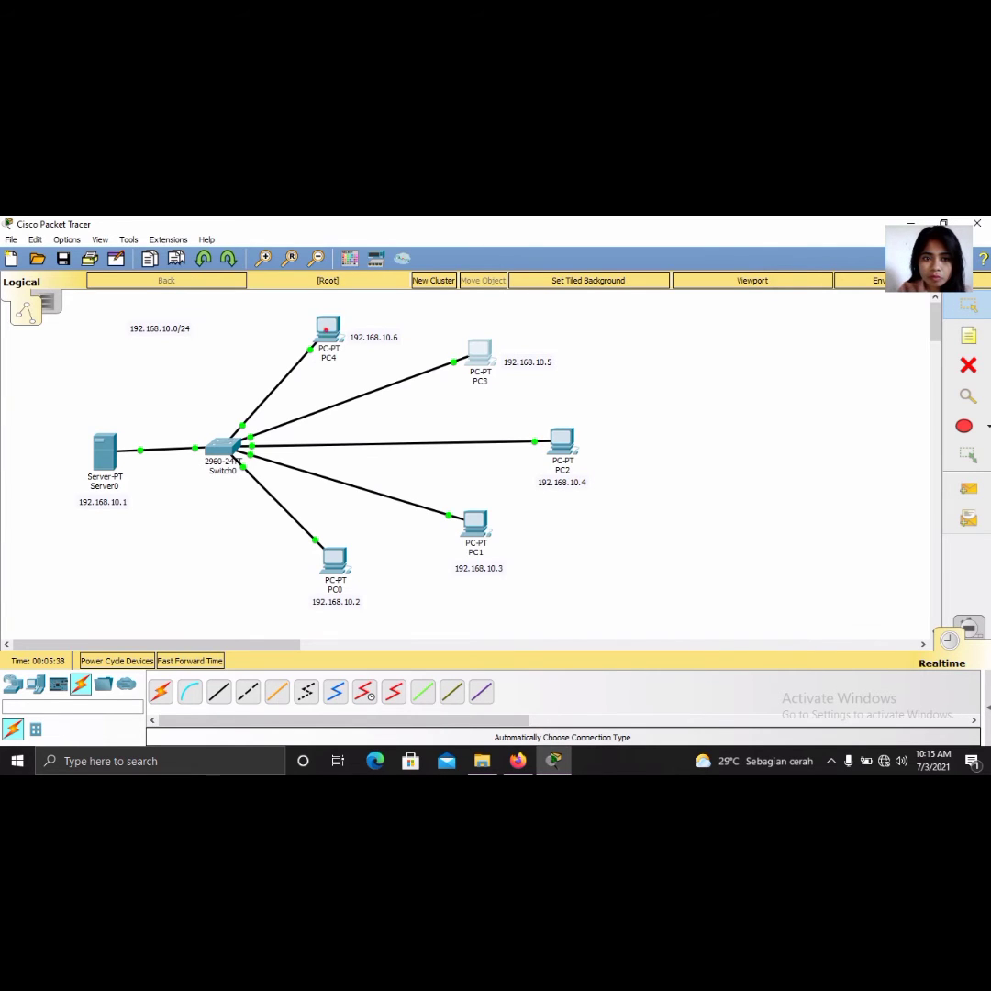
Set PC4's static IP address to 192.168.10.6 with subnet mask 255.255.255.0.
left_click(327, 328)
left_click(303, 310)
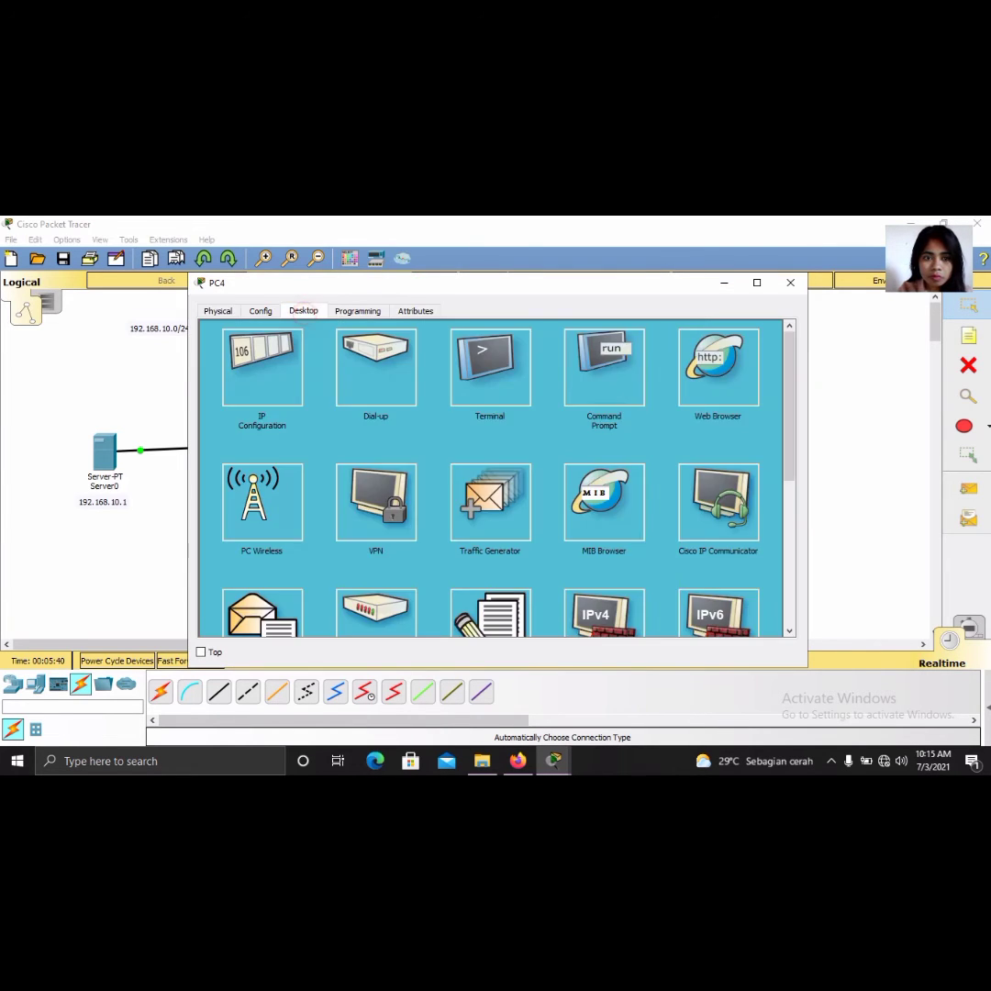
left_click(290, 368)
left_click(464, 393)
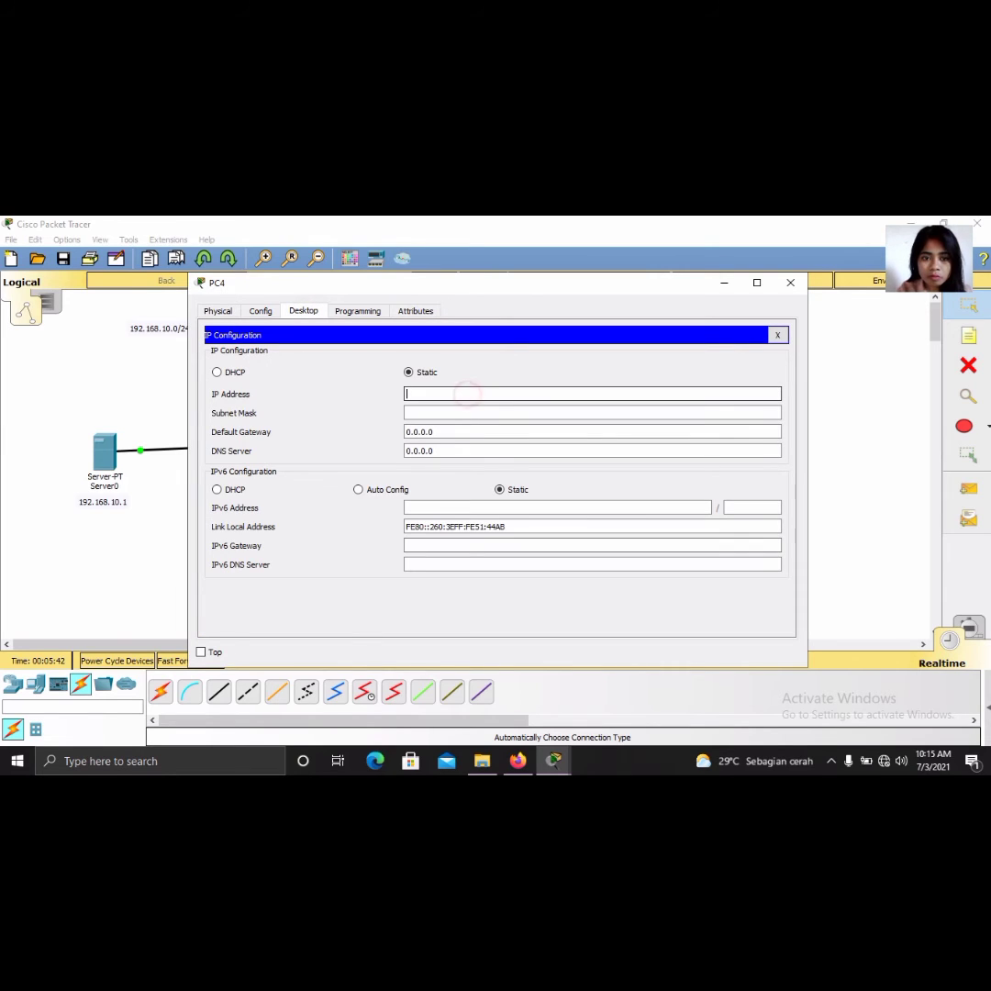
type("192.168.10.1")
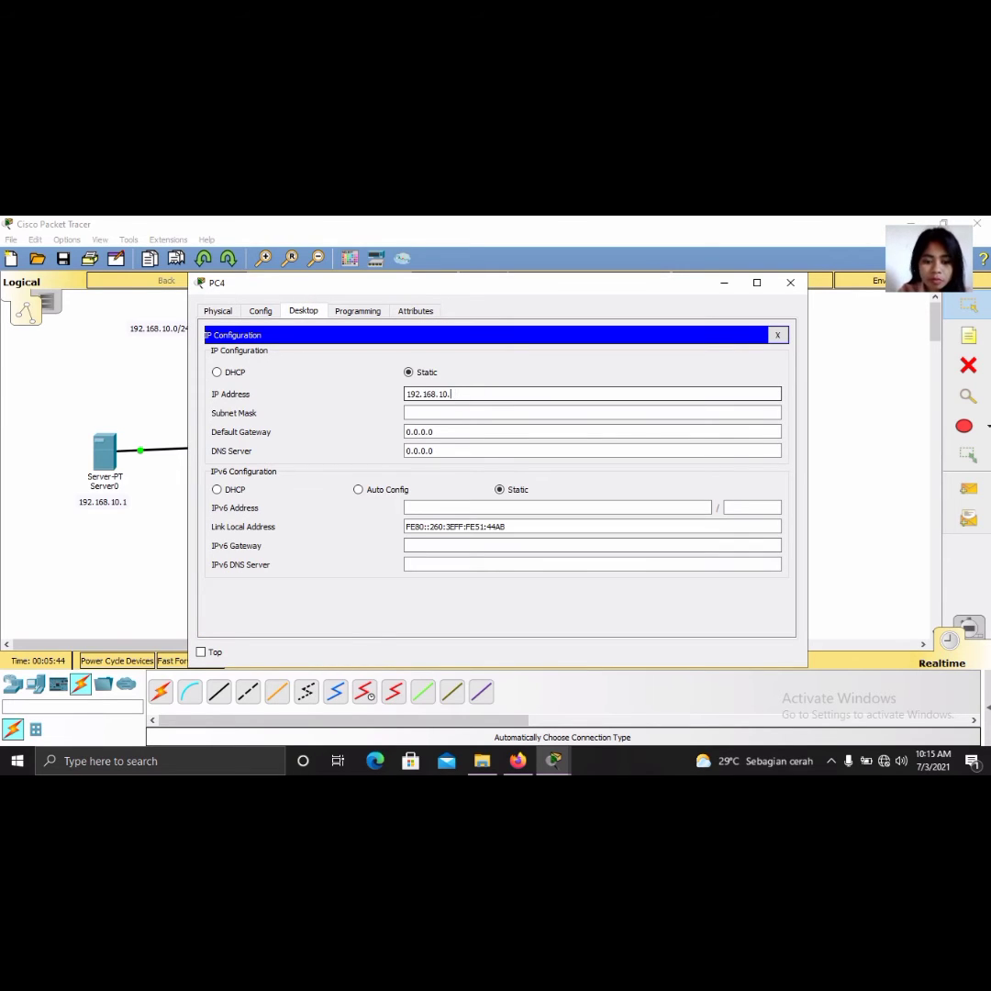
key("BackSpace")
type("6")
left_click(478, 409)
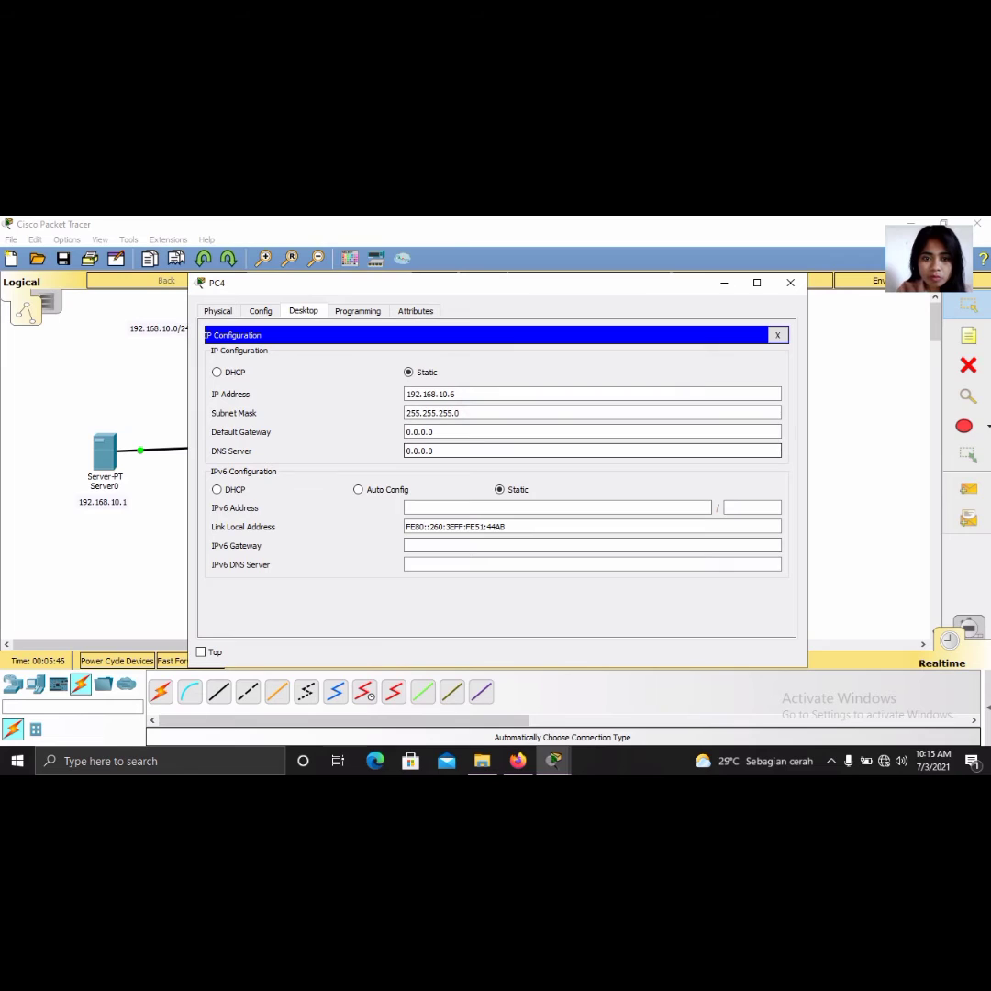
Set PC4's DNS server to 192.168.10.1 and close its configuration window.
double_click(476, 449)
key("BackSpace")
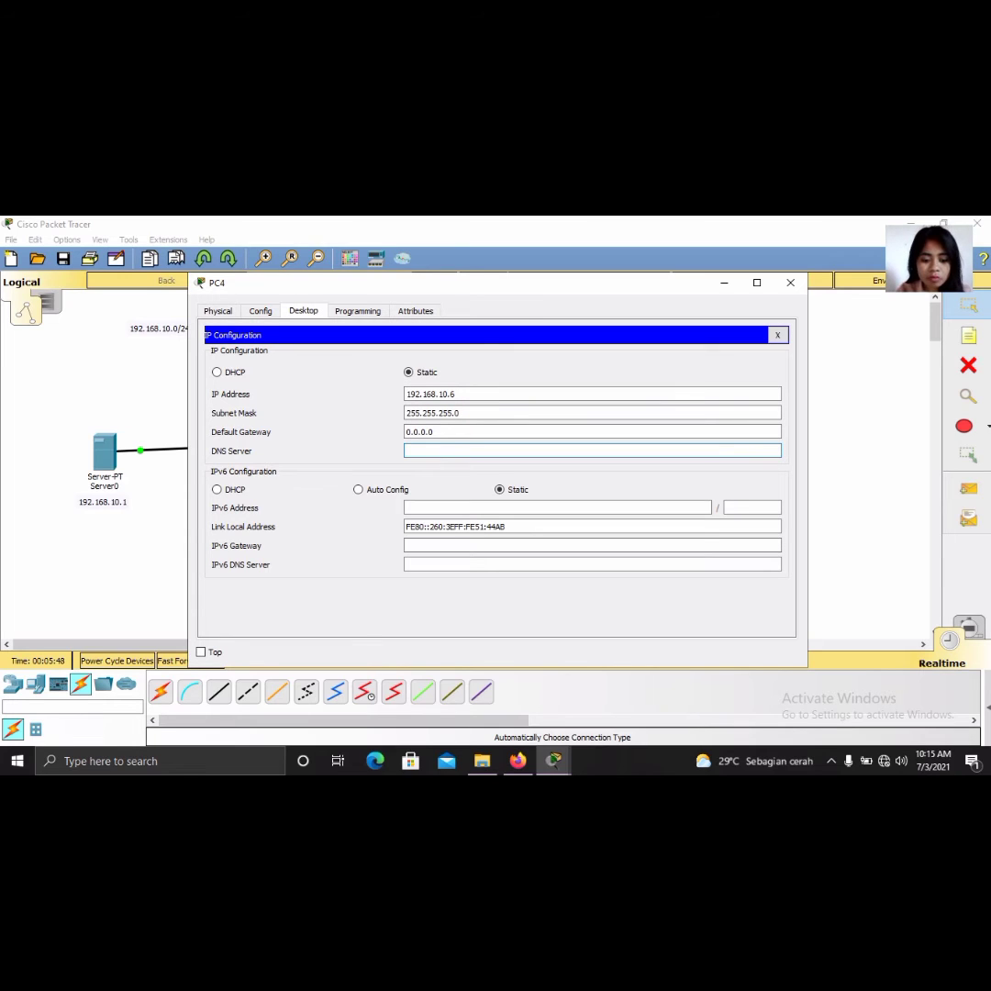
type("192.168.10.1")
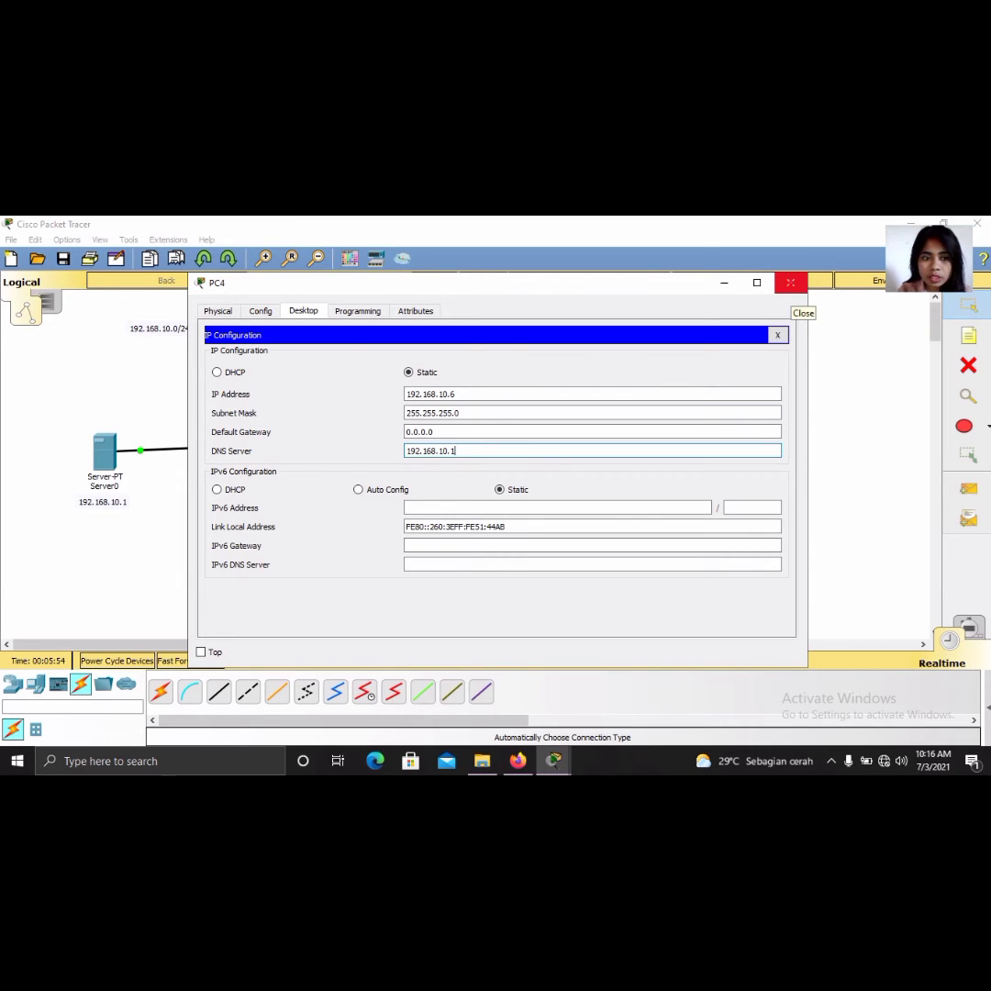
left_click(791, 282)
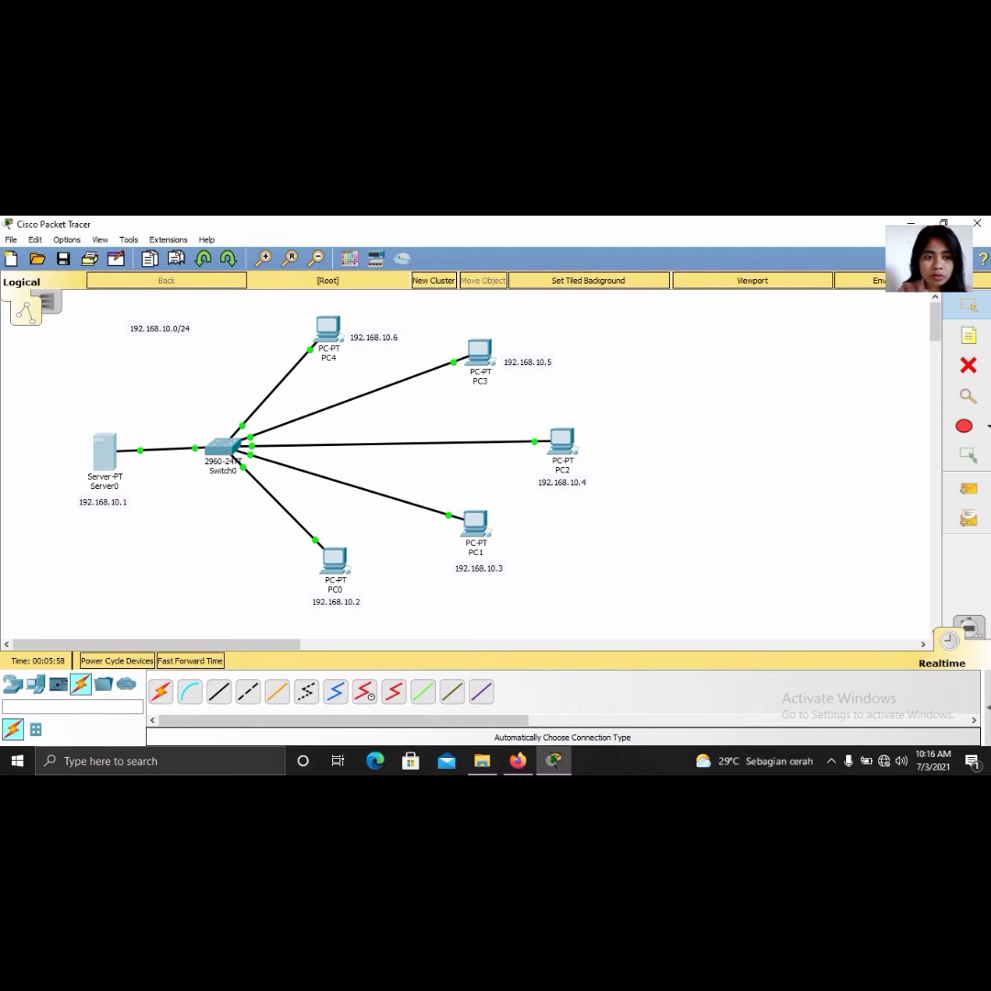
View the HTTP service settings of Server0 and close its window.
left_click(104, 451)
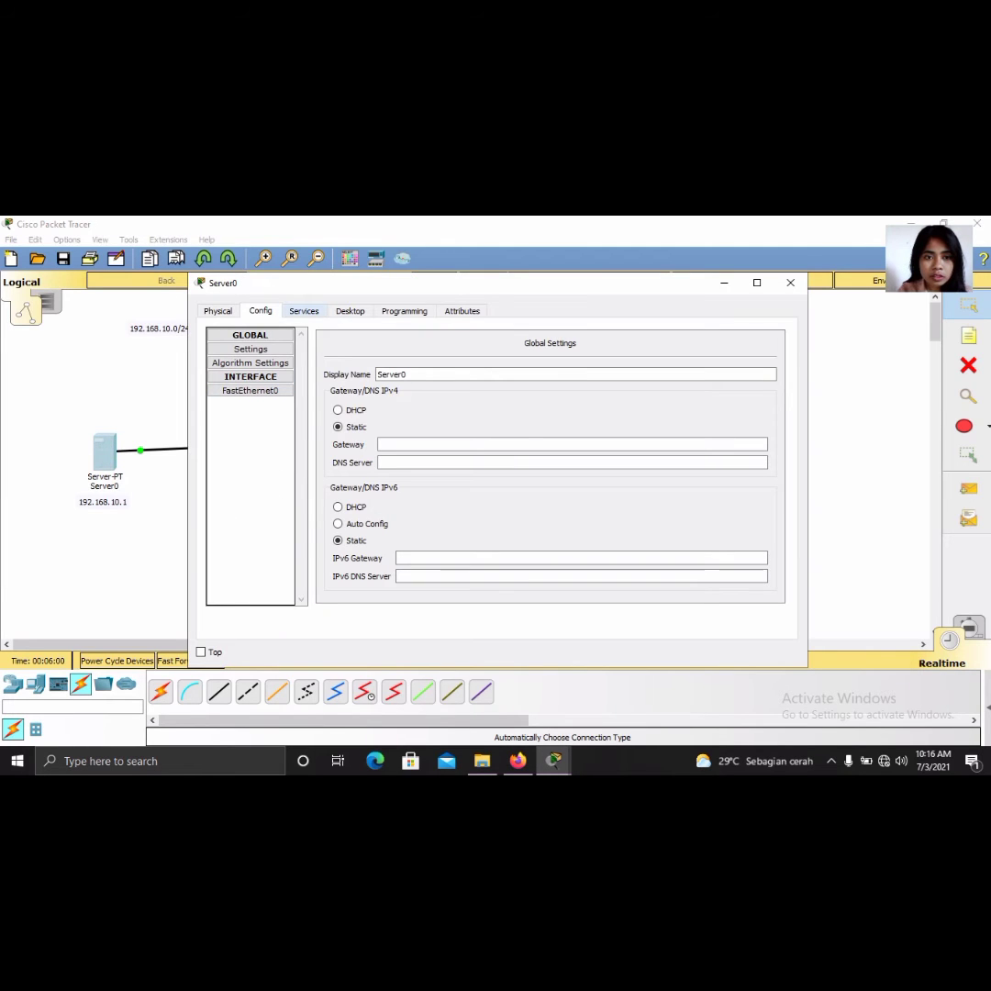
left_click(304, 311)
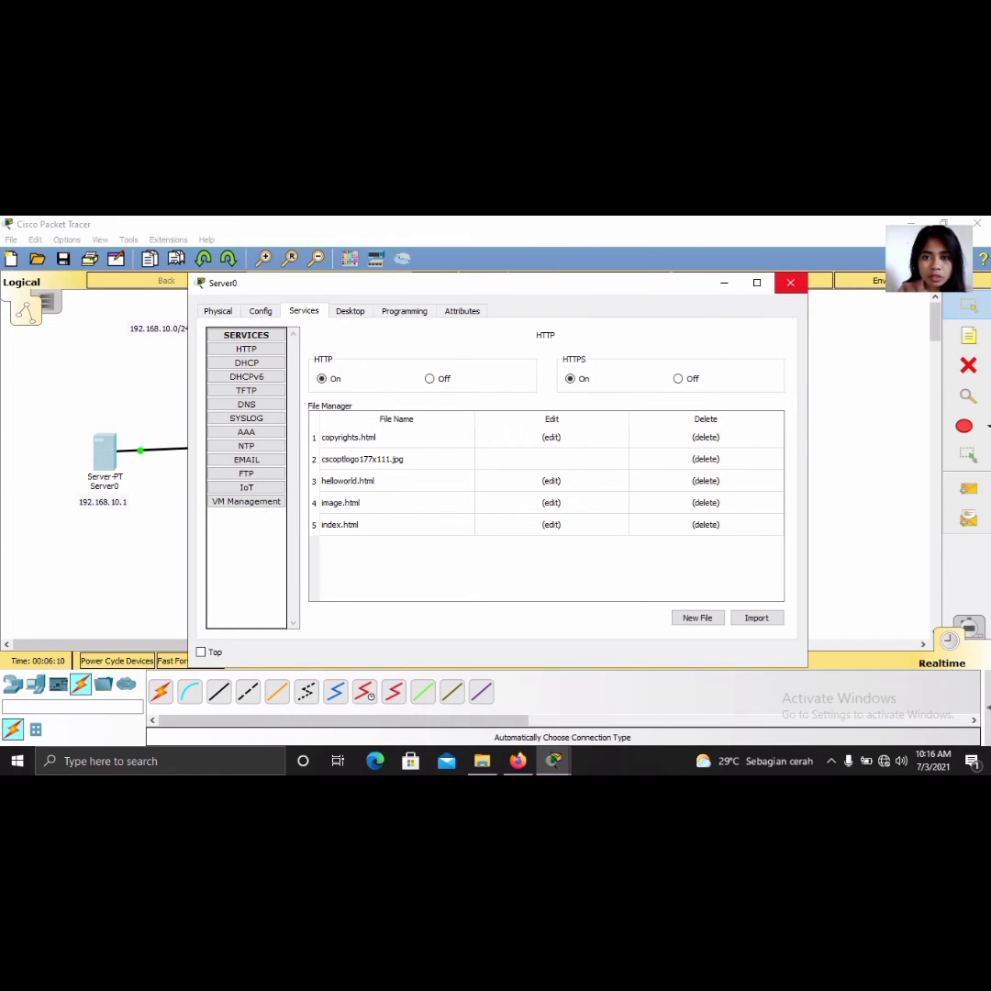
left_click(790, 282)
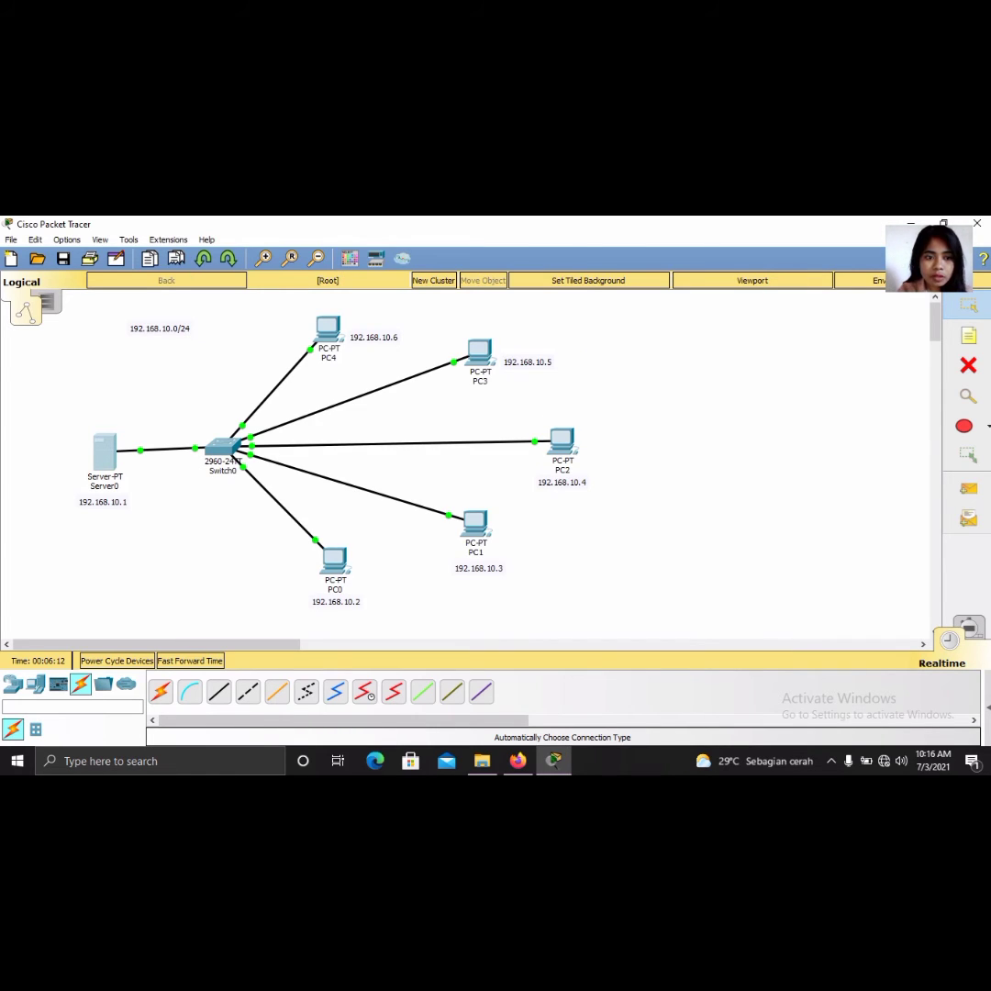
In Server0's DNS service, enter jaringan.komputer as the name of a new resource record.
left_click(104, 451)
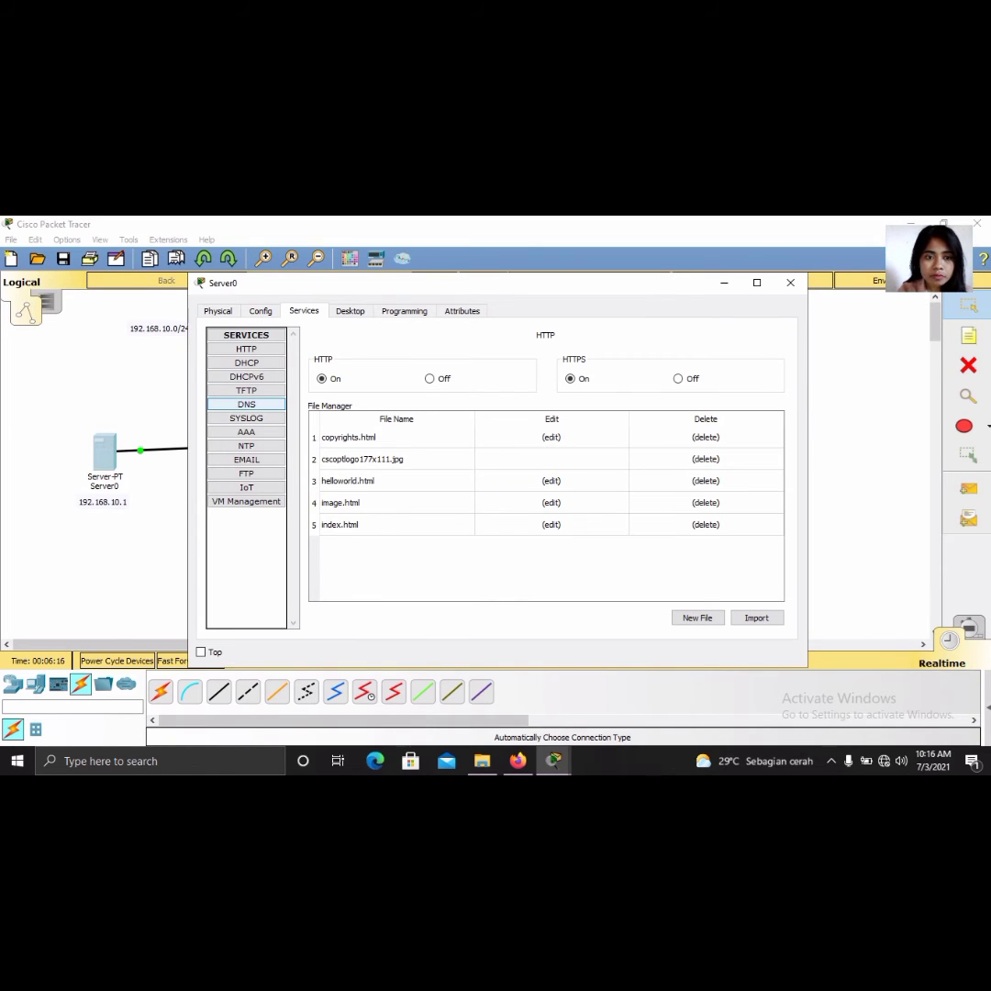
left_click(246, 405)
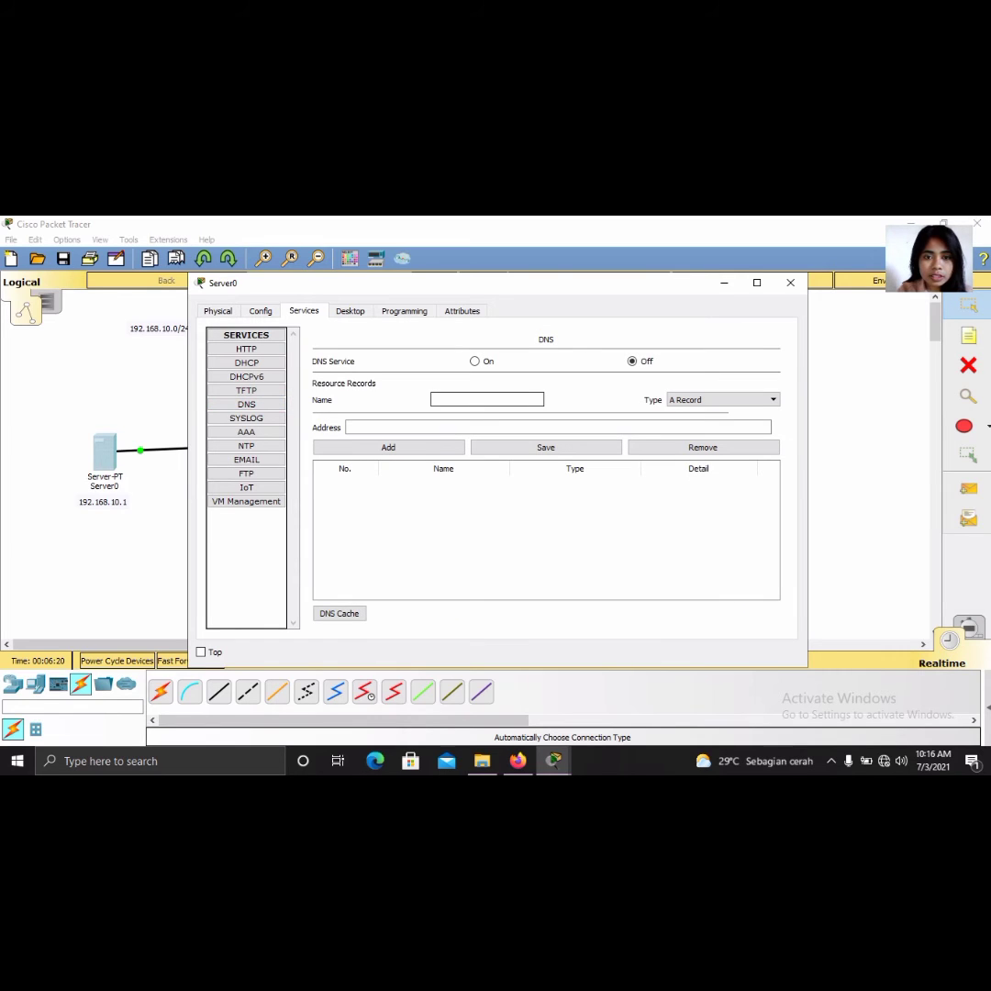
left_click(455, 400)
type("jaro")
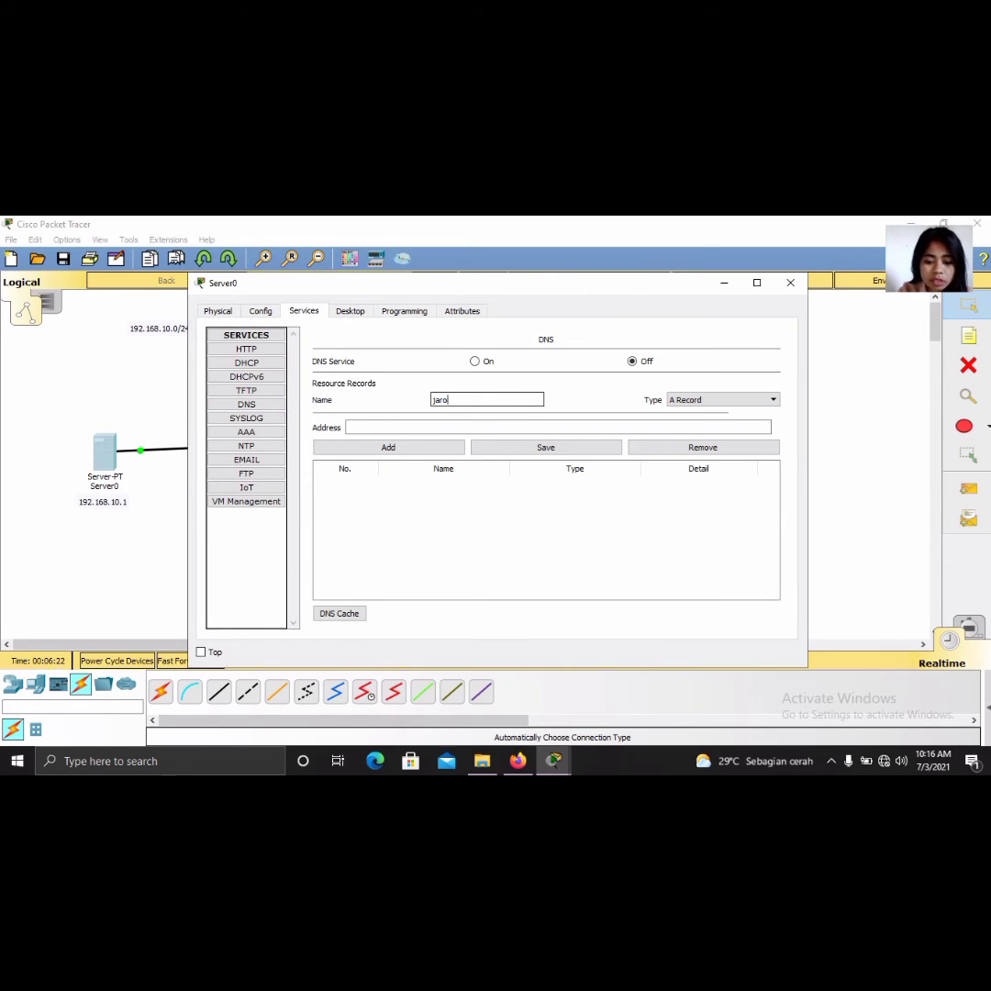
key("BackSpace")
type("inag")
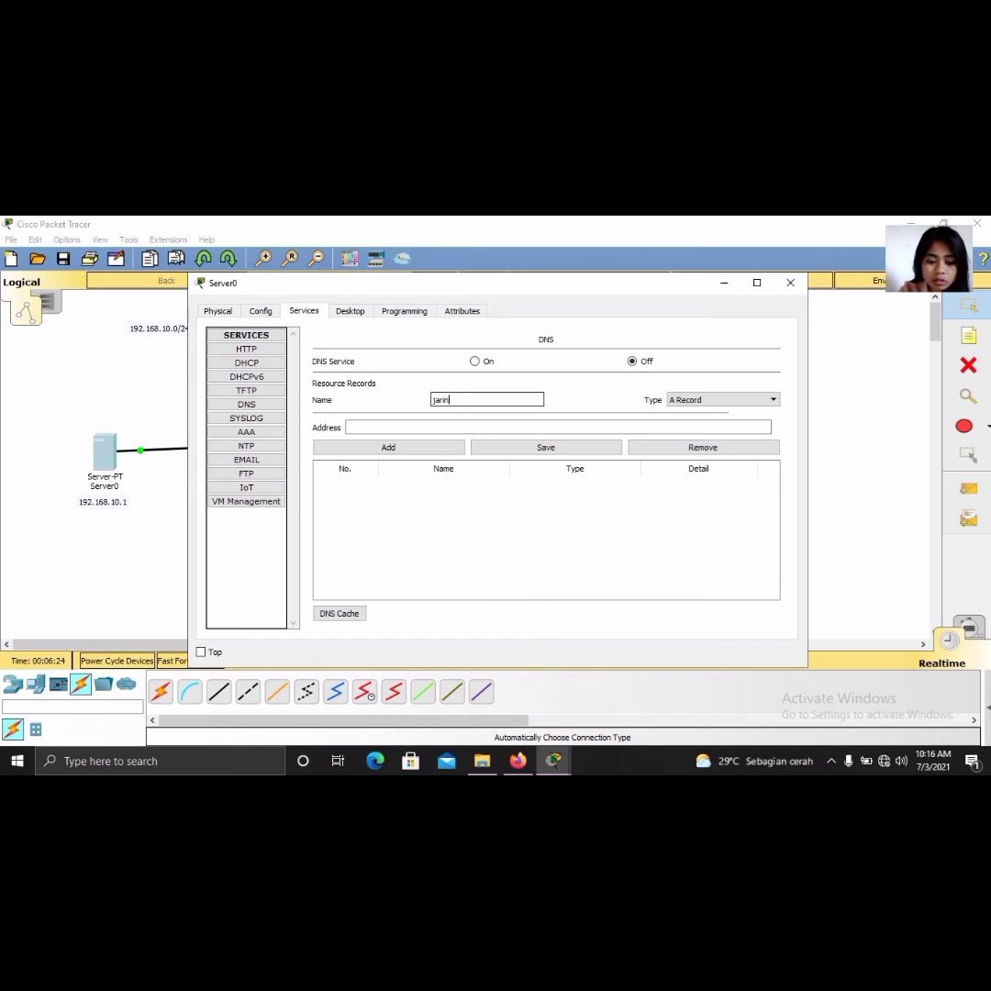
key("BackSpace")
key("BackSpace")
type("g")
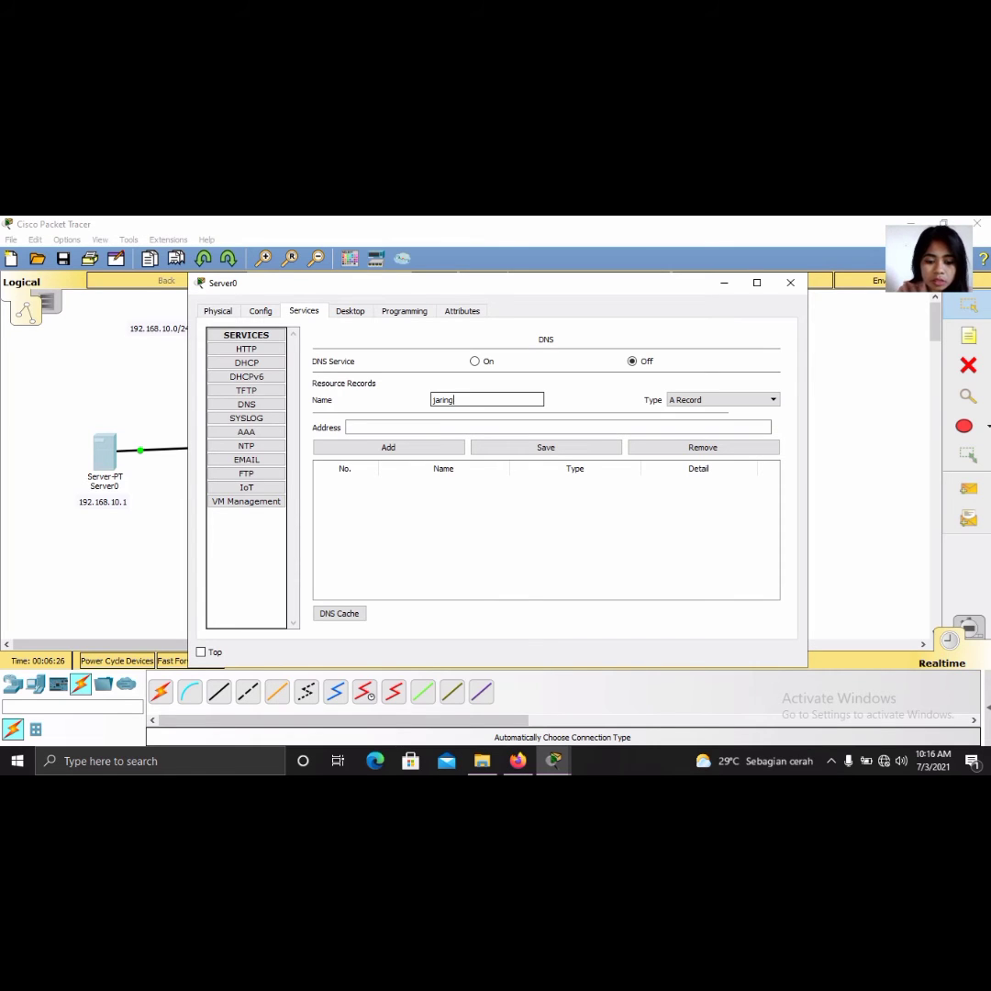
type("an.ko")
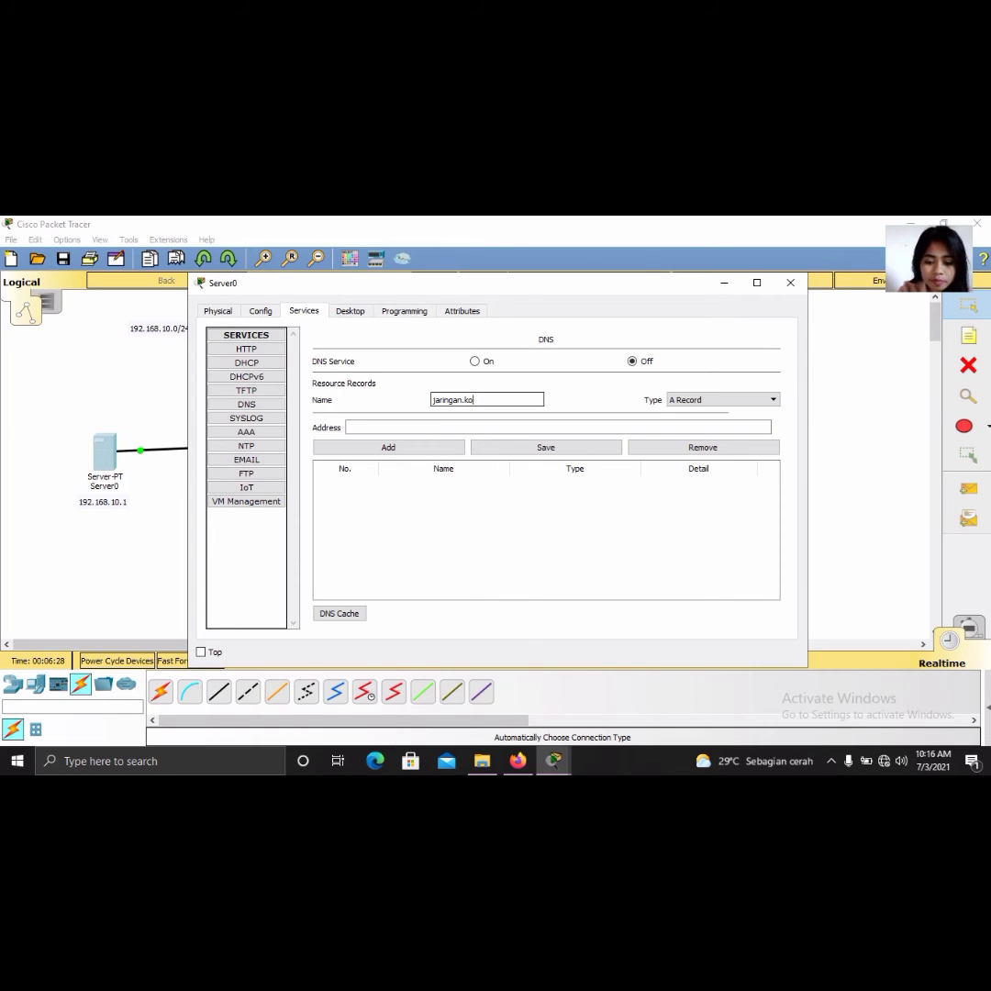
type("mputer")
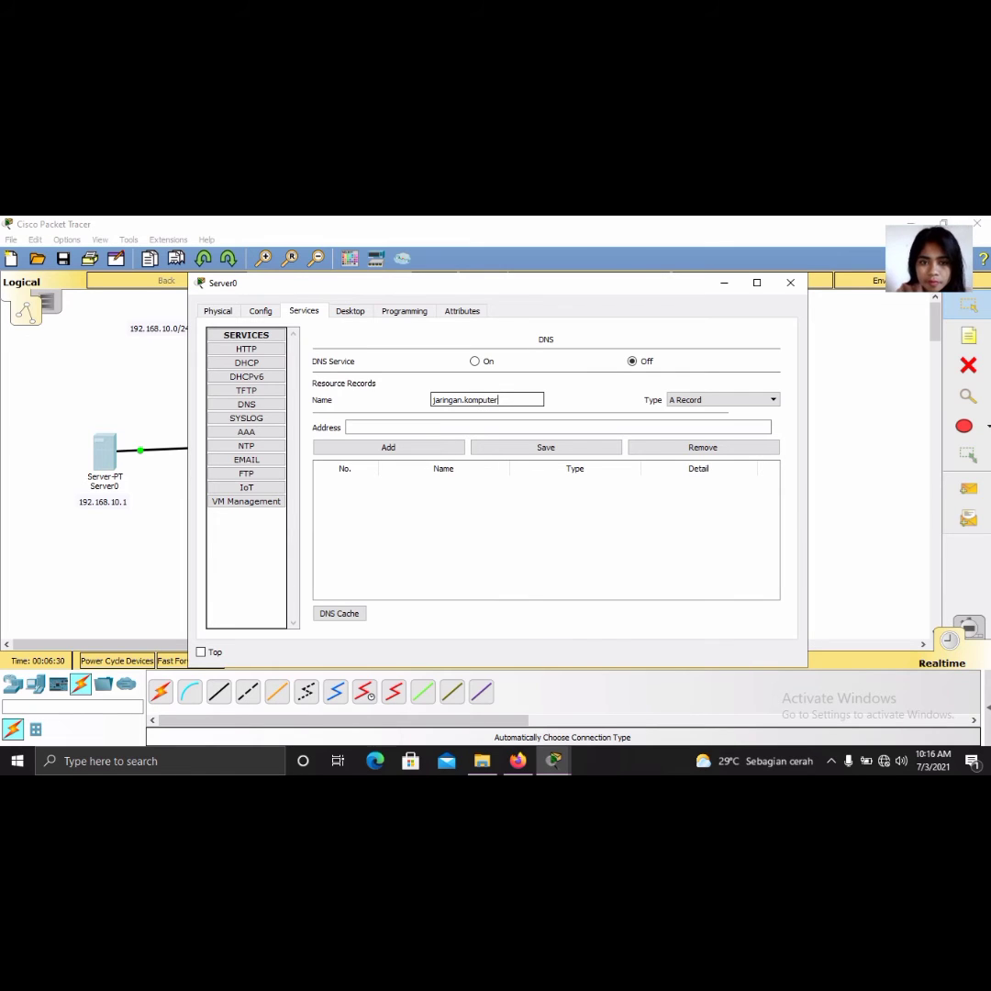
Add the A record with address 192.168.10.1 and turn the DNS service on.
left_click(462, 427)
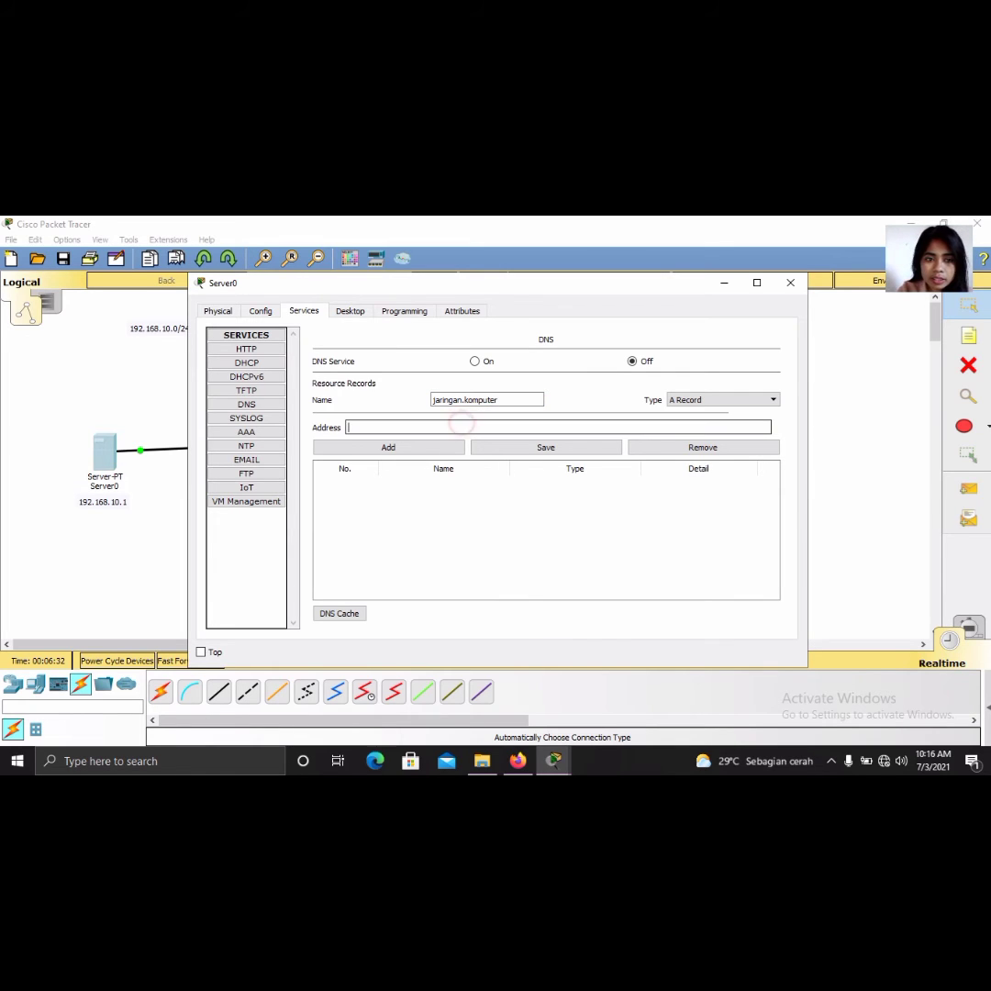
type("192.168.10.1")
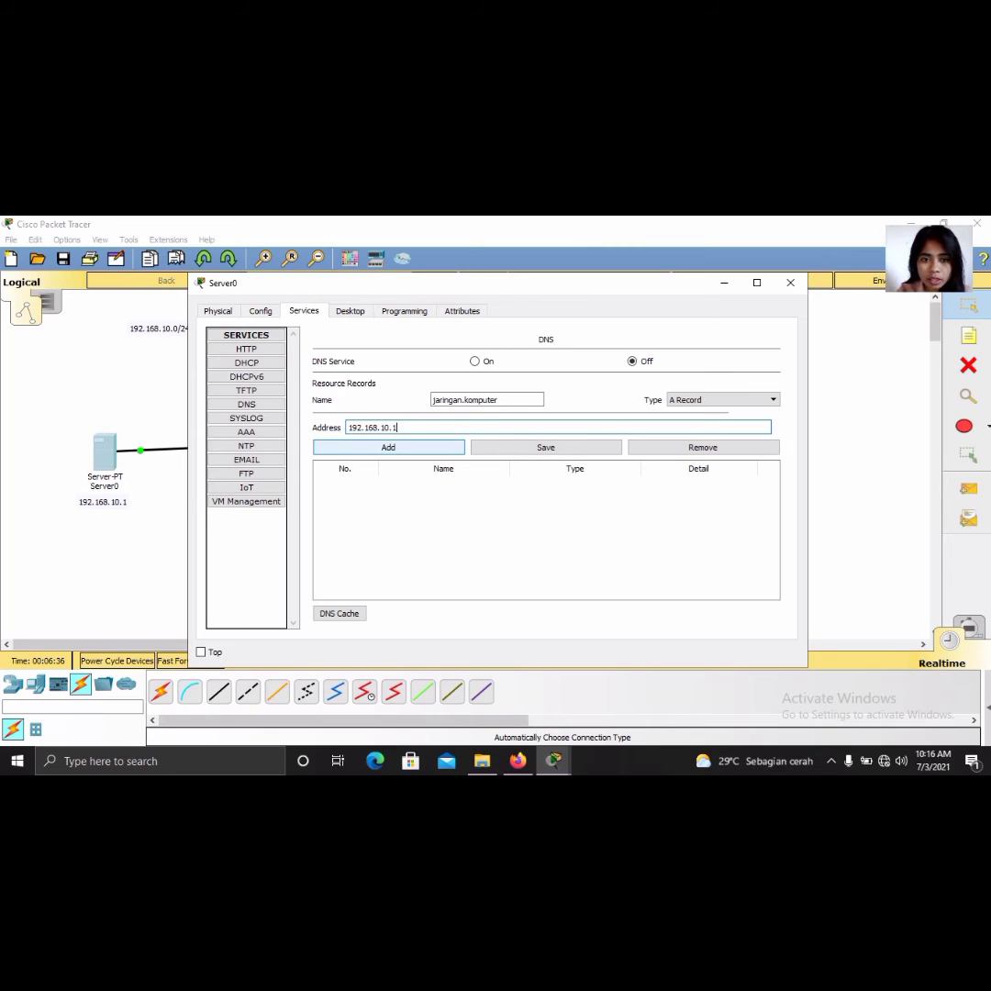
left_click(434, 447)
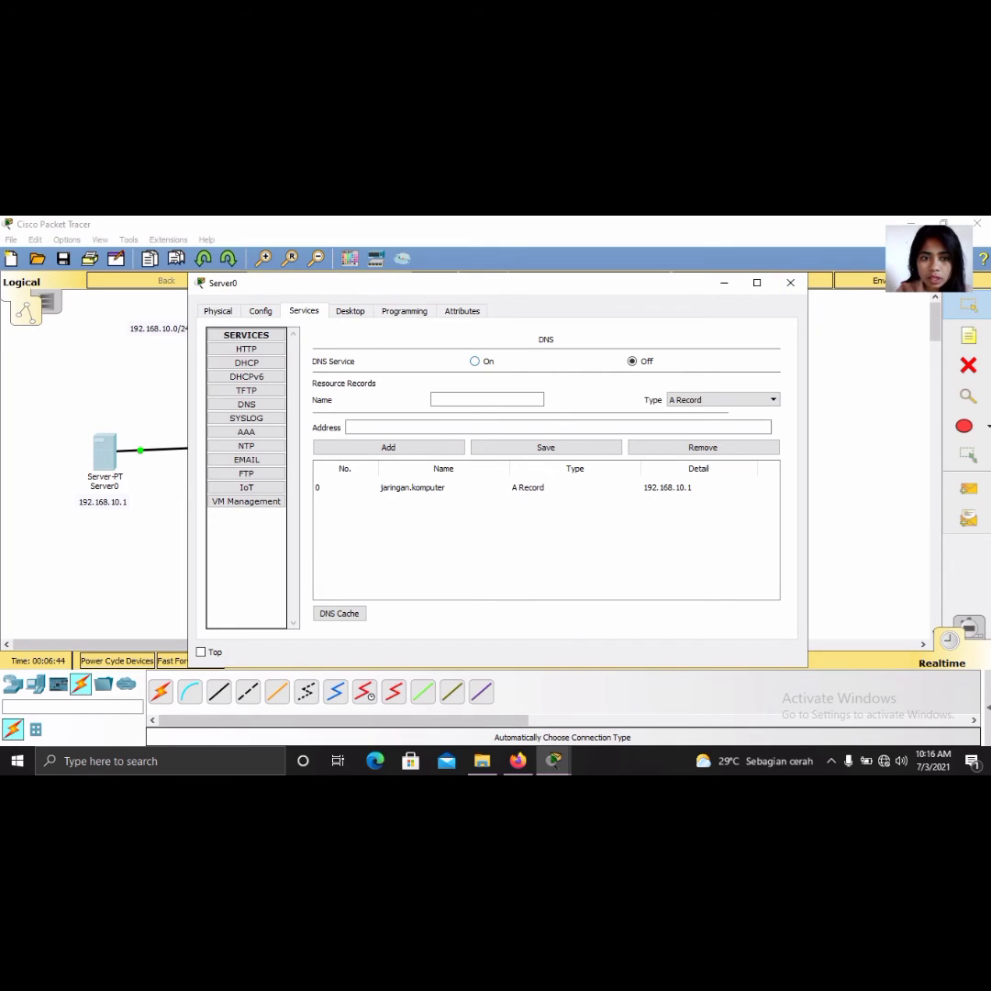
left_click(474, 360)
left_click(790, 282)
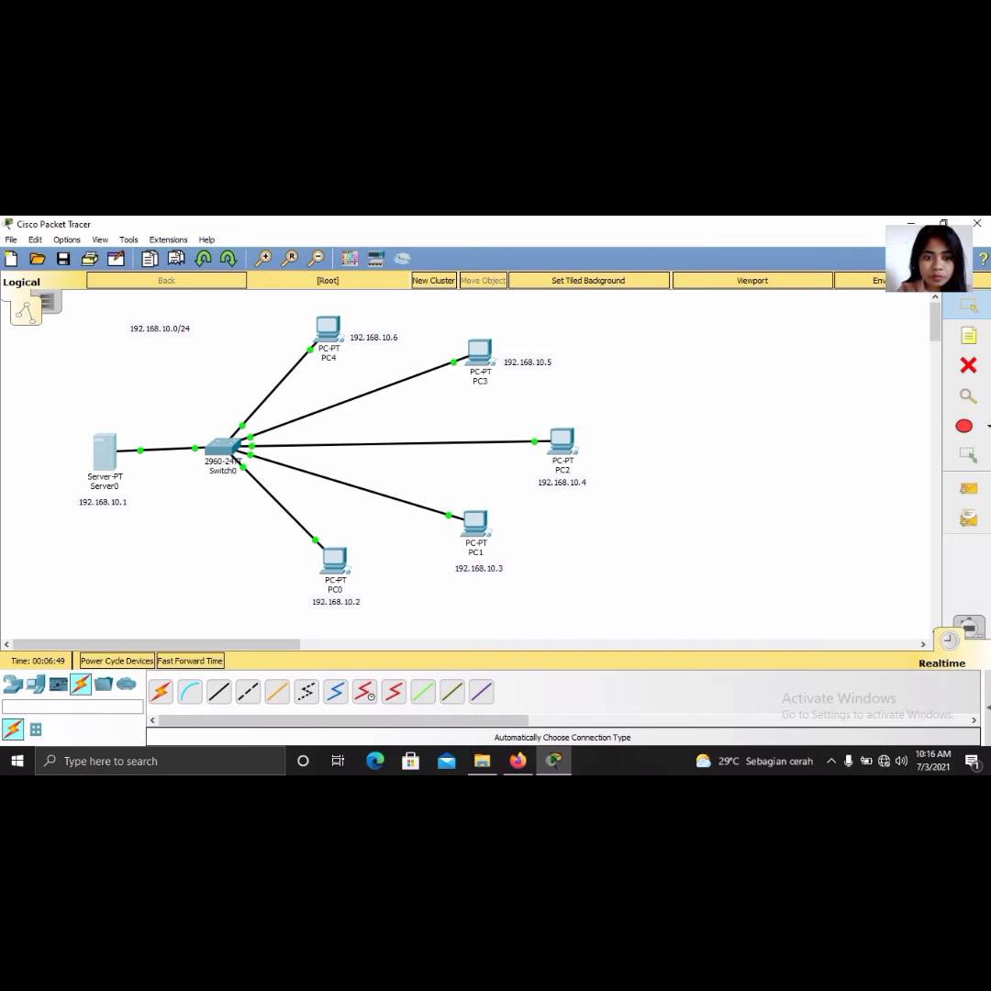
Load 192.168.10.1 in PC0's web browser to test access to the server, and close PC0's window.
left_click(335, 560)
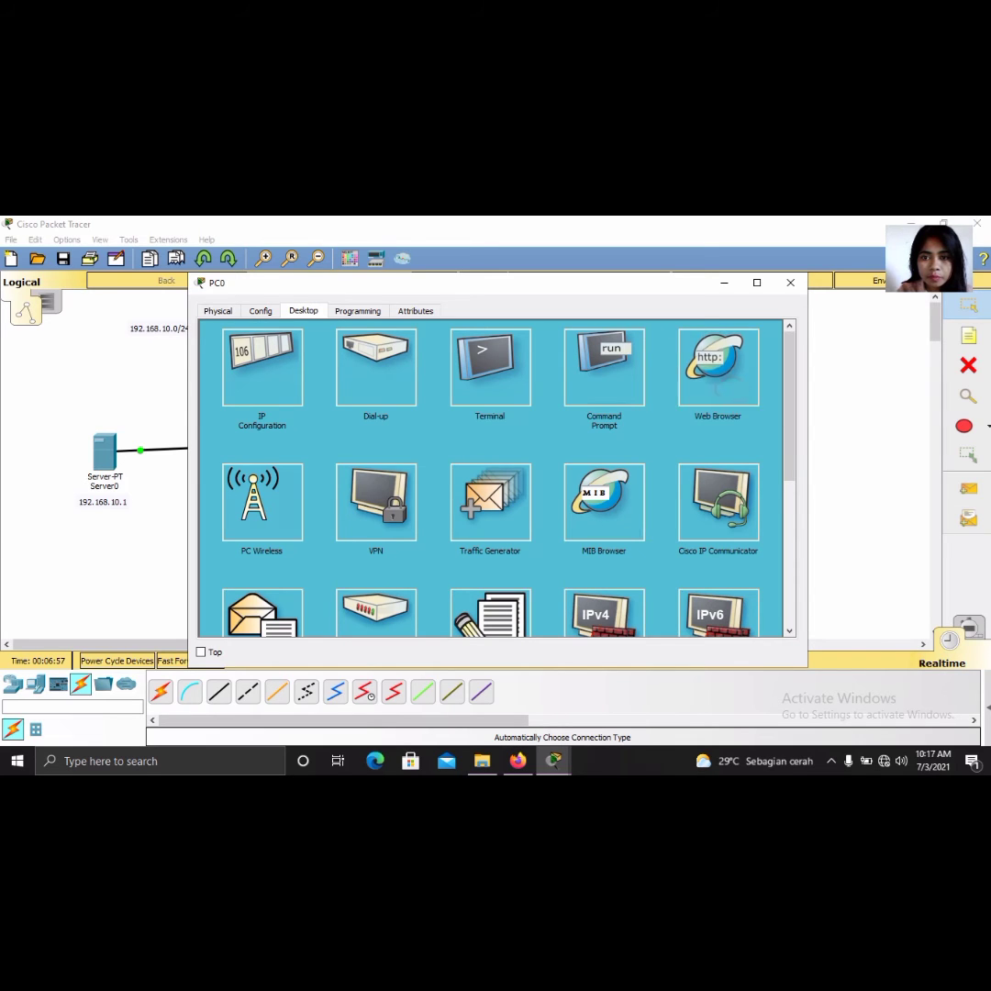
left_click(717, 367)
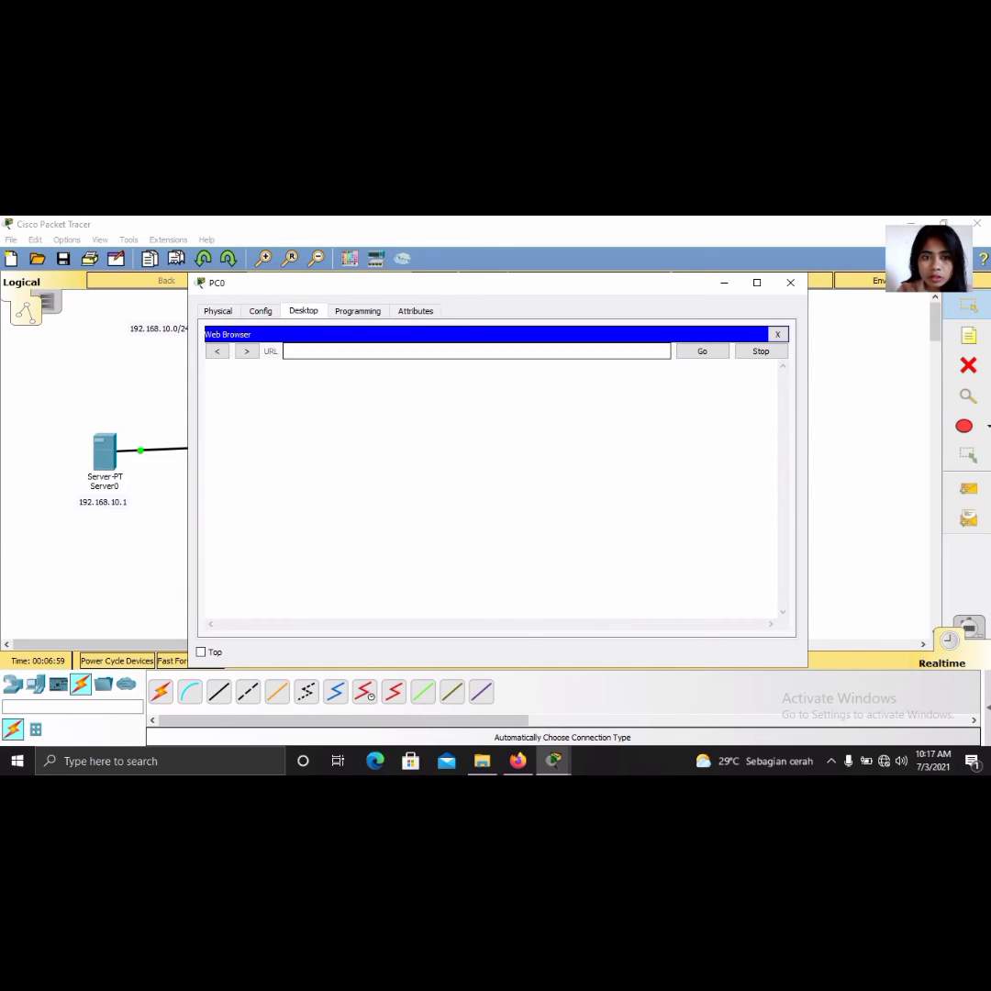
left_click(354, 351)
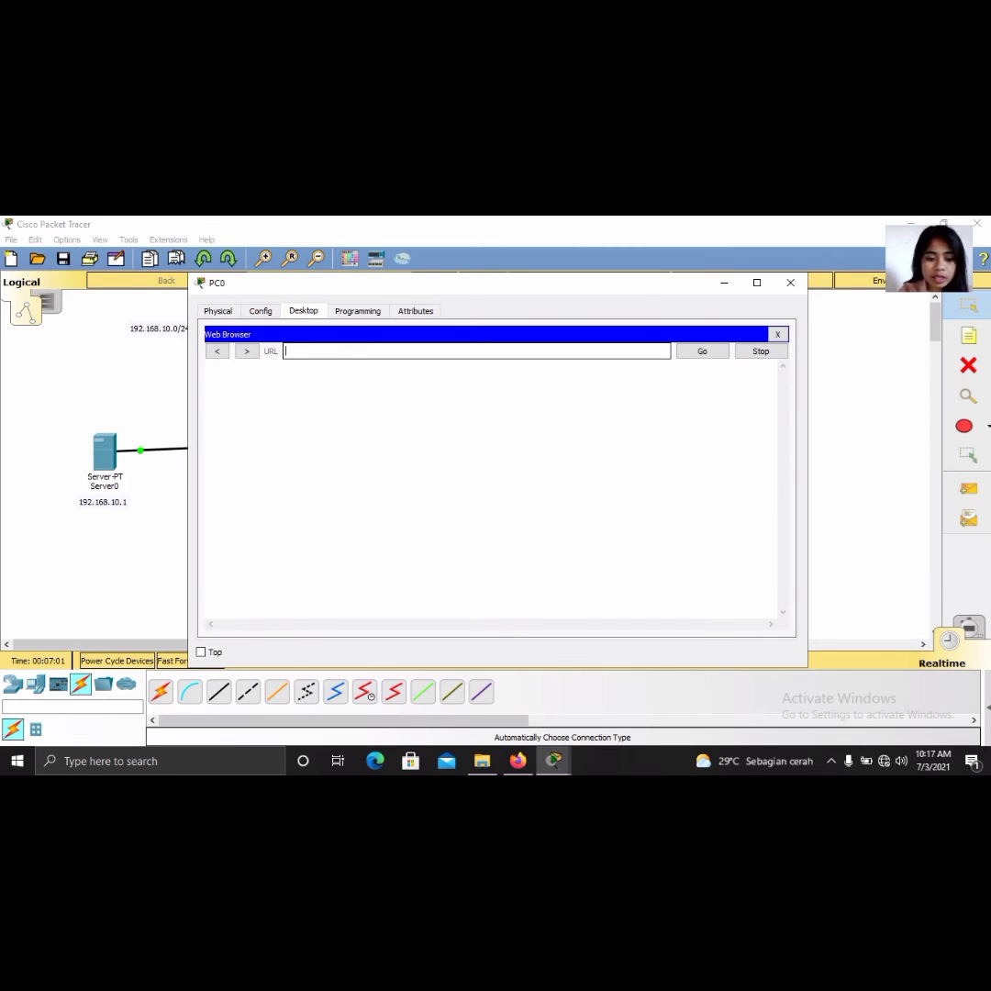
type("192.")
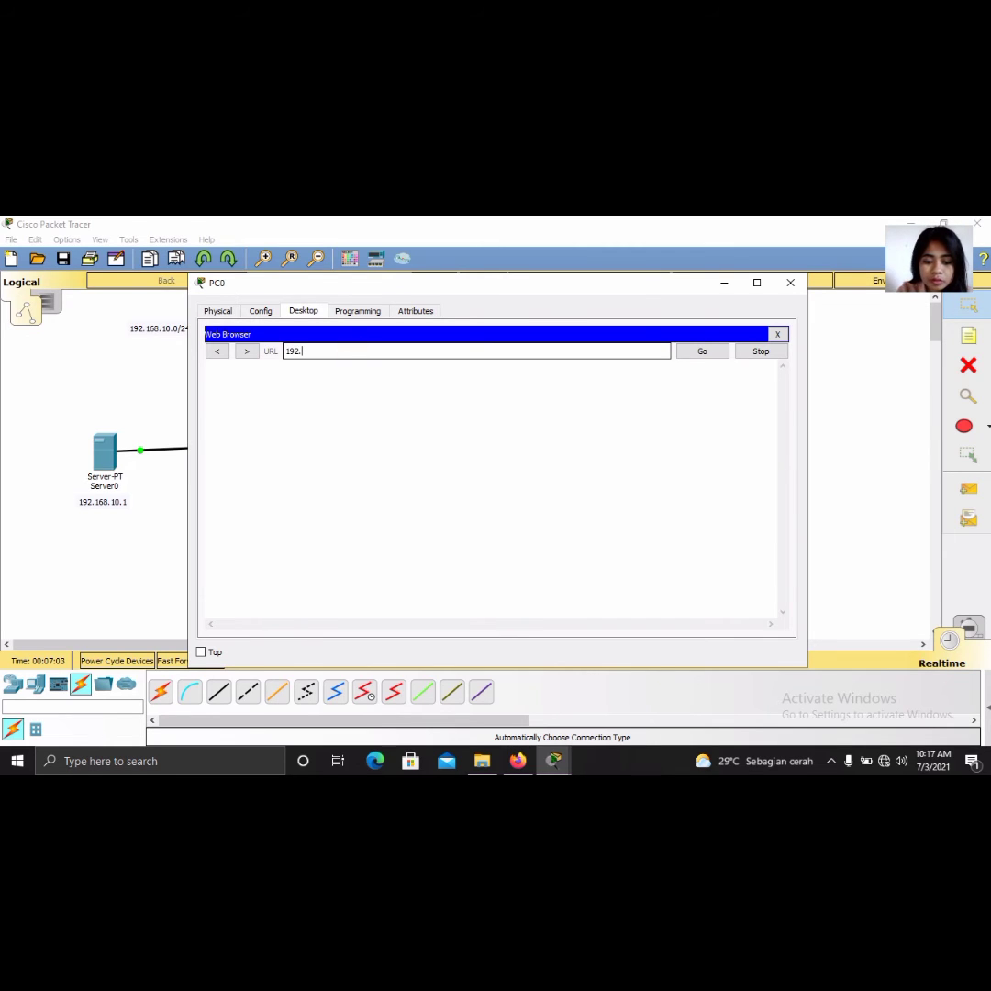
type("168")
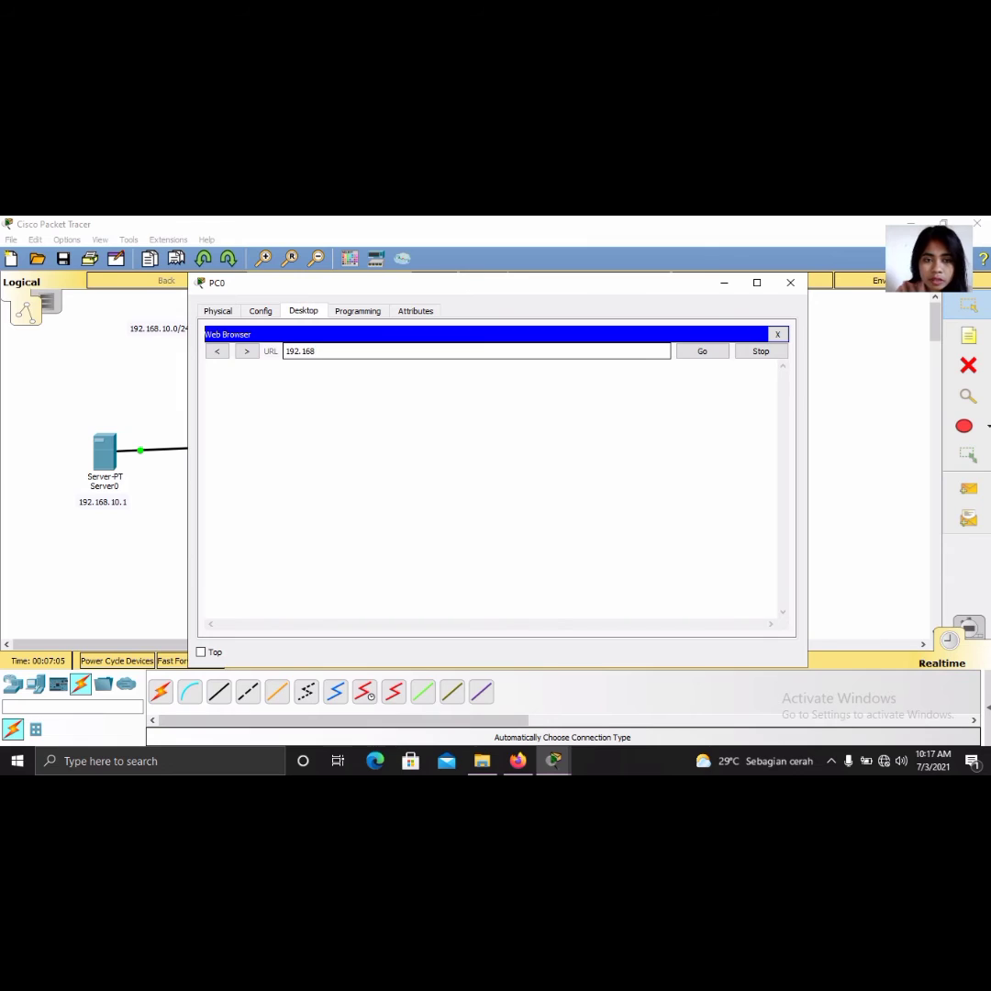
type(".10.1")
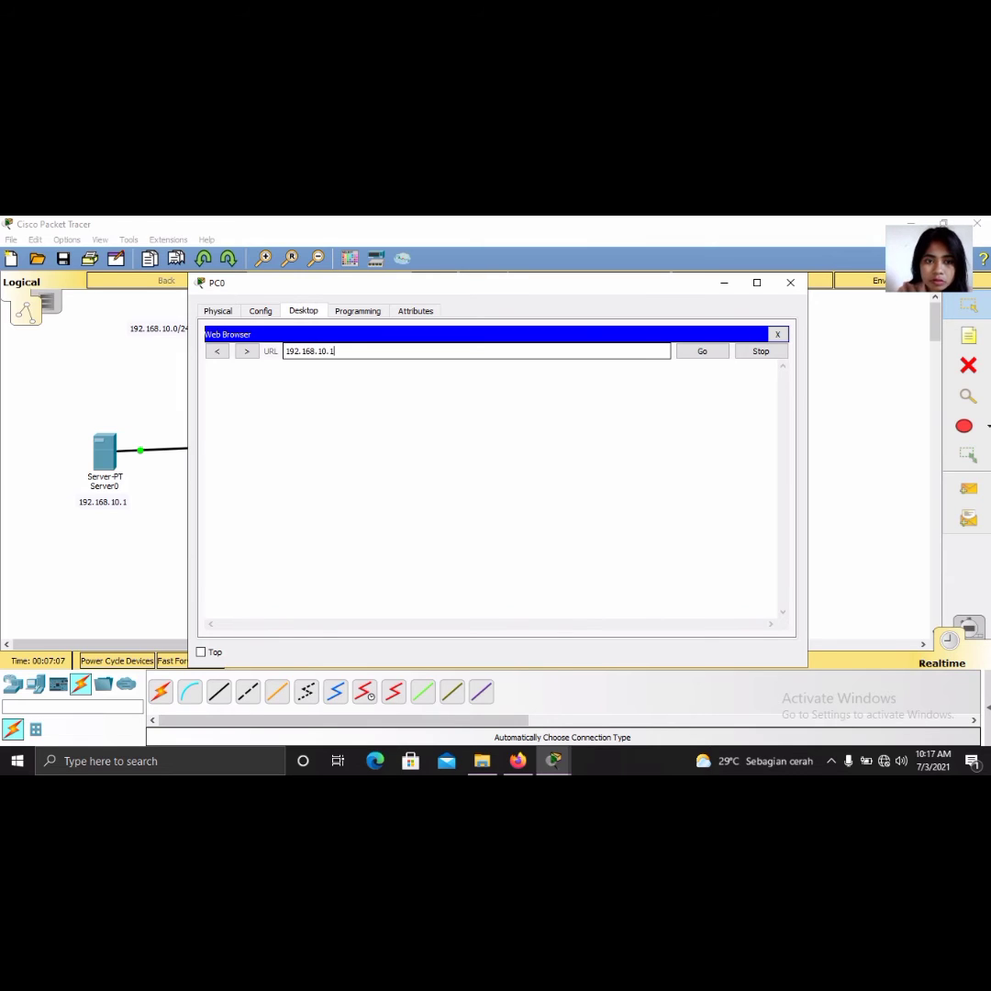
key("Return")
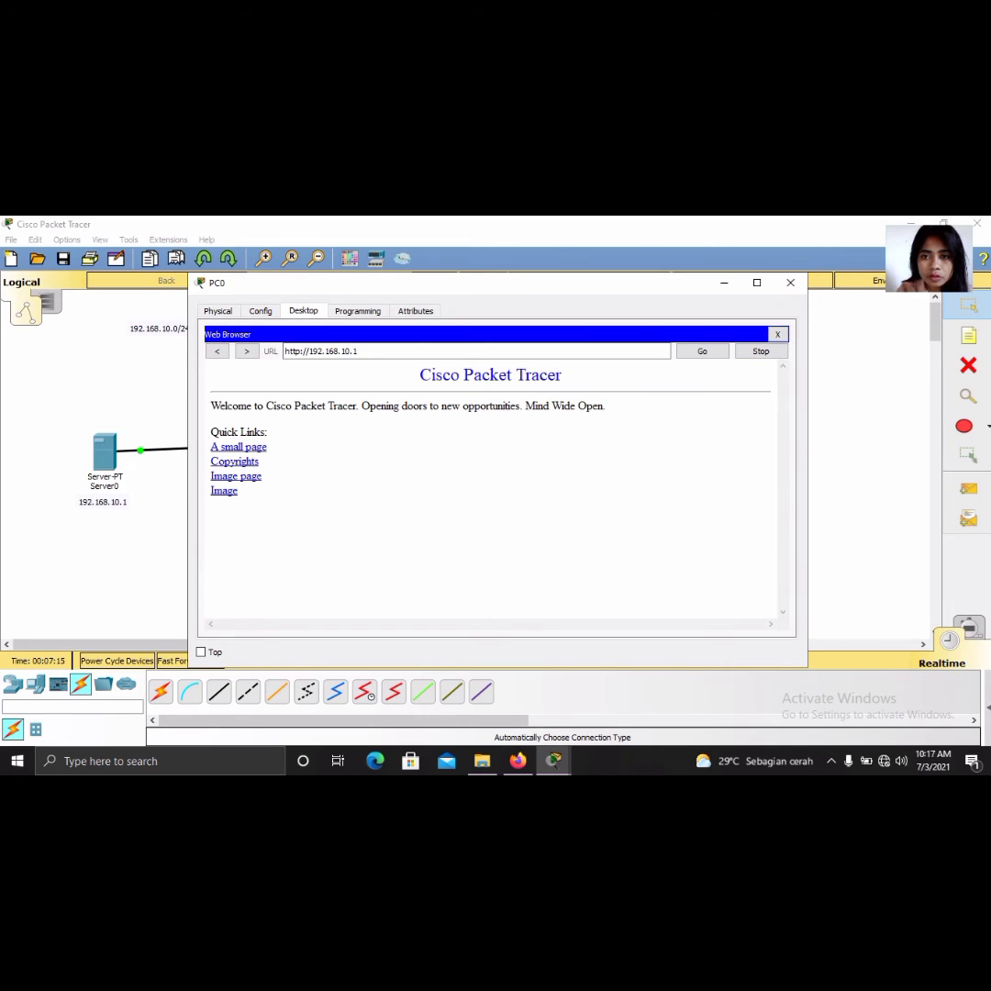
left_click(790, 282)
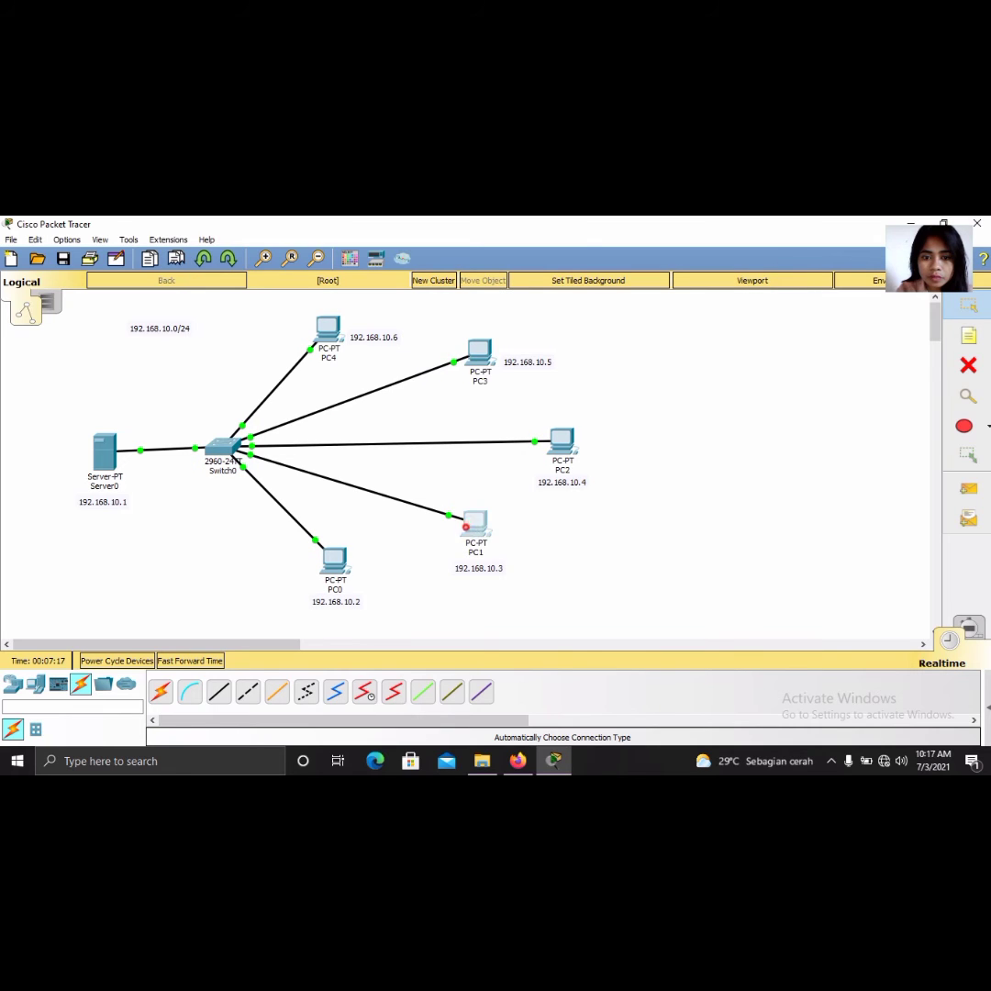
Review PC1's IP configuration and close the configuration view.
left_click(473, 523)
left_click(262, 368)
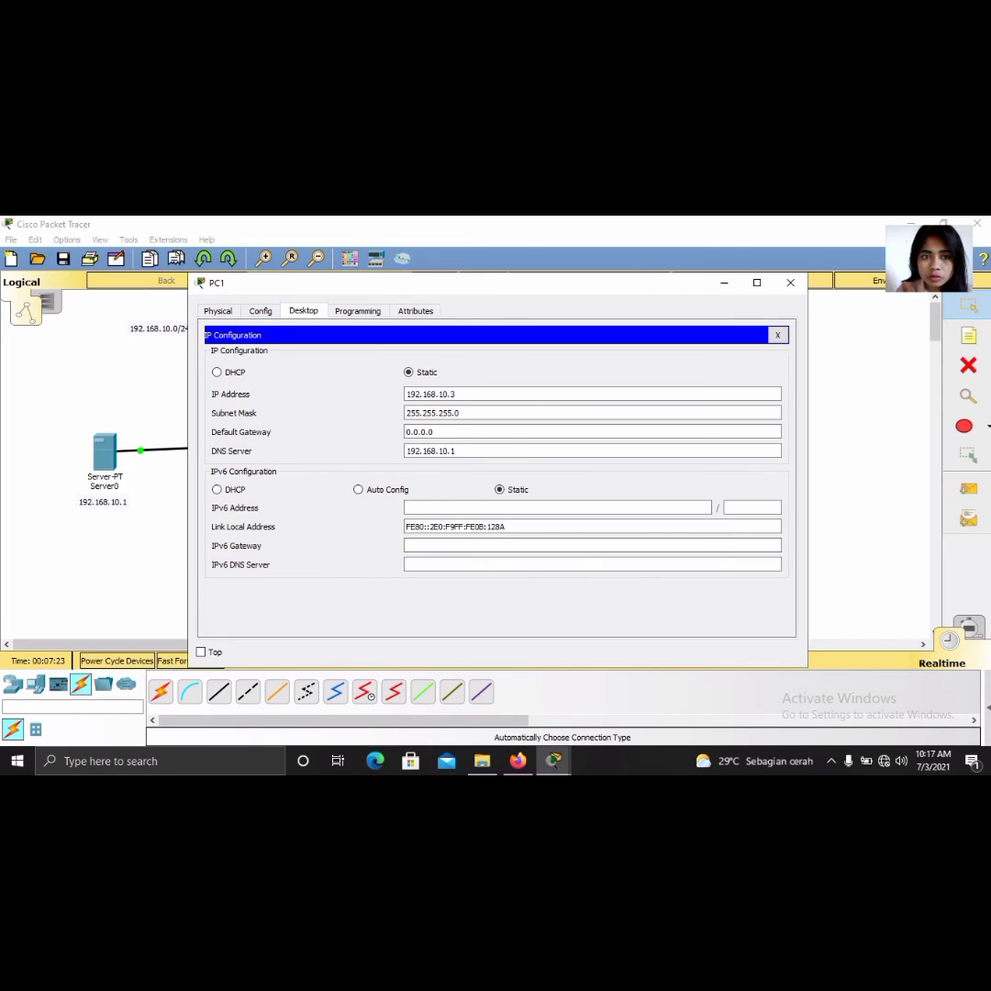
left_click(264, 311)
left_click(293, 313)
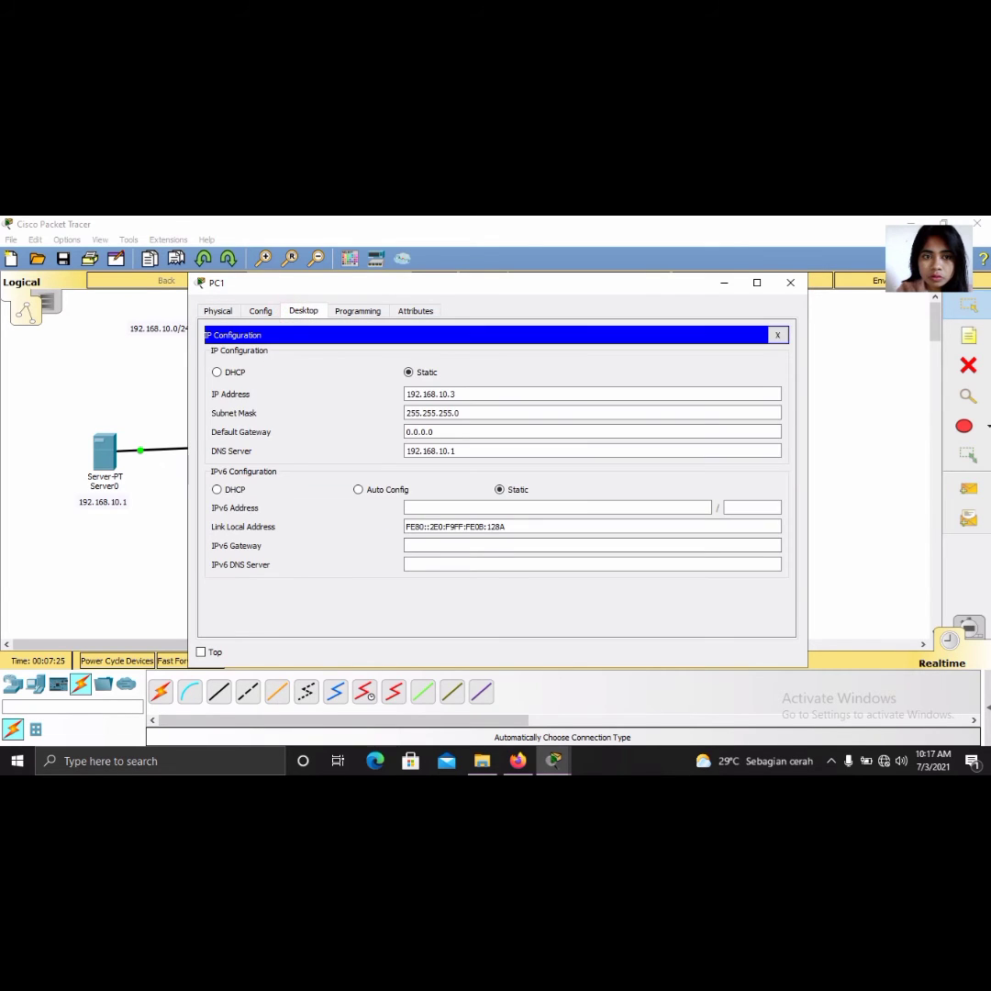
left_click(778, 335)
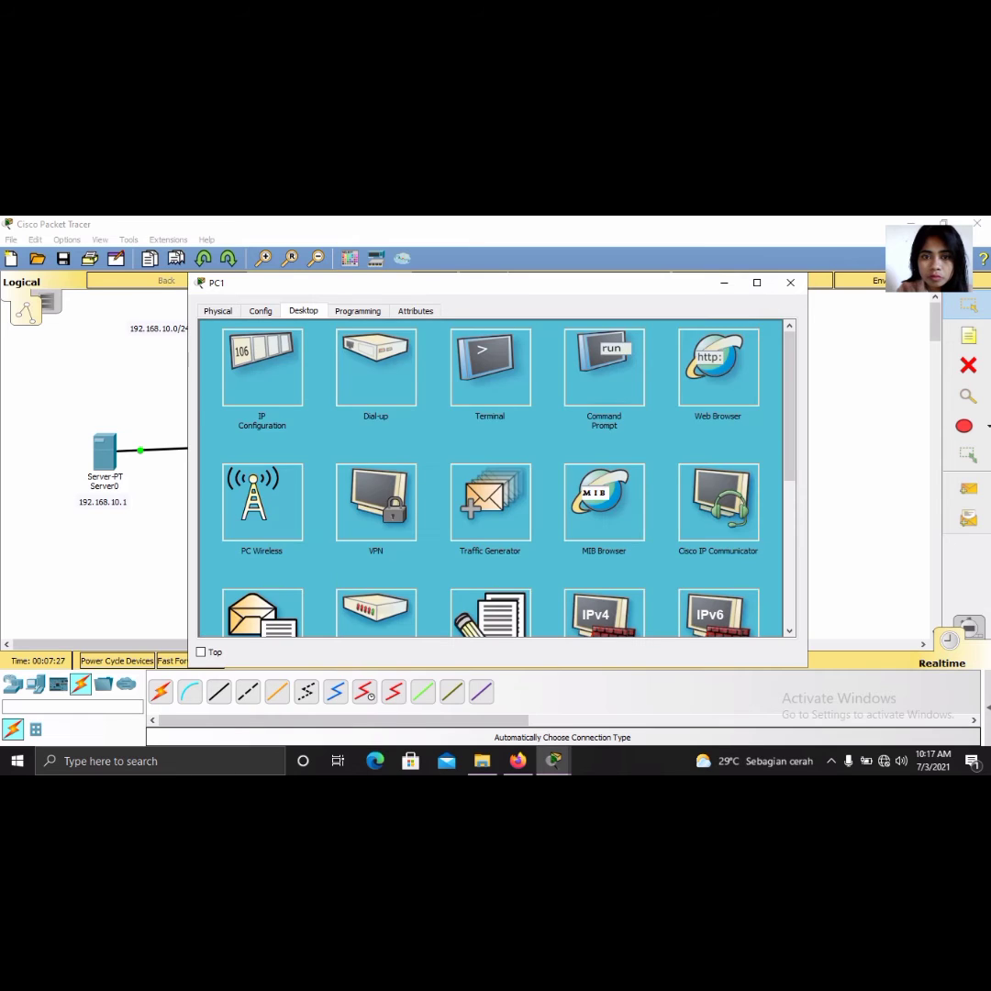
Load 192.168.10.1 in PC1's web browser to test access to the server, and close PC1's window.
left_click(720, 366)
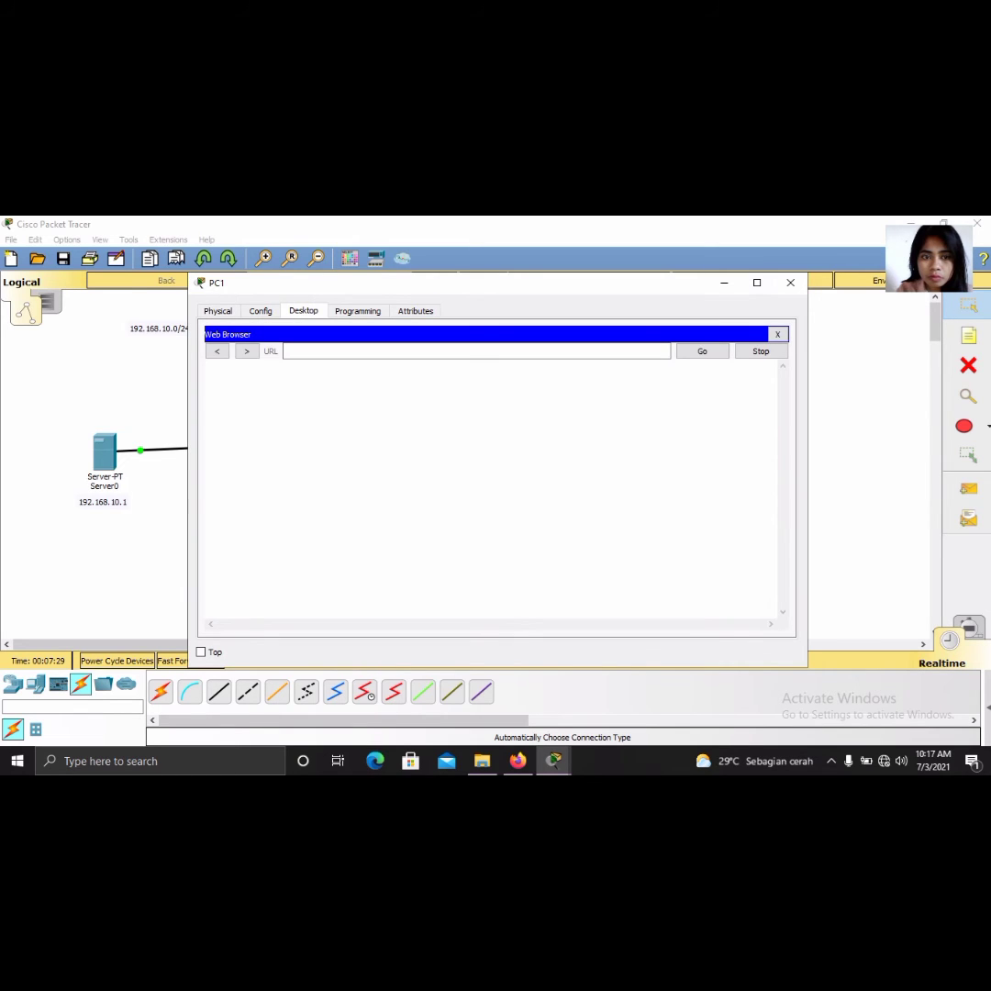
left_click(360, 351)
type("192.168.10.1")
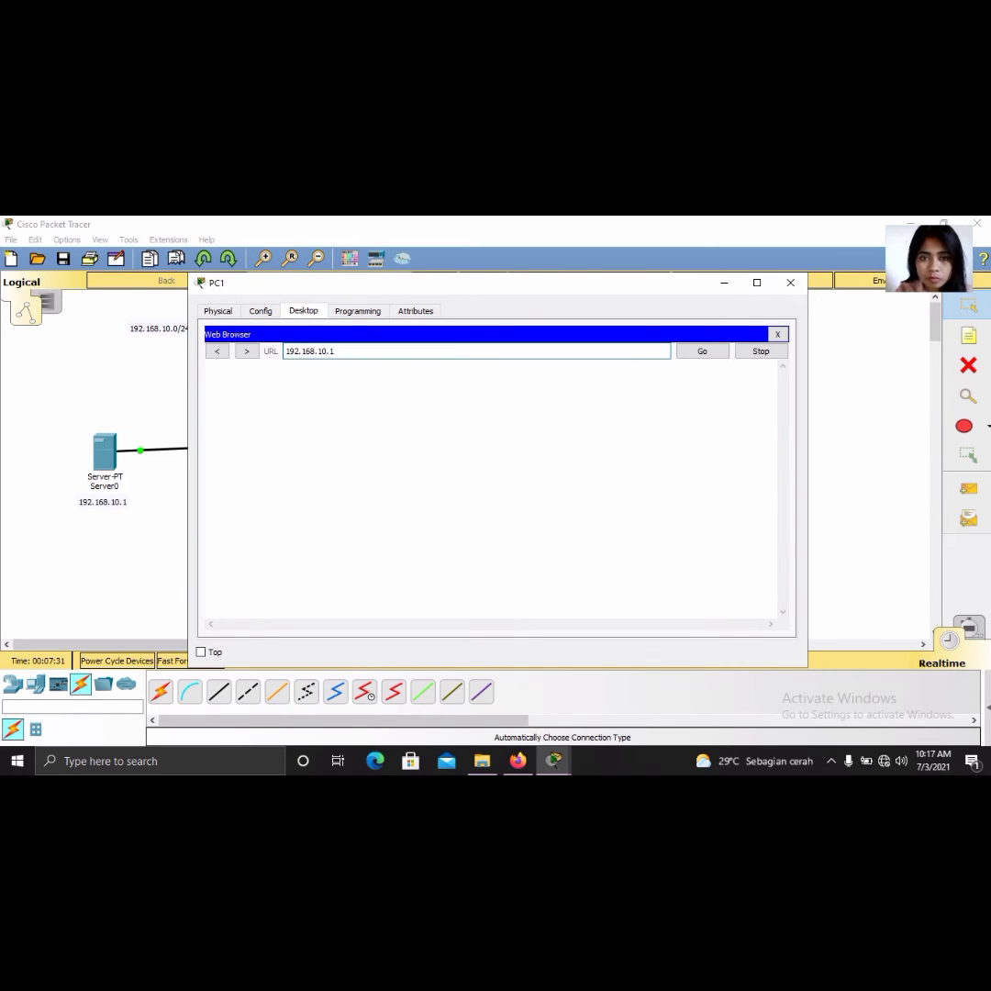
key("Return")
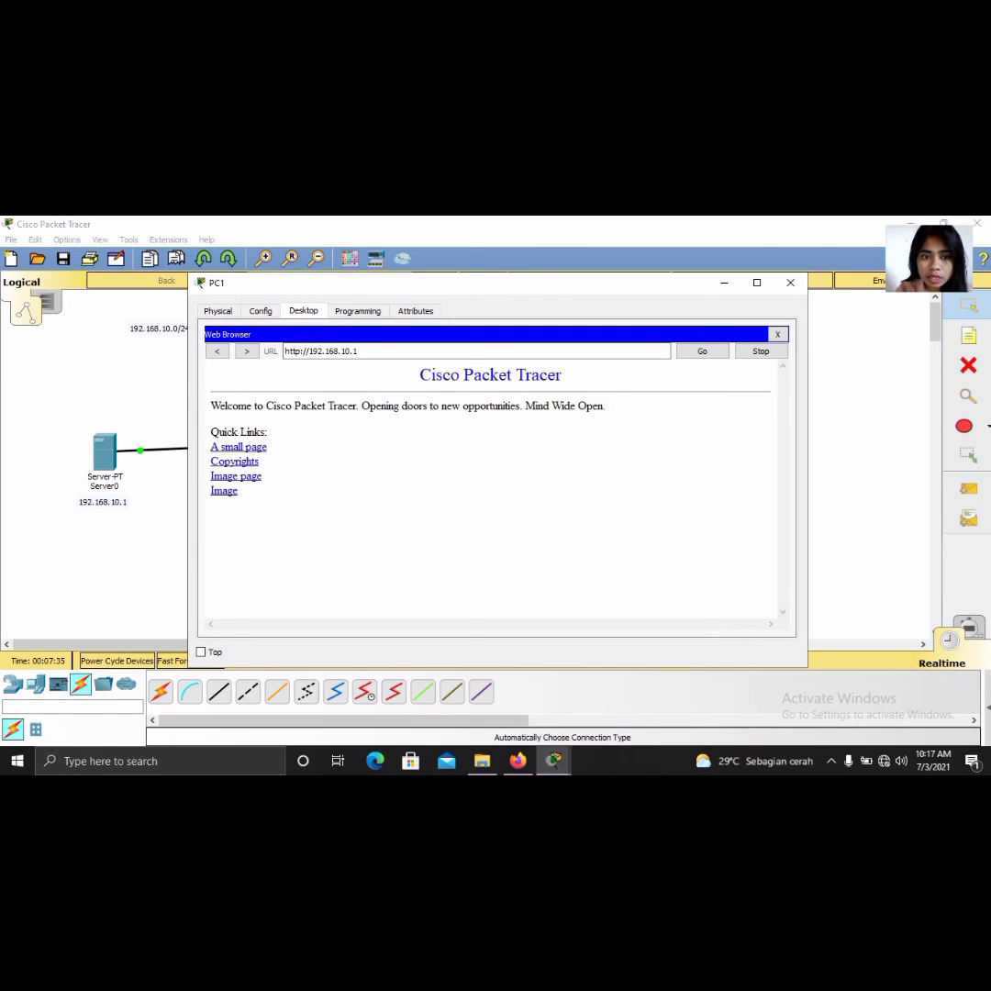
left_click(791, 283)
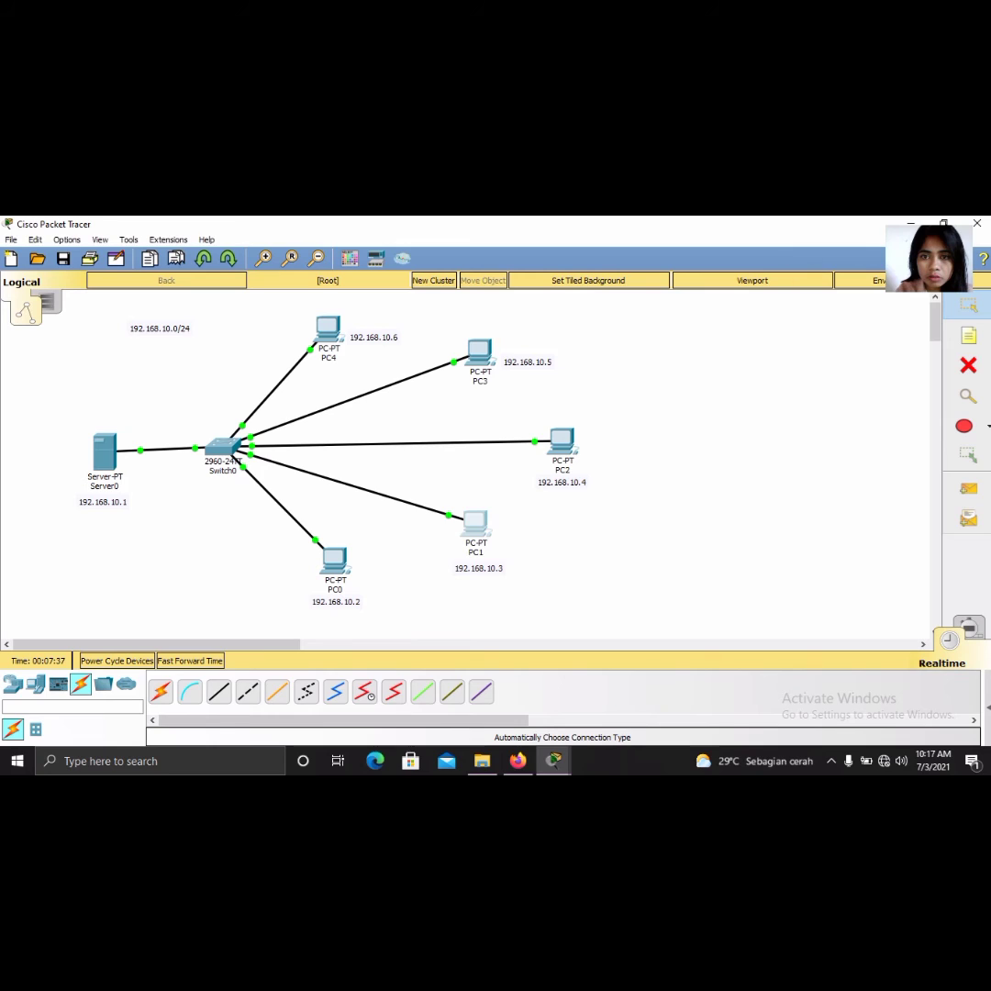
Load 192.168.10.1 in PC2's web browser to test access to the server, and close PC2's window.
left_click(561, 443)
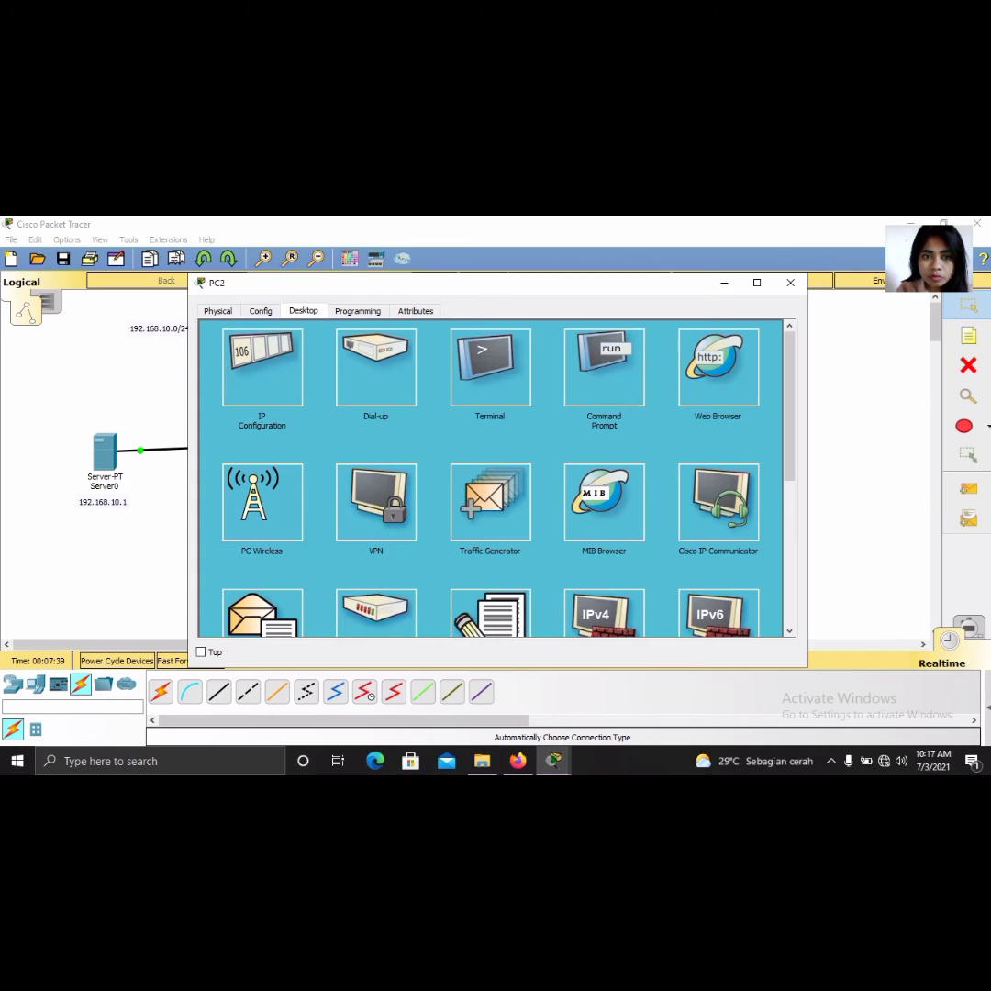
left_click(718, 367)
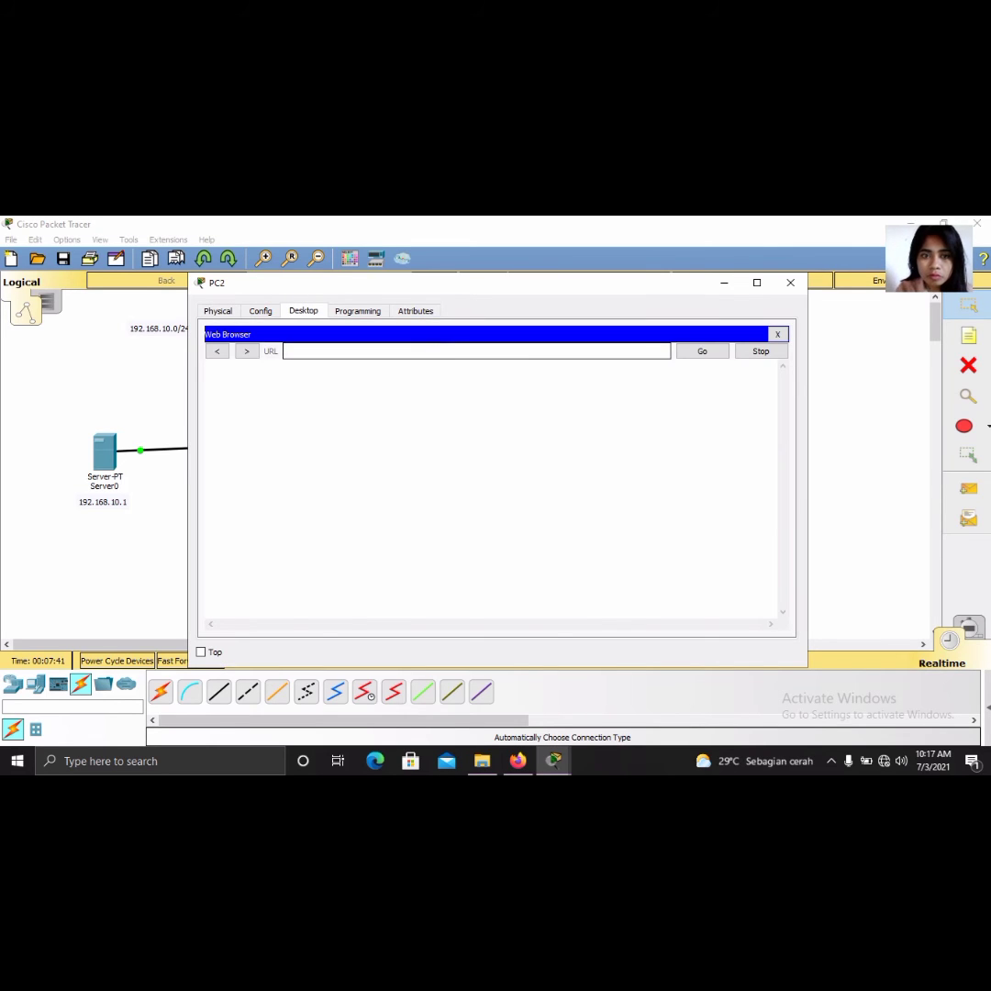
type("192.168.10.1")
left_click(702, 350)
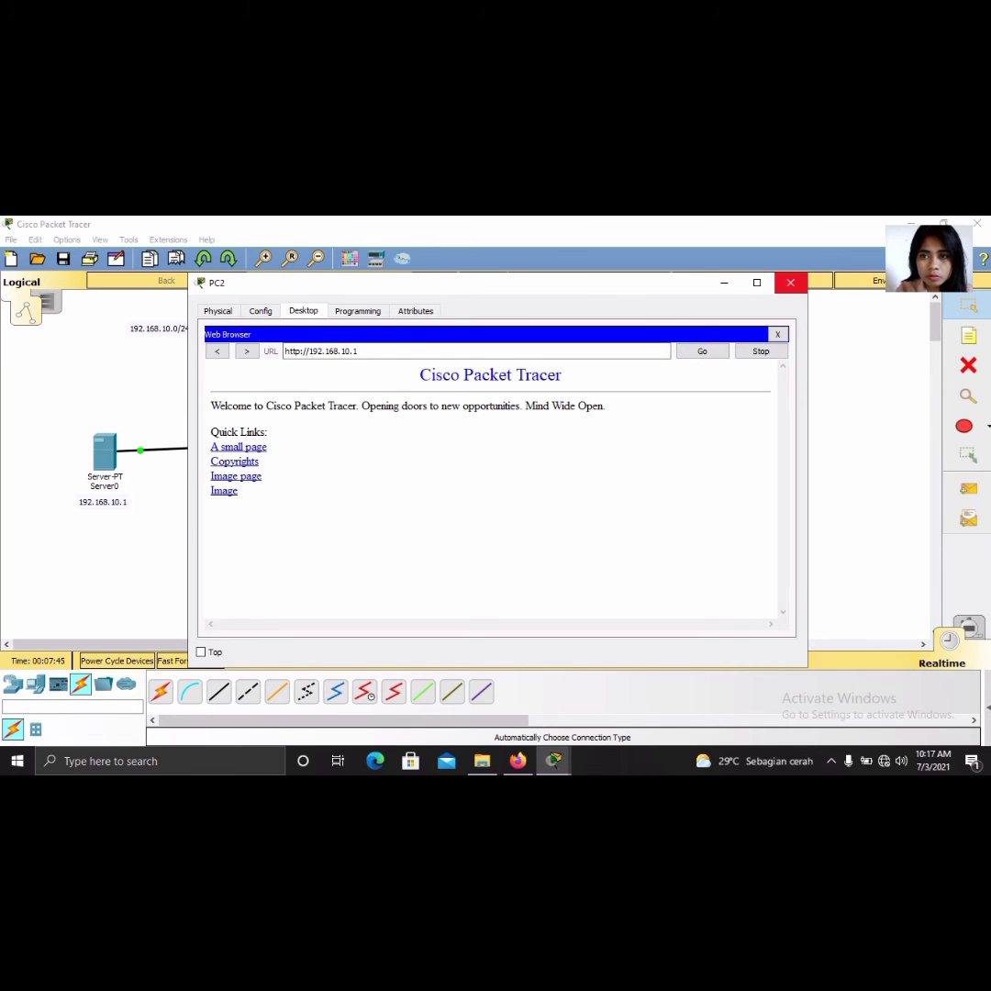
left_click(790, 283)
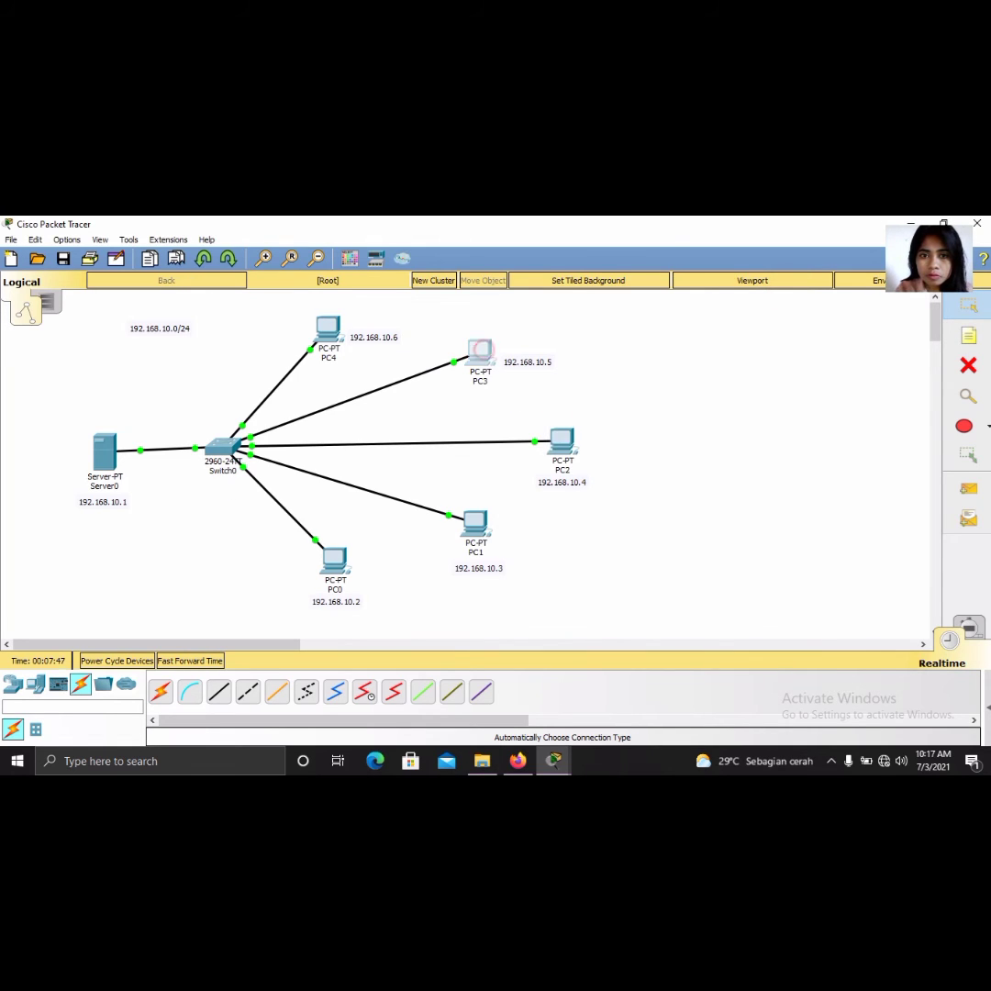
Load 192.168.10.1 in PC3's web browser to test access to the server, and close PC3's window.
left_click(479, 352)
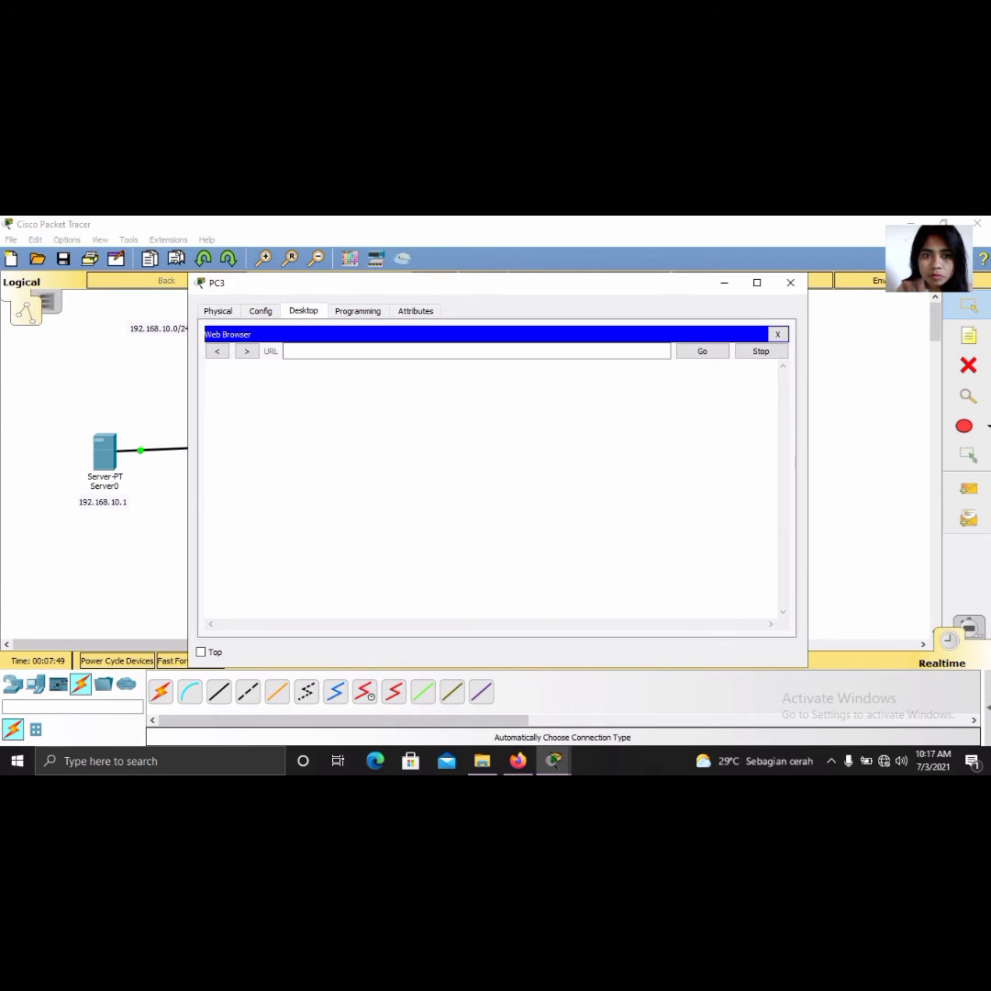
type("192.168.10.1")
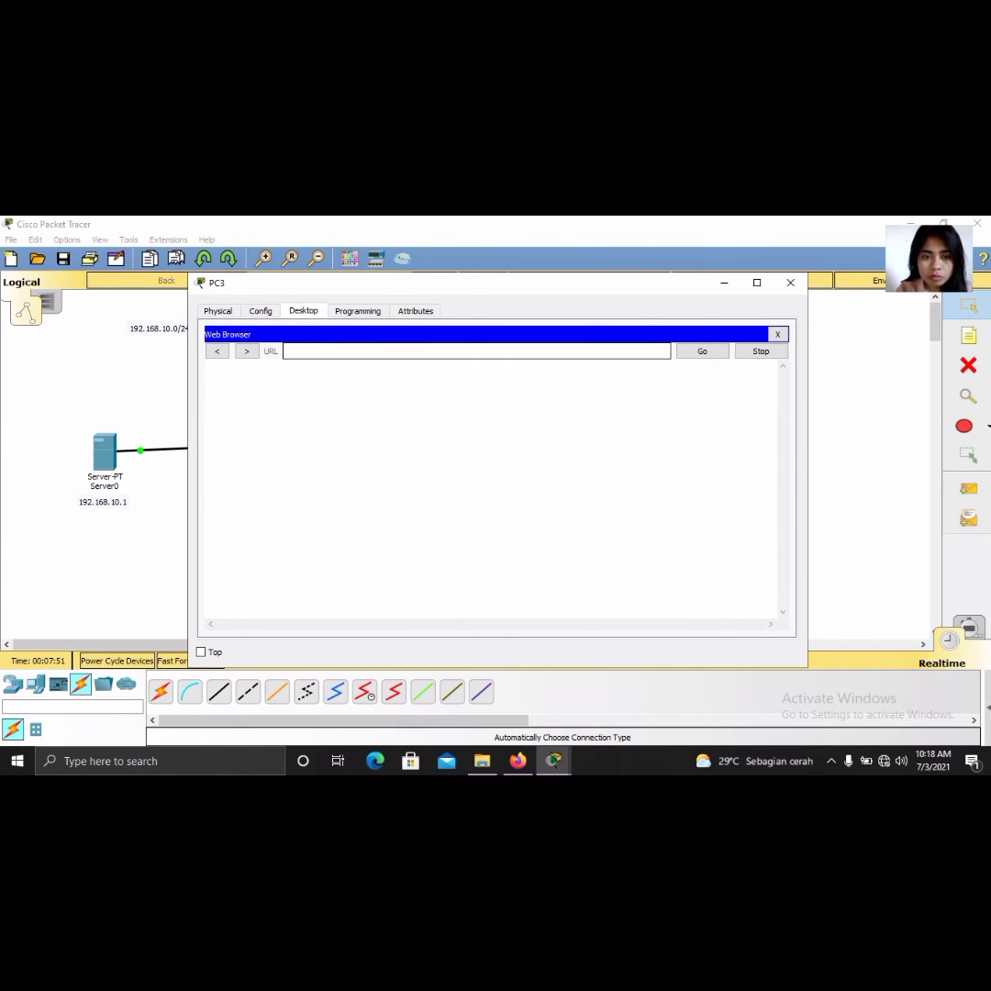
key("Return")
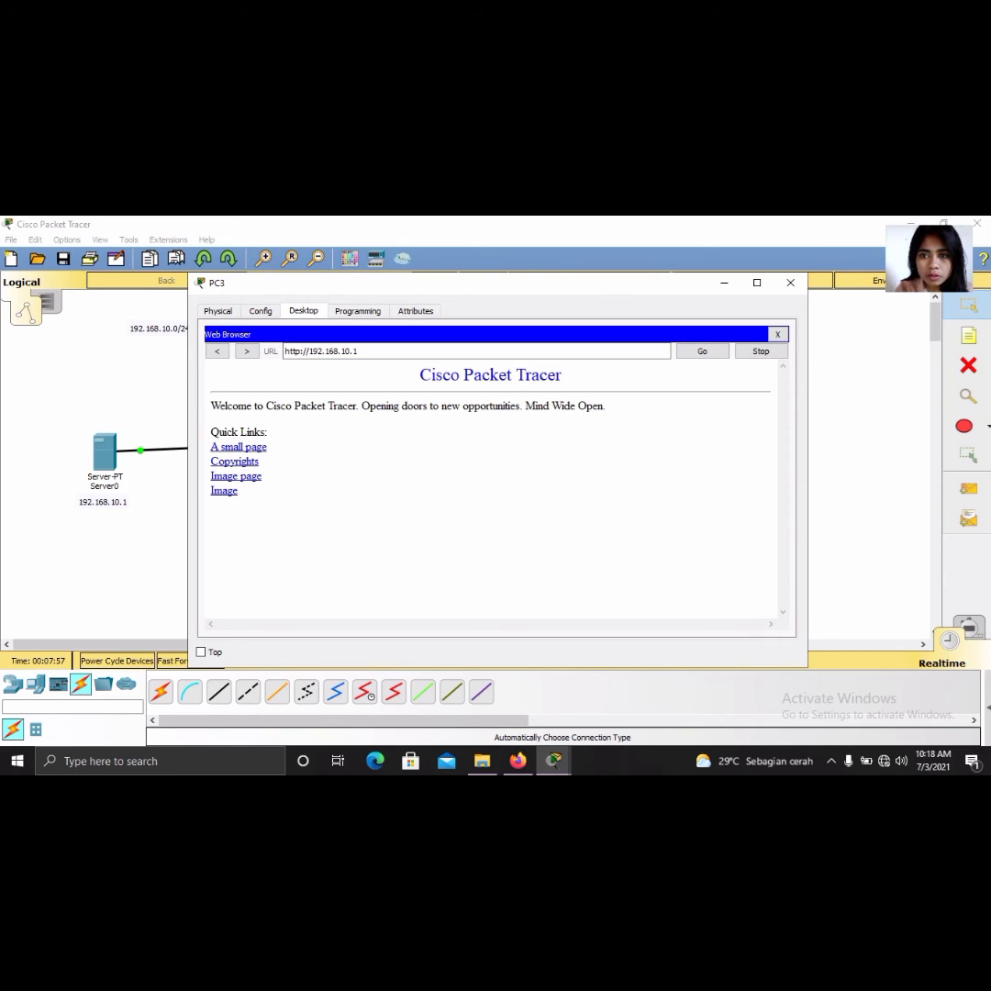
left_click(790, 282)
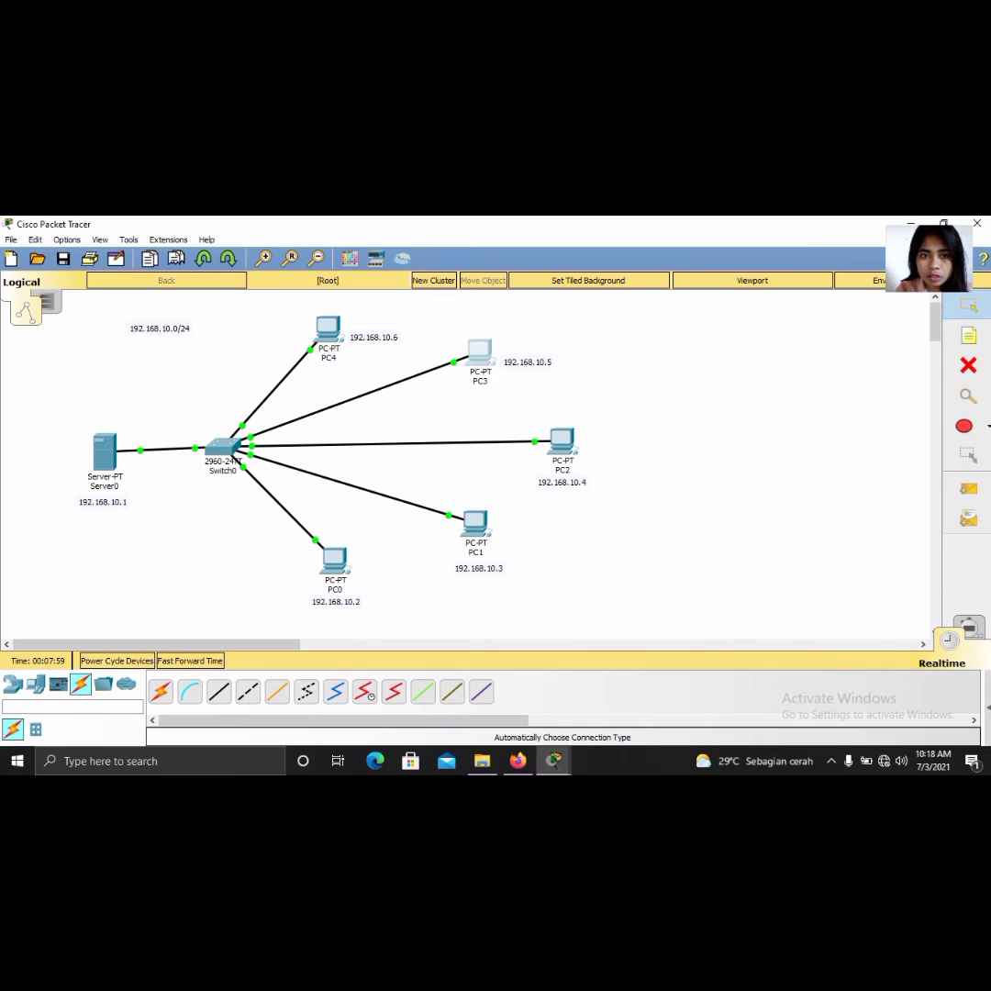
Load 192.168.10.1 in PC4's web browser to test access to the server, and close PC4's window.
left_click(328, 328)
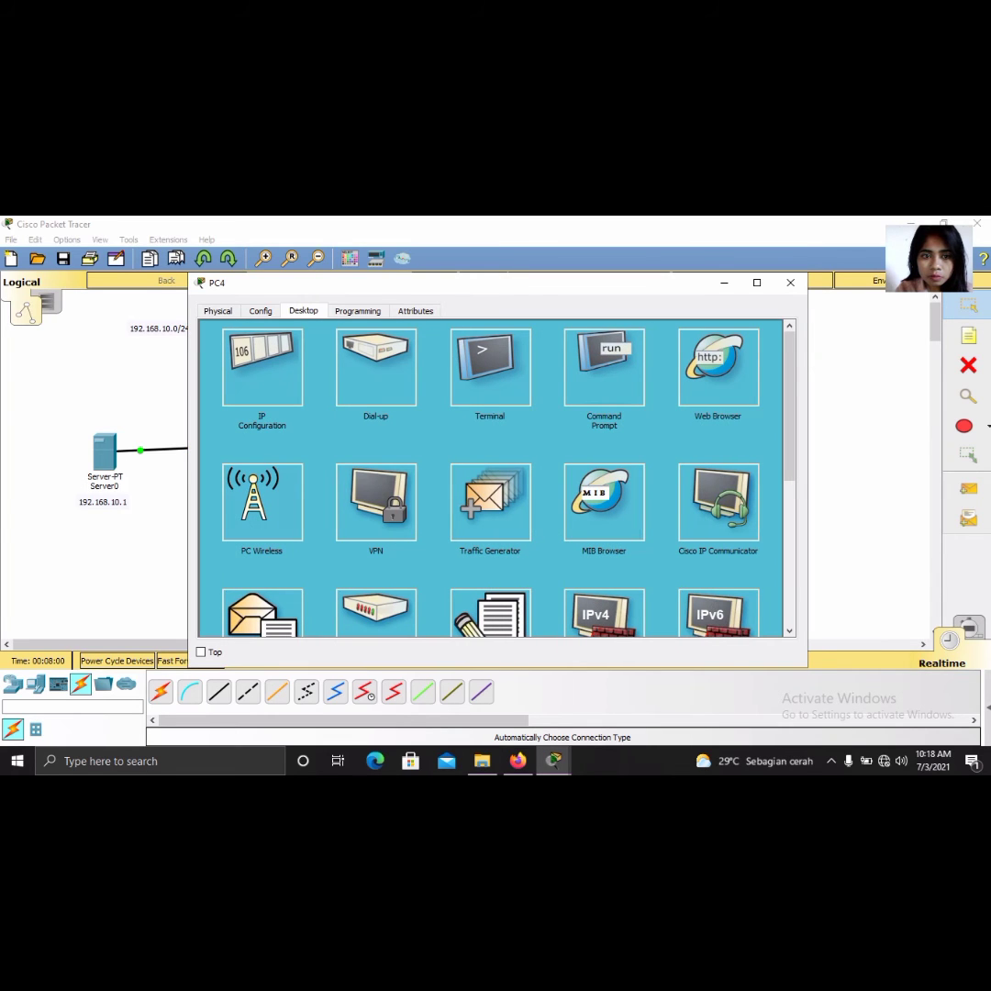
left_click(718, 367)
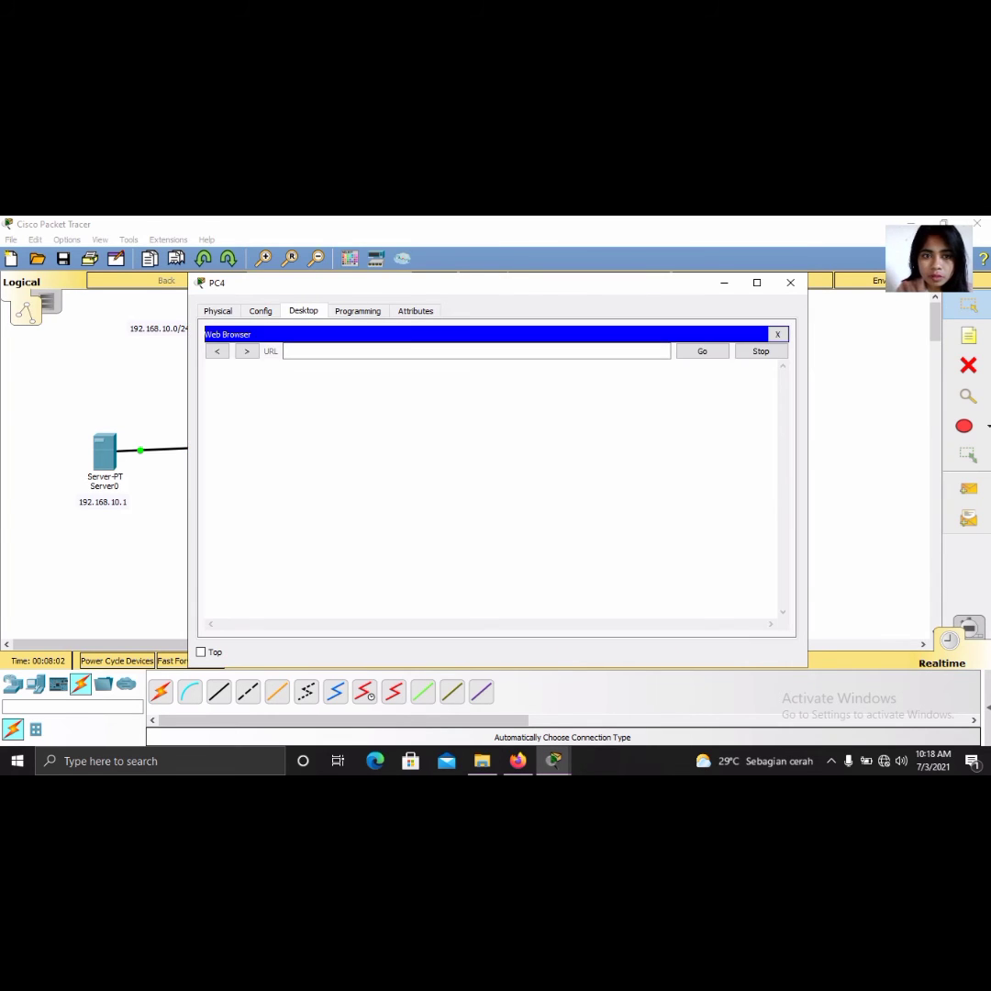
left_click(415, 352)
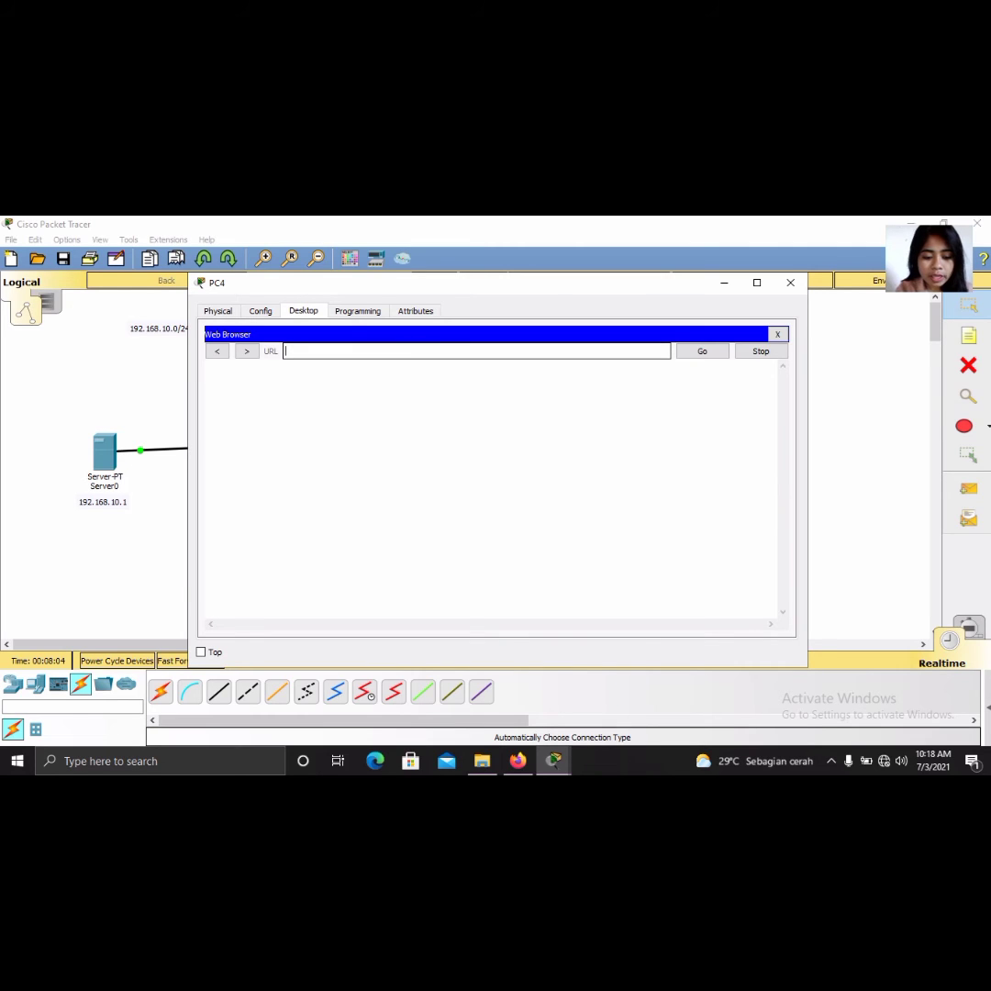
type("192.168.10.1")
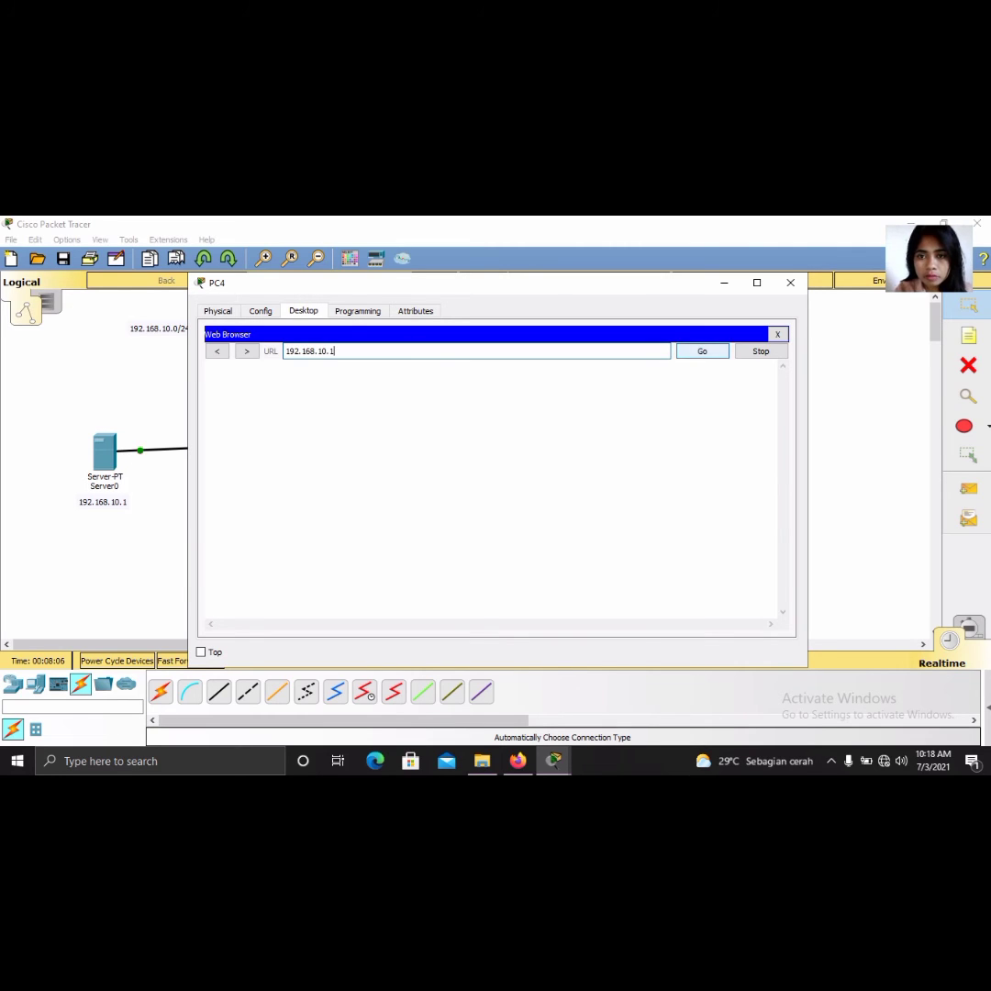
left_click(699, 351)
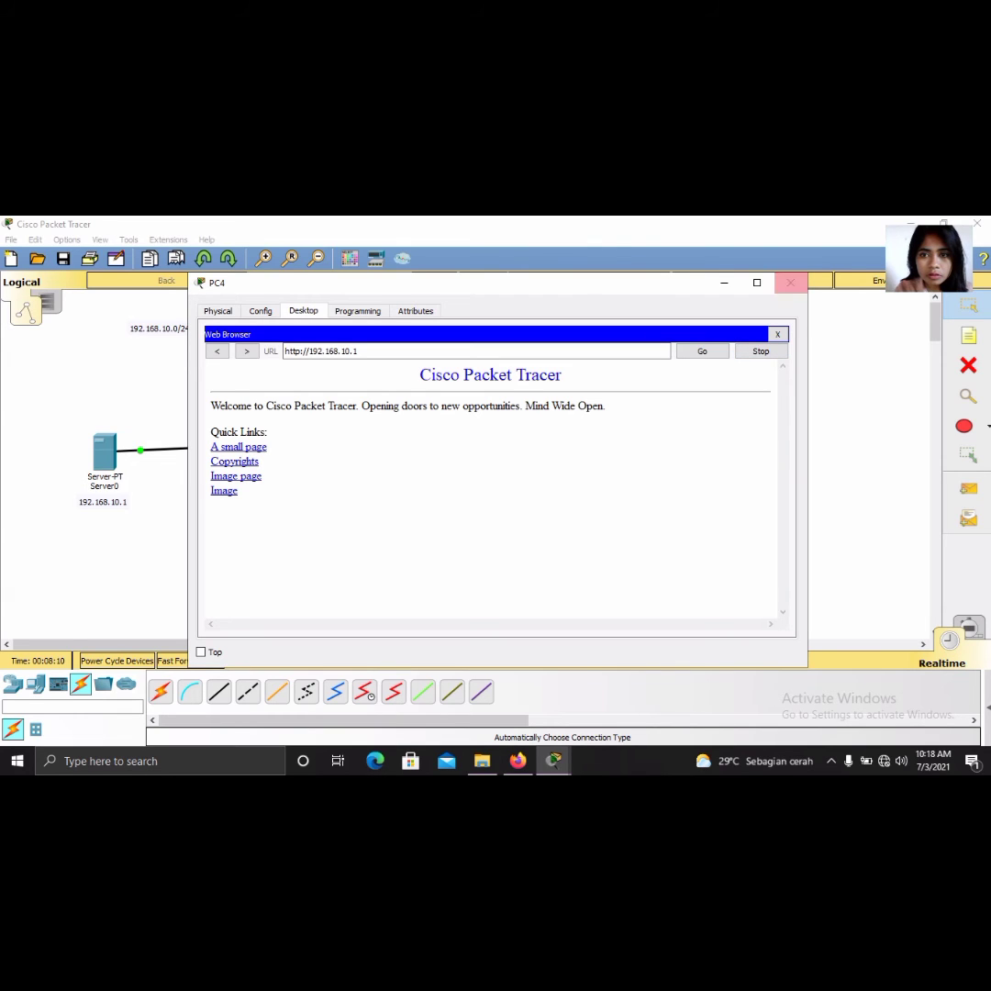
left_click(790, 283)
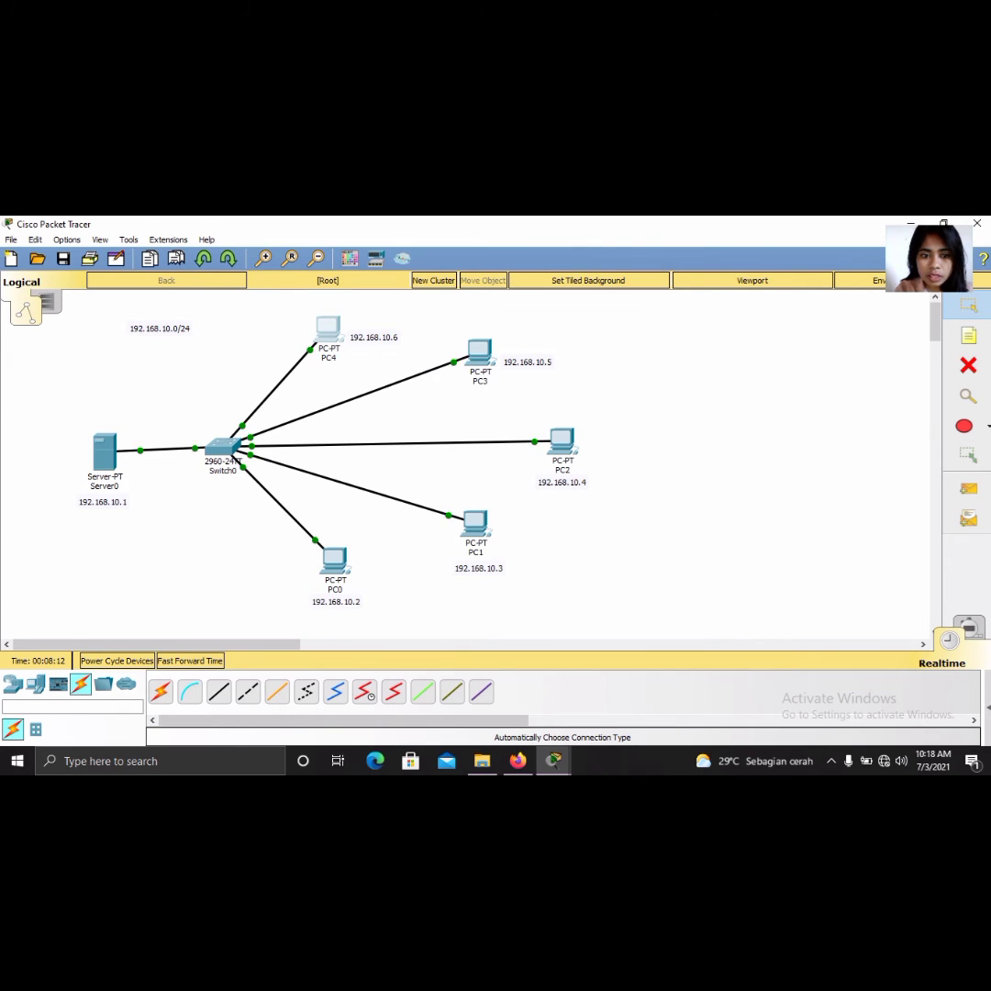
Load jaringan.komputer in PC0's web browser to test access by domain name, and close PC0's window.
left_click(334, 560)
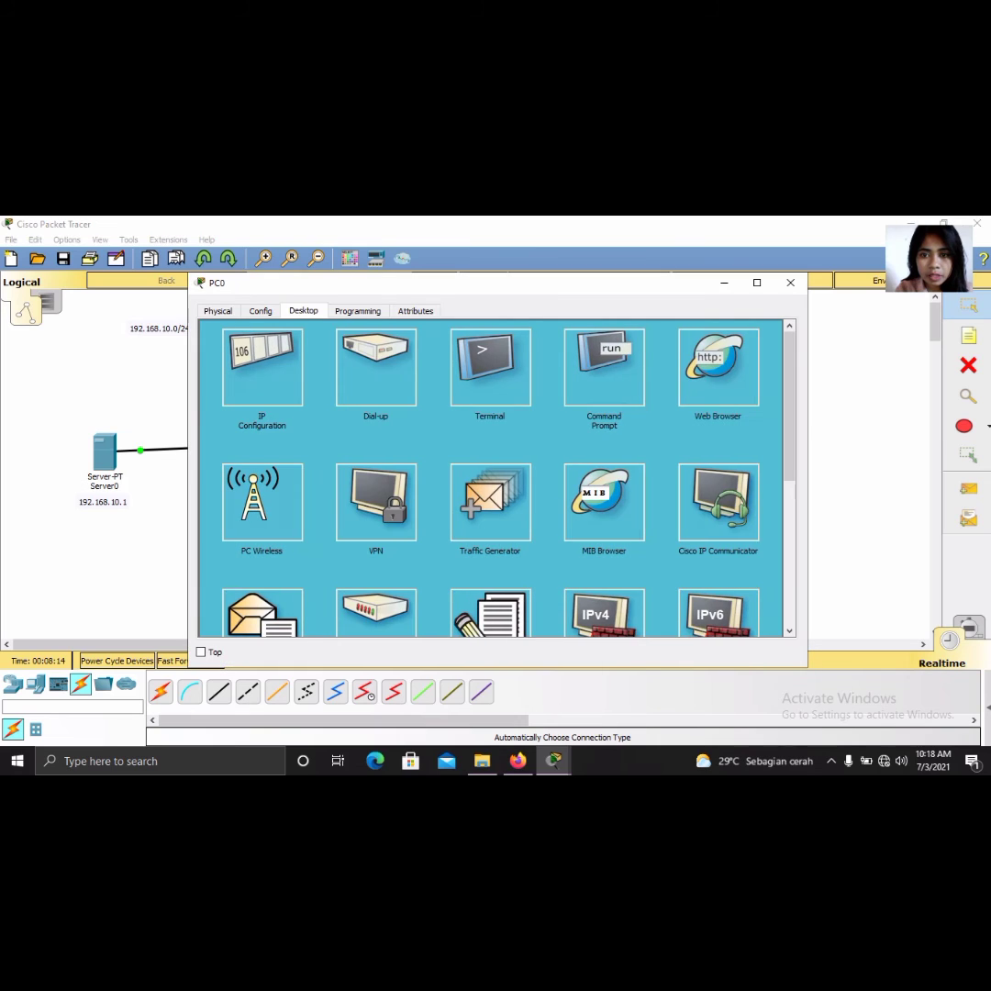
left_click(718, 367)
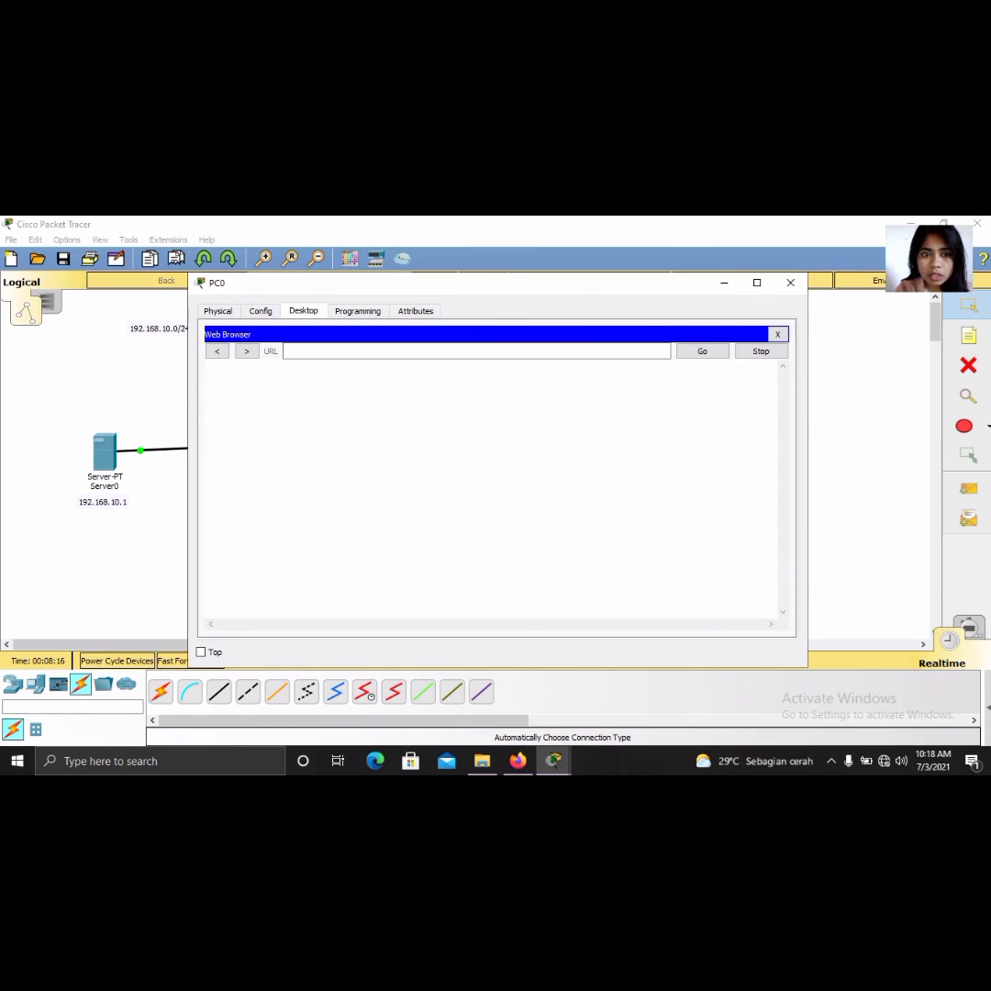
left_click(405, 350)
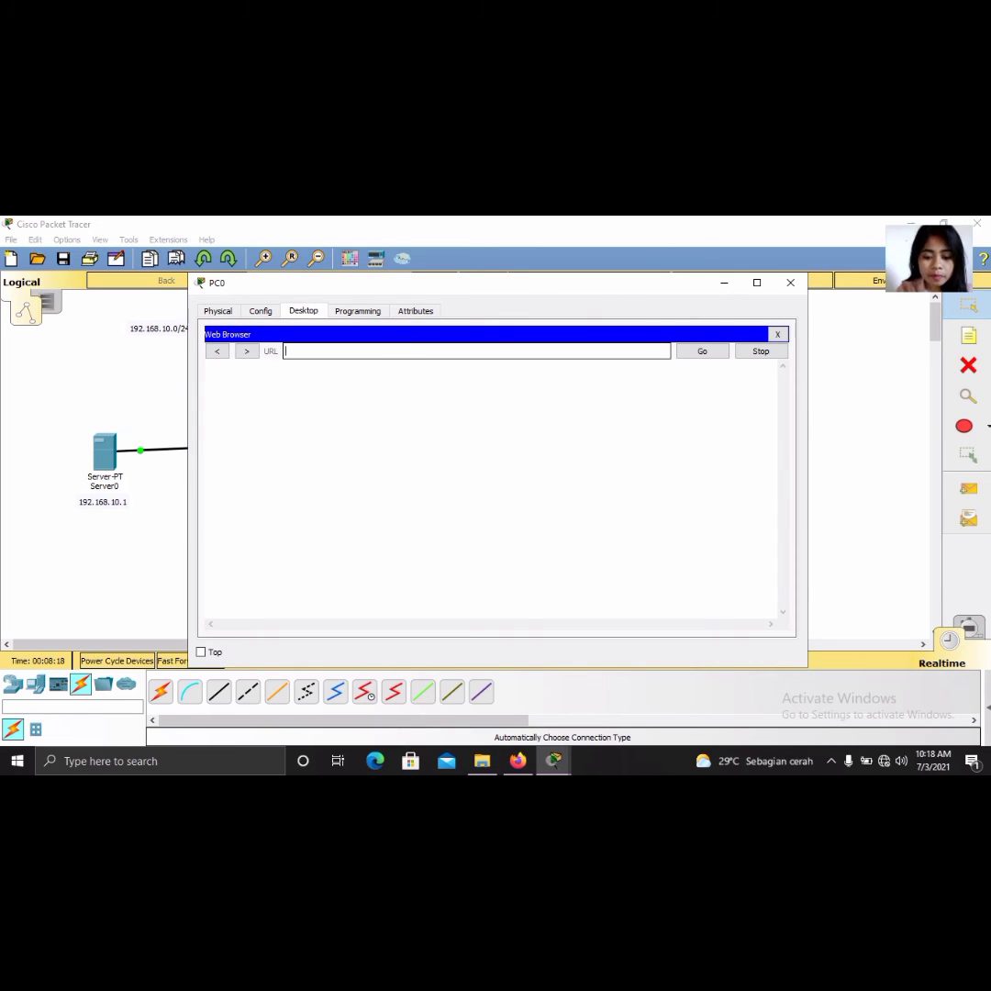
type("kom")
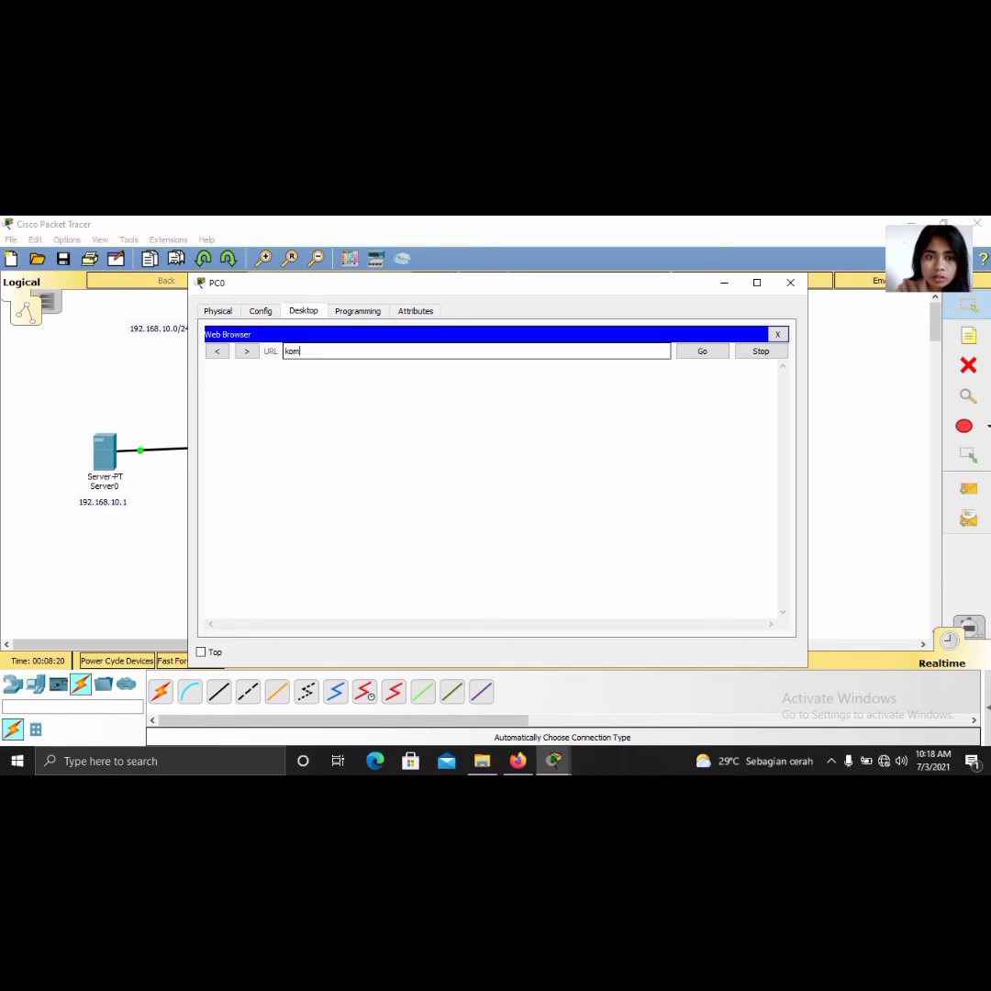
key("BackSpace")
key("BackSpace")
key("BackSpace")
type("jarin")
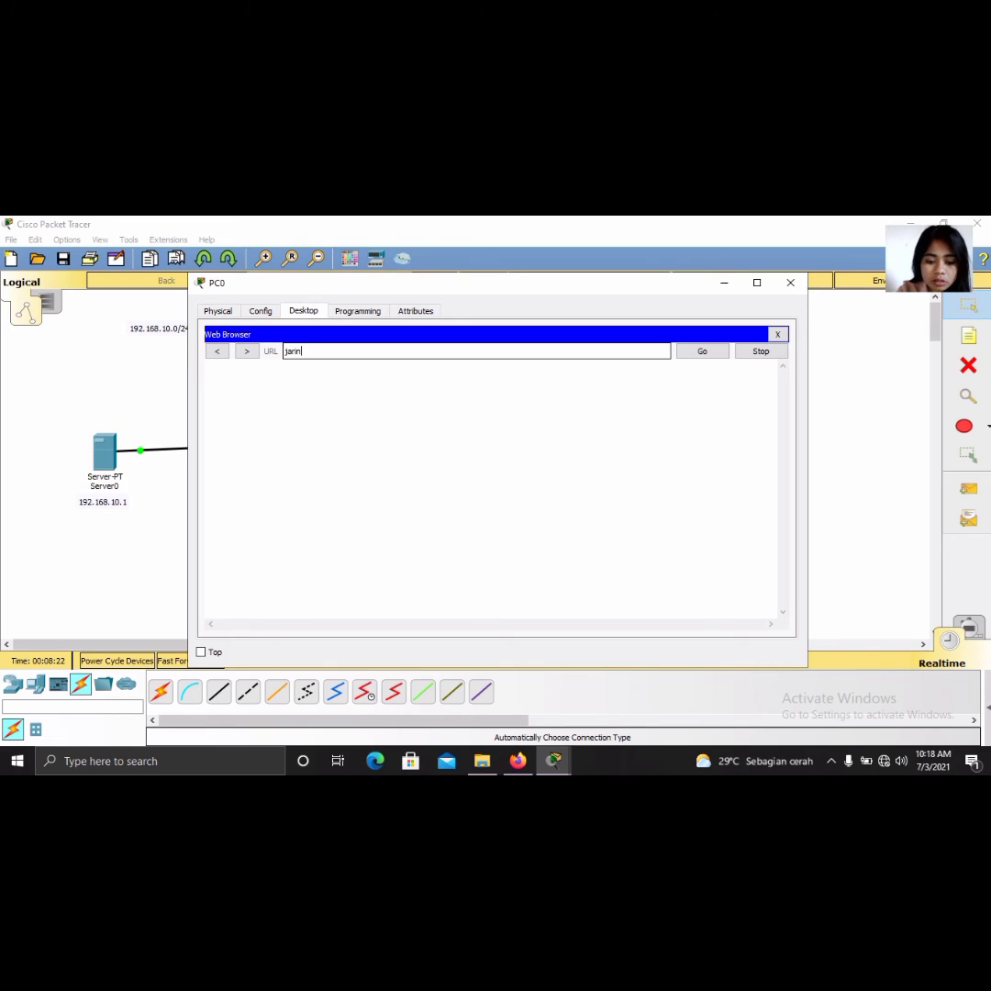
type("gan.")
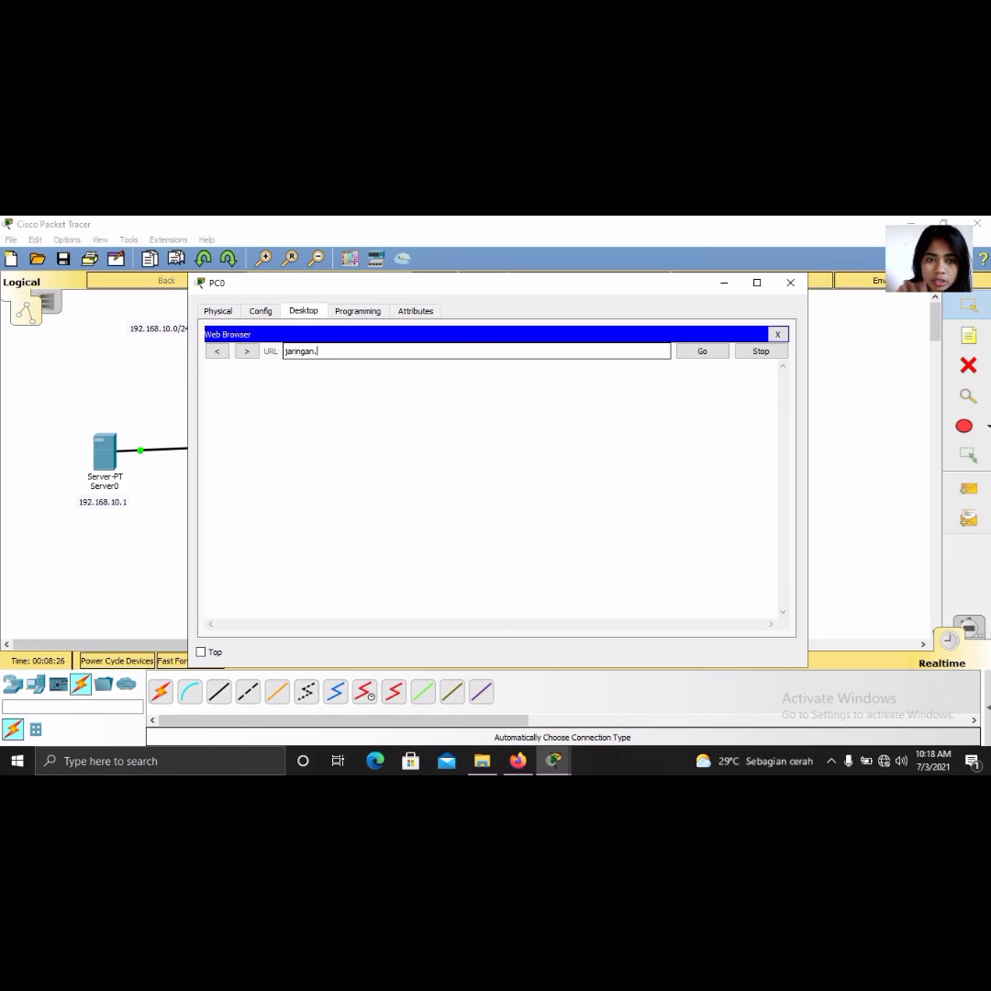
type("komput")
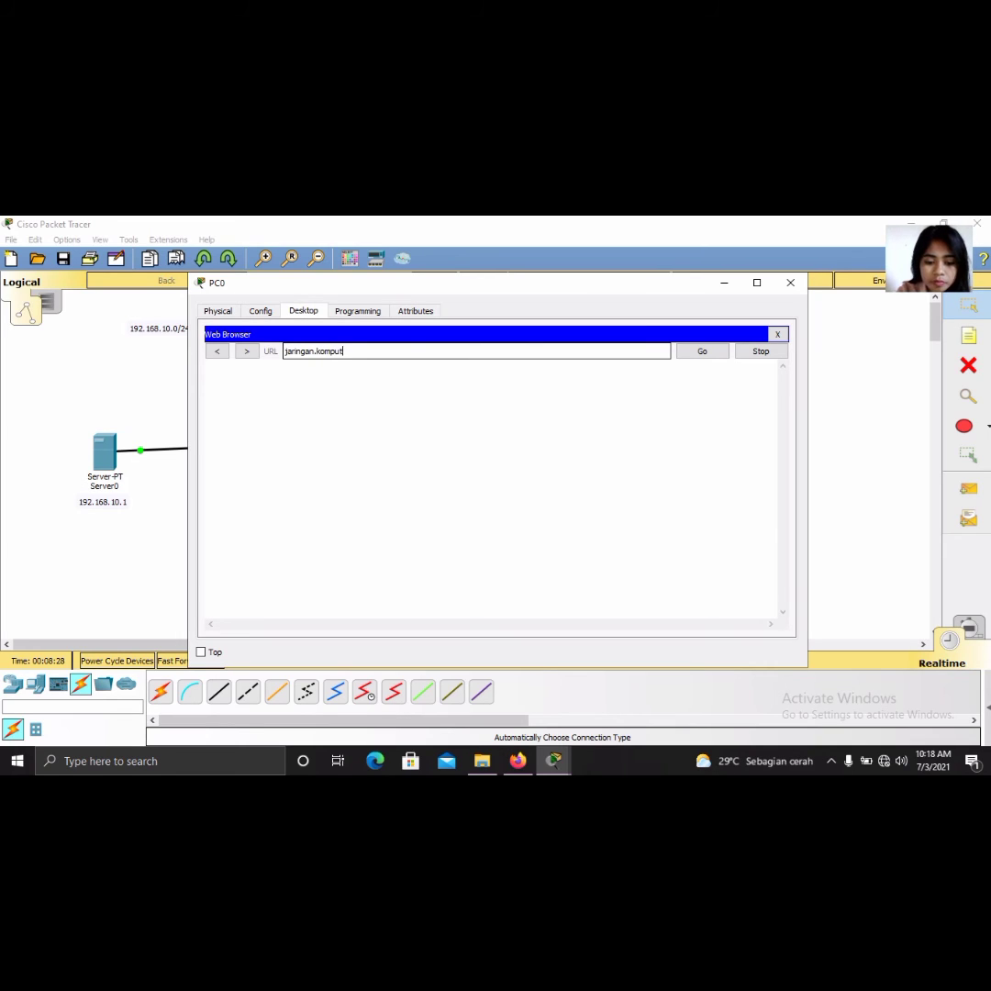
type("er")
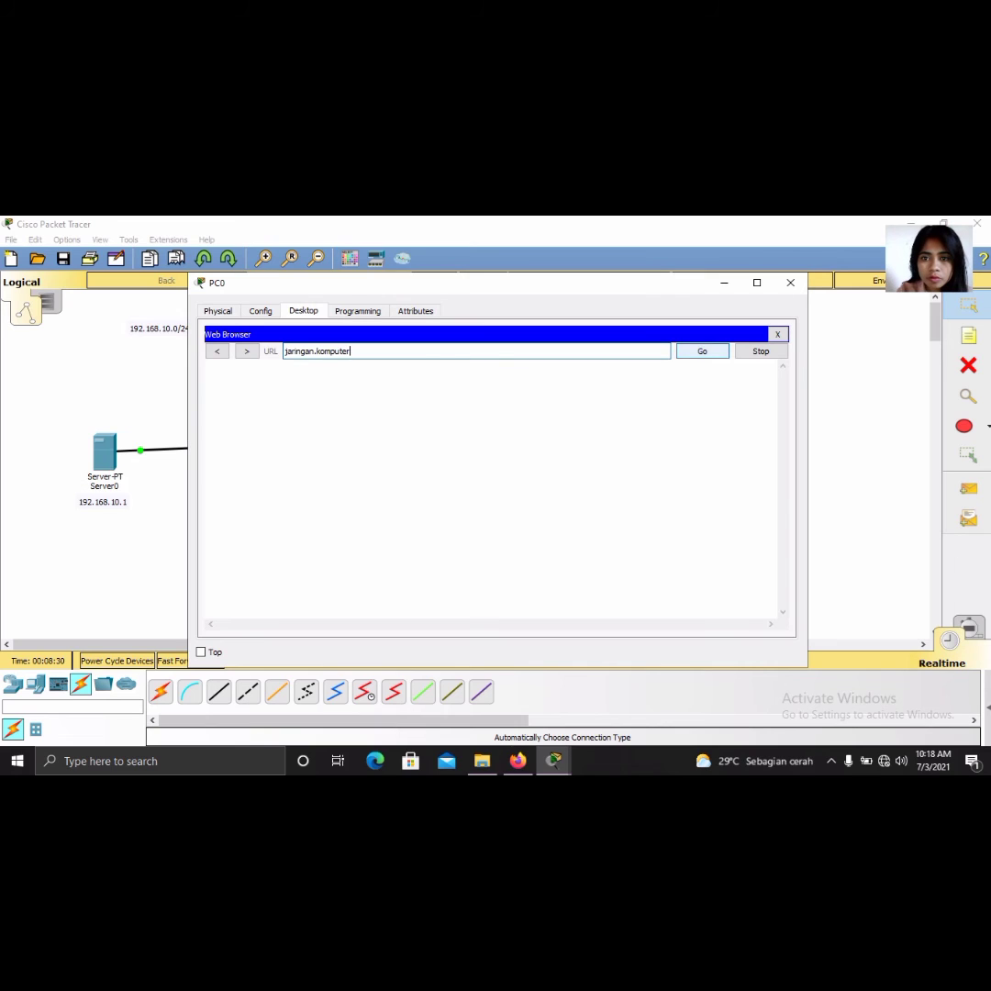
left_click(702, 350)
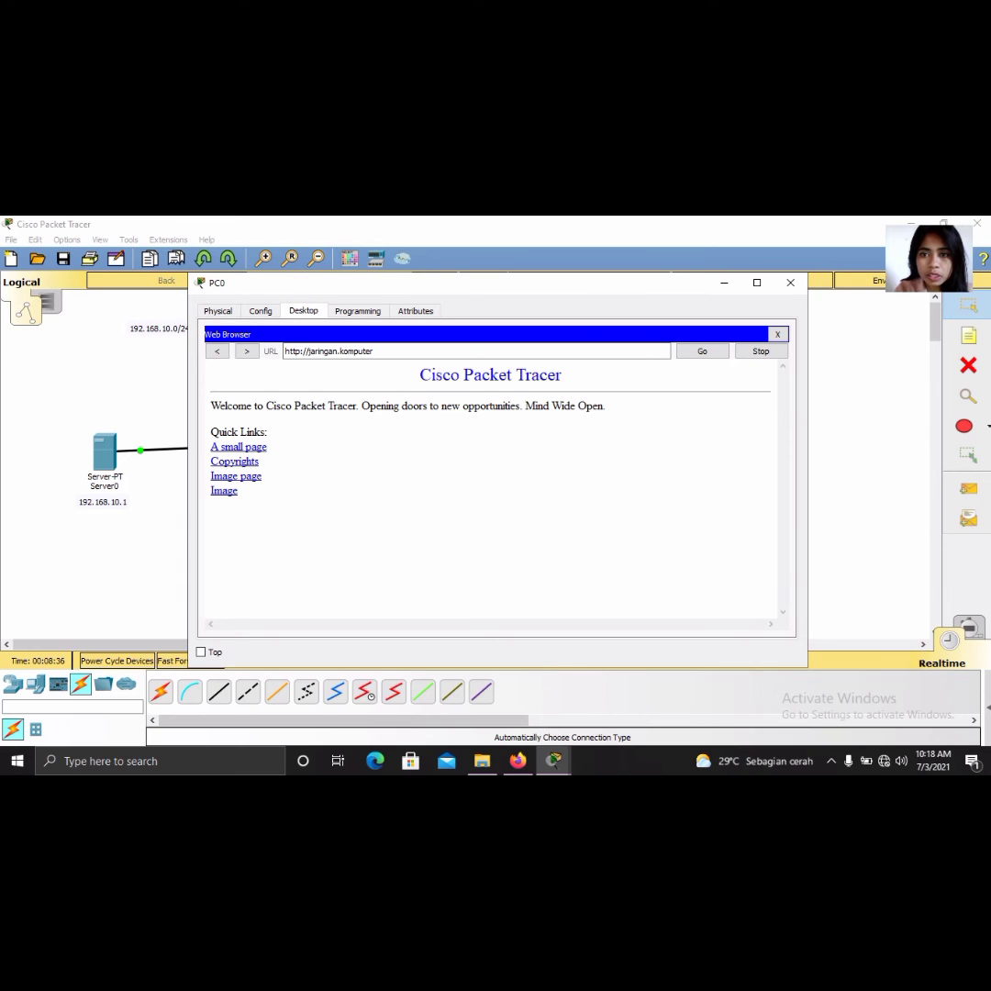
left_click(790, 283)
Load jaringan.komputer in PC1's web browser to test access by domain name, and close PC1's window.
left_click(475, 524)
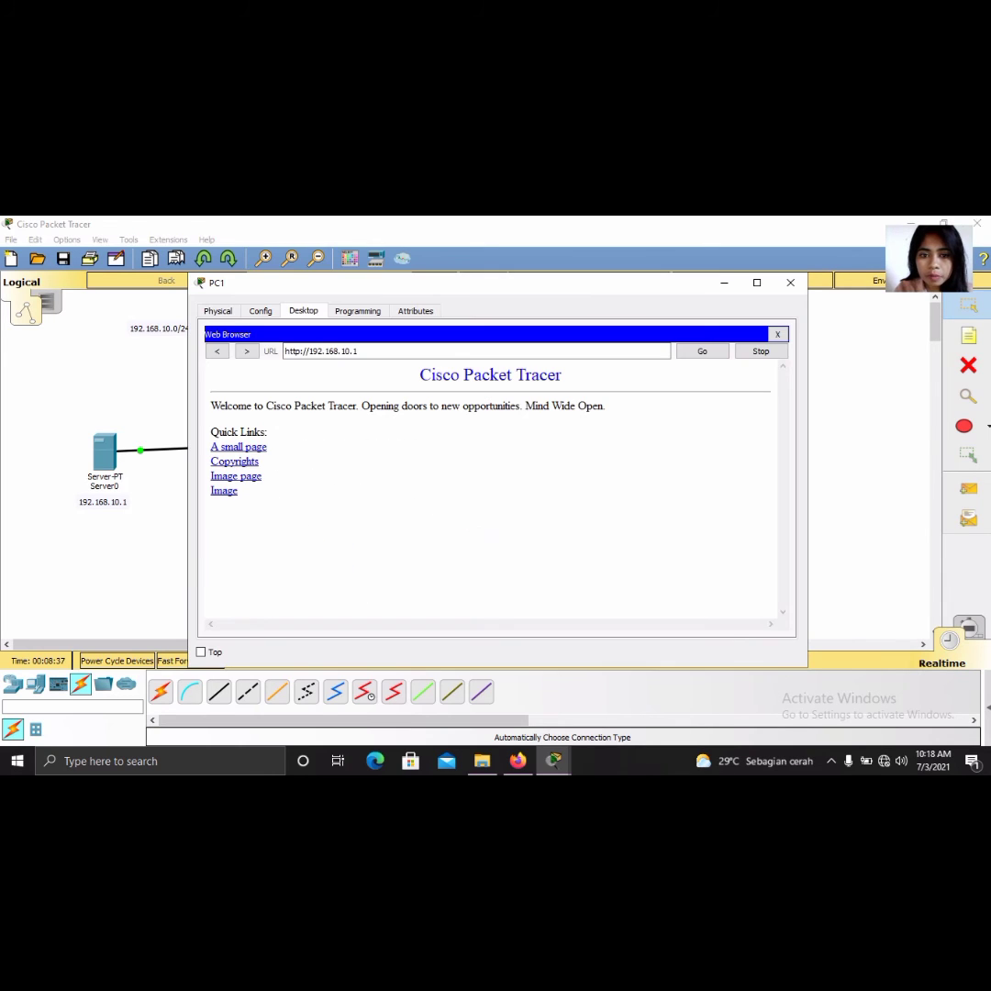
triple_click(392, 349)
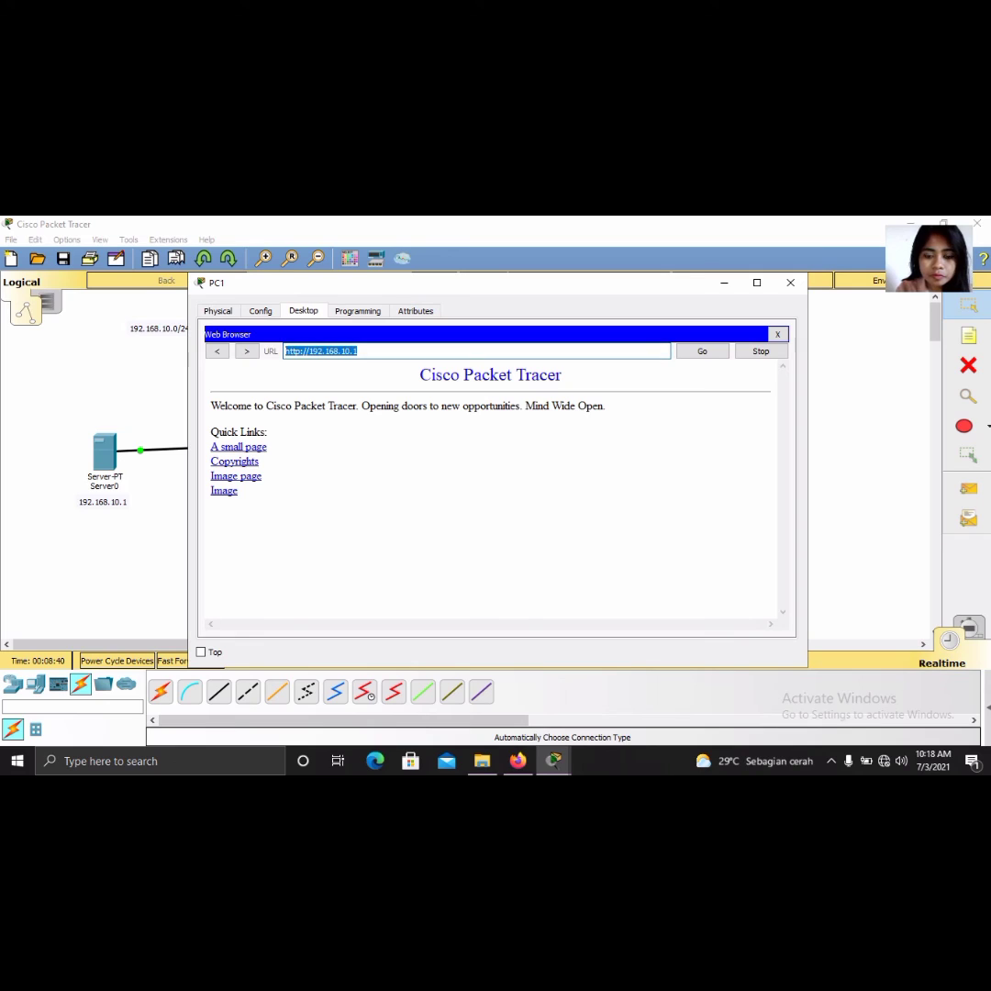
type("jarin")
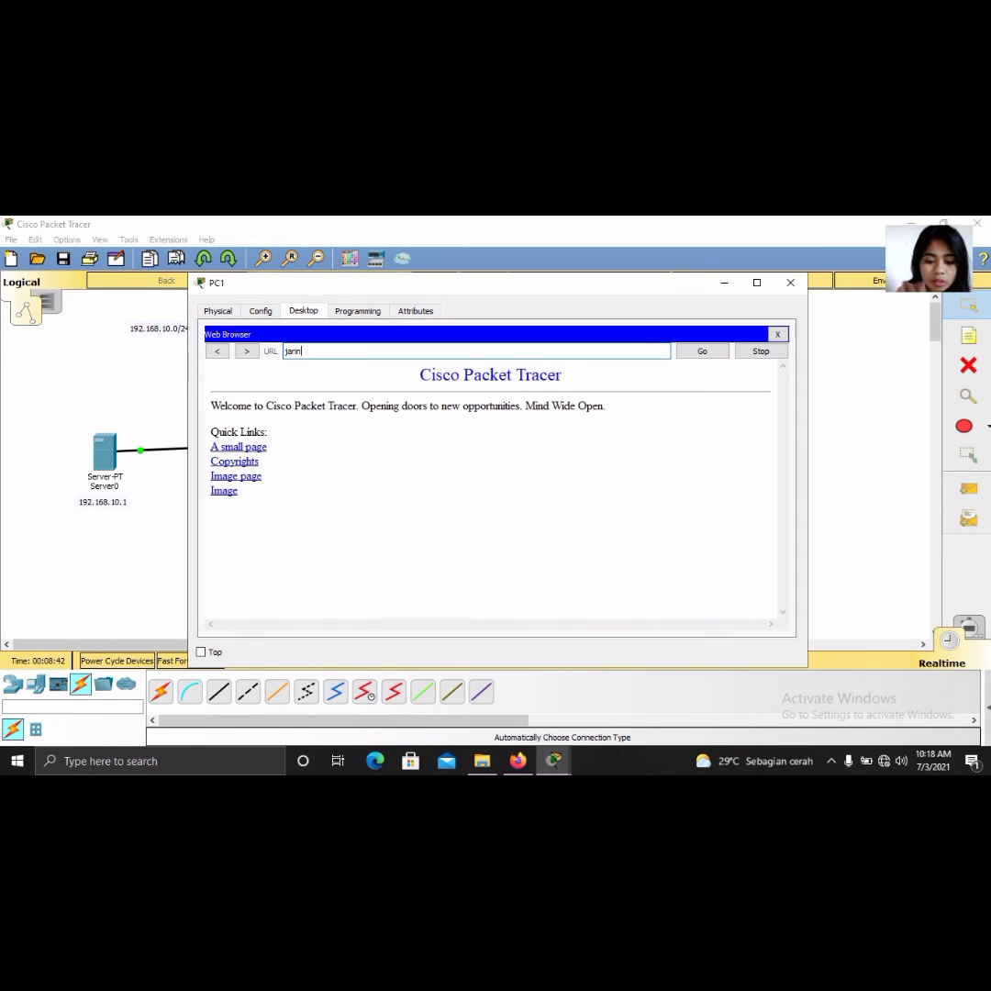
type("aan")
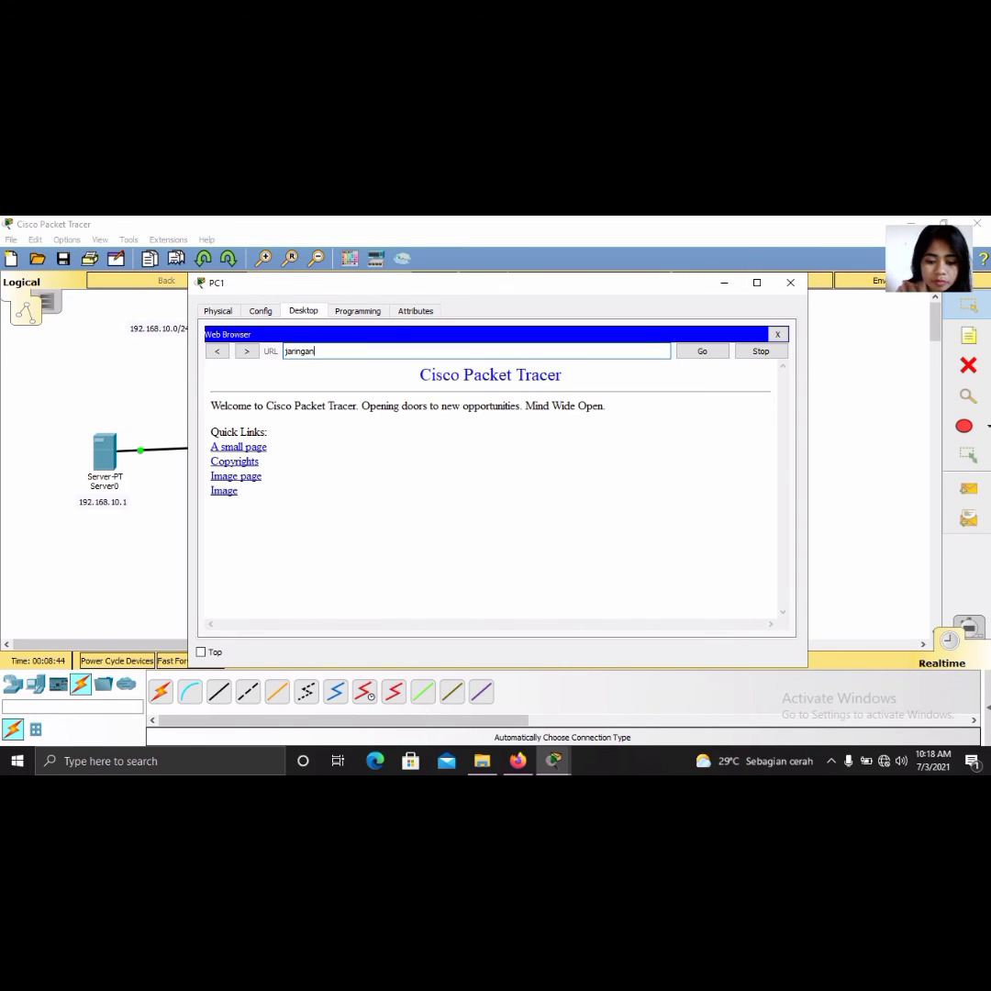
type(".")
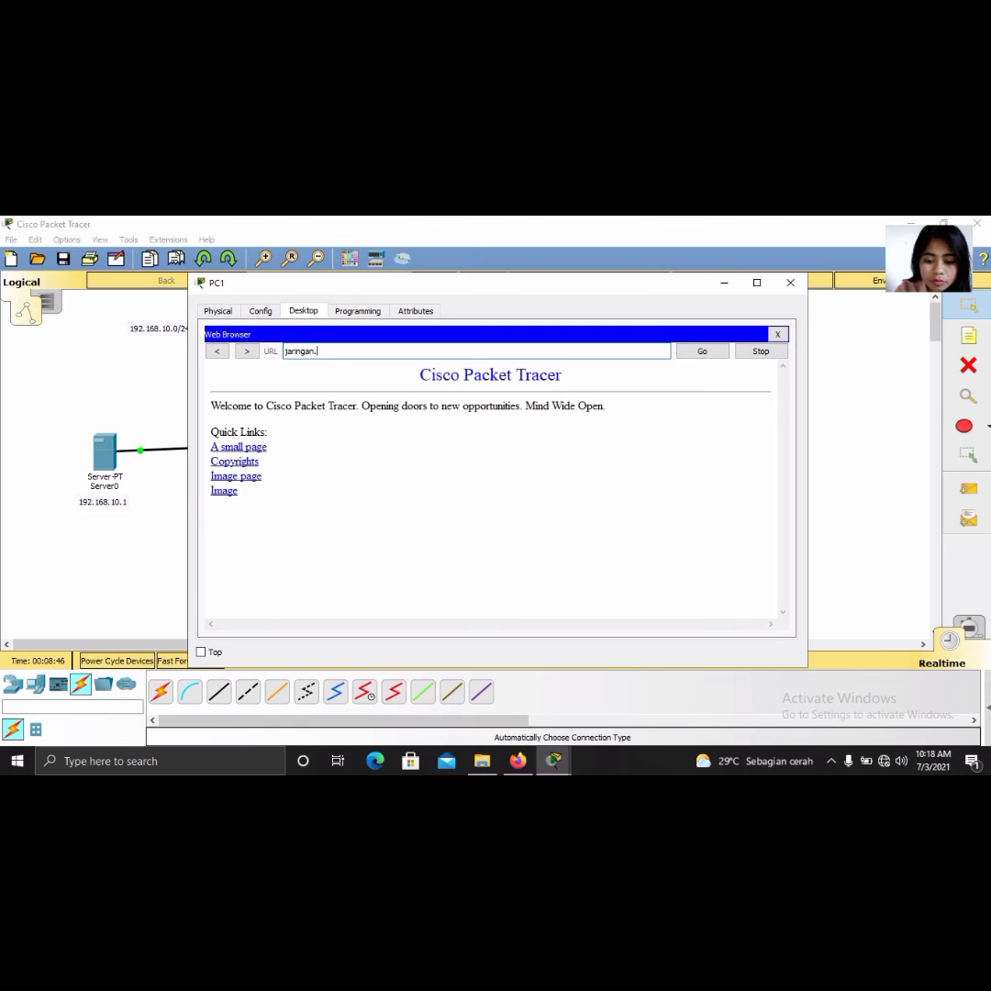
type("lkompute")
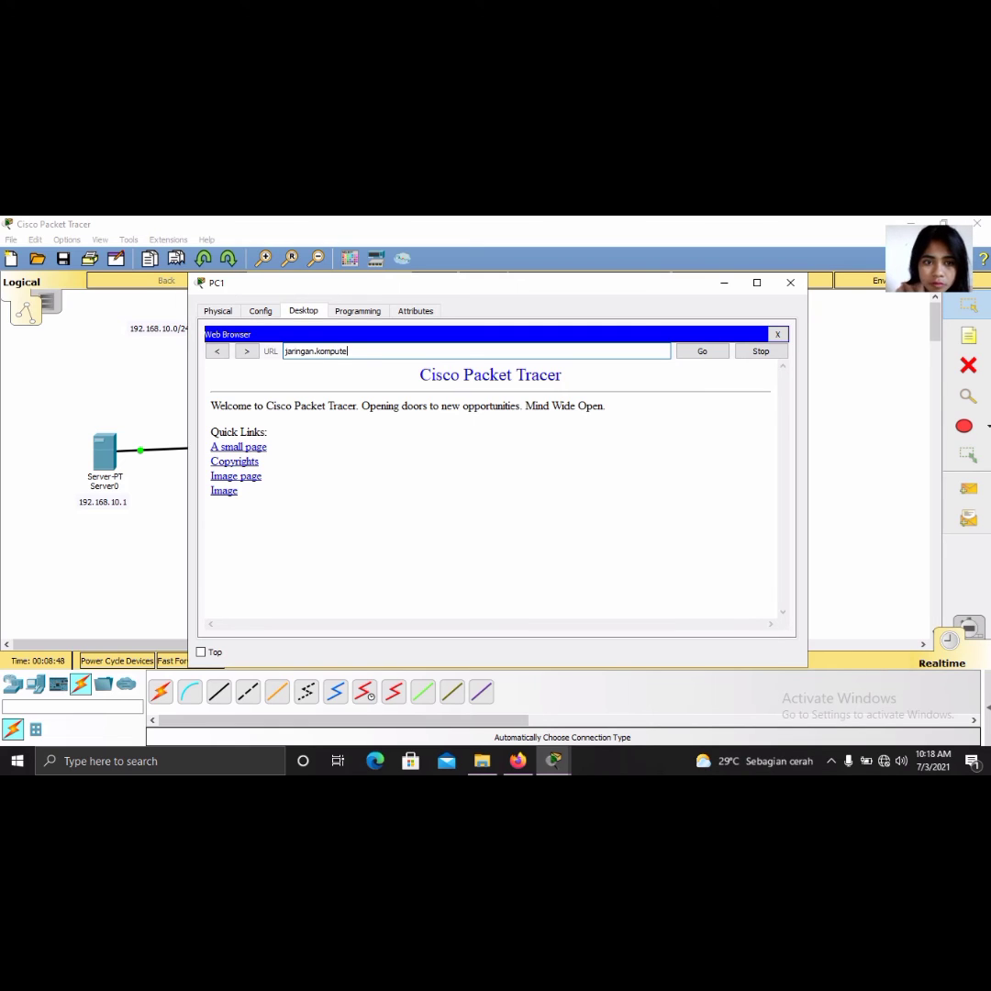
type("r")
key("Return")
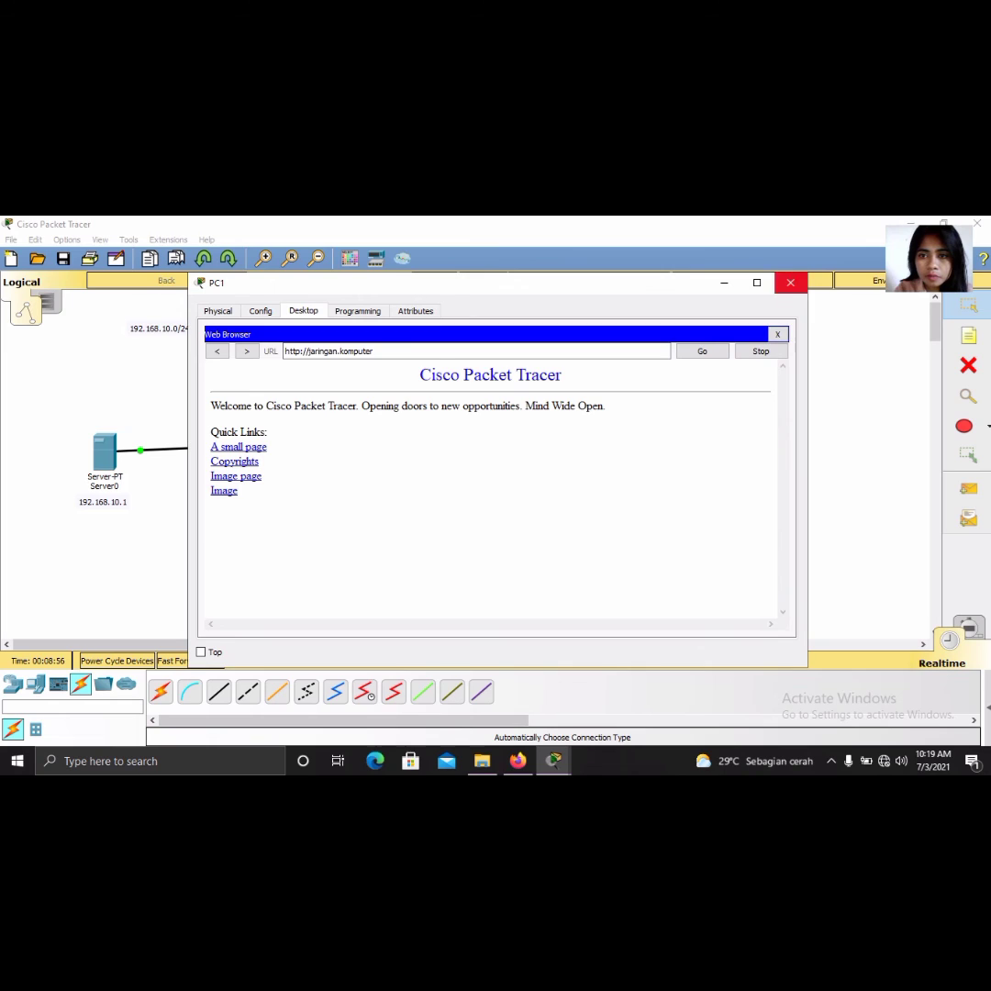
left_click(790, 283)
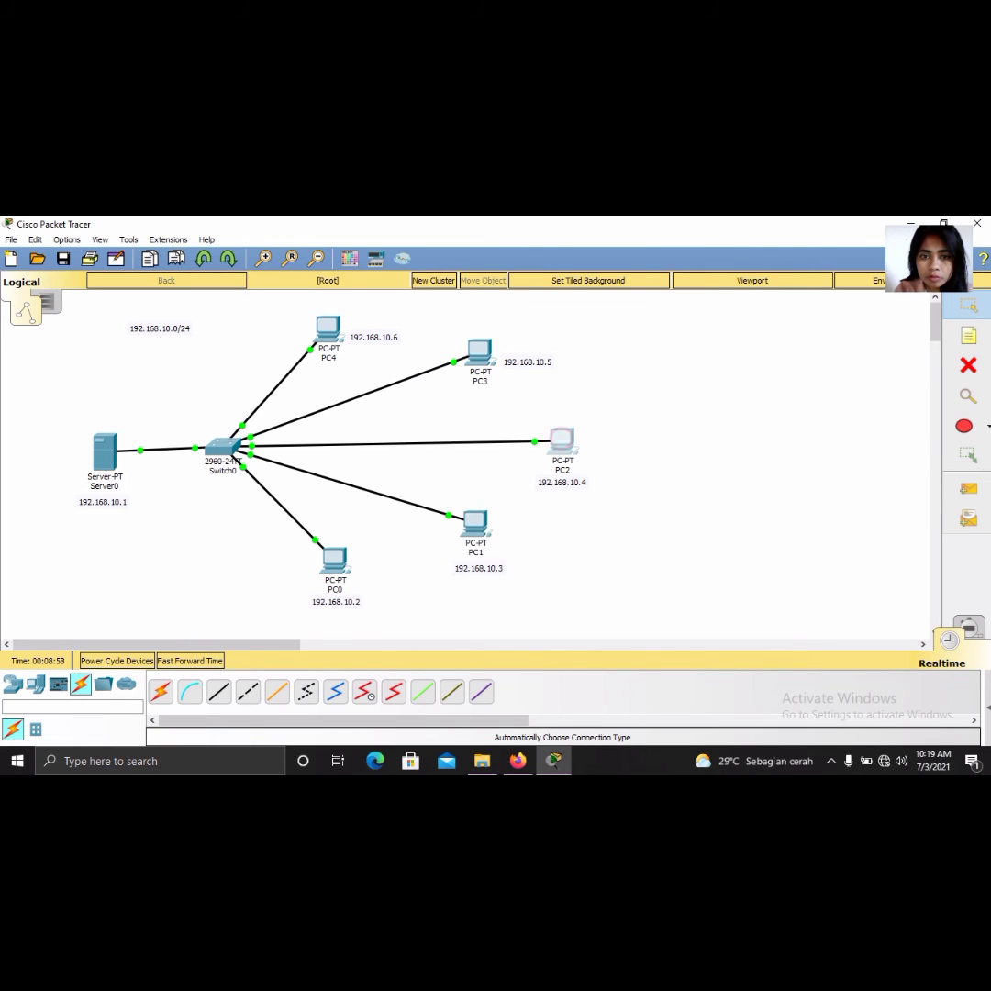
Open PC2's web browser.
left_click(561, 442)
left_click(739, 391)
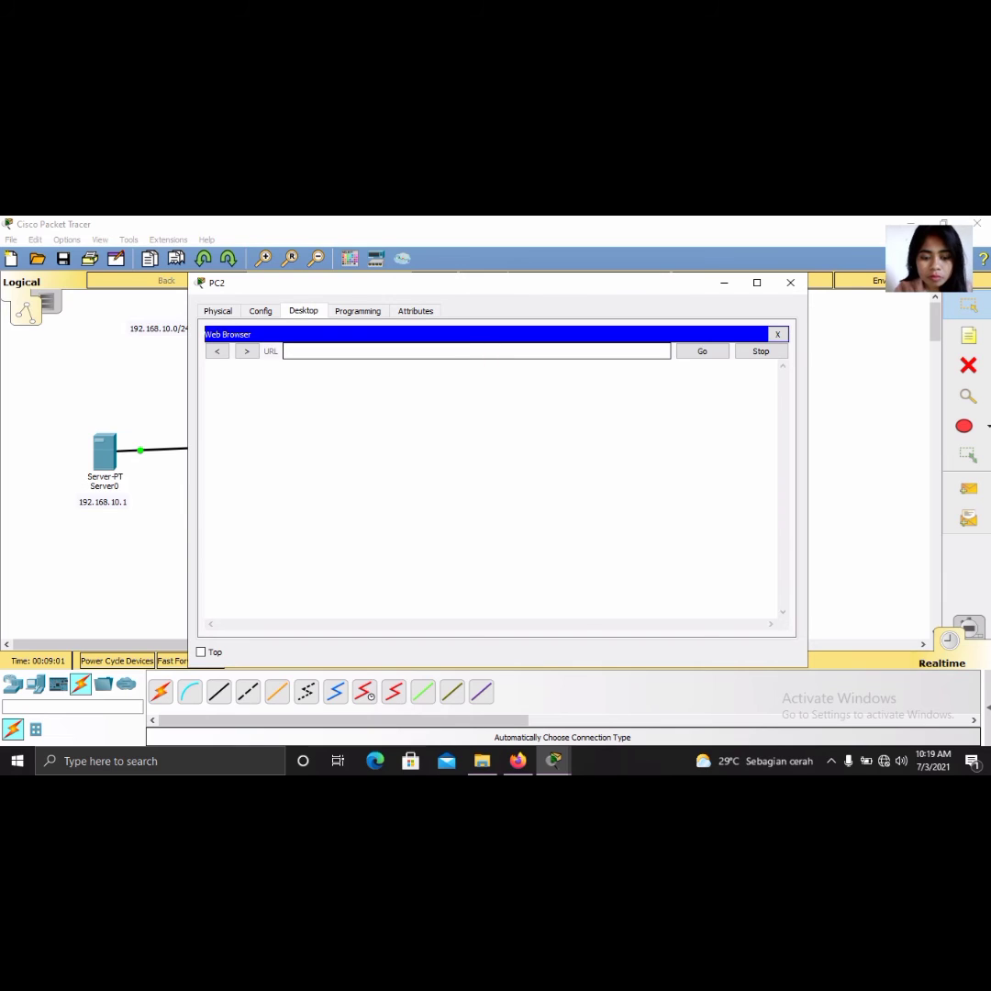
type("192.168.10.1")
key("BackSpace")
key("BackSpace")
key("BackSpace")
key("BackSpace")
key("BackSpace")
key("BackSpace")
key("BackSpace")
key("BackSpace")
key("BackSpace")
key("BackSpace")
key("BackSpace")
key("BackSpace")
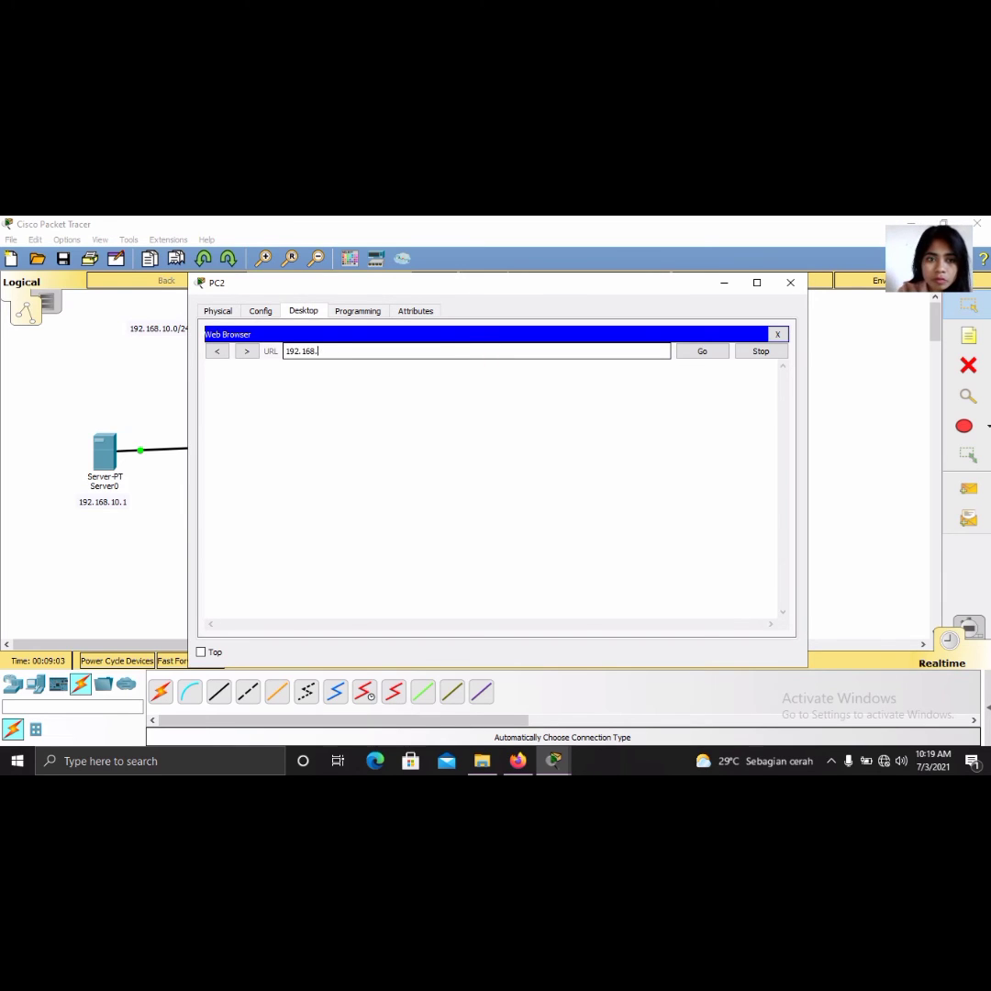
Load jaringan.komputer in PC2's web browser, copying the address for reuse, and close PC2's window.
type("jarin")
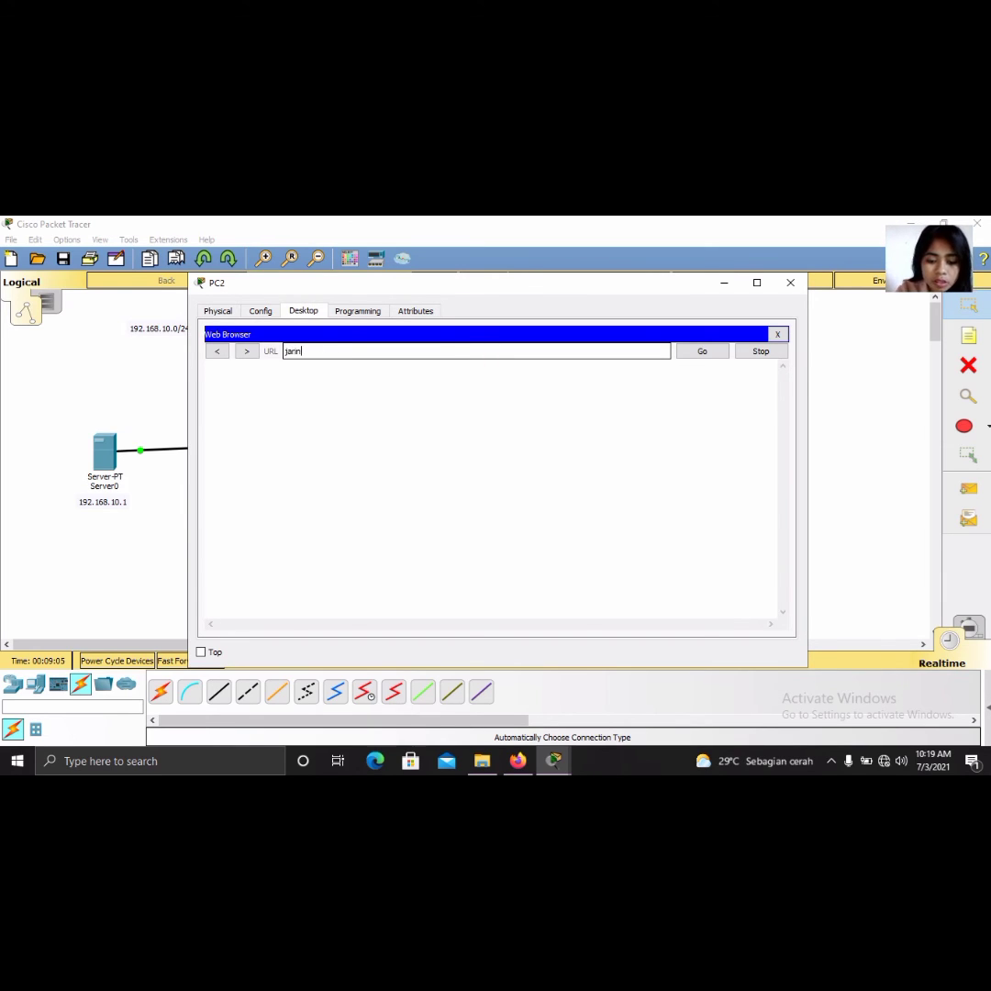
type("gan.")
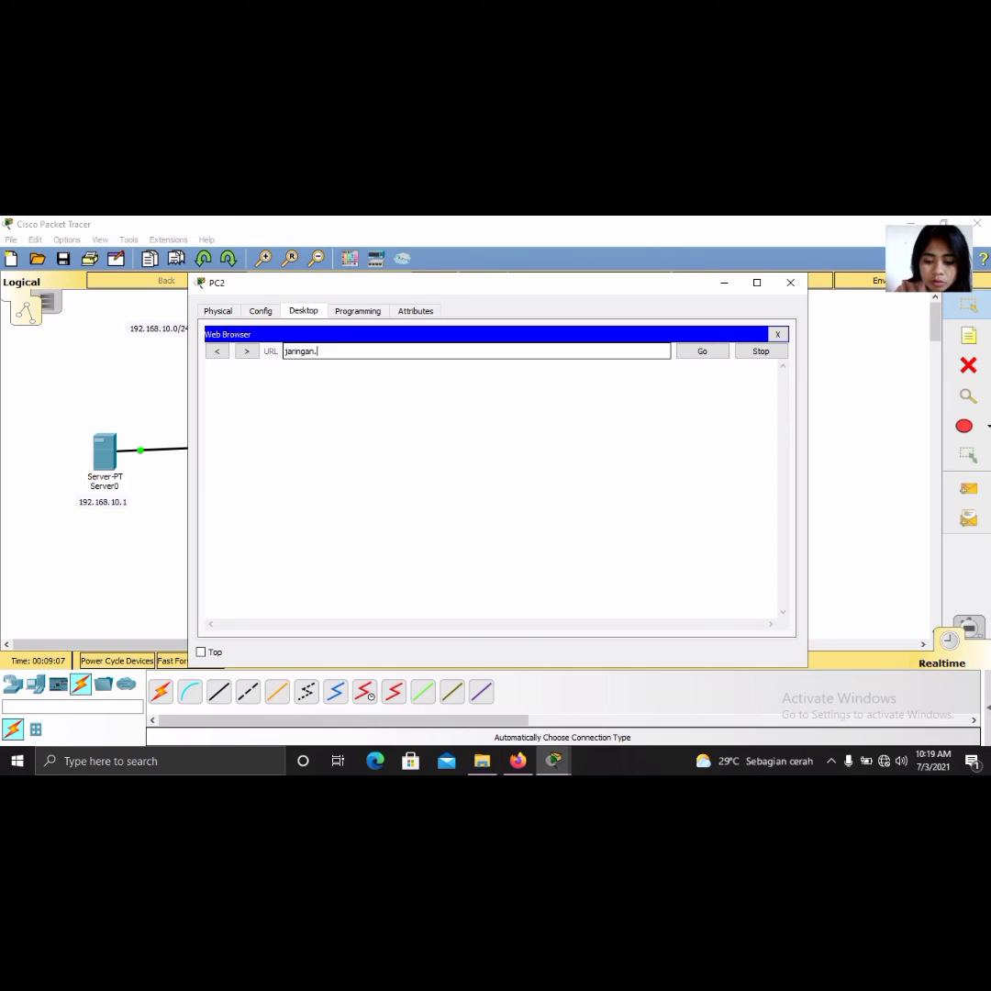
type("komputer")
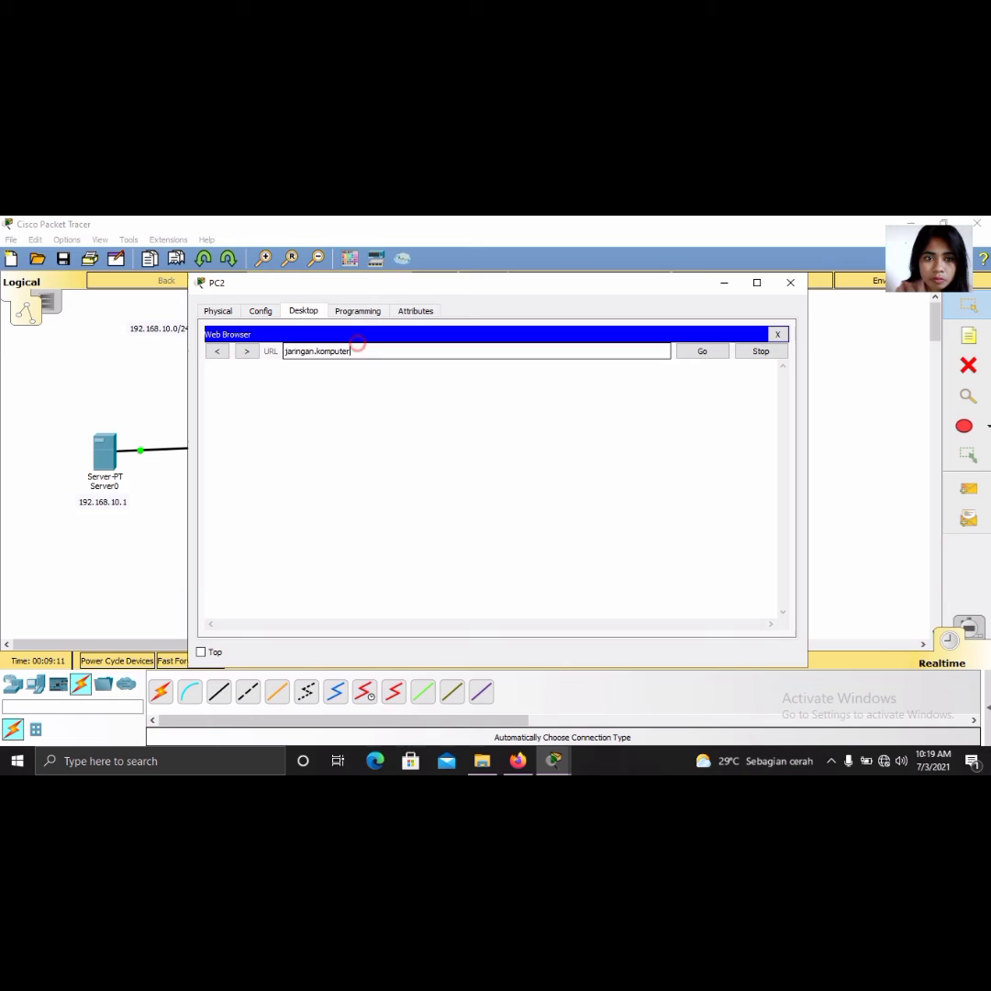
key("ctrl+a")
key("ctrl+c")
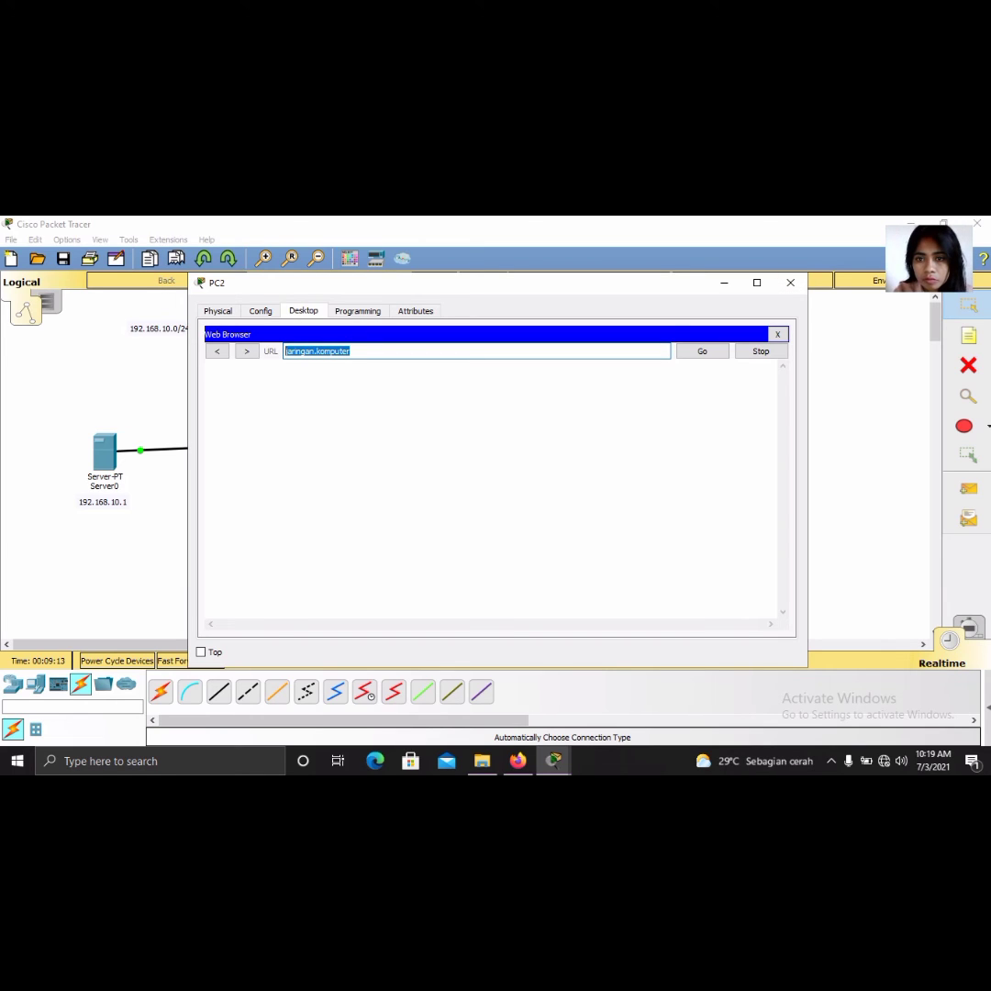
key("Return")
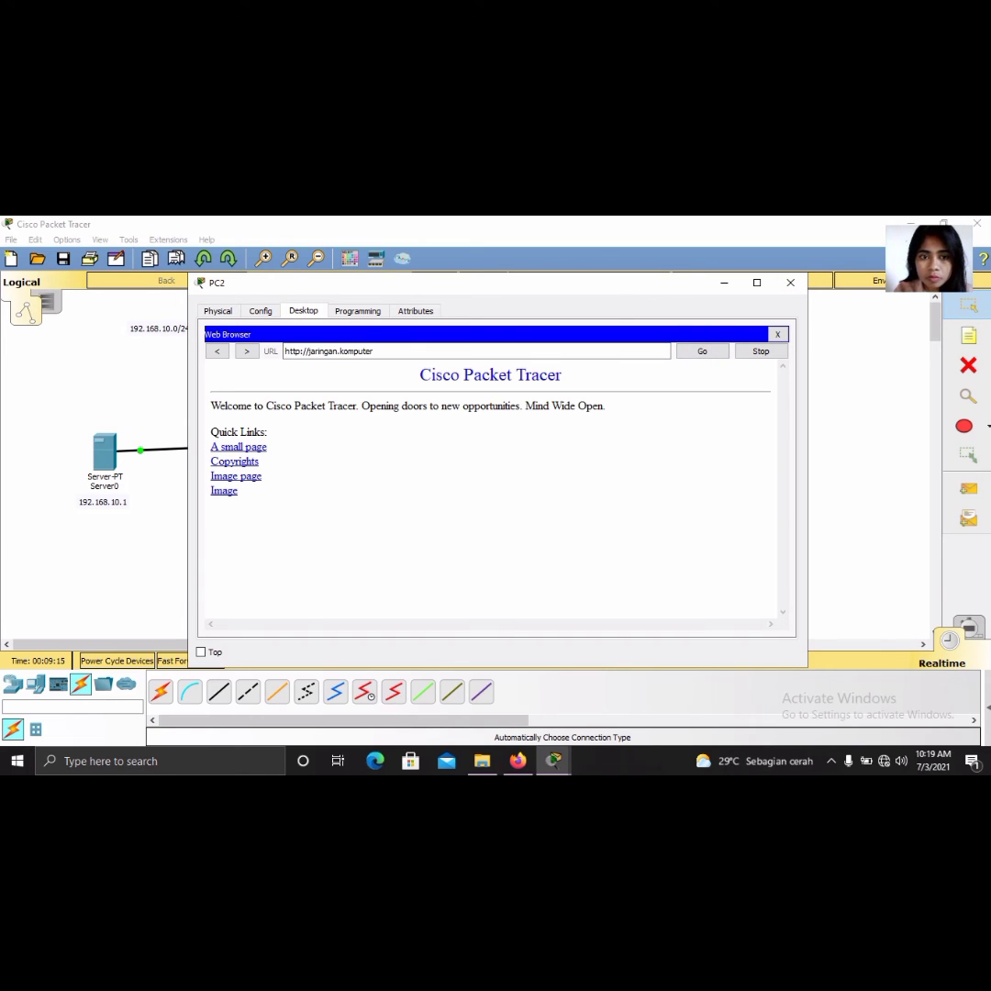
left_click(791, 282)
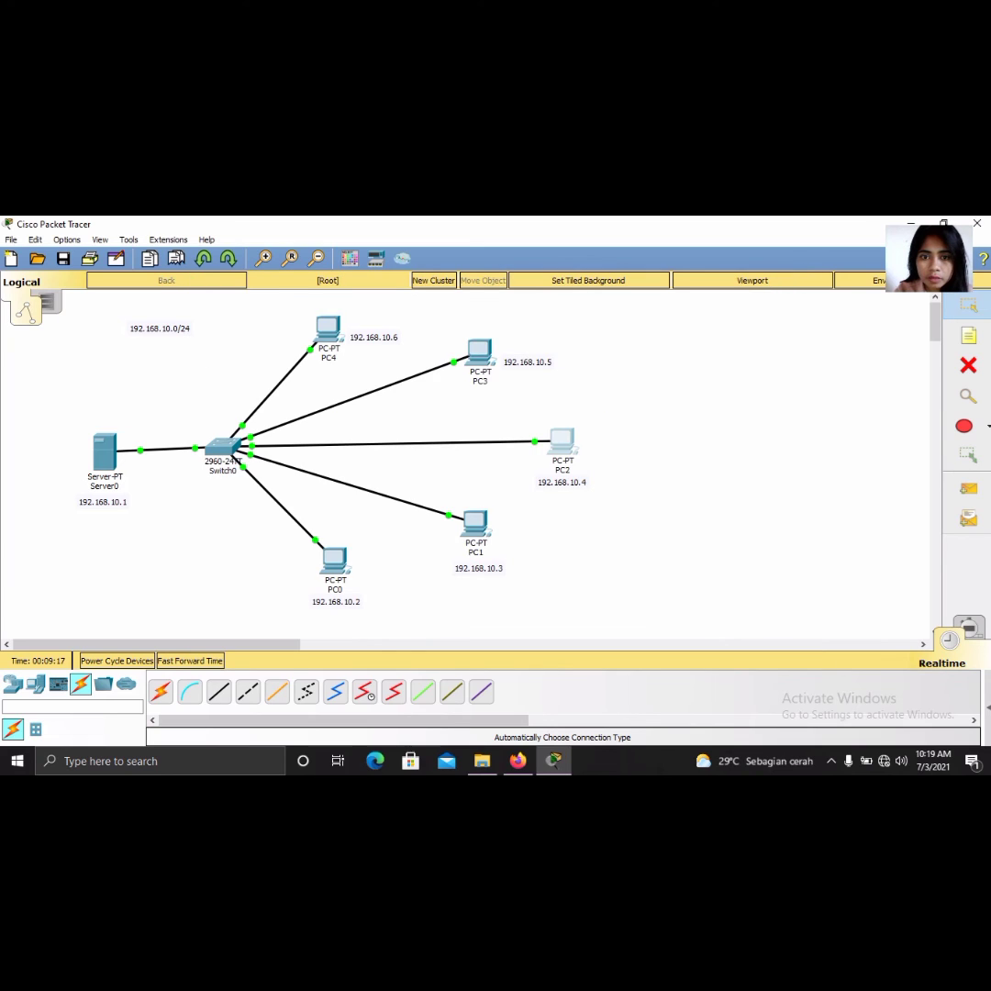
Load the copied address jaringan.komputer in PC3's web browser to test access by domain name, and close PC3's window.
left_click(479, 354)
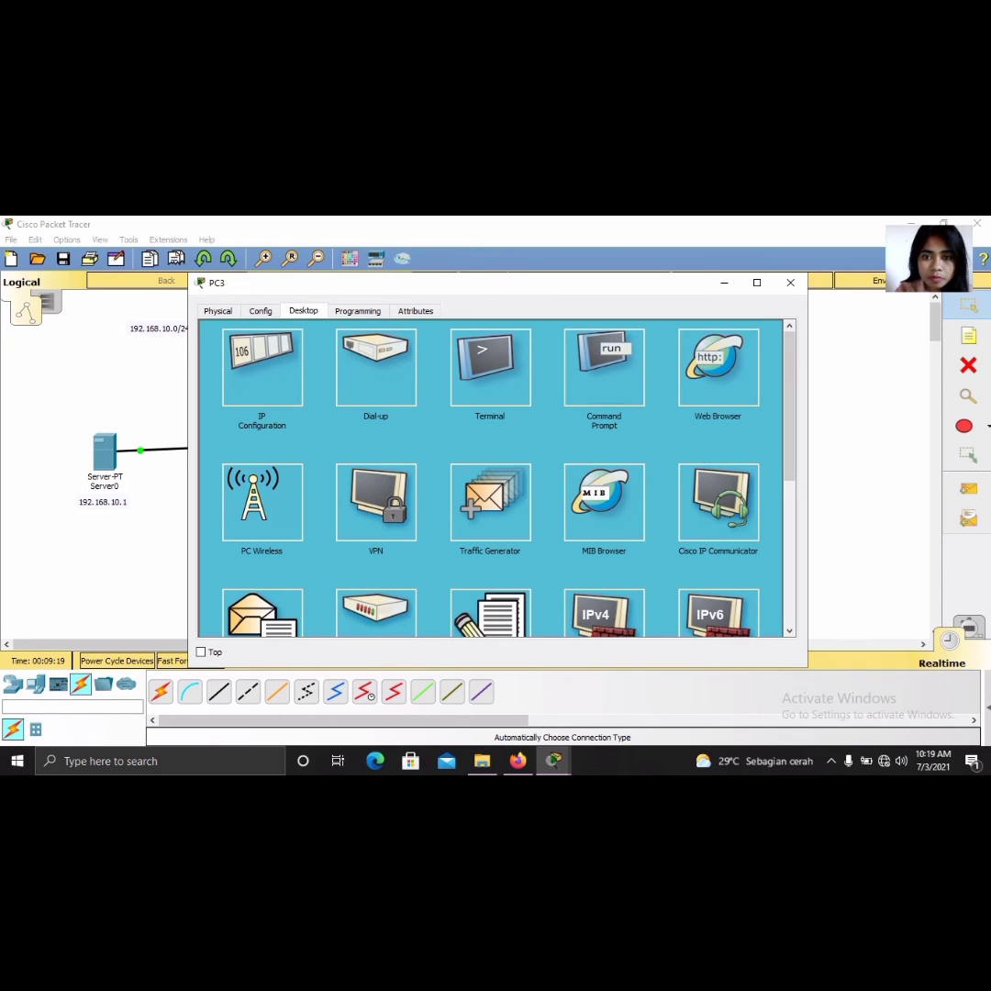
left_click(718, 367)
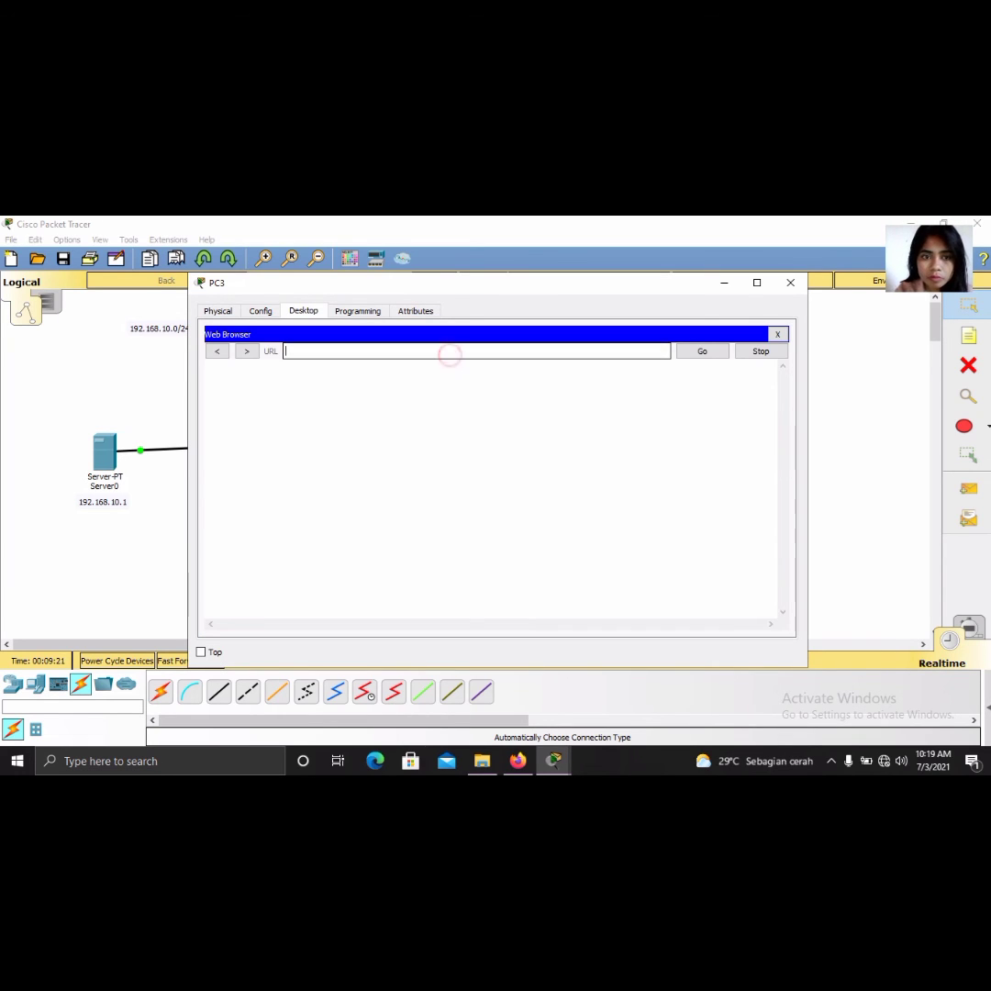
key("ctrl+v")
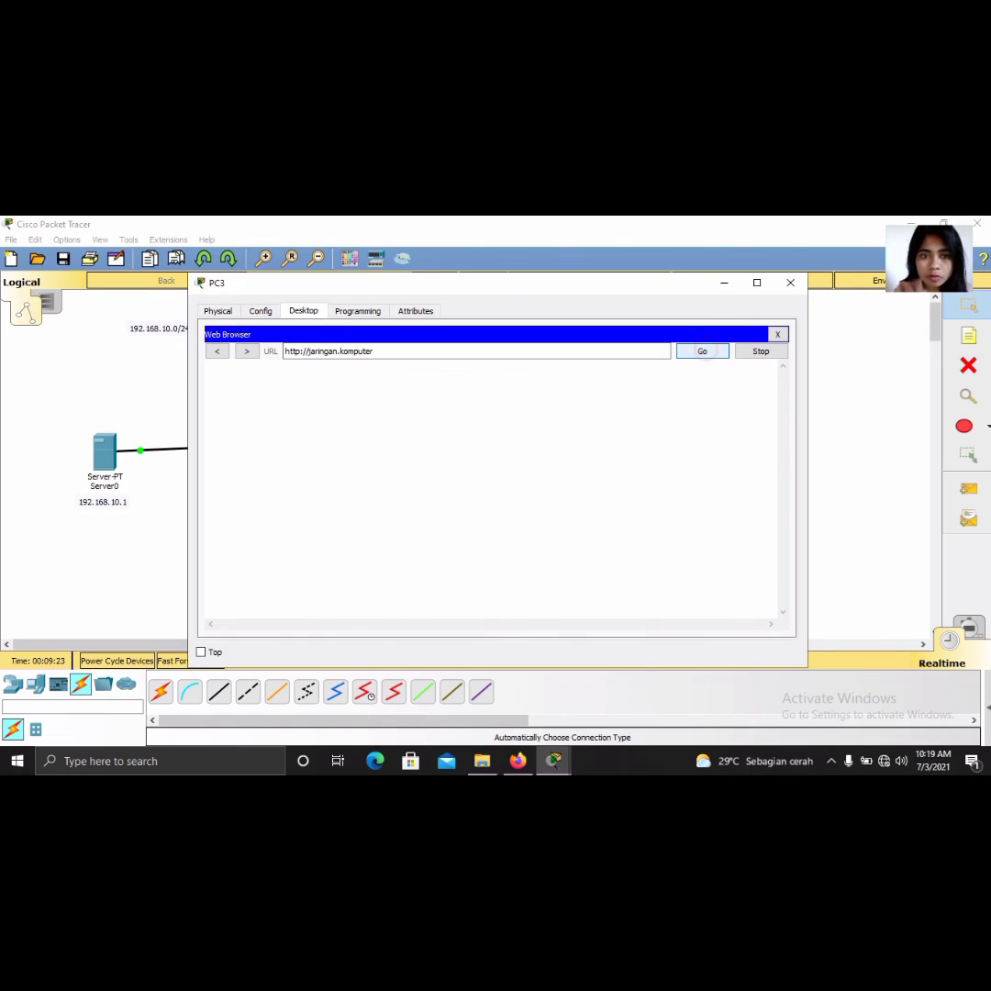
left_click(704, 351)
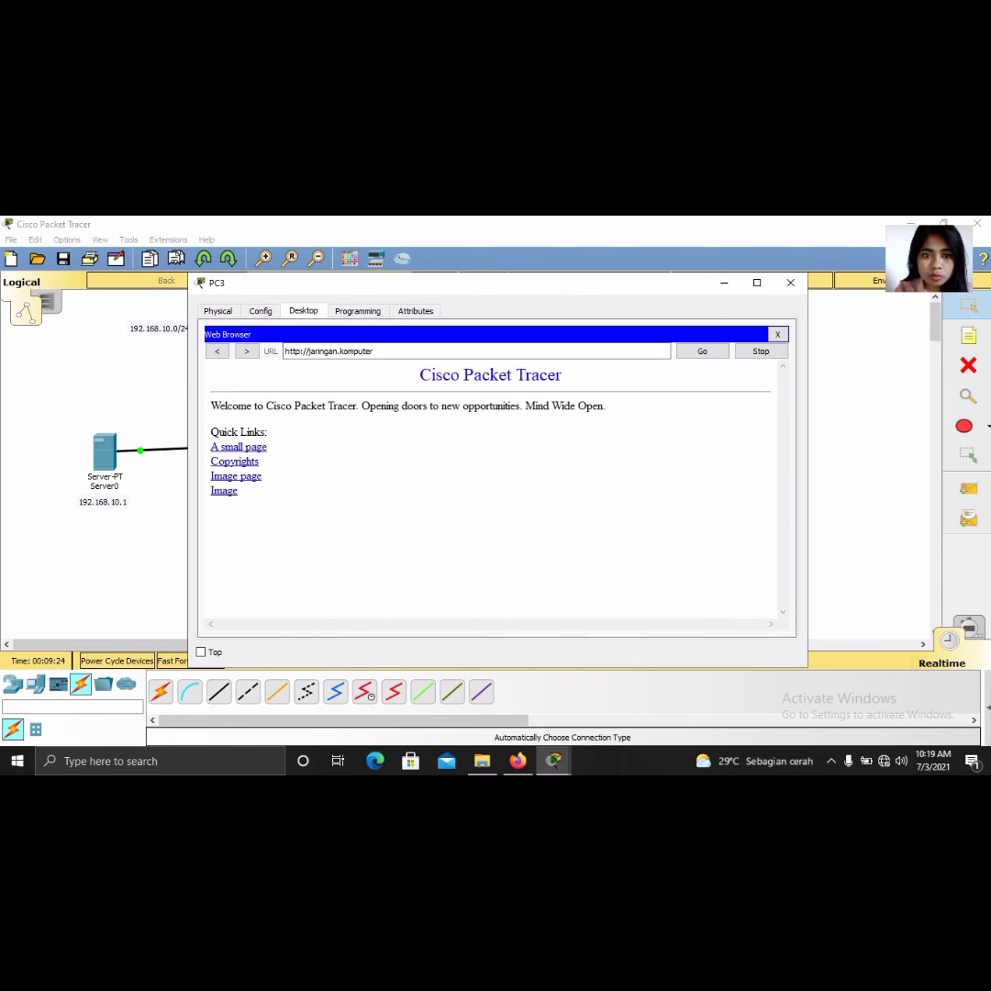
left_click(792, 283)
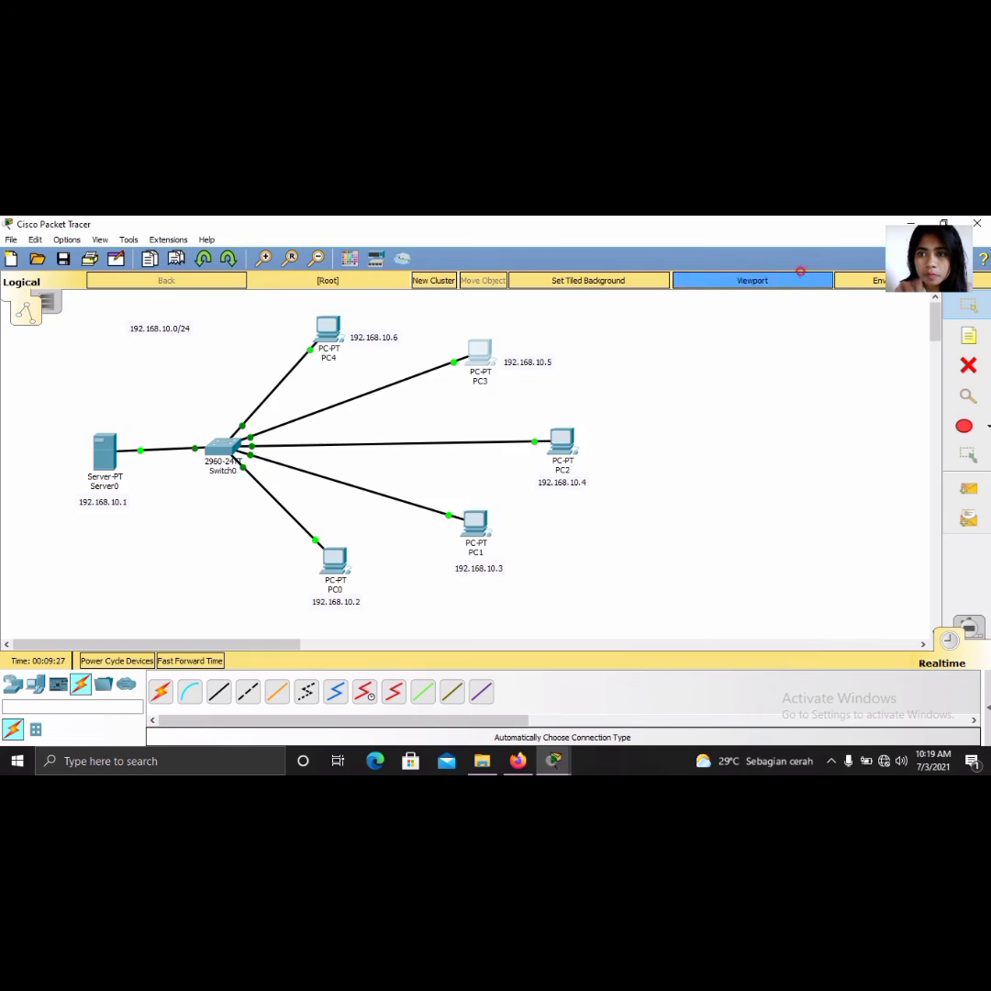
left_click(791, 282)
Load jaringan.komputer in PC4's web browser to test access by domain name, and close PC4's window and the Viewport window.
left_click(327, 327)
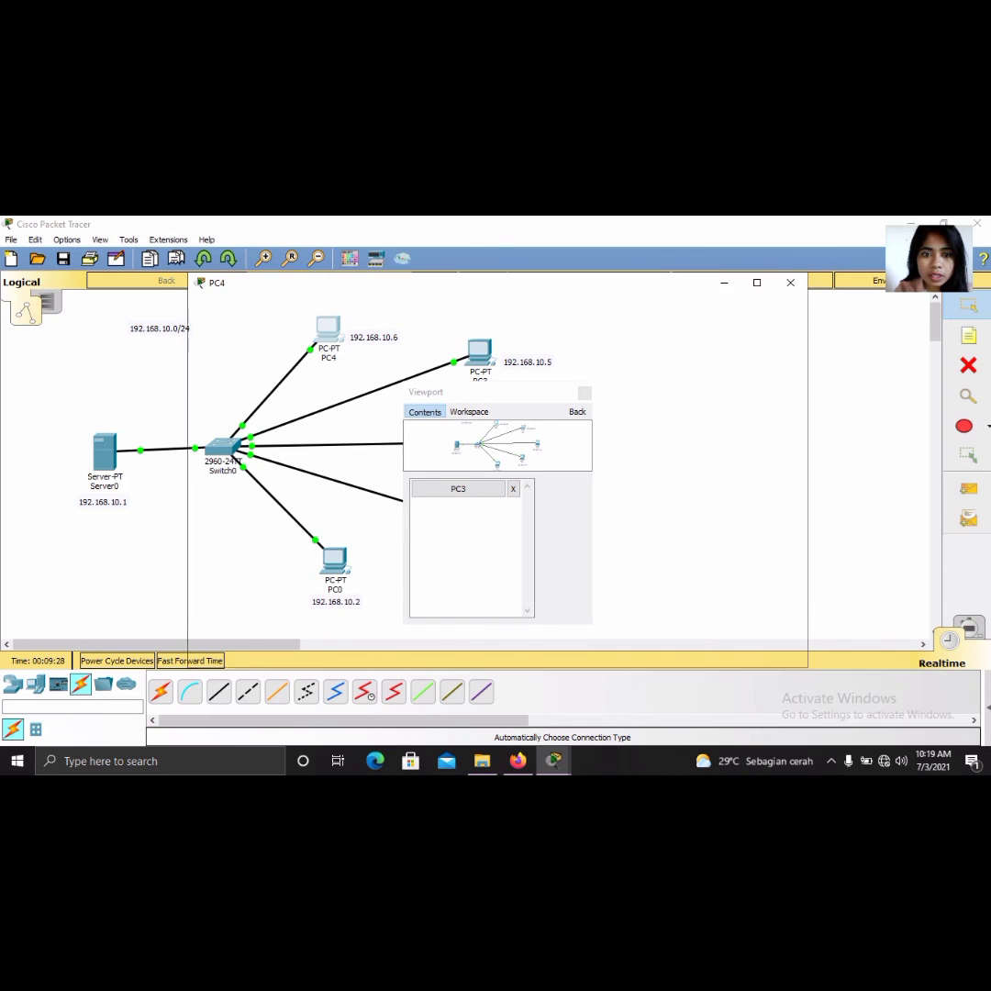
left_click(718, 367)
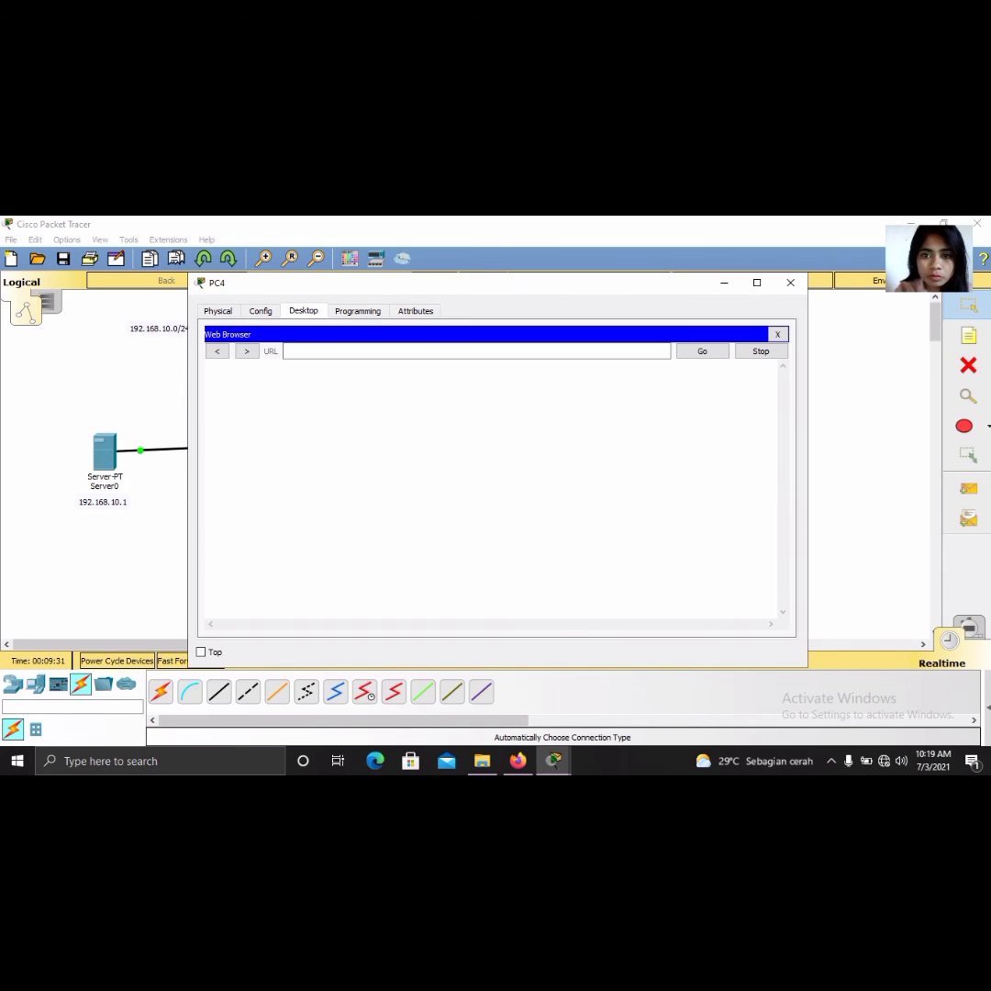
left_click(391, 351)
type("jaringan.komputer")
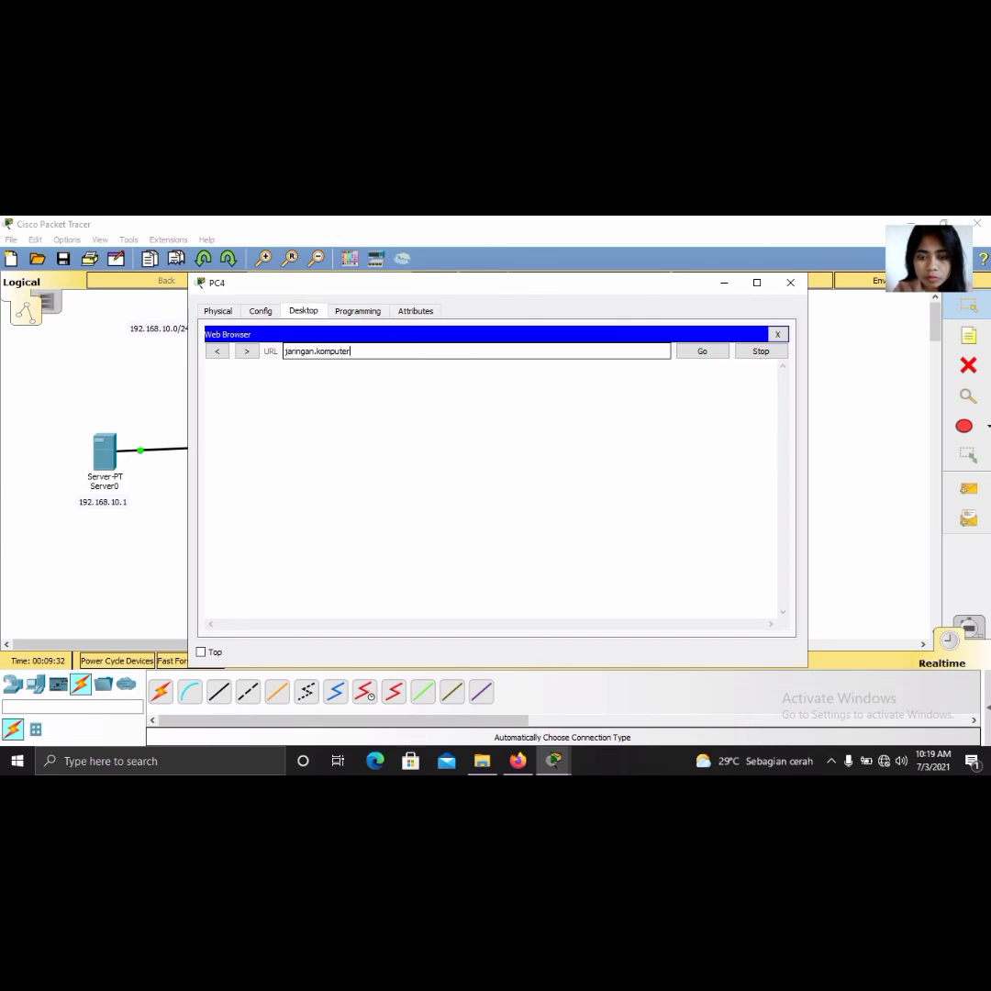
key("Return")
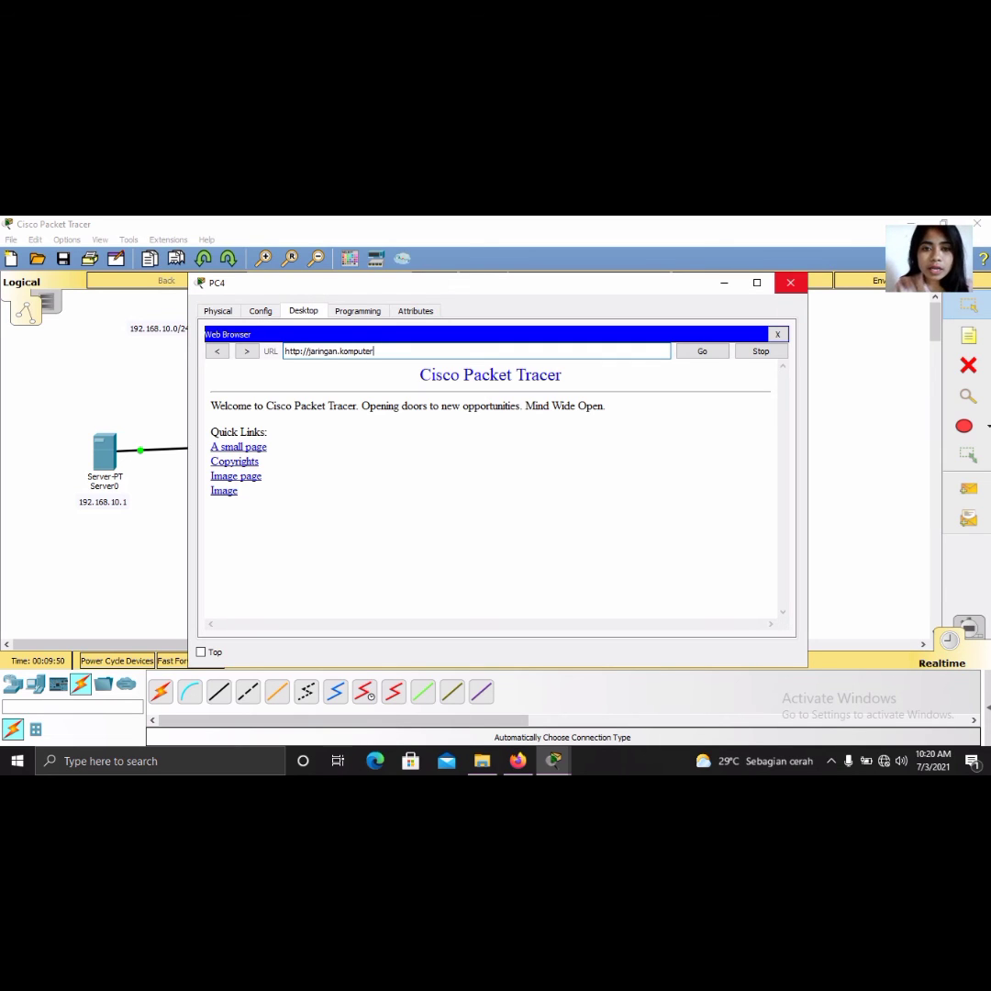
left_click(791, 281)
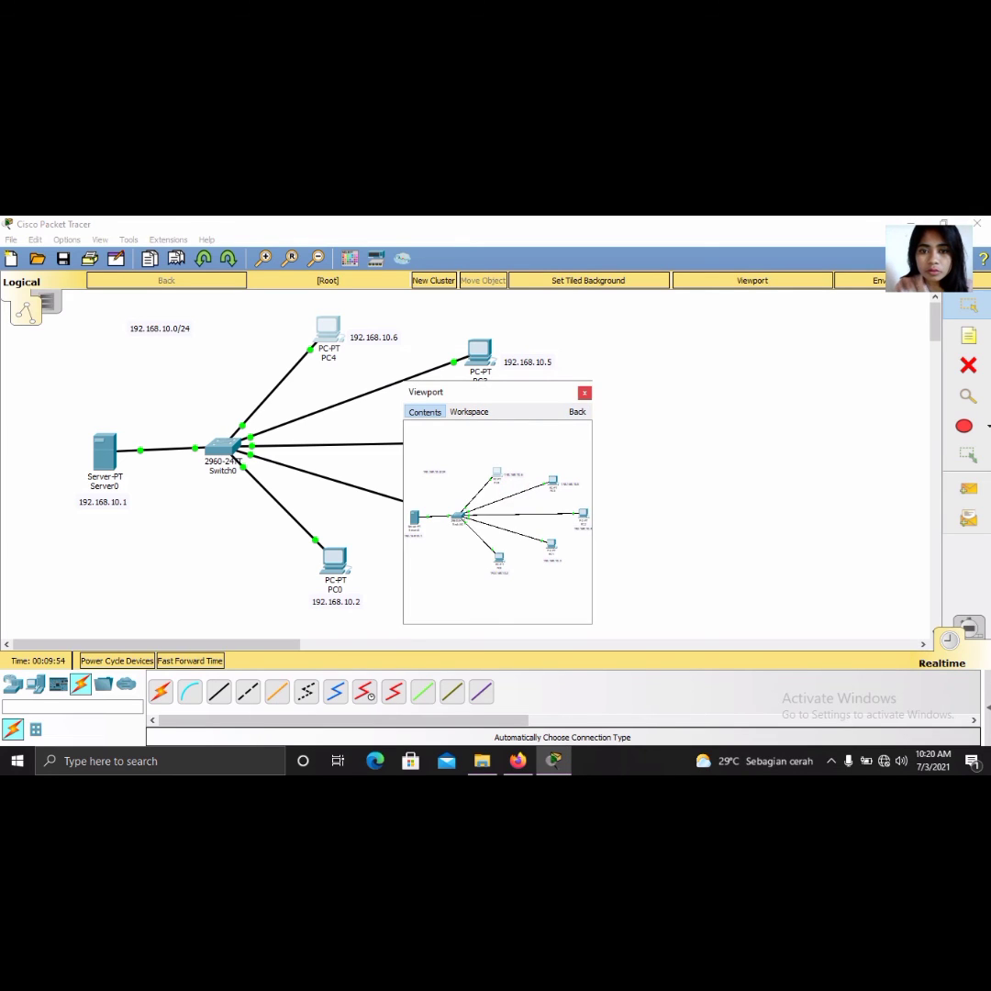
left_click(584, 393)
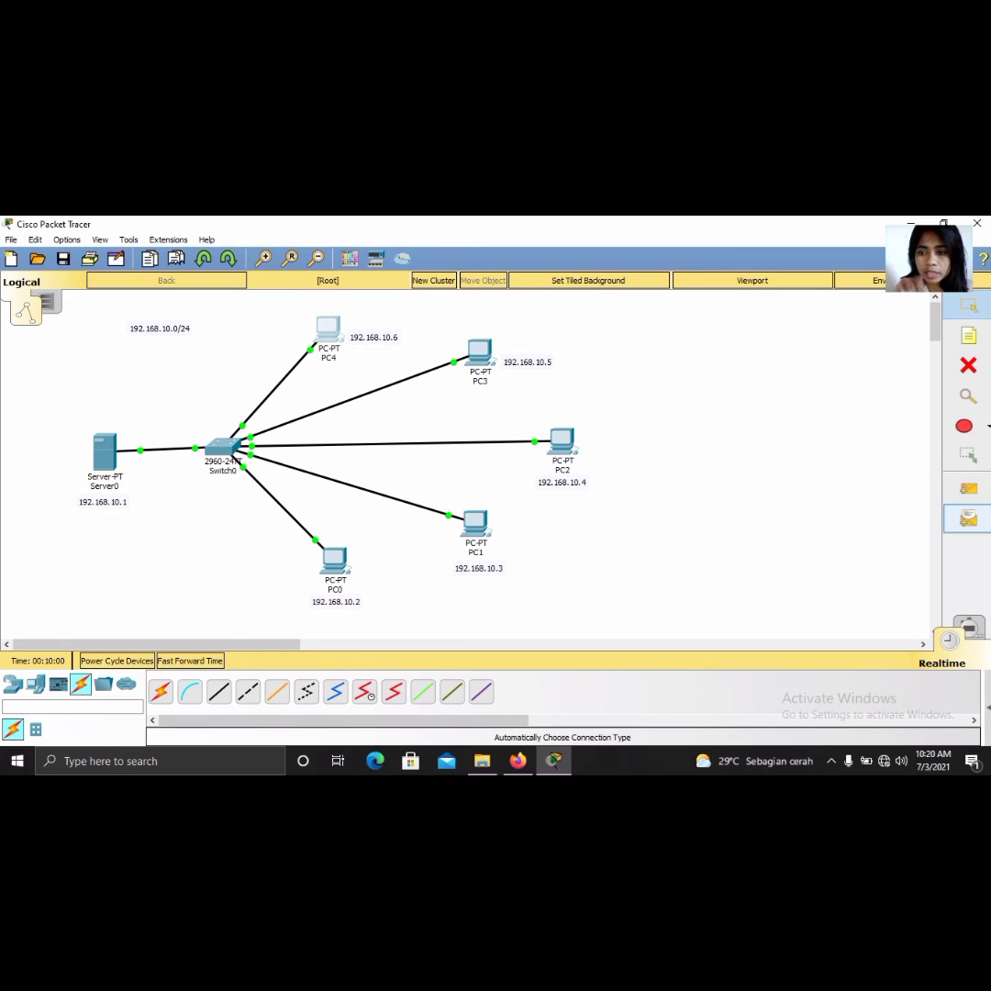
Show the PDU list and send simple PDUs from PC0 to PC1 and from PC1 to PC2.
left_click(988, 708)
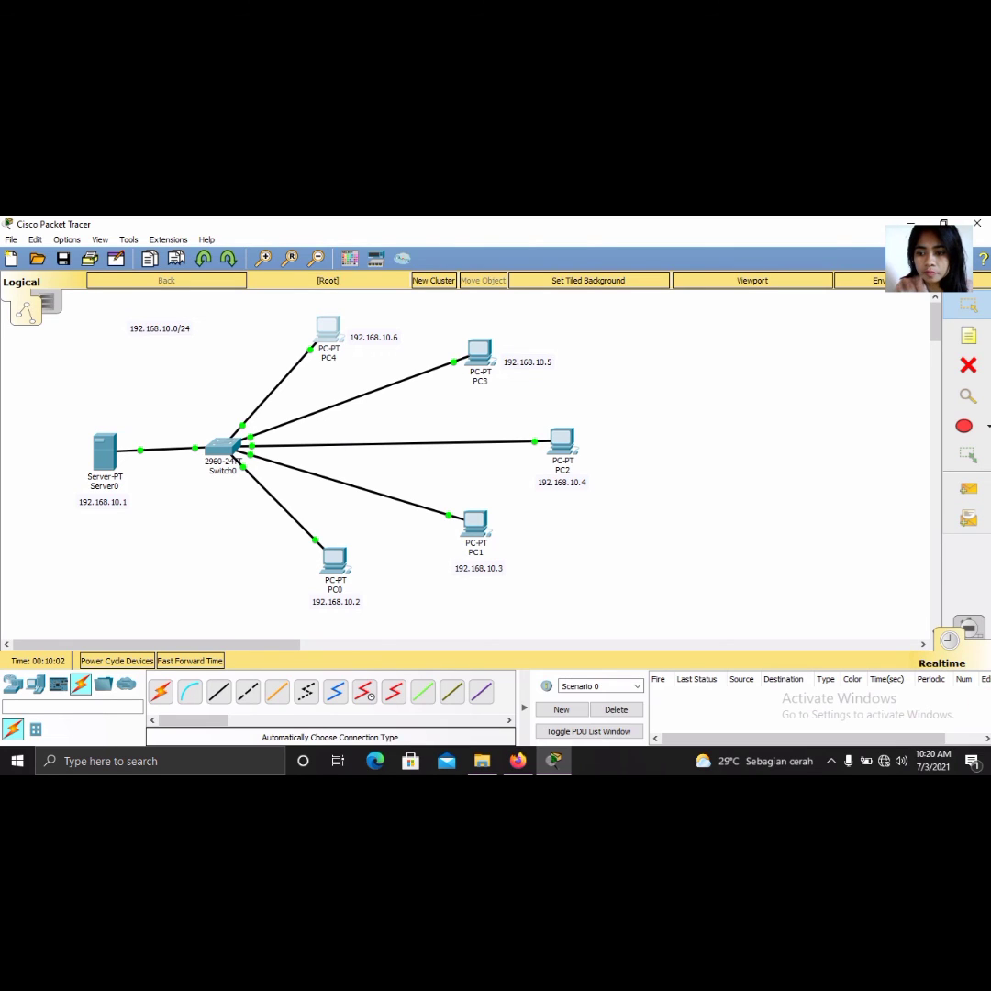
left_click(968, 489)
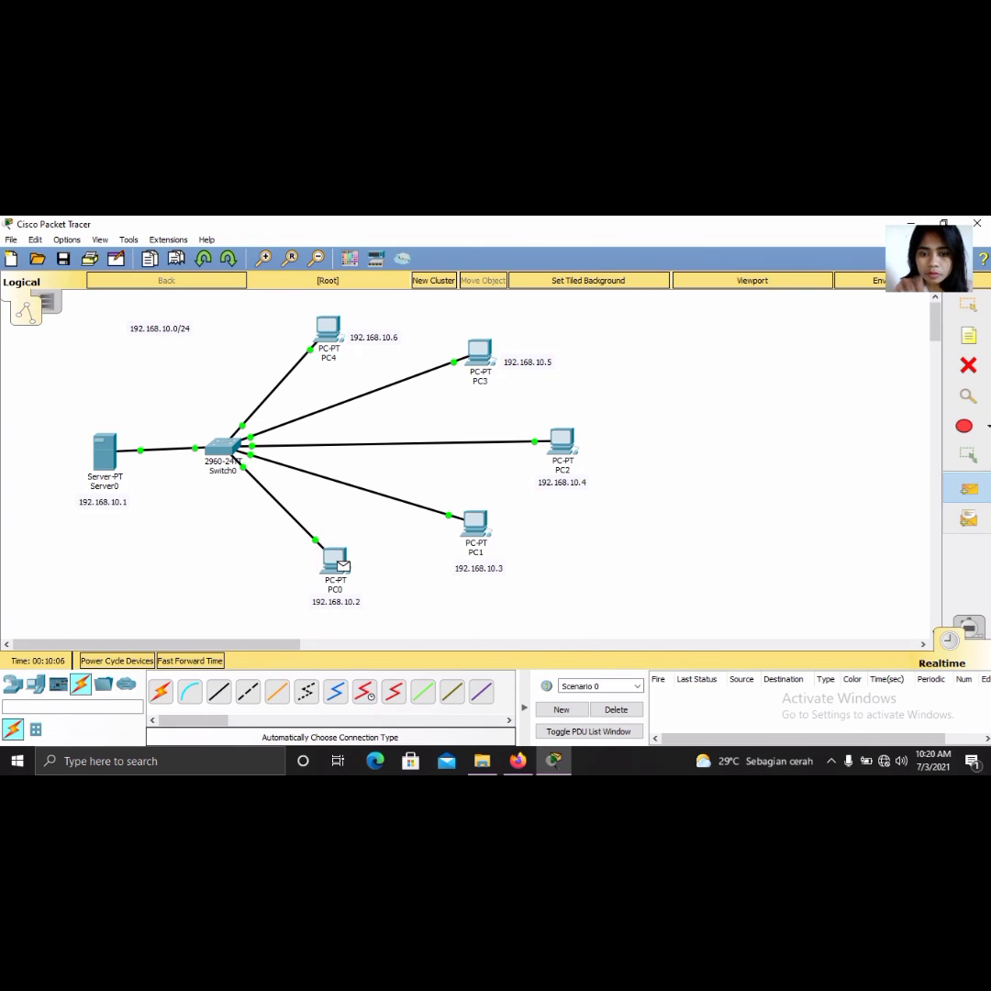
left_click(476, 523)
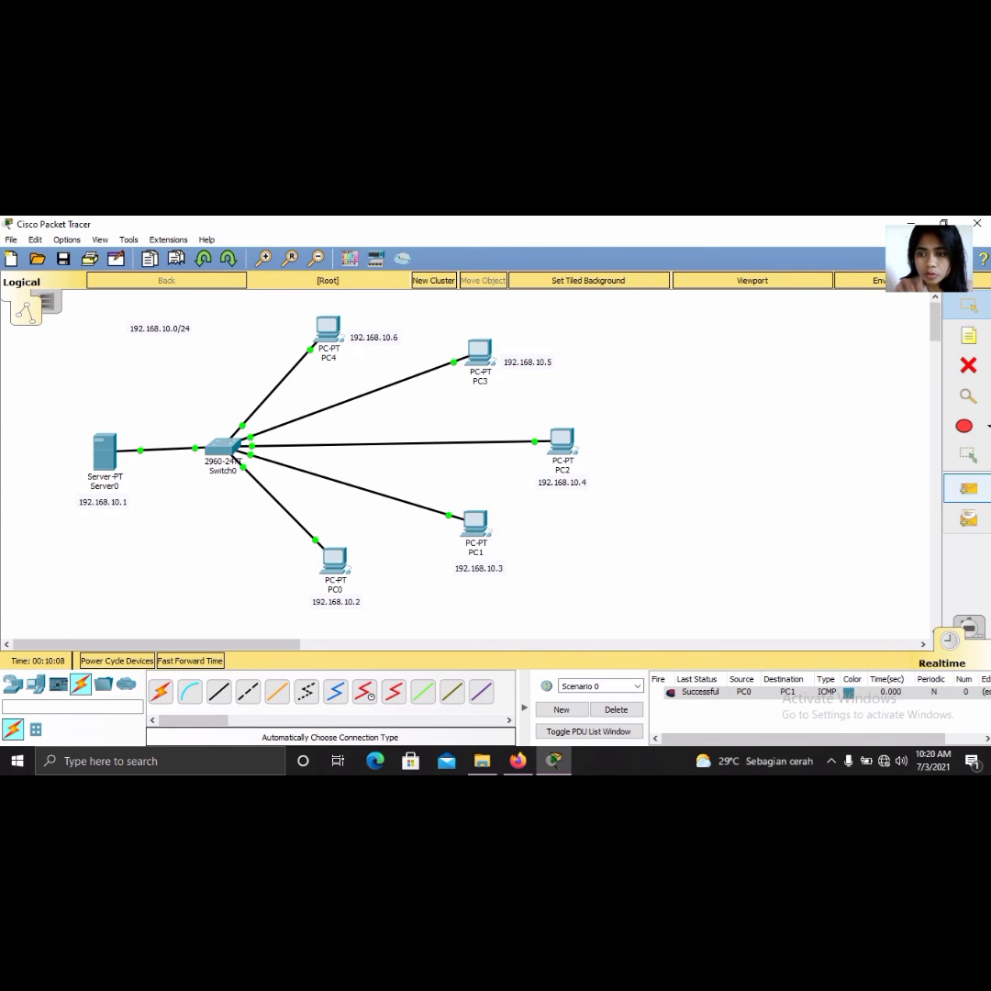
left_click(969, 488)
left_click(476, 523)
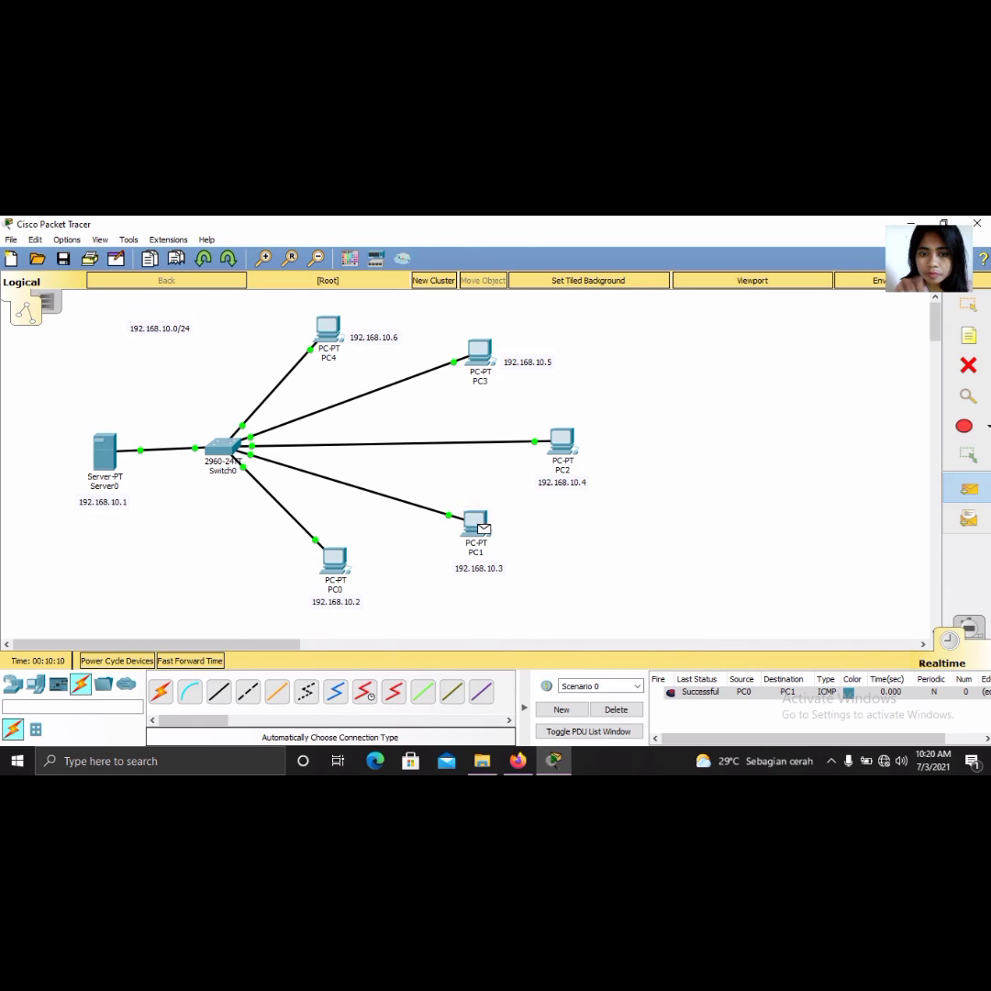
left_click(561, 443)
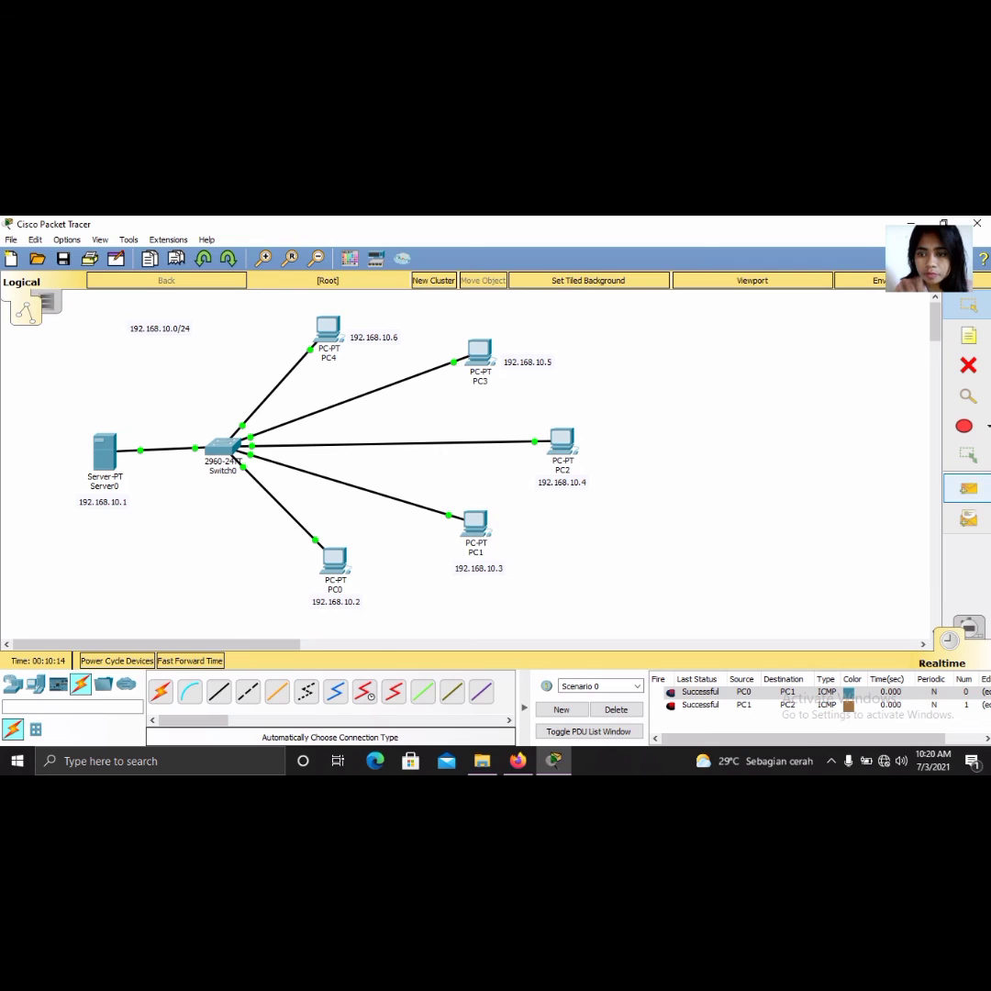
Send simple PDUs from PC2 to PC3 and from PC3 to PC4 to test connectivity.
left_click(968, 488)
left_click(556, 437)
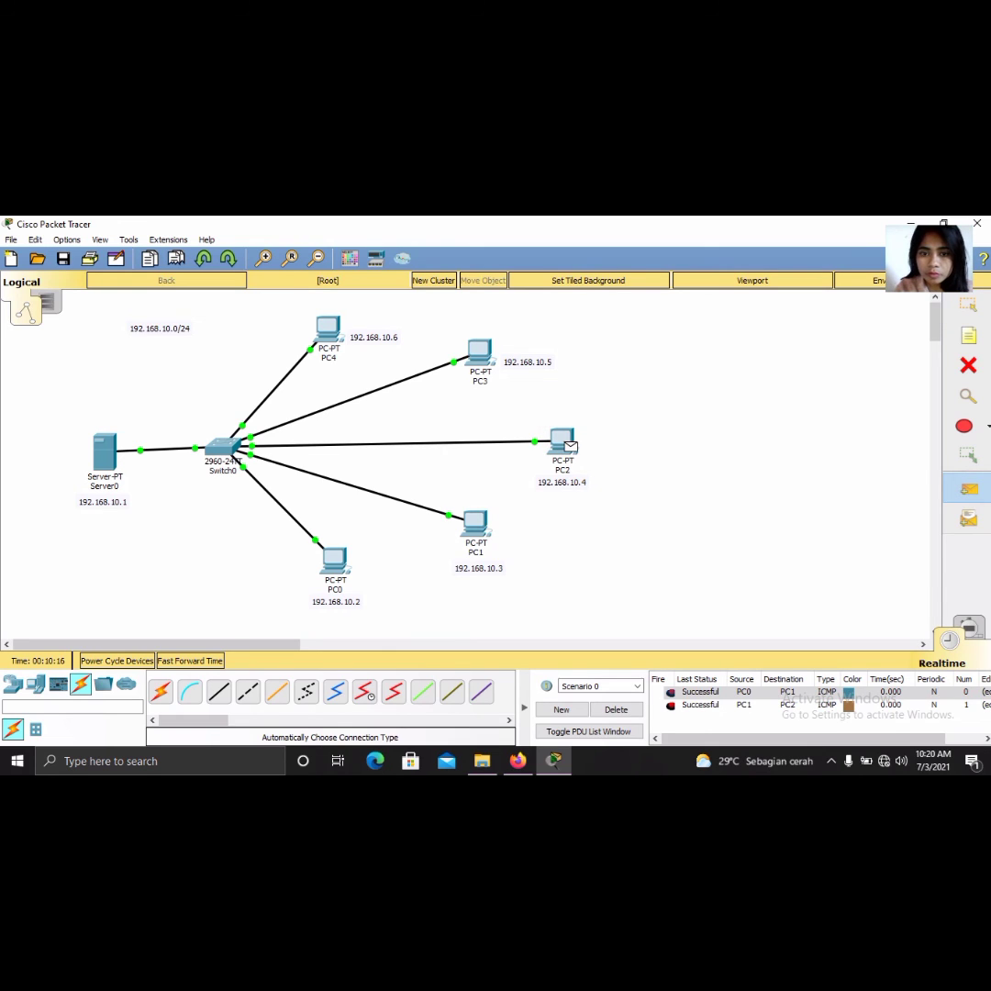
left_click(479, 352)
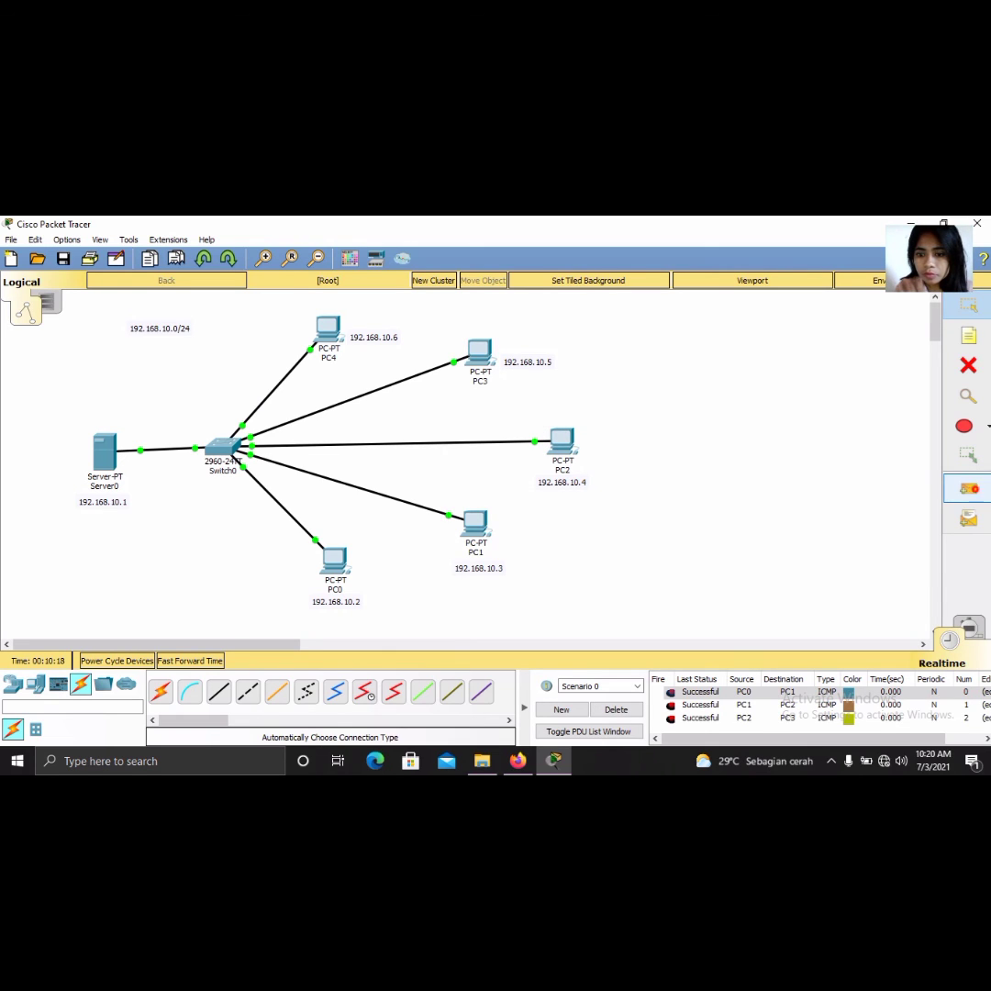
left_click(479, 351)
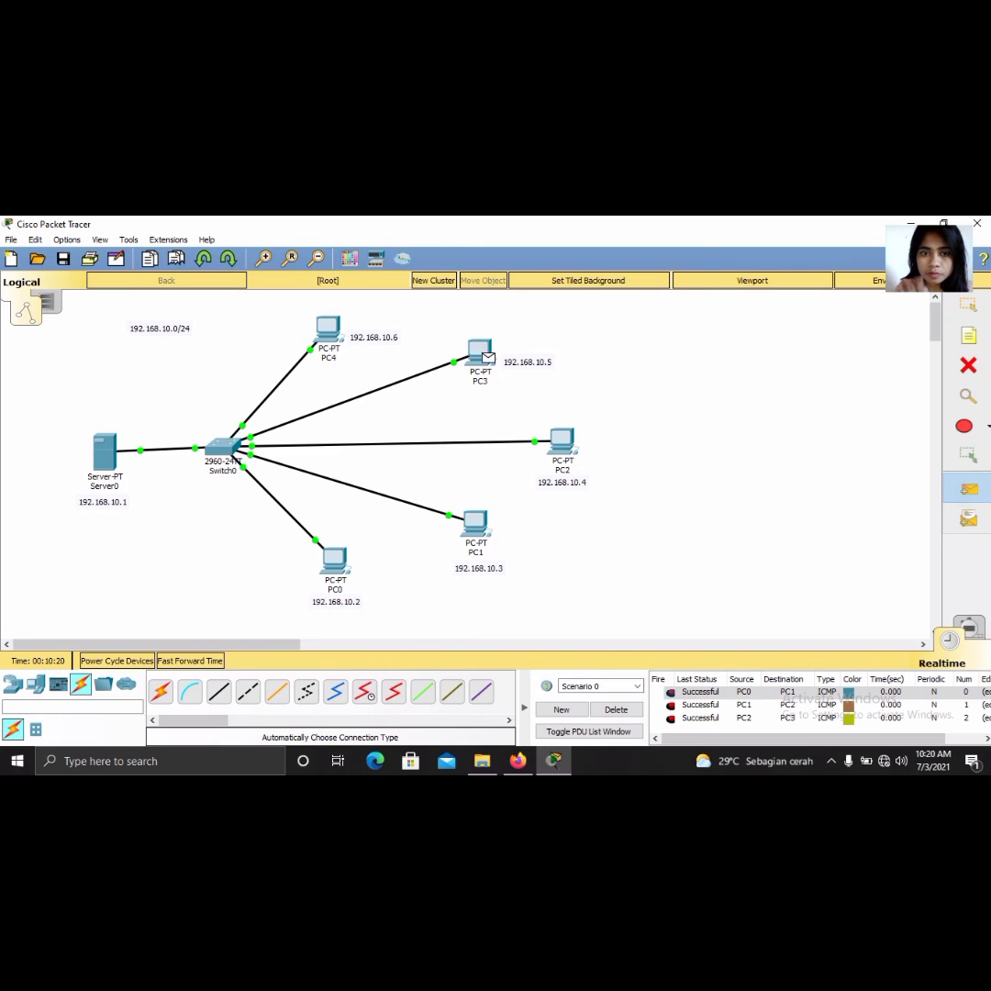
left_click(328, 328)
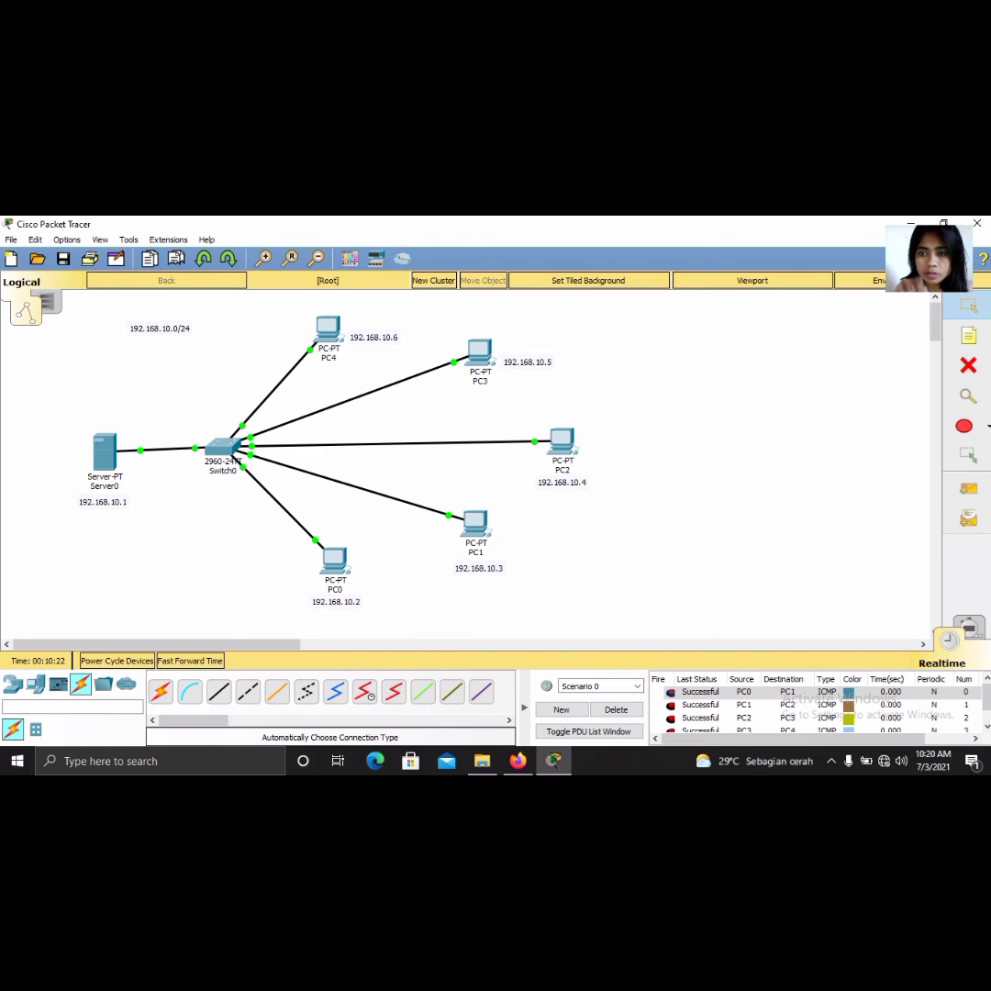
Send a simple PDU from PC4 to PC0 and check the last entries of the PDU list.
left_click(968, 488)
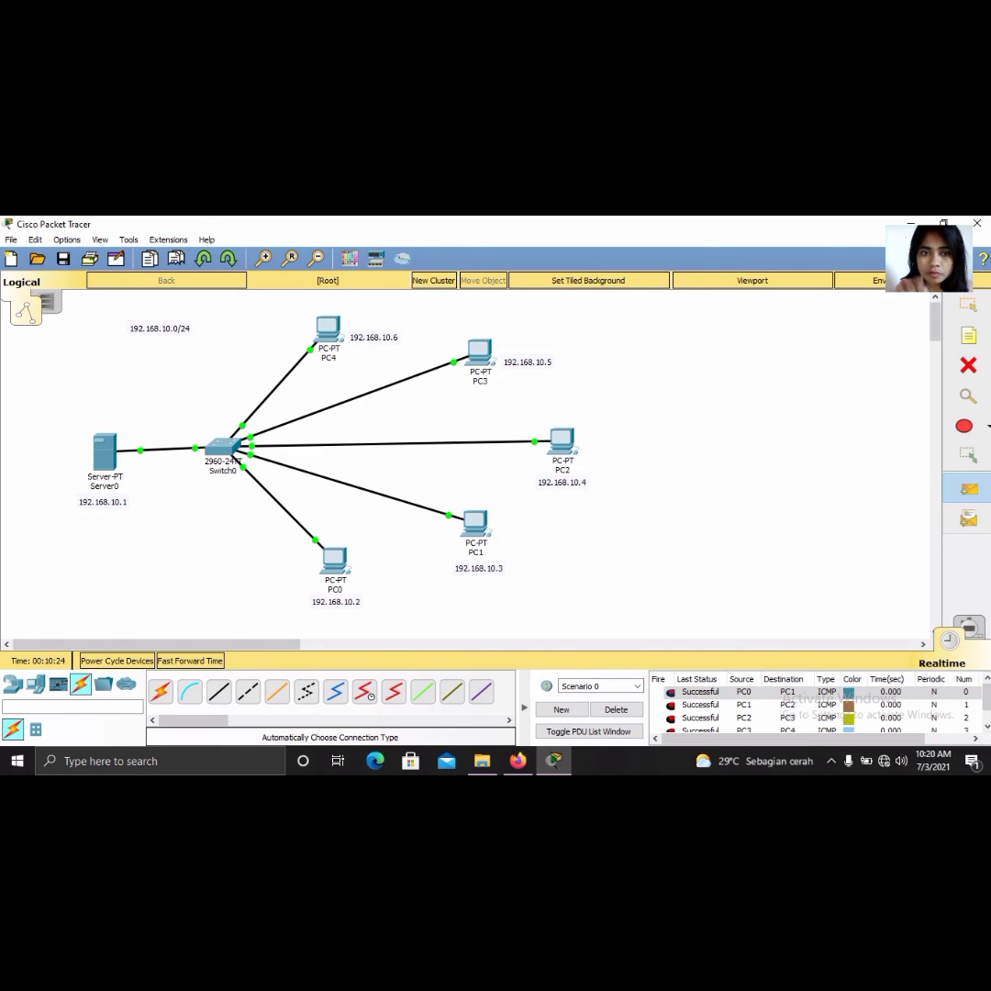
left_click(329, 329)
left_click(337, 563)
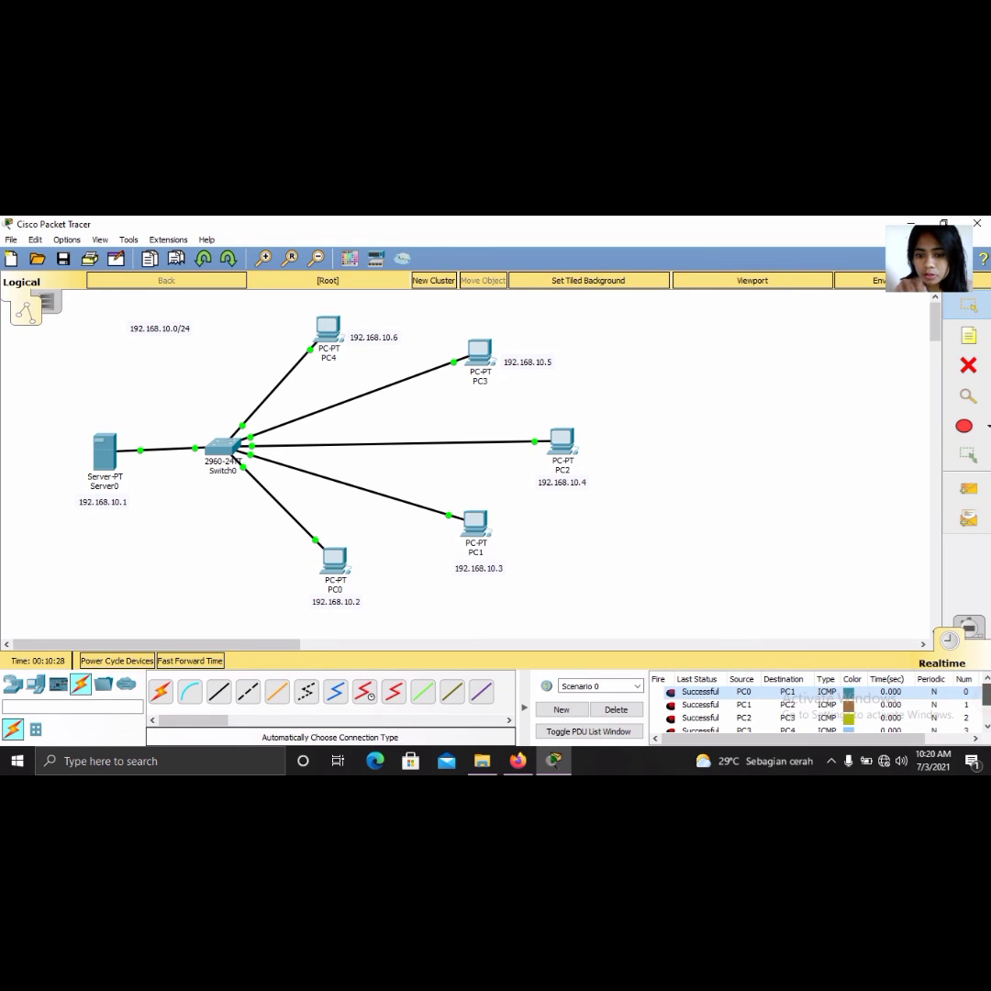
left_click_drag(987, 694, 987, 710)
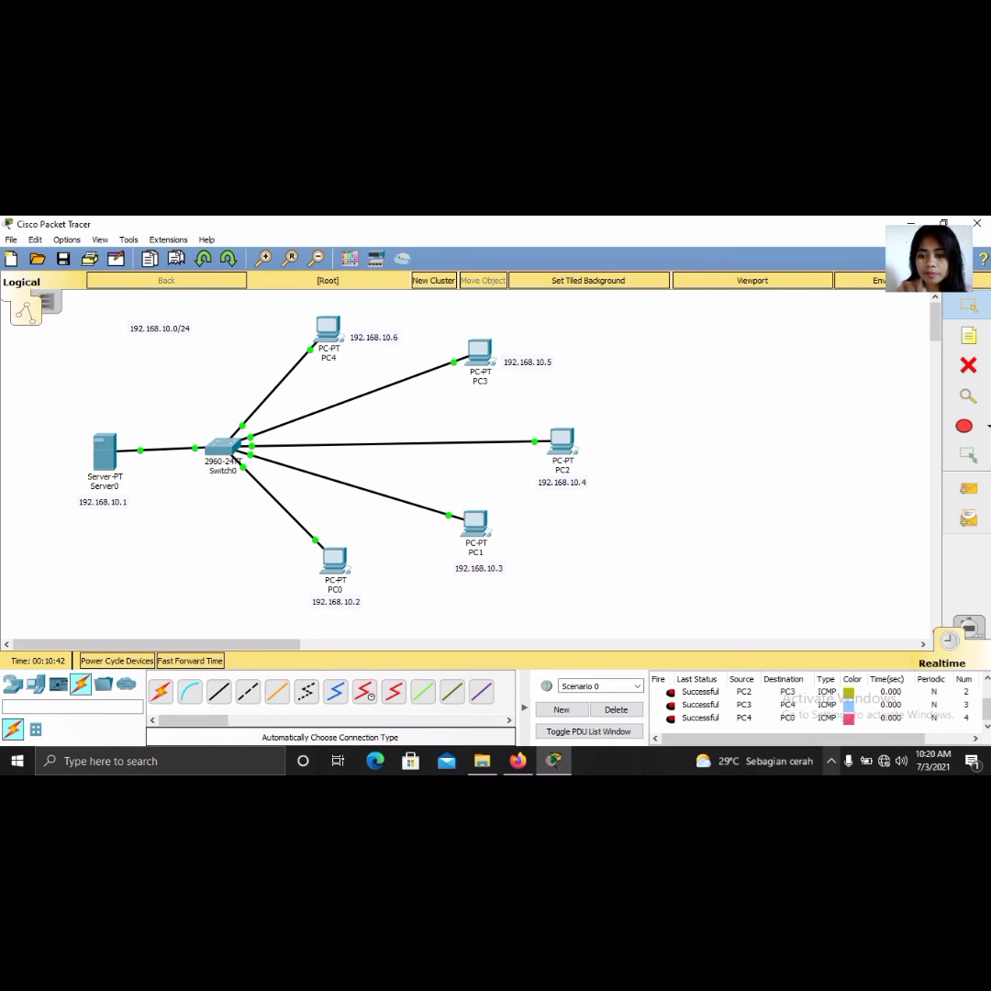
left_click(832, 761)
left_click(802, 702)
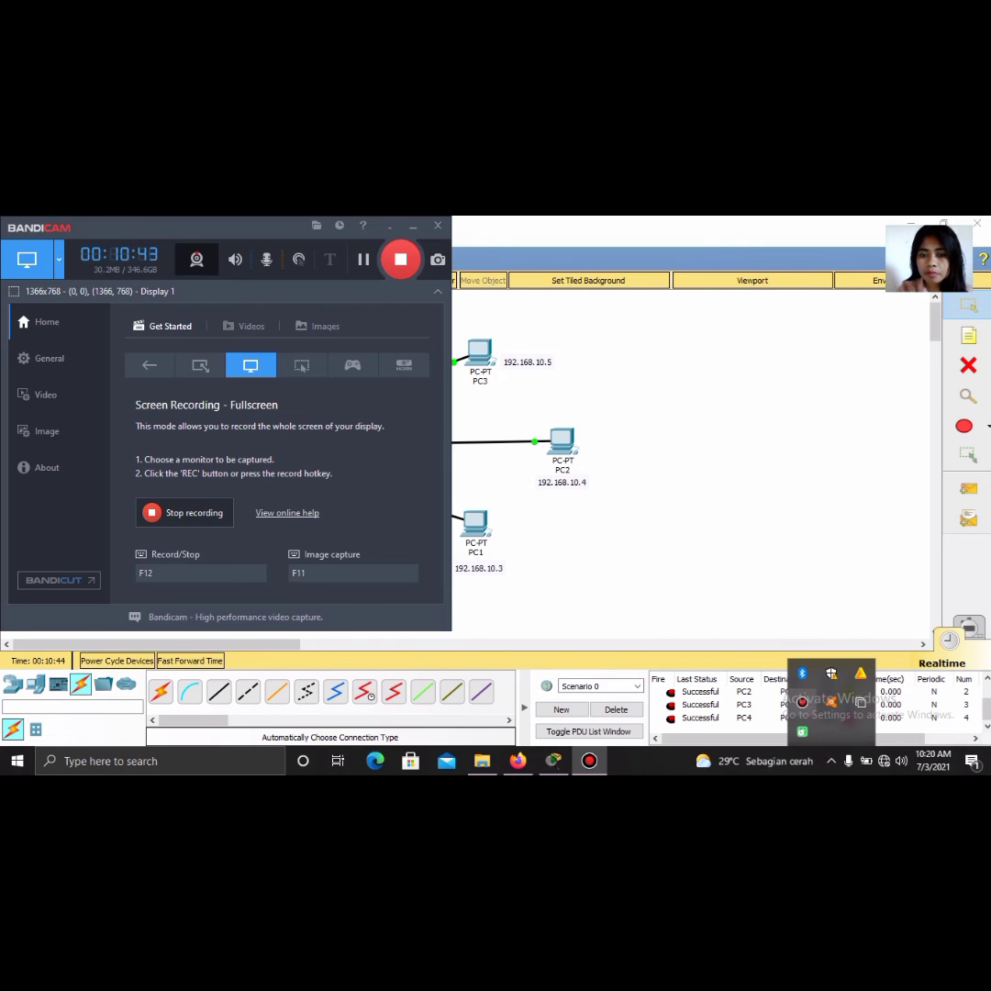